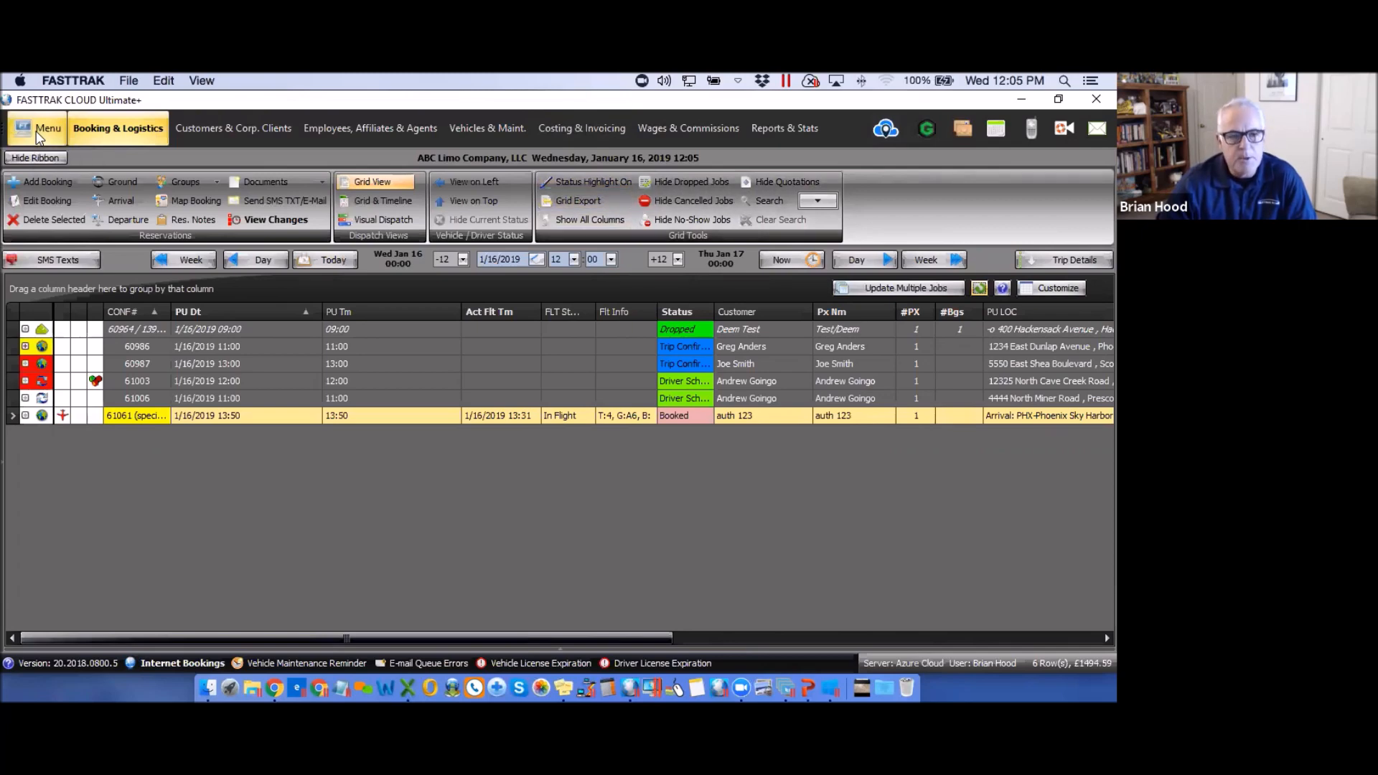
- Open the ABC Limo Company, LLC record for editing from the company setup list
{"action": "left_click", "coordinate": [37, 131]}
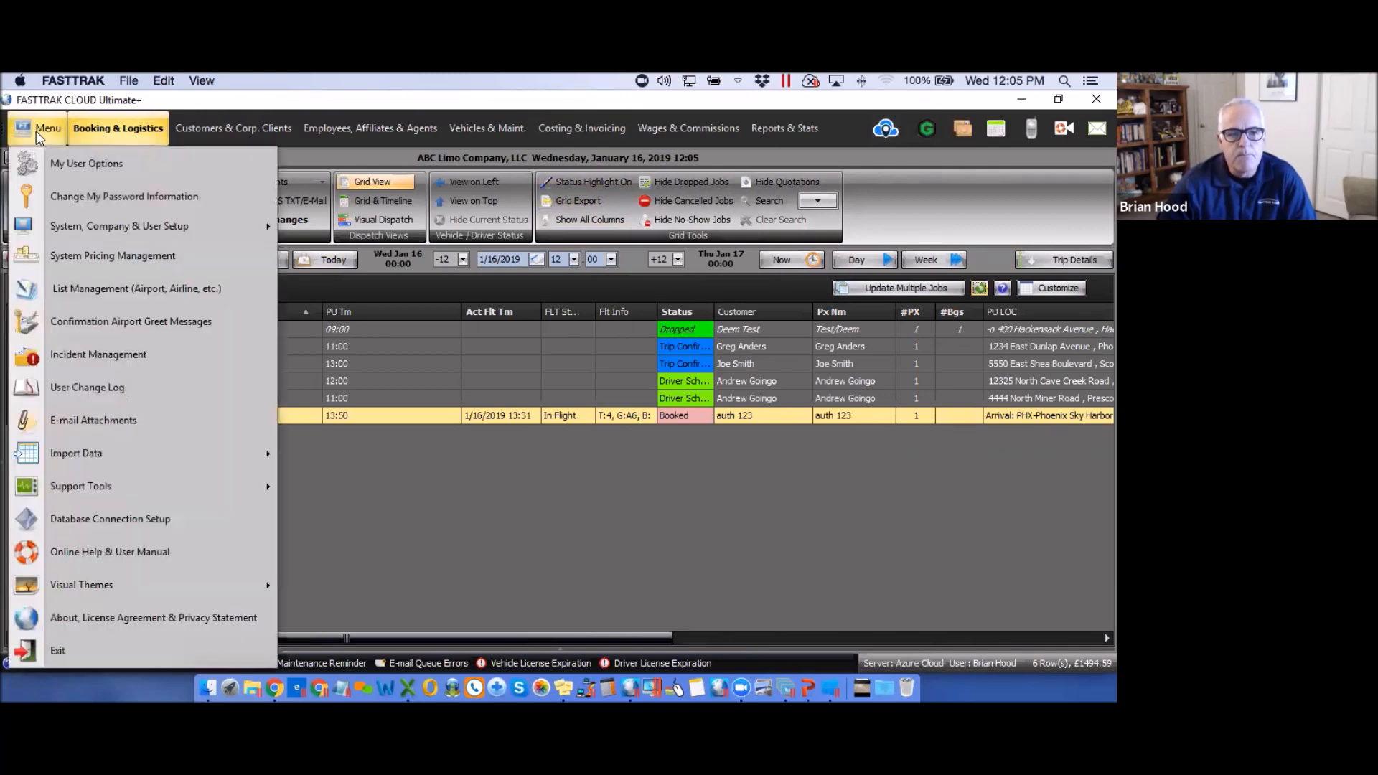
{"action": "mouse_move", "coordinate": [84, 232]}
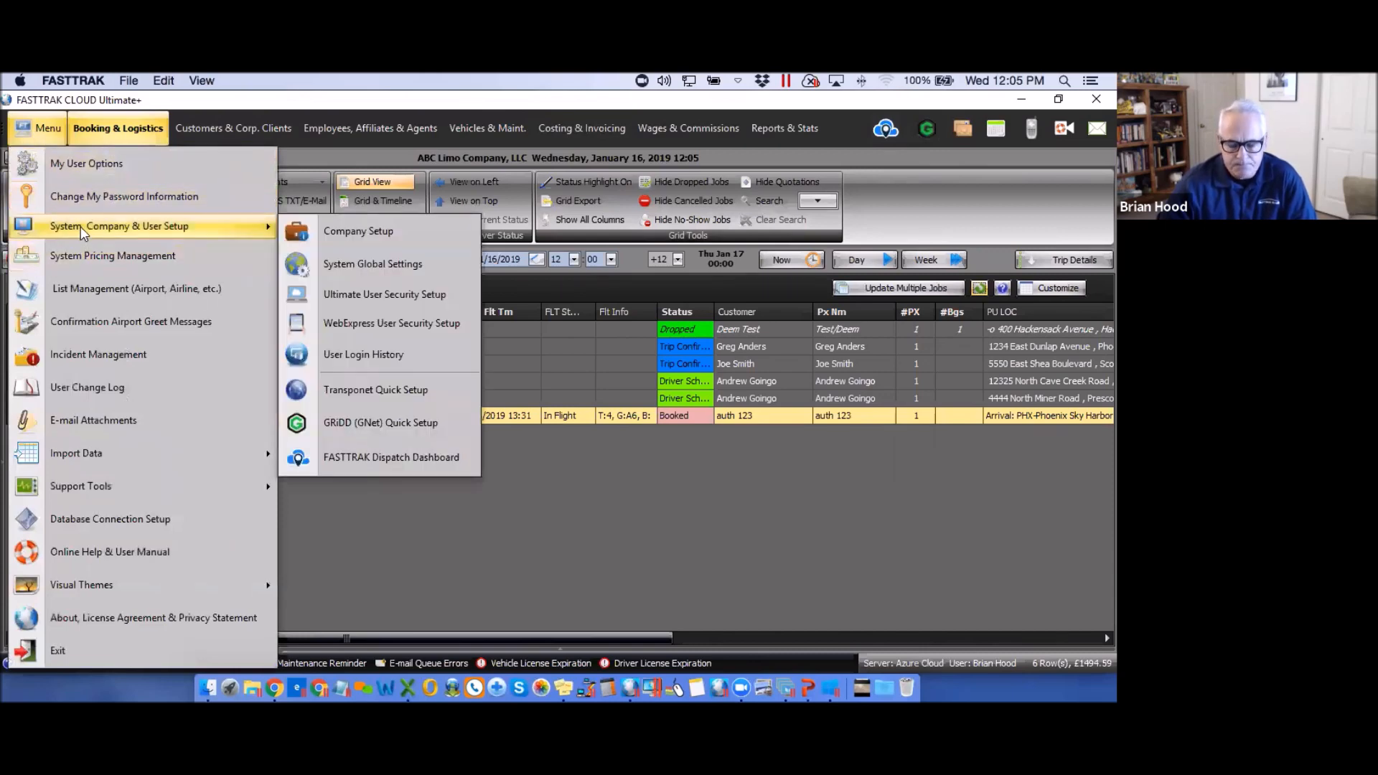
{"action": "left_click", "coordinate": [376, 236]}
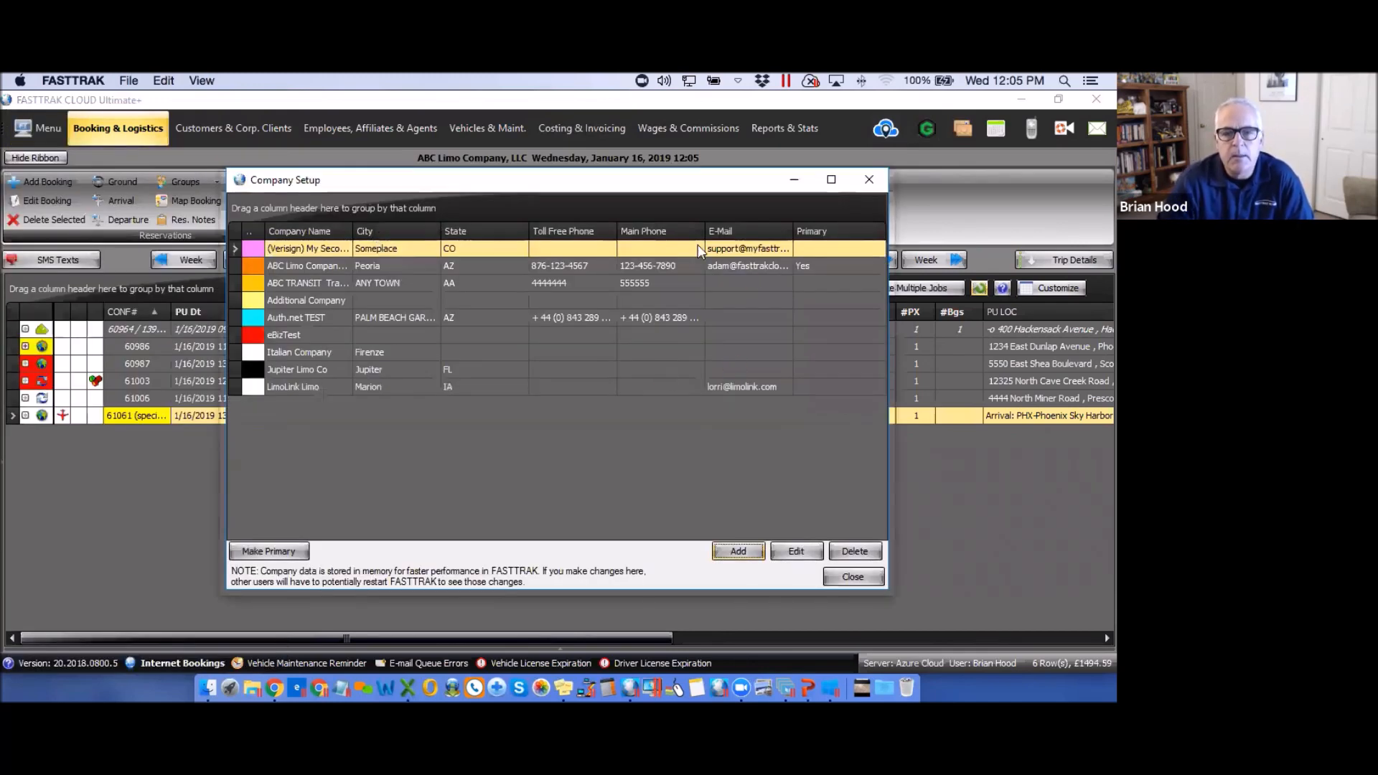
{"action": "left_click", "coordinate": [408, 266]}
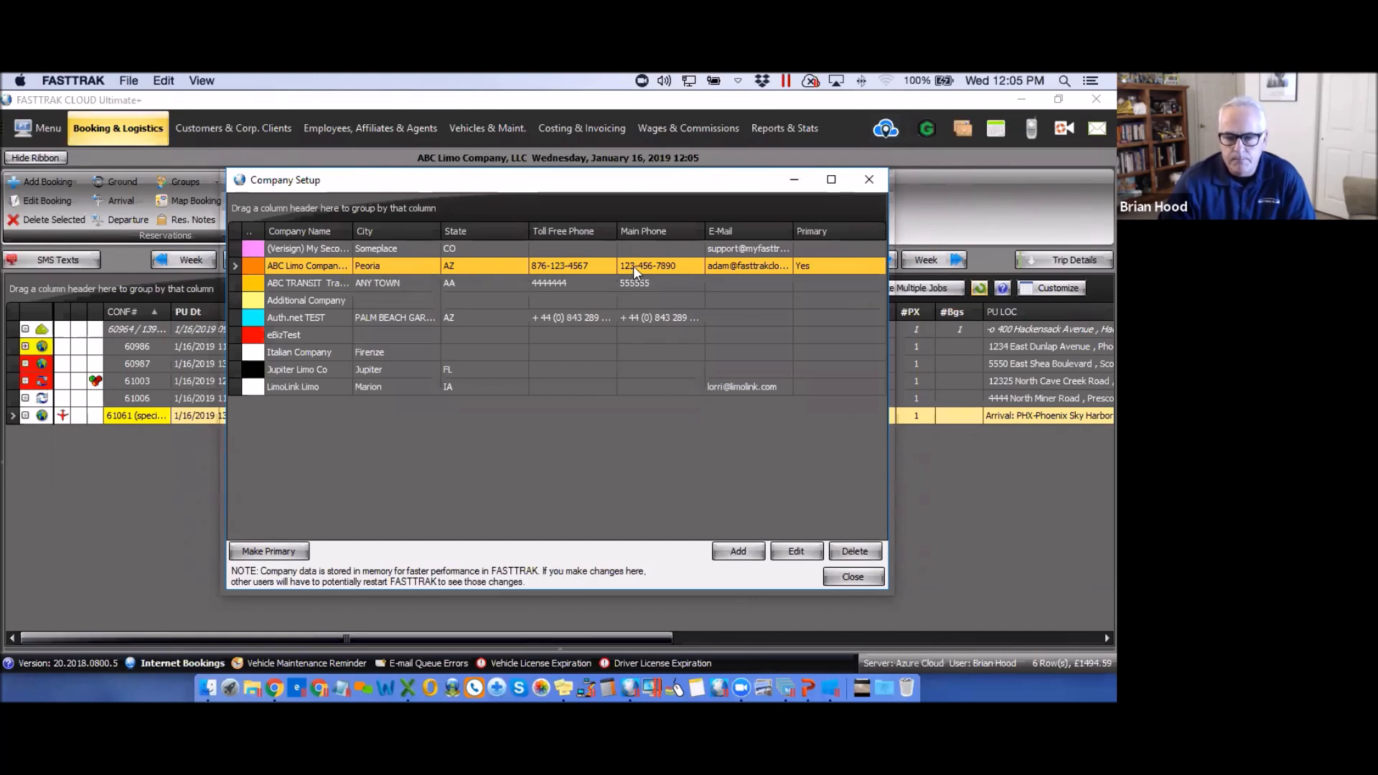
{"action": "left_click", "coordinate": [797, 552]}
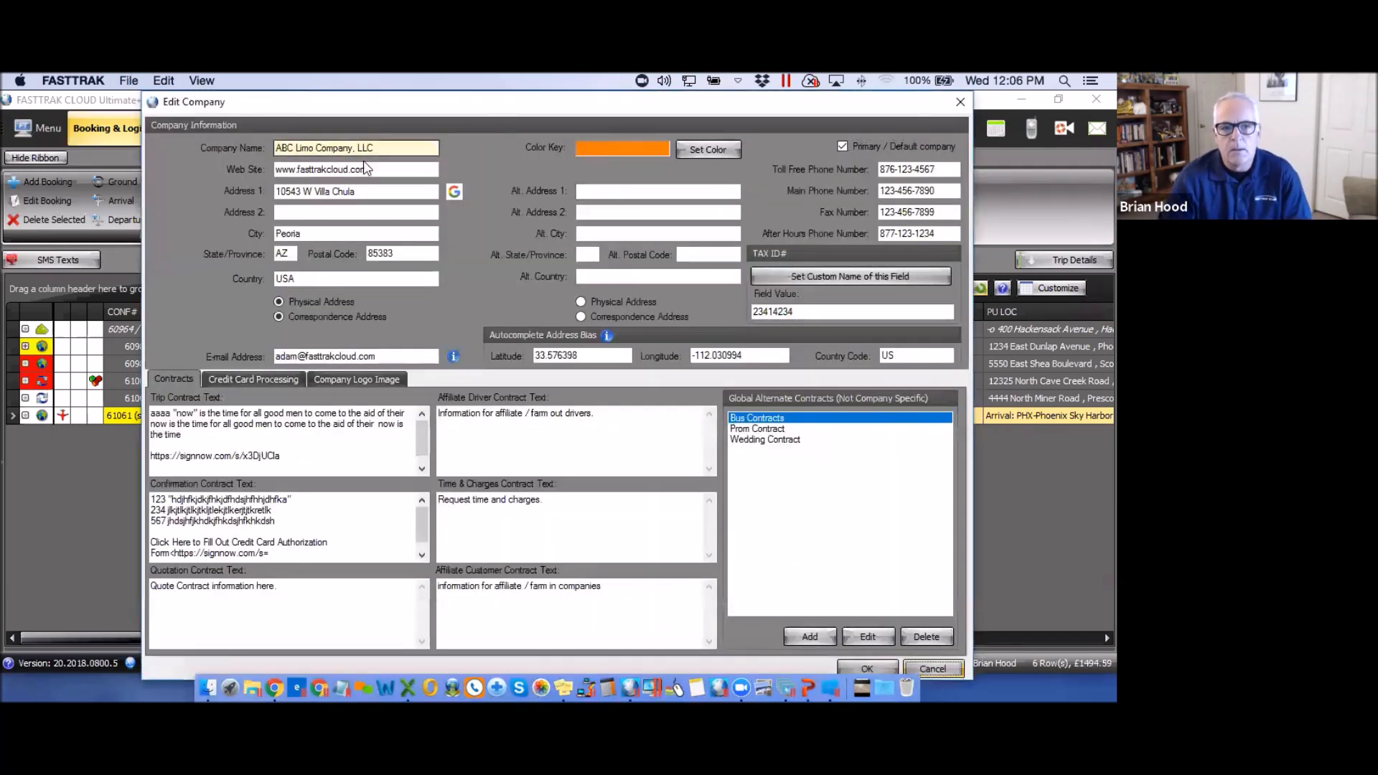
- Review the company name and the tax ID field in the company information
{"action": "left_click_drag", "start_coordinate": [384, 148], "coordinate": [273, 148]}
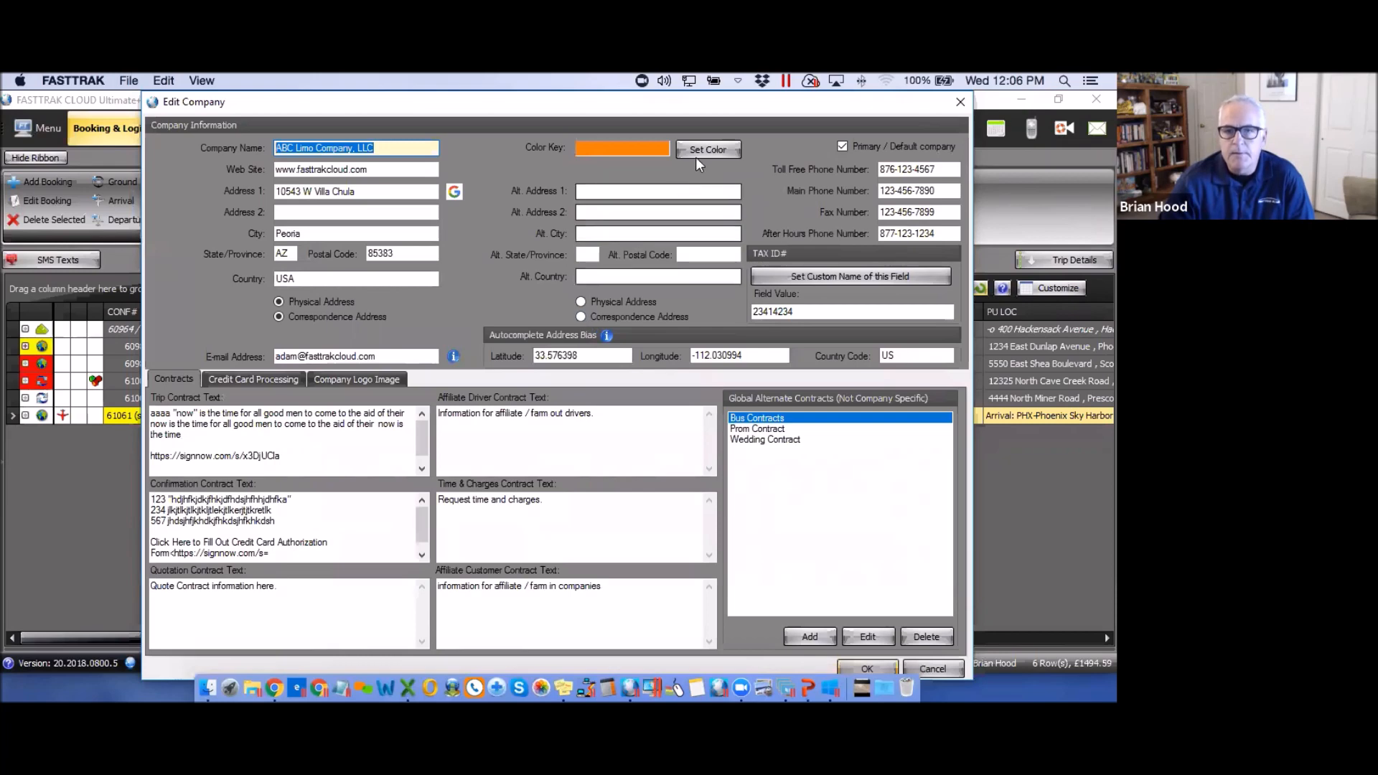
{"action": "left_click_drag", "start_coordinate": [783, 106], "coordinate": [695, 116]}
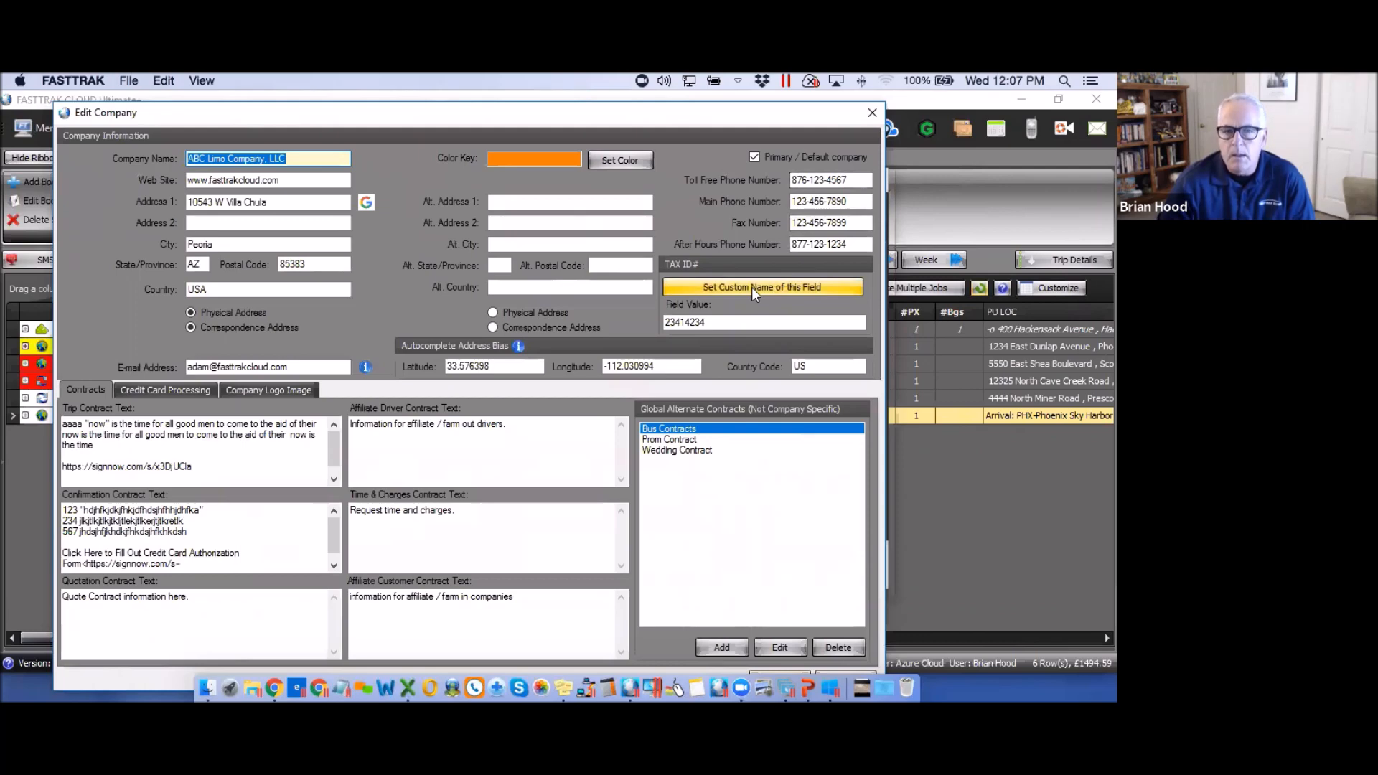
{"action": "left_click_drag", "start_coordinate": [718, 323], "coordinate": [659, 325]}
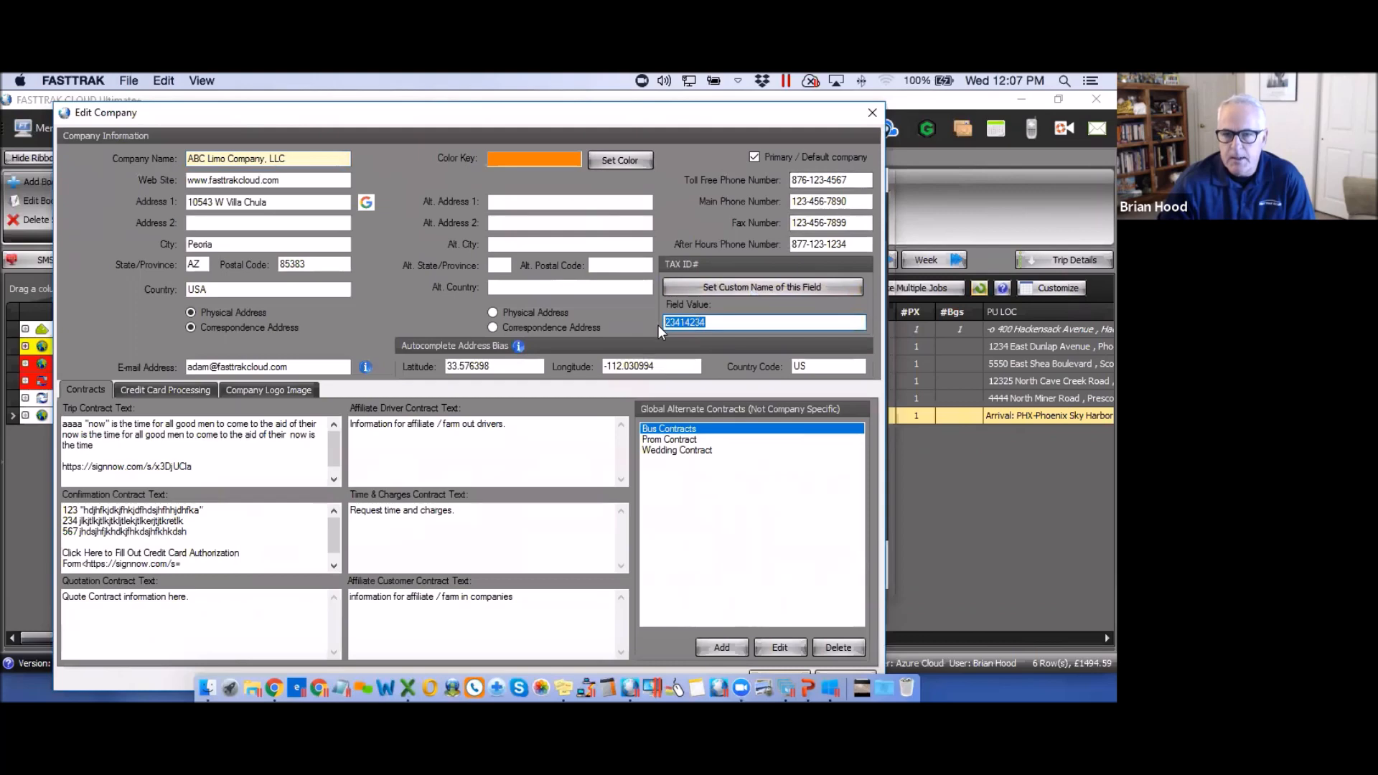
{"action": "left_click_drag", "start_coordinate": [733, 118], "coordinate": [747, 113]}
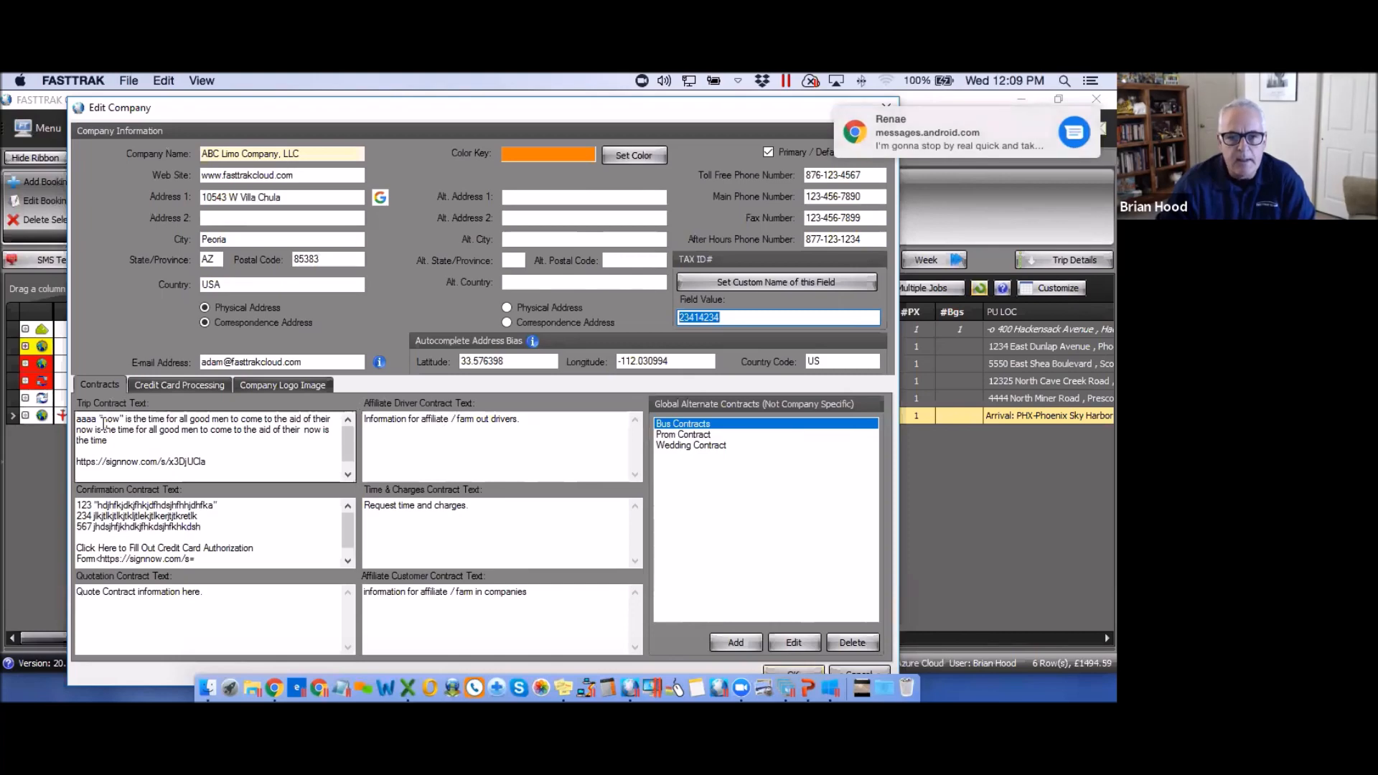
- Review the company's affiliate driver, confirmation, affiliate customer and trip contract texts
{"action": "left_click", "coordinate": [457, 424]}
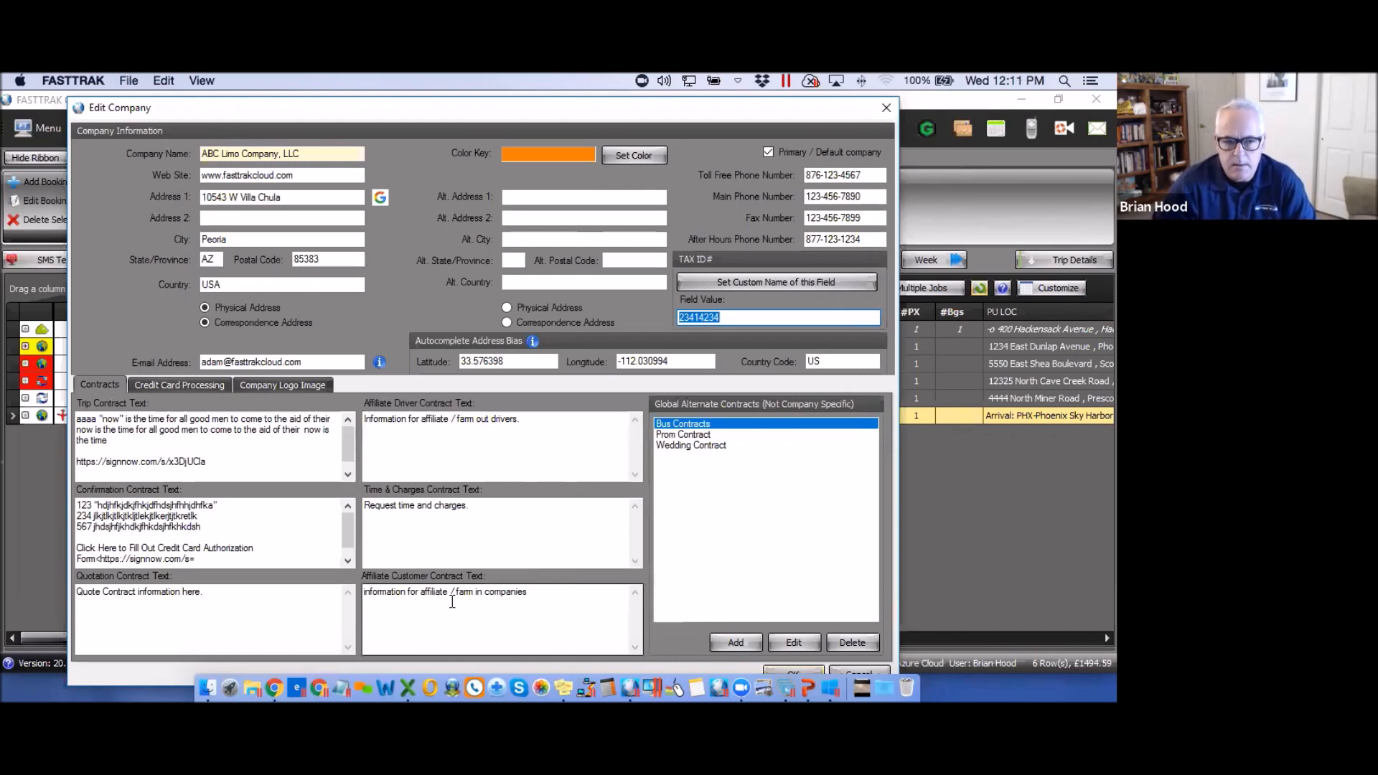
{"action": "left_click", "coordinate": [192, 537]}
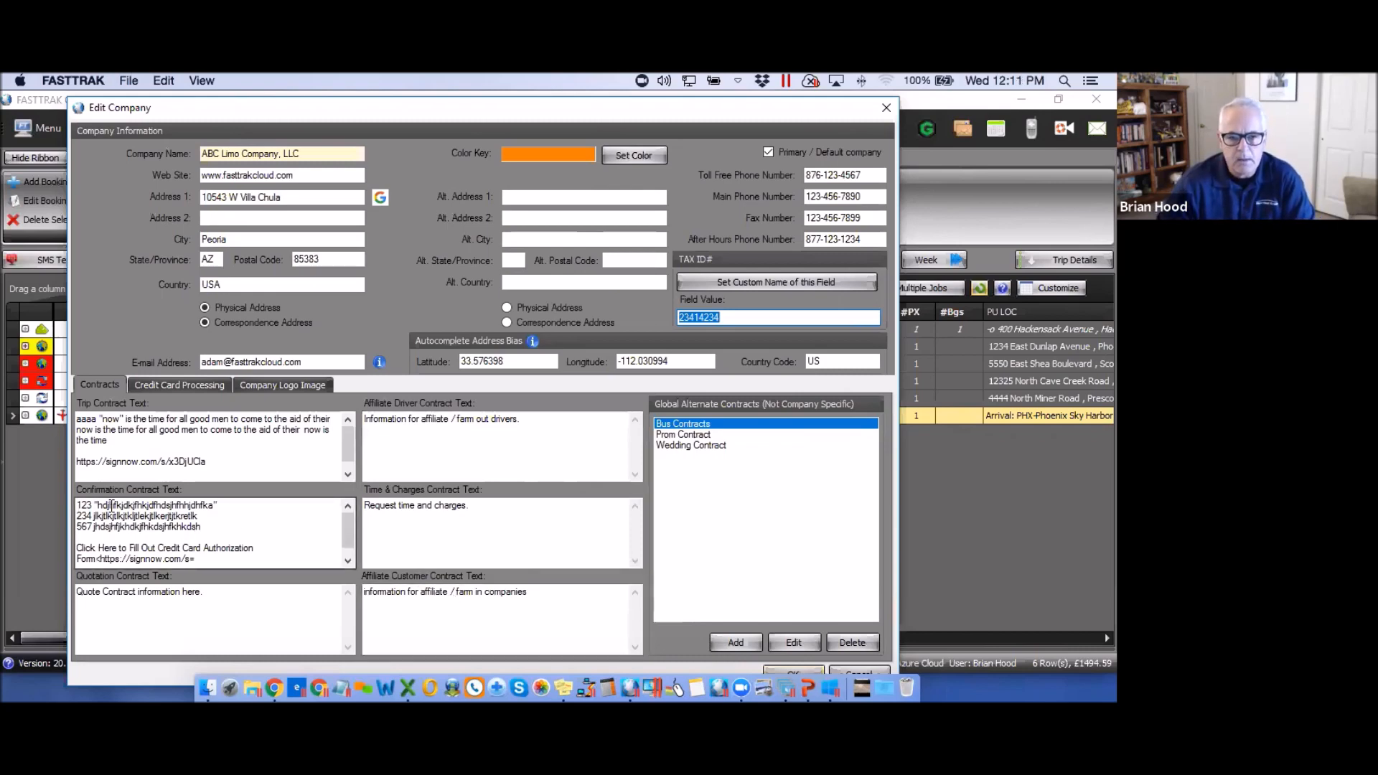
{"action": "left_click_drag", "start_coordinate": [87, 505], "coordinate": [171, 526]}
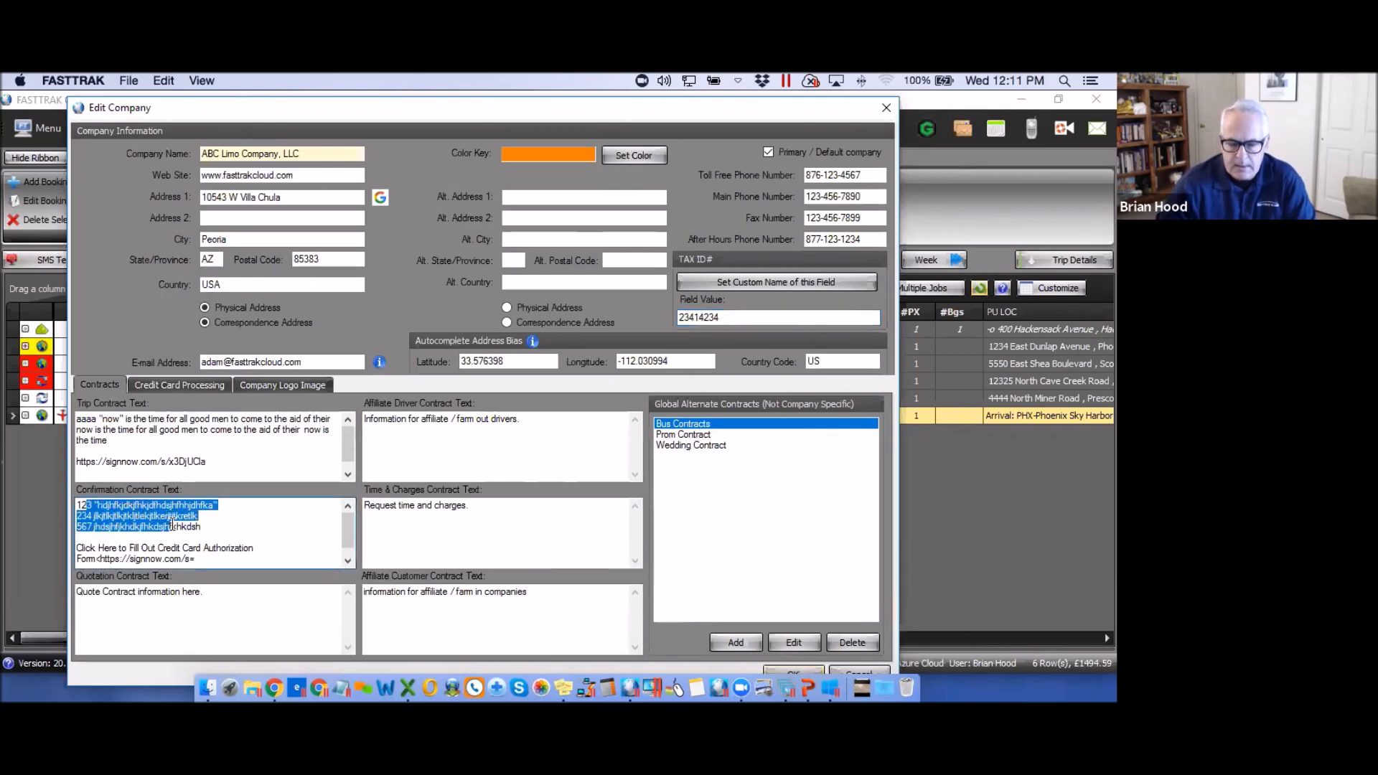
{"action": "left_click_drag", "start_coordinate": [380, 593], "coordinate": [465, 595]}
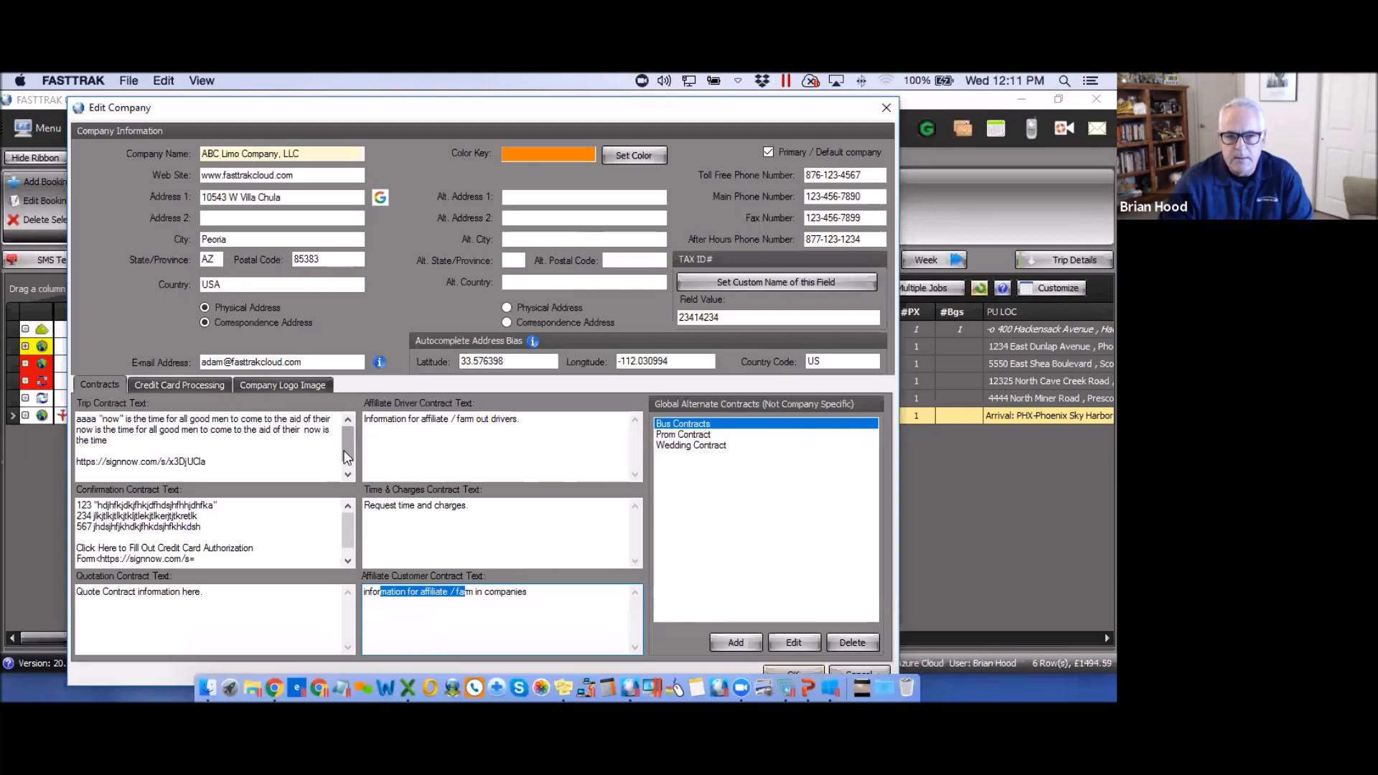
{"action": "mouse_move", "coordinate": [347, 443]}
{"action": "left_mouse_down"}
{"action": "mouse_move", "coordinate": [347, 459]}
{"action": "mouse_move", "coordinate": [347, 428]}
{"action": "left_mouse_up"}
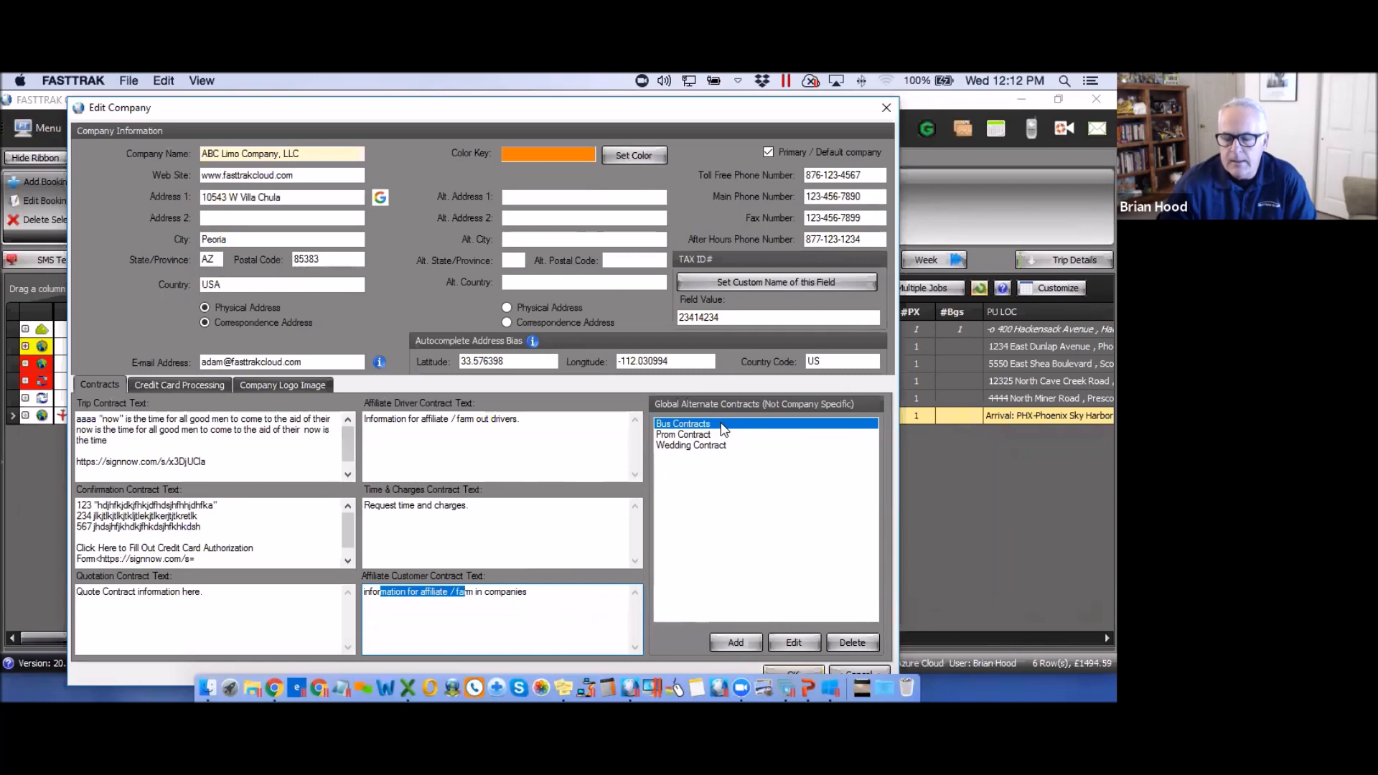
- Open the Wedding Contract set from the global alternate contracts, review its contract text fields and close it
{"action": "left_click", "coordinate": [695, 435]}
{"action": "left_click", "coordinate": [698, 446]}
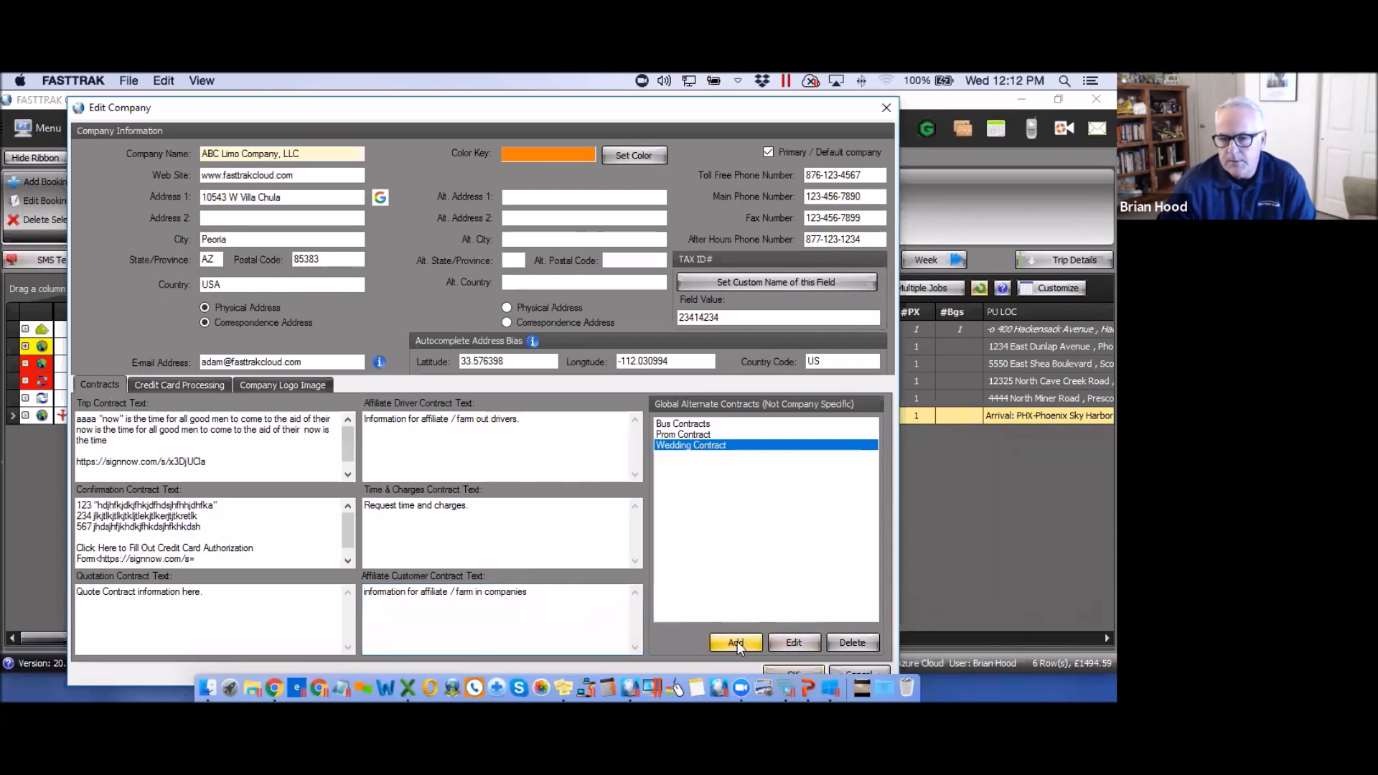
{"action": "left_click", "coordinate": [794, 642]}
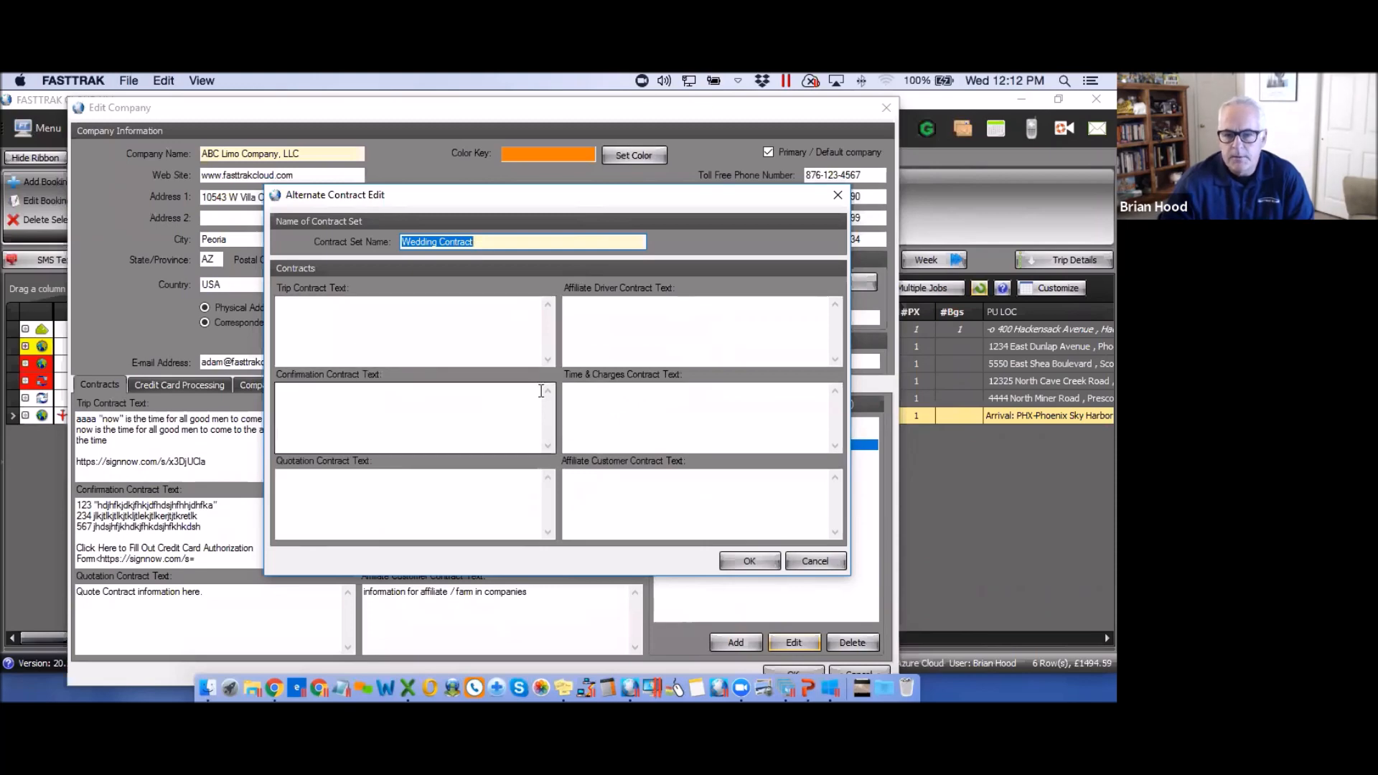
{"action": "left_click", "coordinate": [753, 562]}
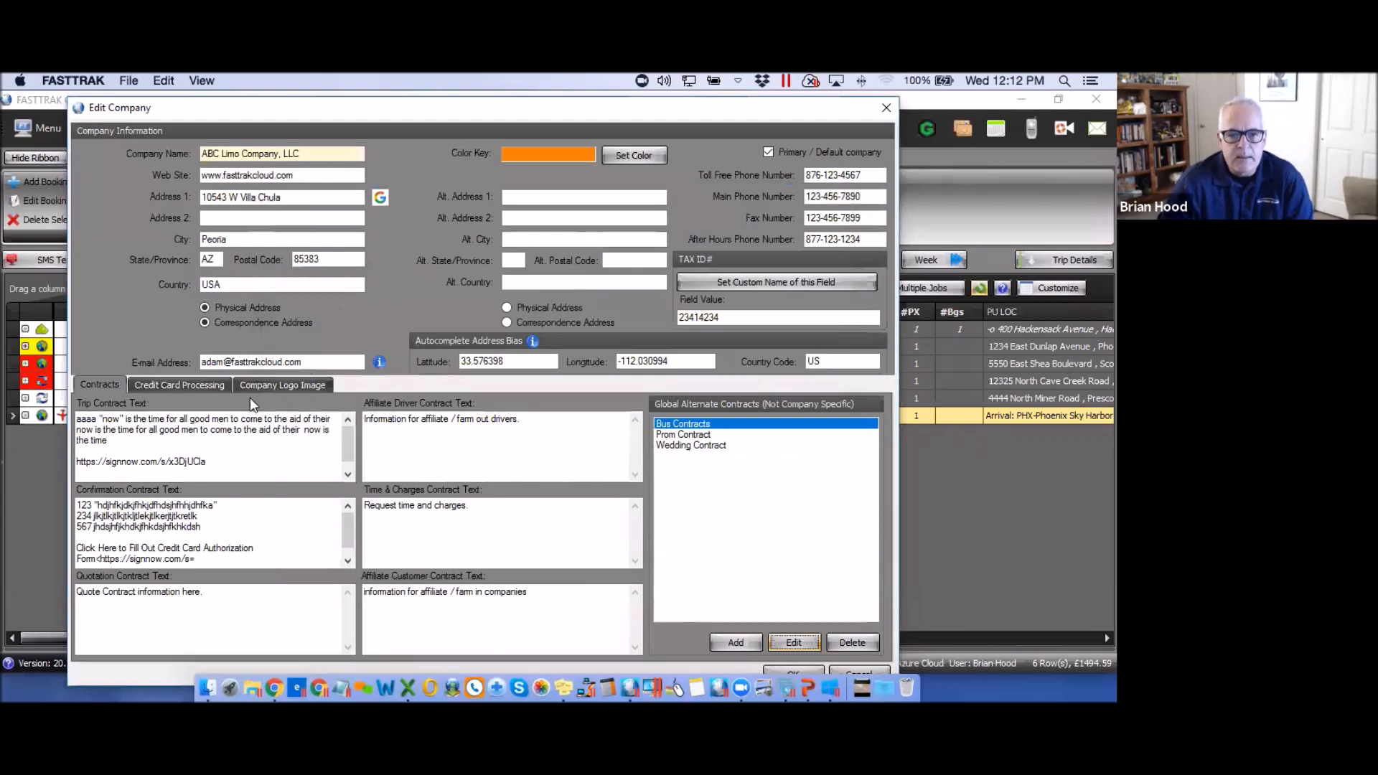
- Review the company's credit card processing settings and the available processors, keeping Authorize.net selected
{"action": "left_click", "coordinate": [179, 385]}
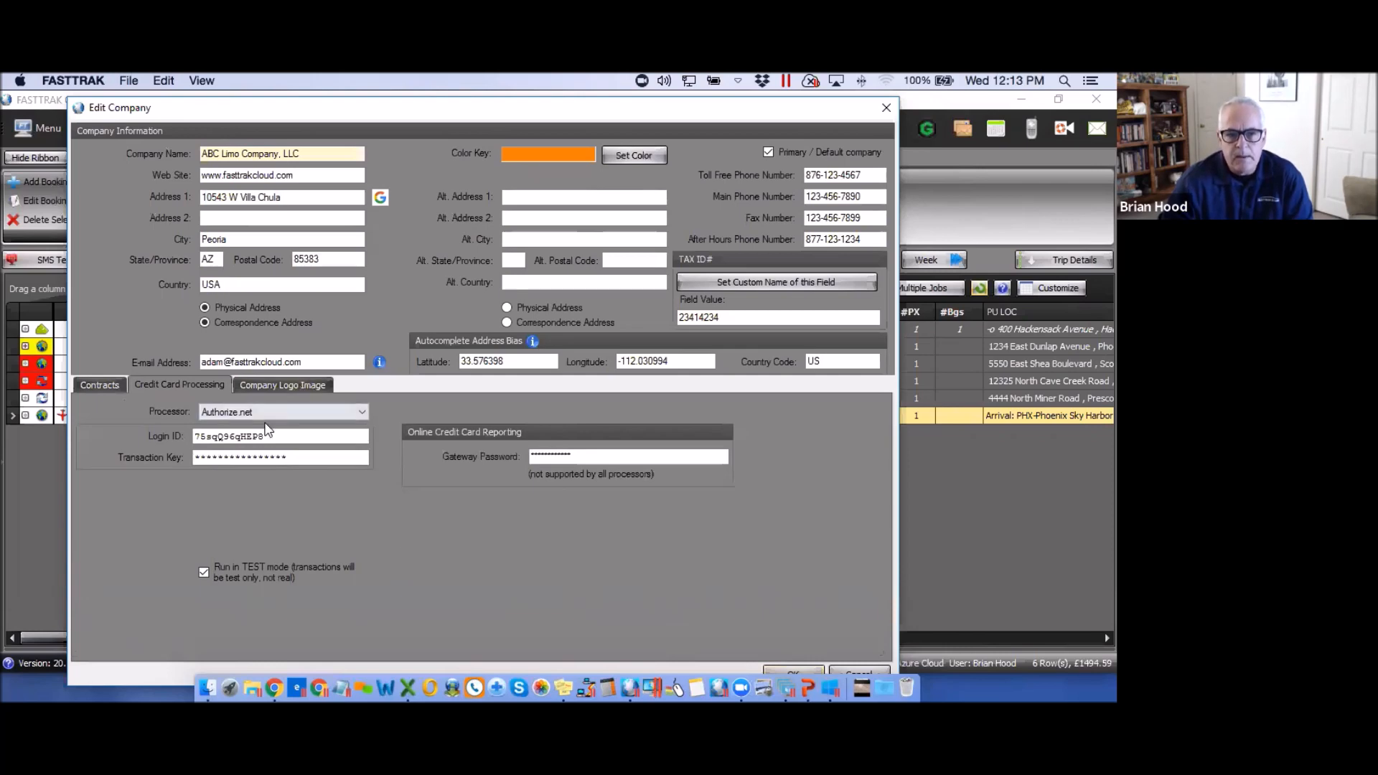
{"action": "left_click", "coordinate": [361, 414]}
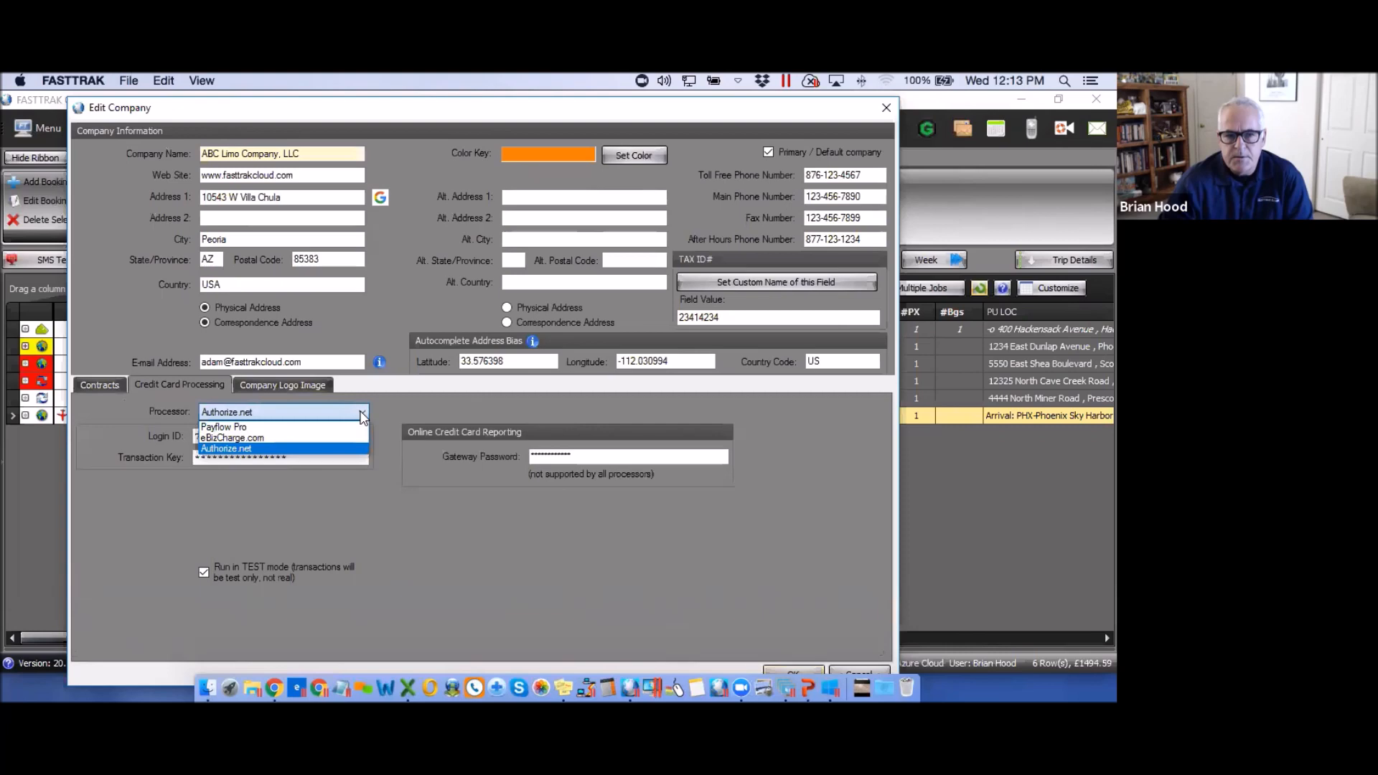
{"action": "left_click", "coordinate": [365, 516]}
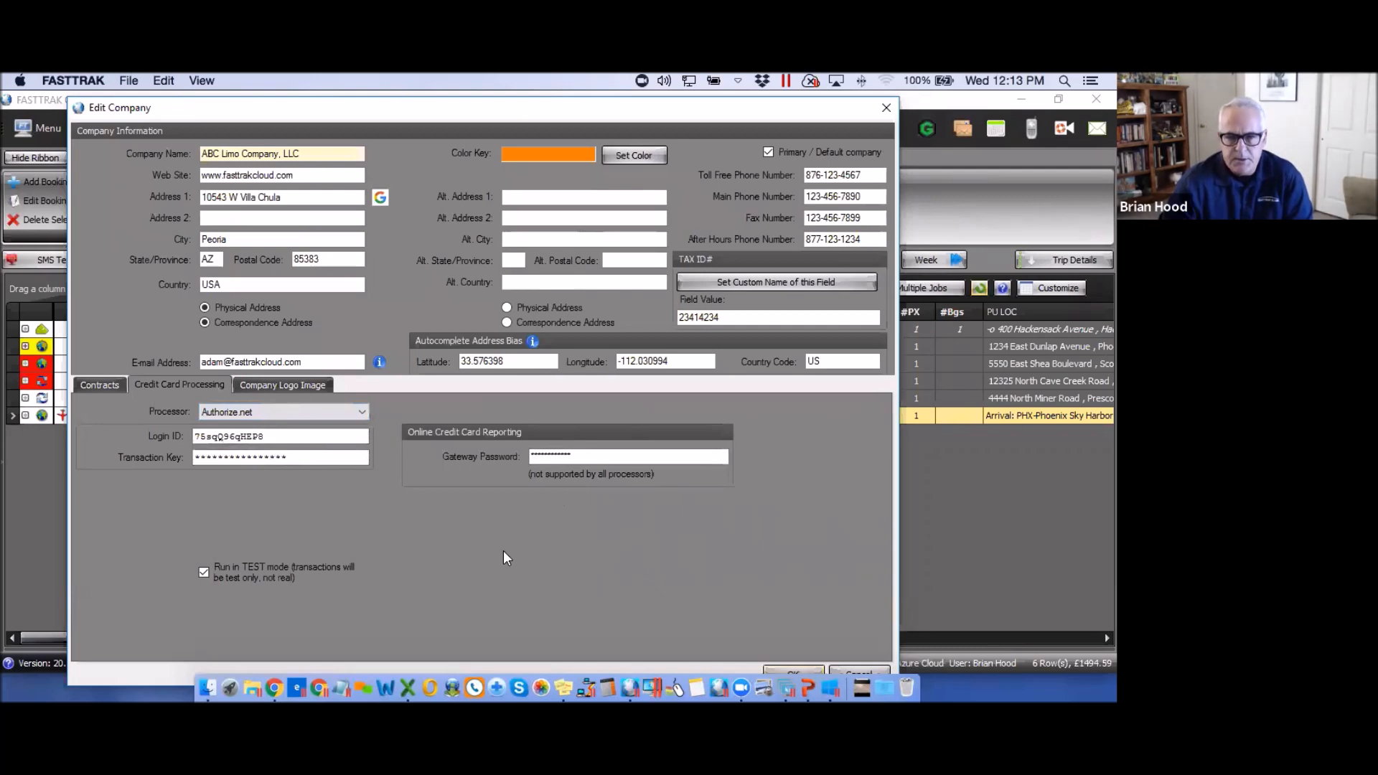
- View the company logo image settings, then close the company record and the company setup list
{"action": "left_click", "coordinate": [298, 385]}
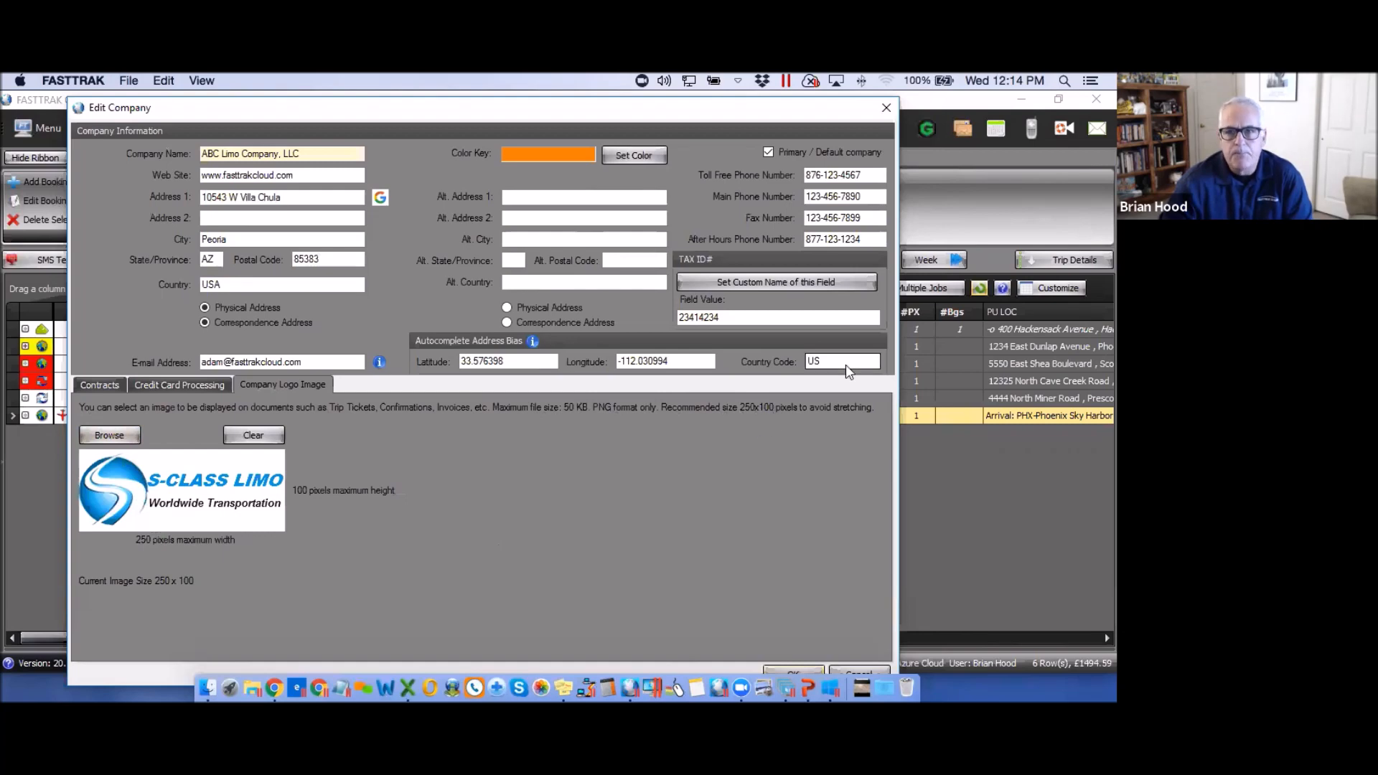
{"action": "left_click", "coordinate": [884, 110]}
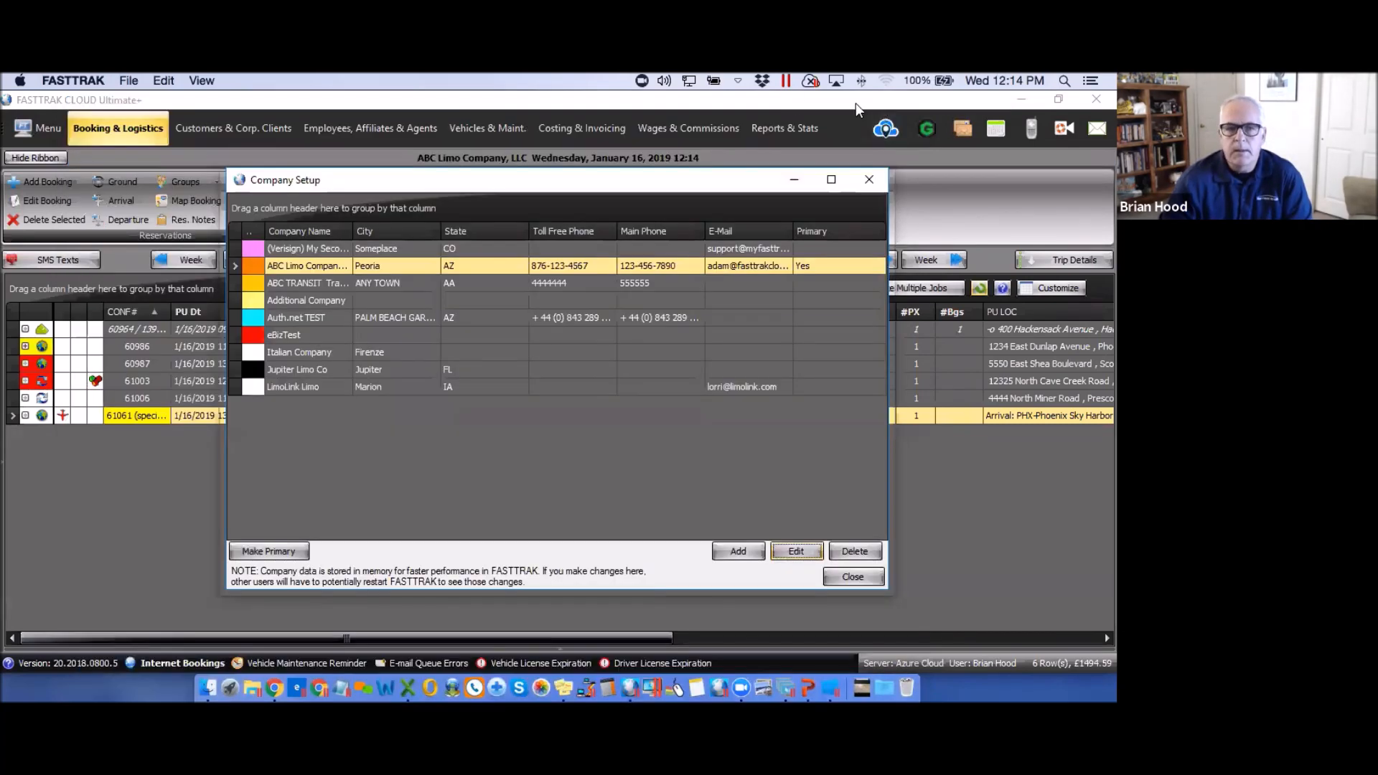
{"action": "left_click_drag", "start_coordinate": [709, 185], "coordinate": [554, 189]}
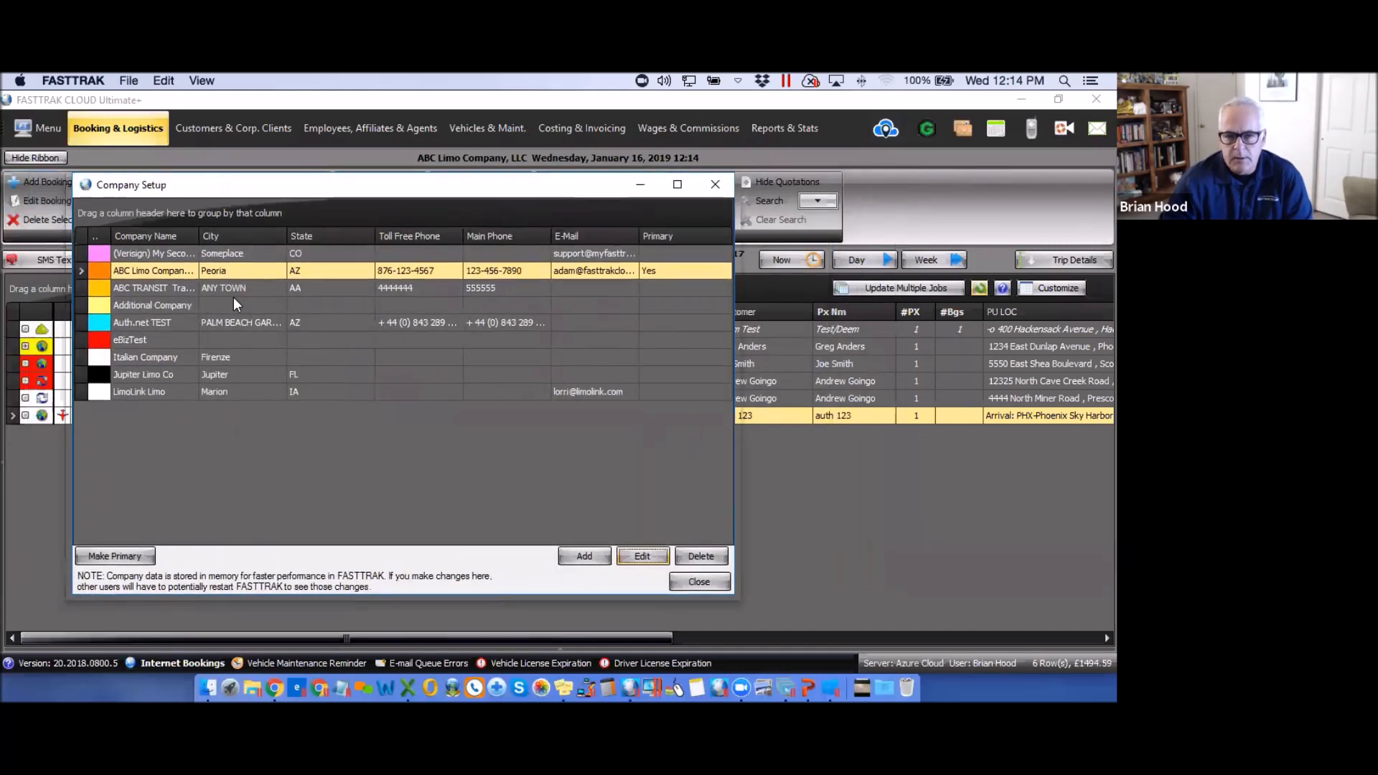
{"action": "left_click", "coordinate": [346, 287]}
{"action": "left_click", "coordinate": [346, 273]}
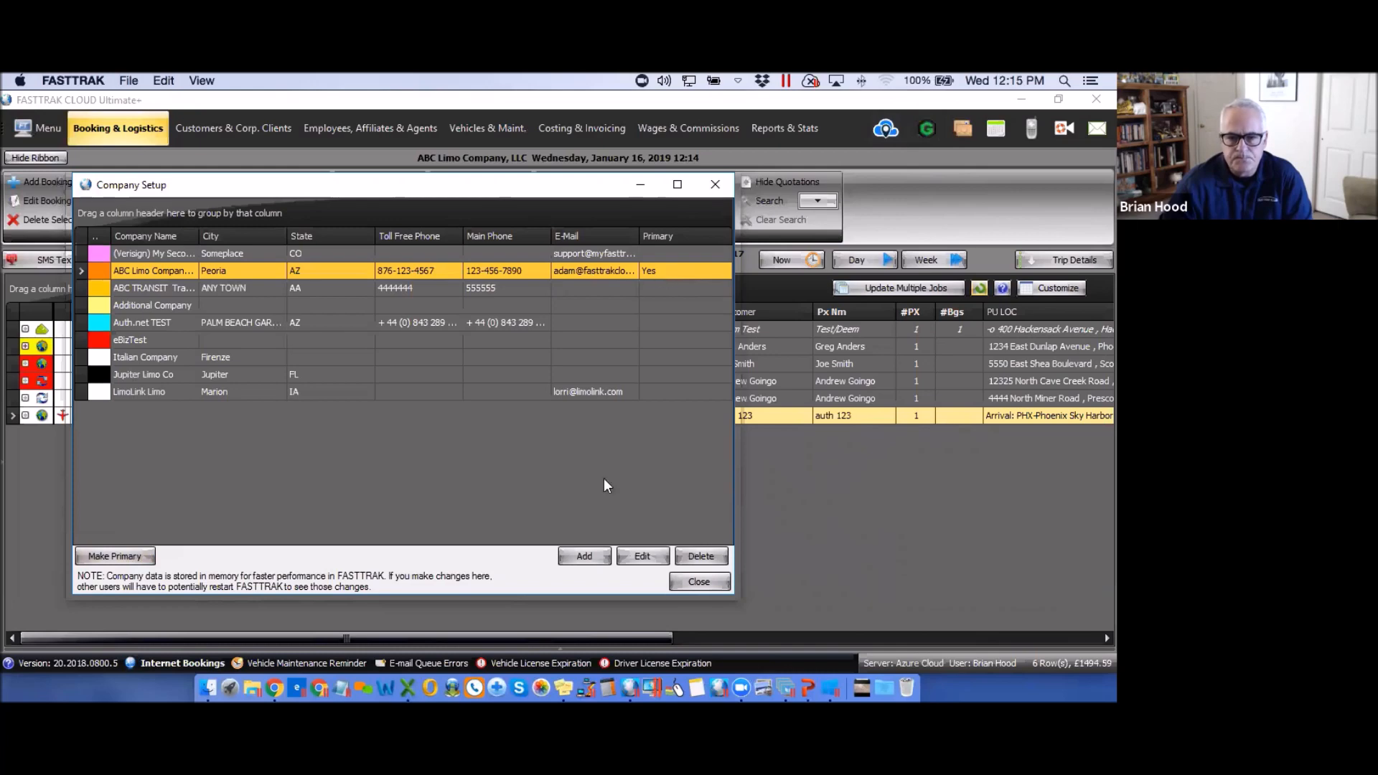
{"action": "left_click", "coordinate": [699, 582]}
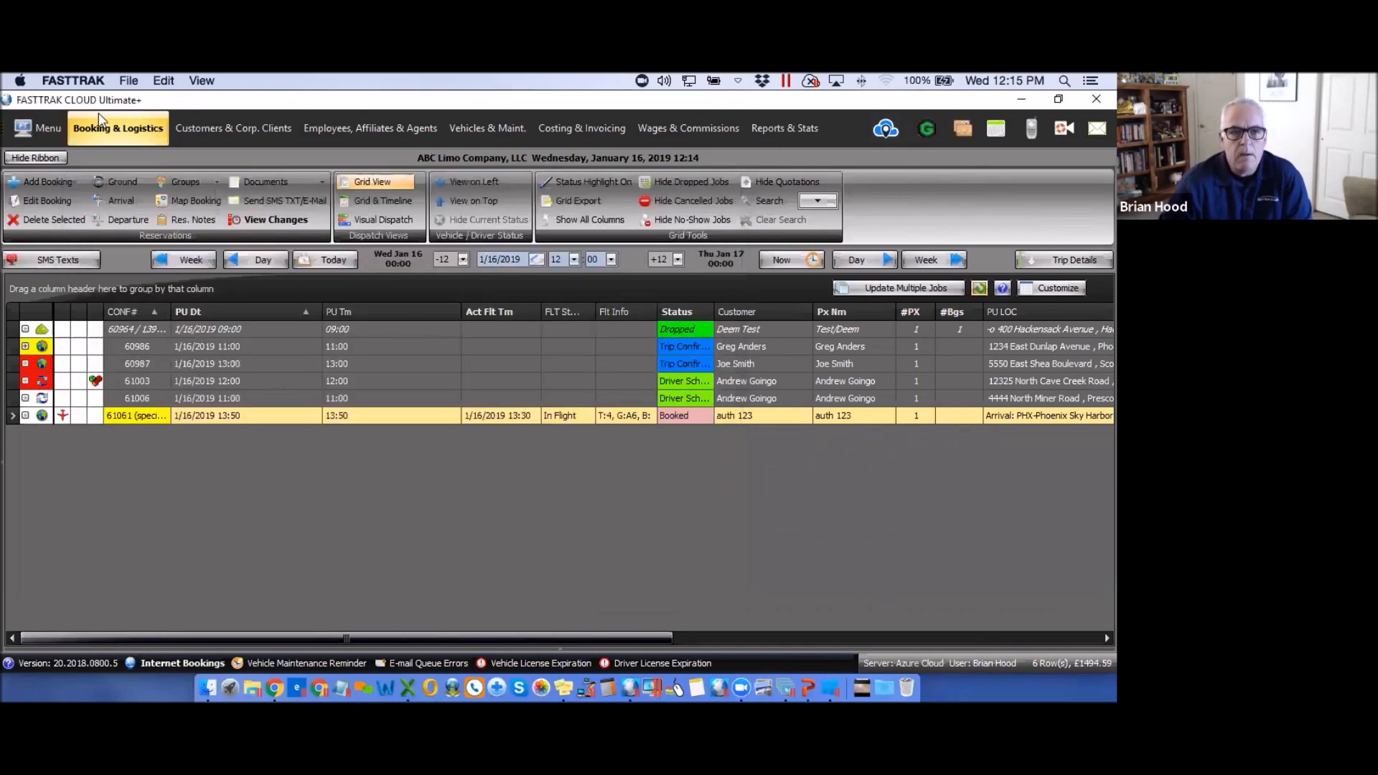
- Open the System Global Settings on the general settings
{"action": "left_click", "coordinate": [42, 131]}
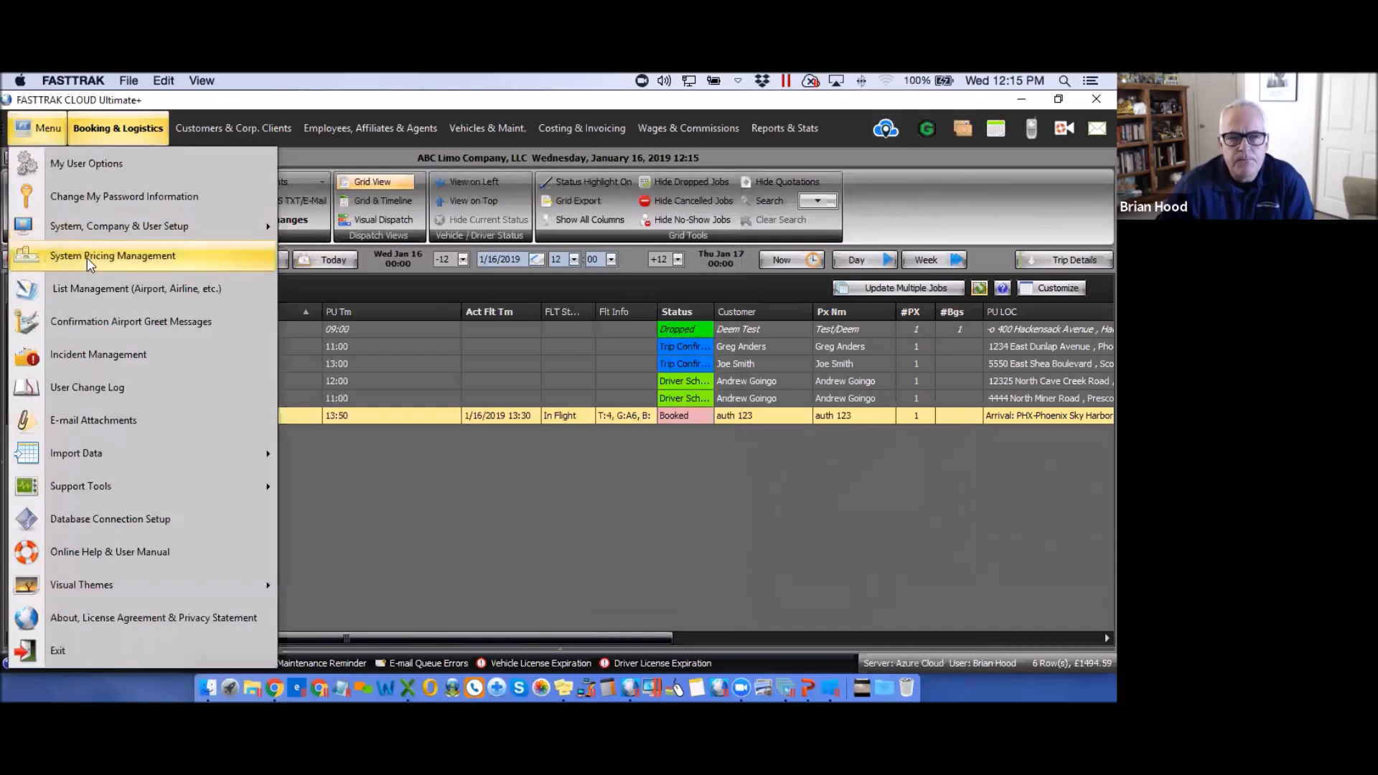
{"action": "mouse_move", "coordinate": [88, 228]}
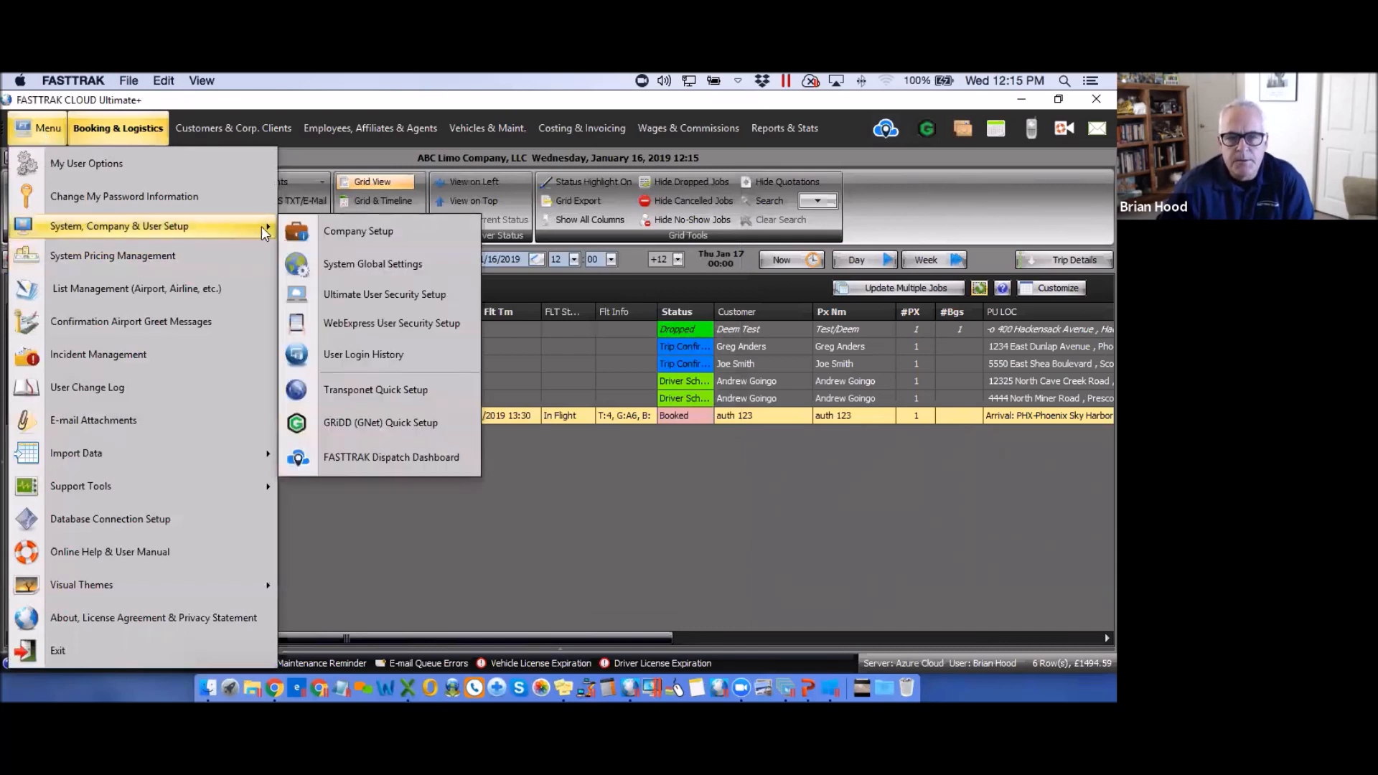
{"action": "left_click", "coordinate": [370, 265]}
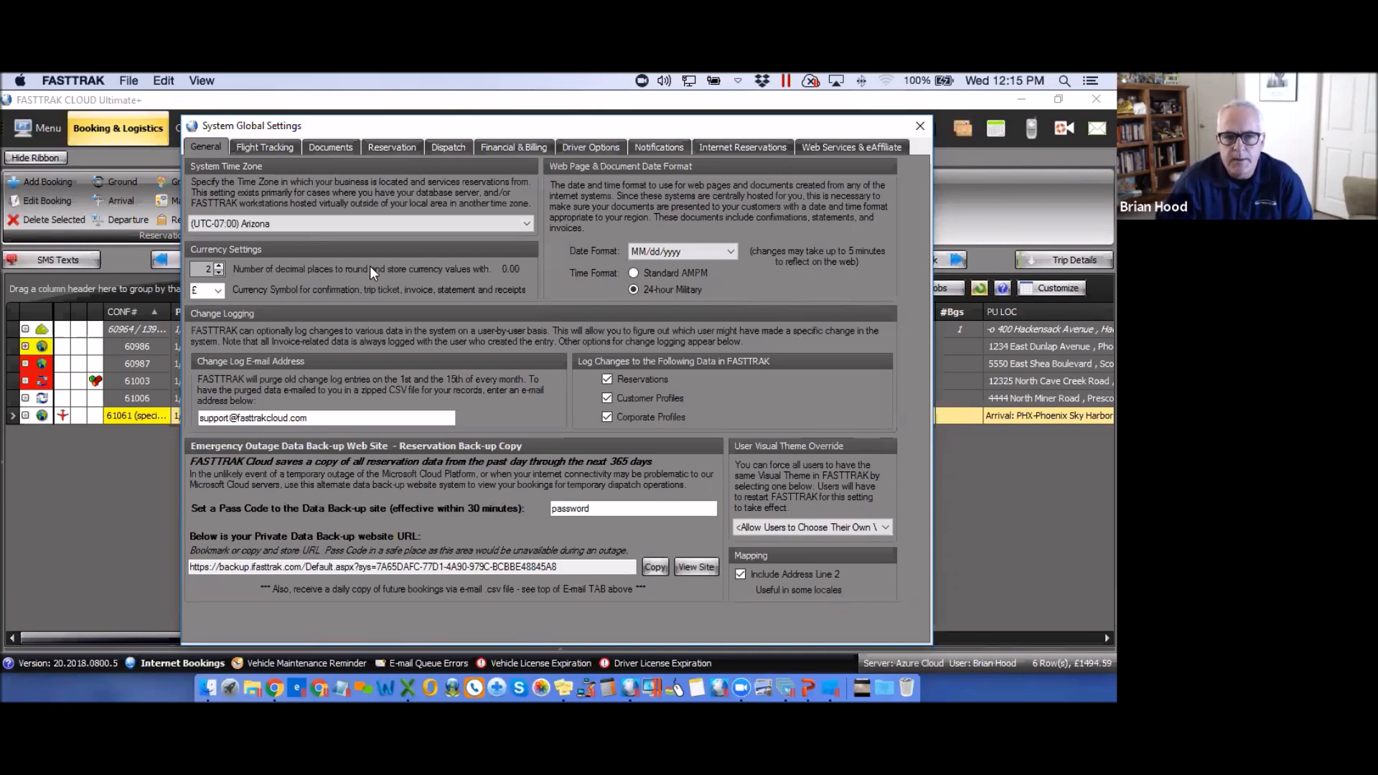
- Check the system time zone choices, keeping (UTC-07:00) Arizona, and set the currency symbol for documents to $
{"action": "left_click", "coordinate": [527, 223]}
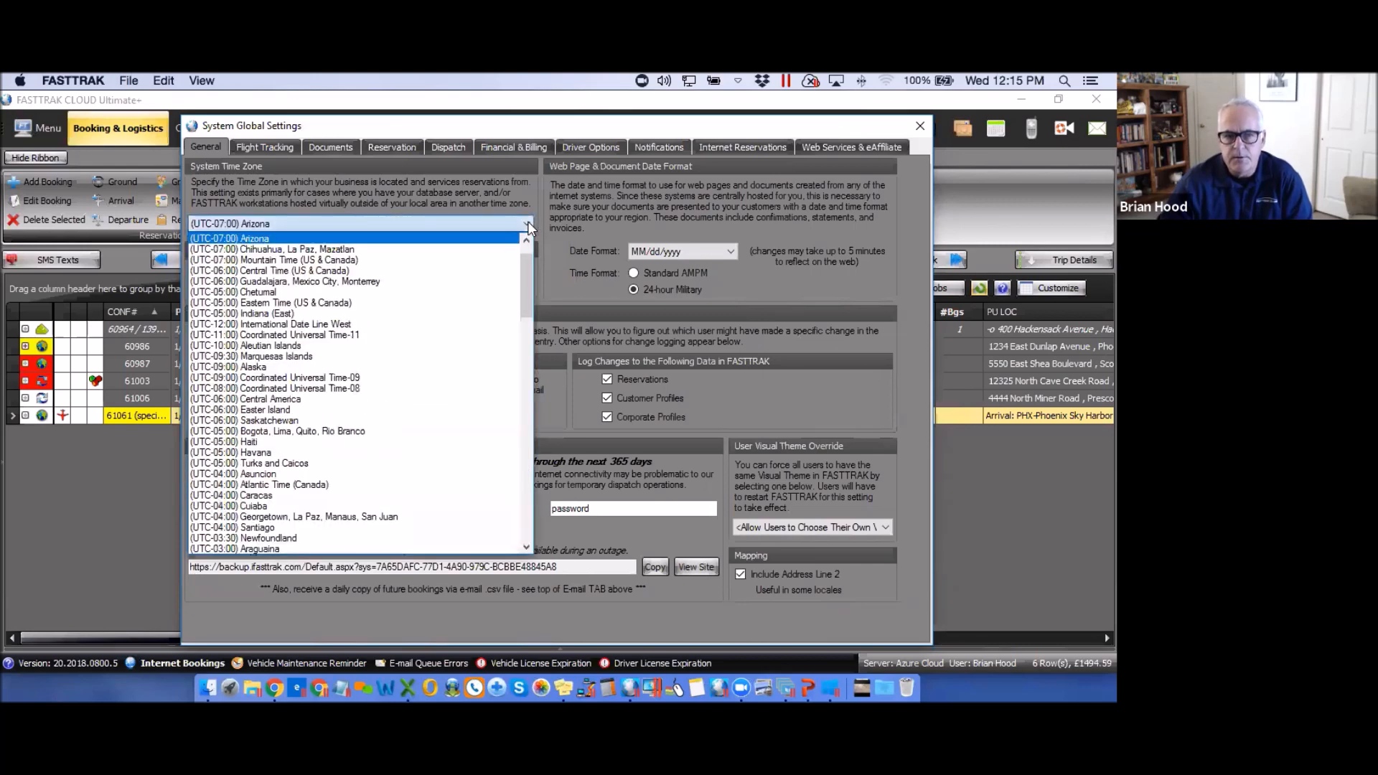
{"action": "left_click", "coordinate": [527, 223]}
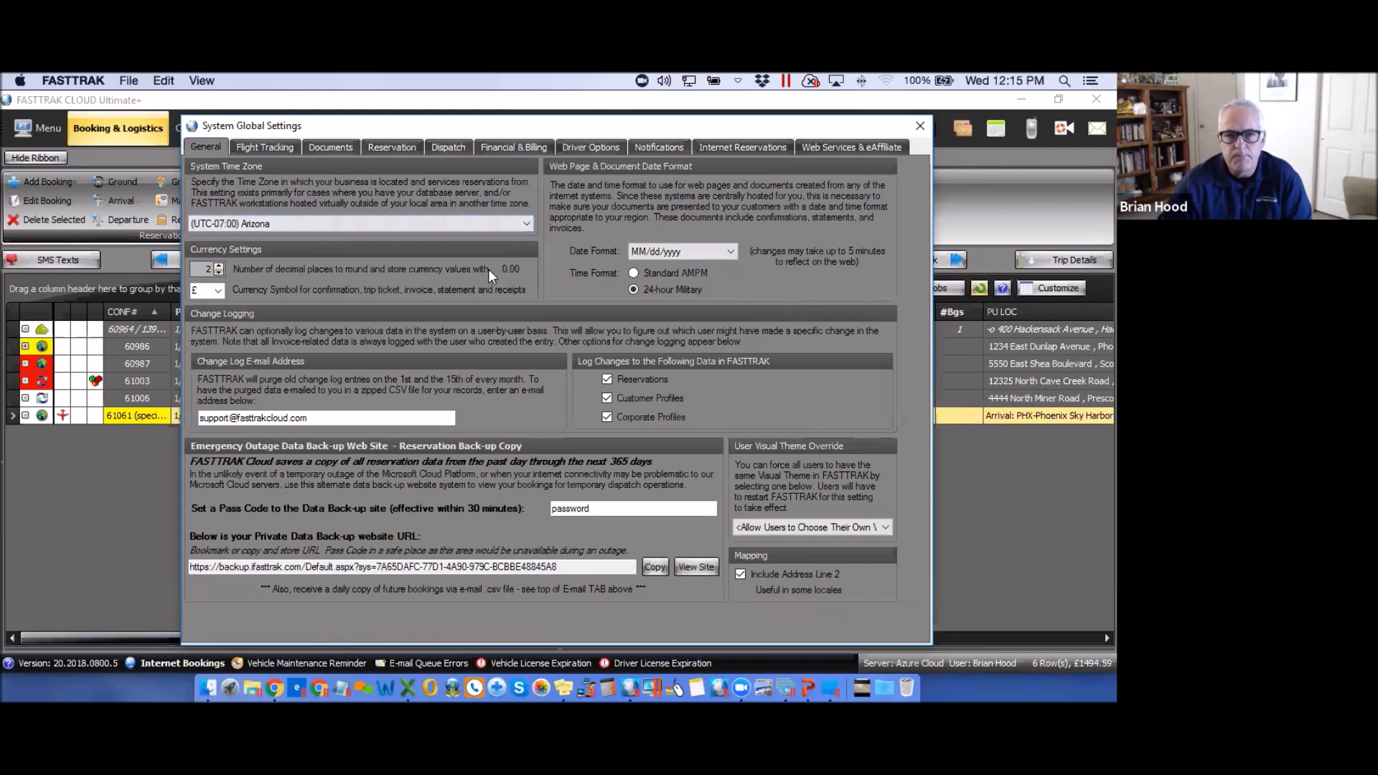
{"action": "left_click", "coordinate": [216, 289]}
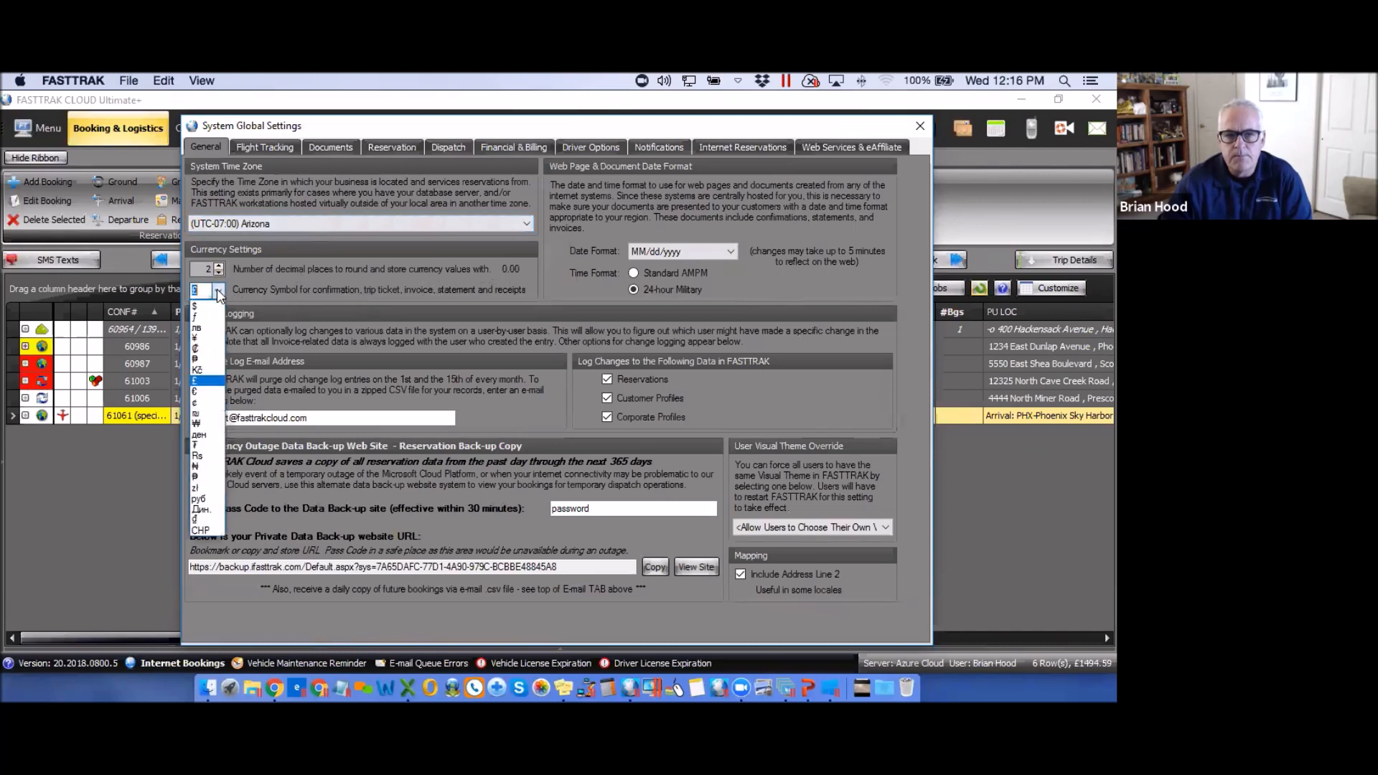
{"action": "left_click", "coordinate": [196, 309]}
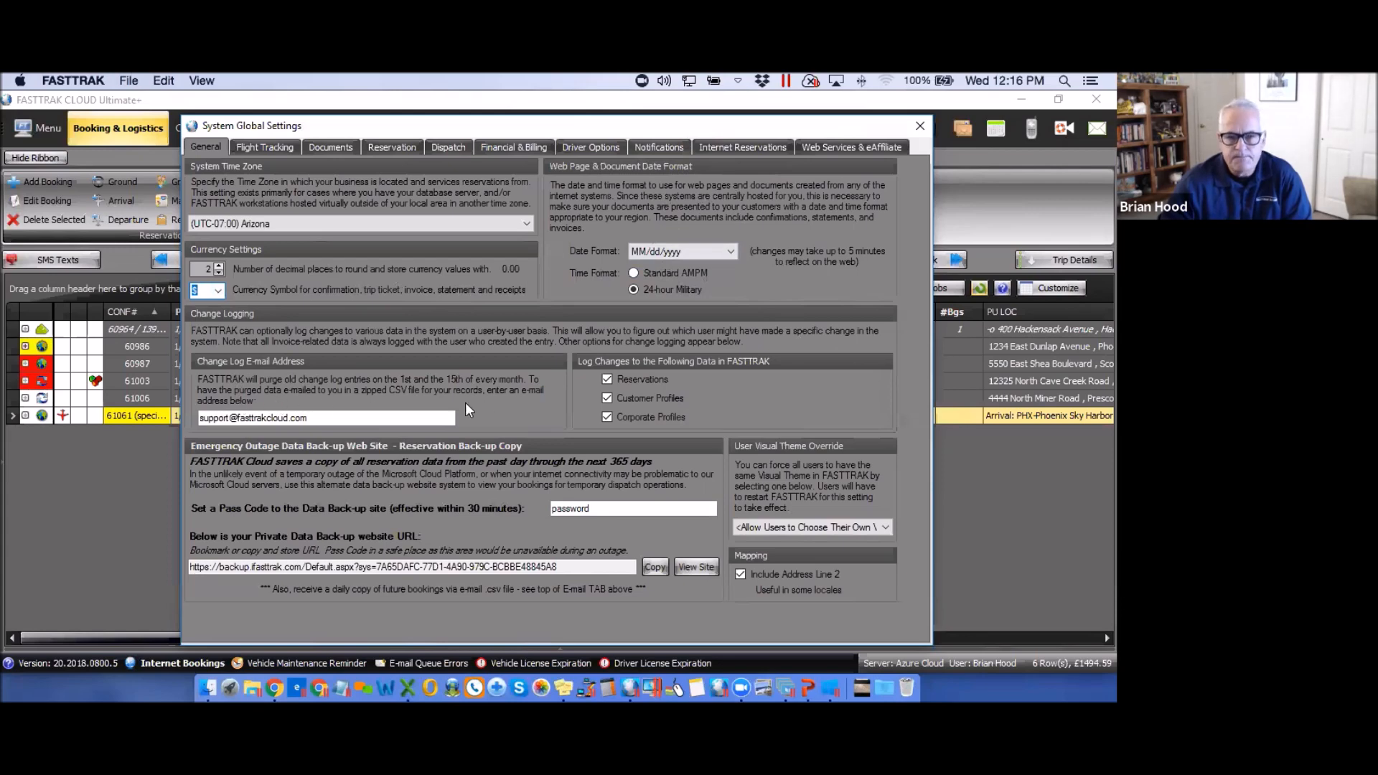
- Review the change log e-mail address and the private data back-up website URL
{"action": "left_click_drag", "start_coordinate": [334, 419], "coordinate": [195, 416]}
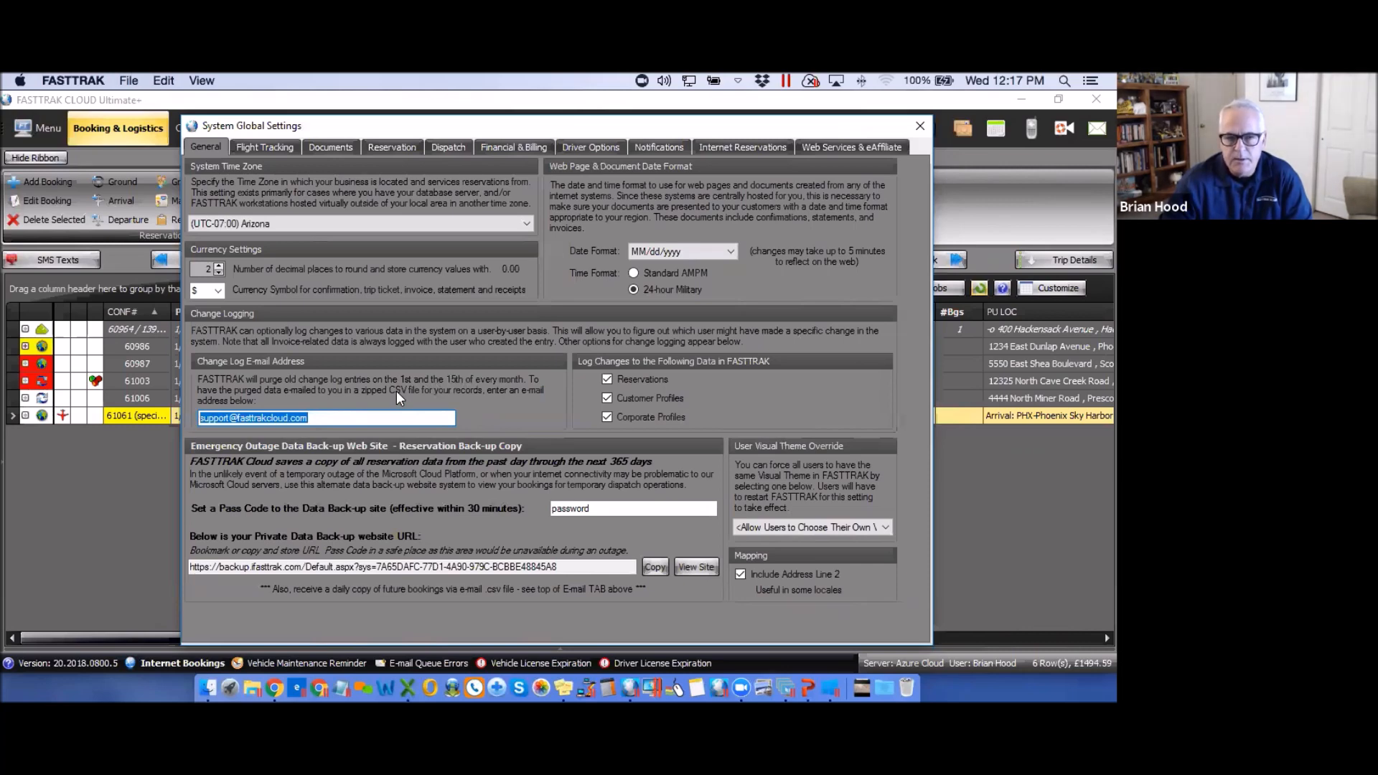
{"action": "left_click_drag", "start_coordinate": [315, 419], "coordinate": [193, 419]}
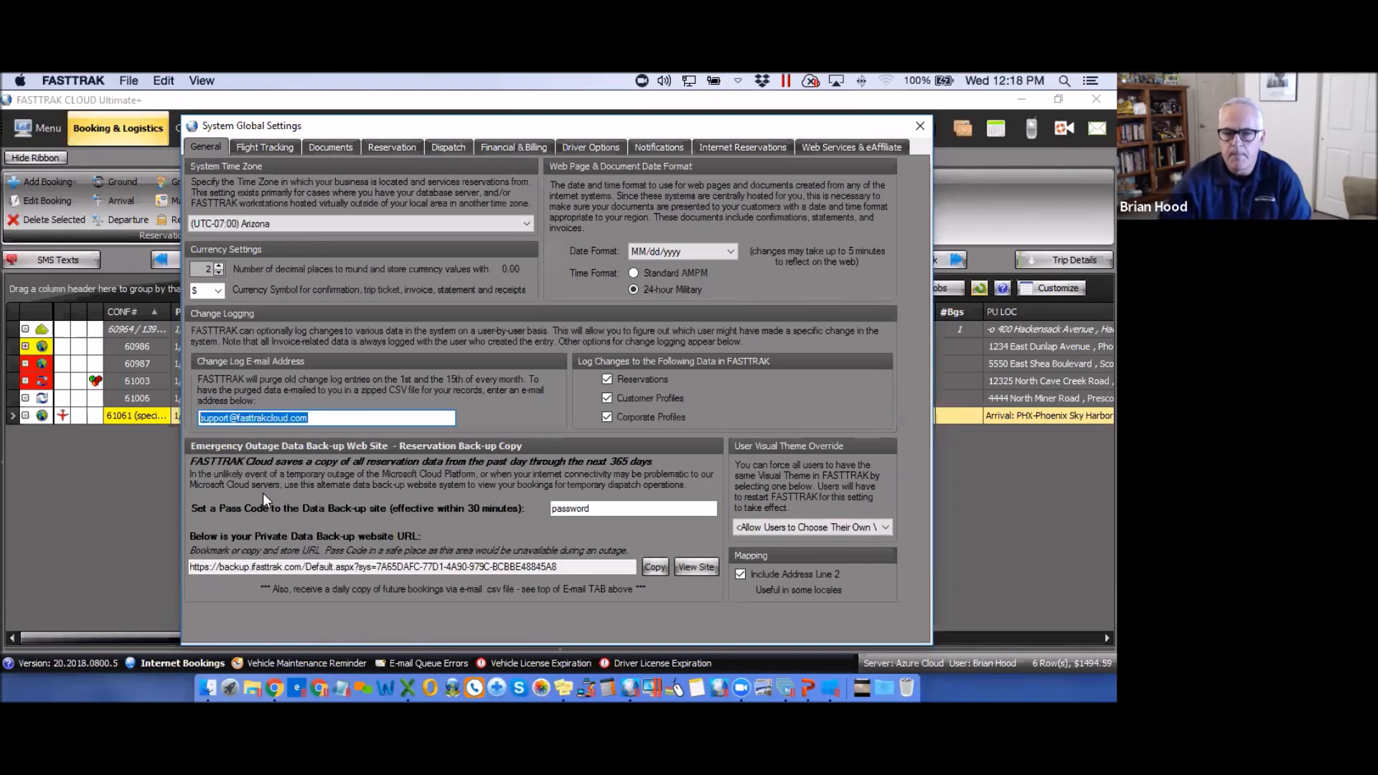
{"action": "left_click_drag", "start_coordinate": [569, 569], "coordinate": [168, 572]}
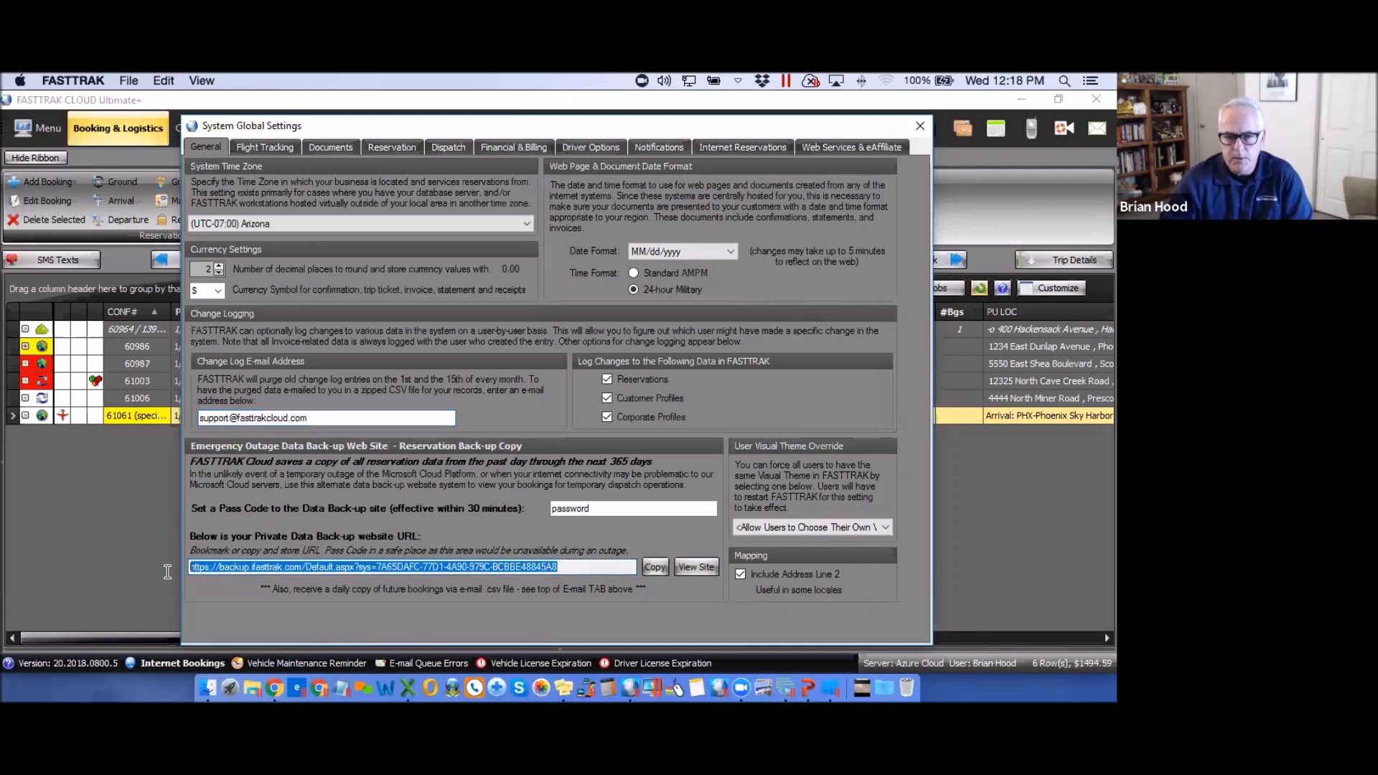
- Review the pass code field and the private website URL of the emergency data back-up site
{"action": "left_click", "coordinate": [602, 508]}
{"action": "left_click_drag", "start_coordinate": [602, 508], "coordinate": [547, 515]}
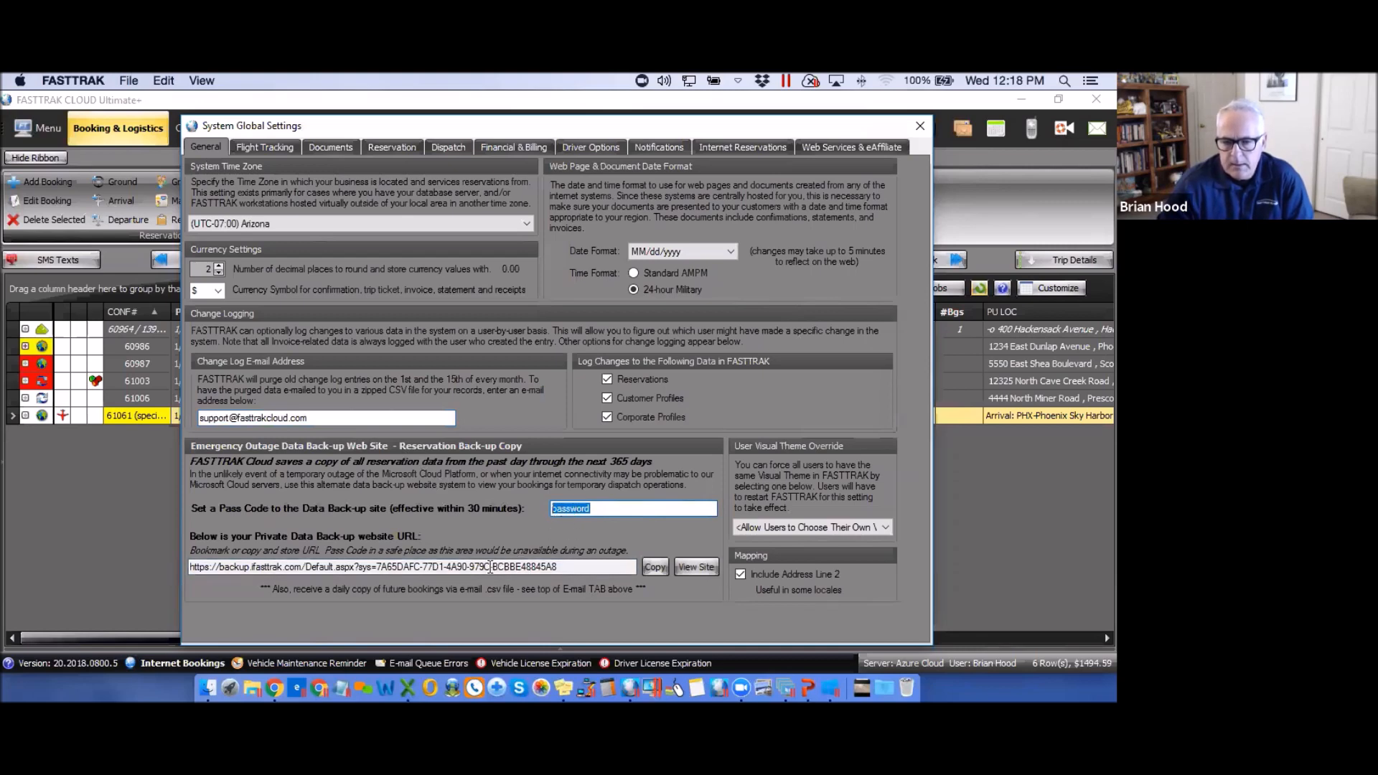
{"action": "left_click", "coordinate": [564, 567]}
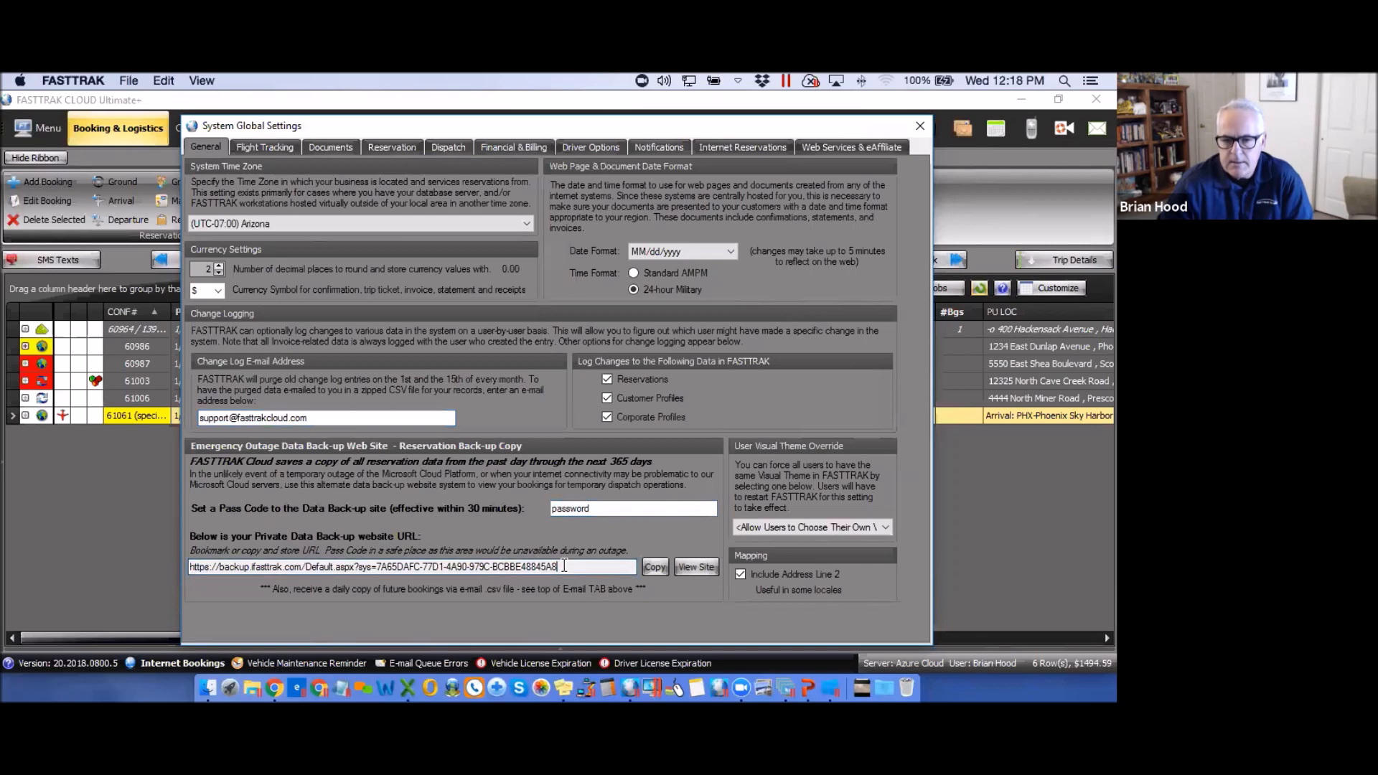
{"action": "left_click", "coordinate": [582, 508]}
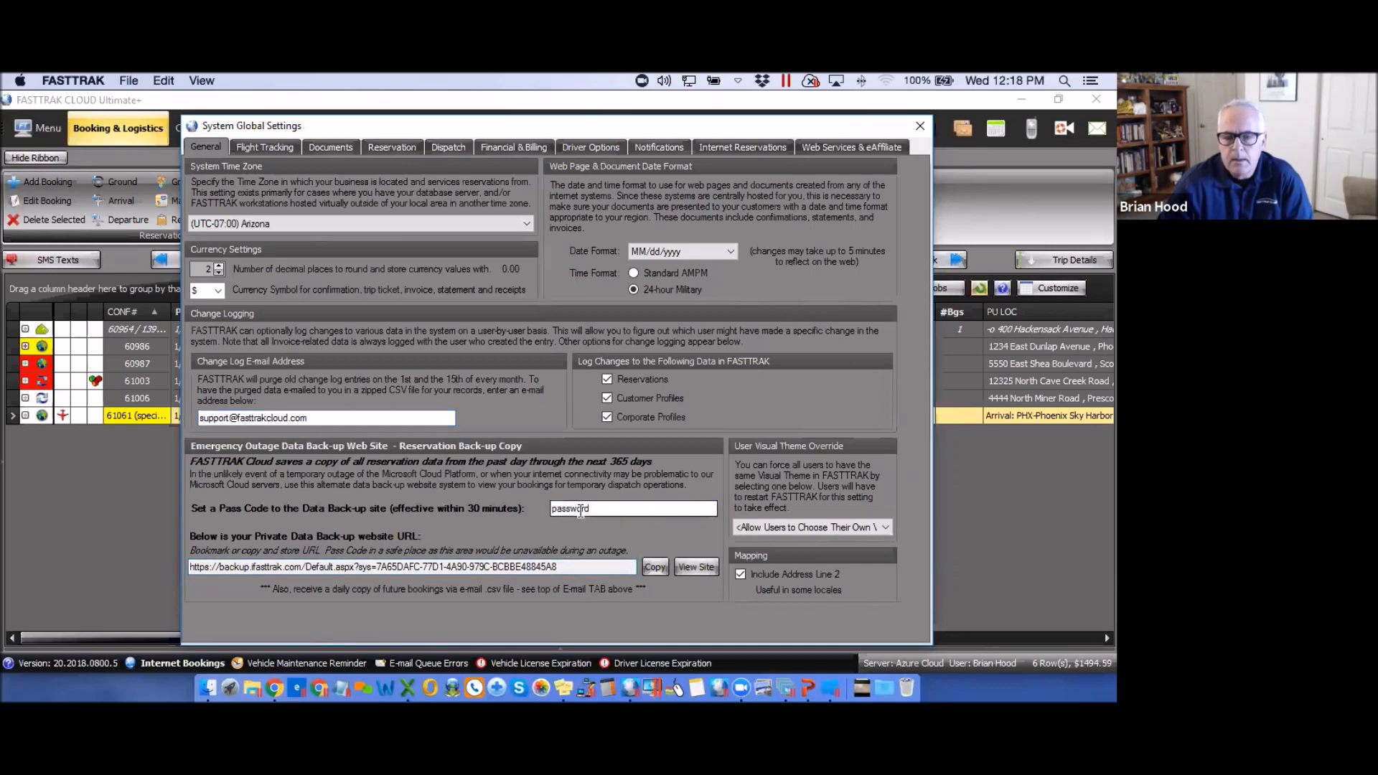
{"action": "left_click_drag", "start_coordinate": [596, 508], "coordinate": [553, 508]}
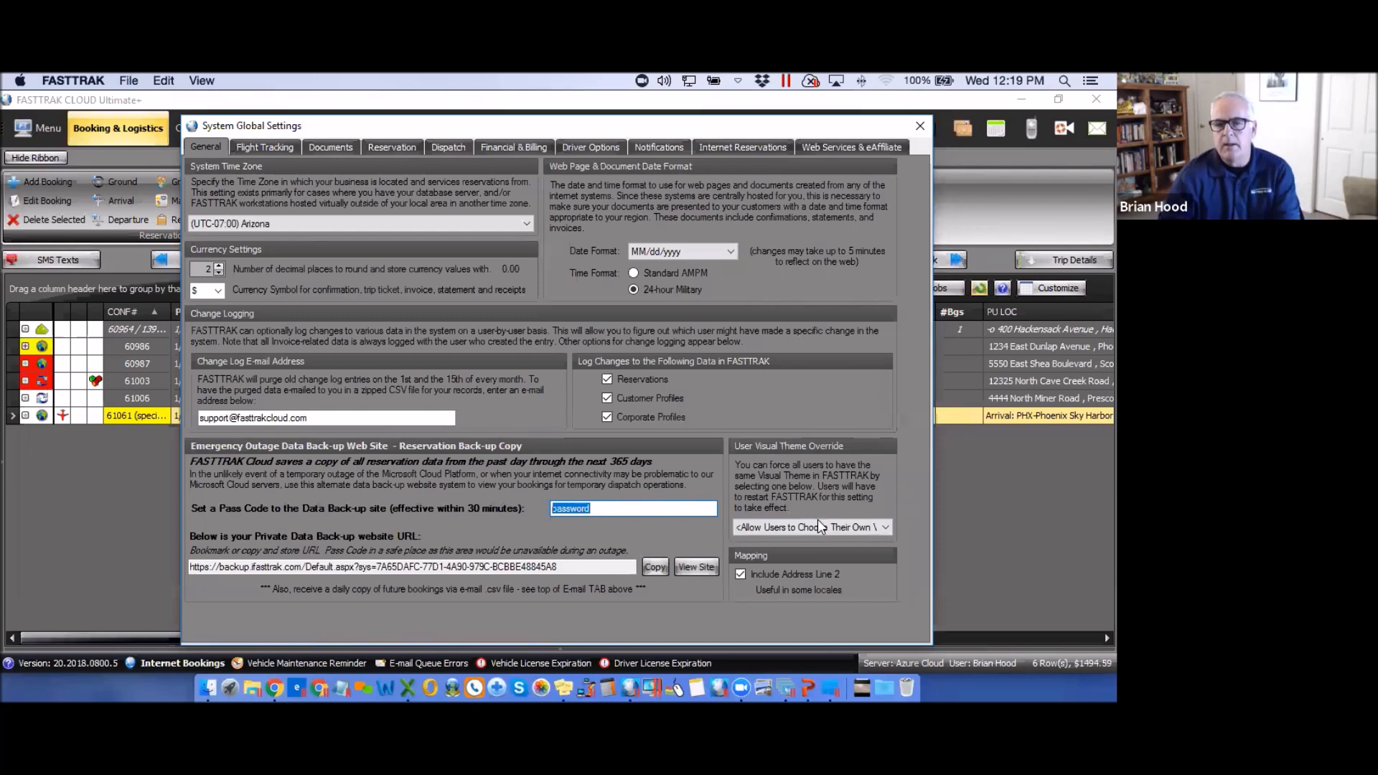
- Check the user visual theme override choices without changing the selection, and view the flight tracking settings
{"action": "left_click", "coordinate": [885, 528]}
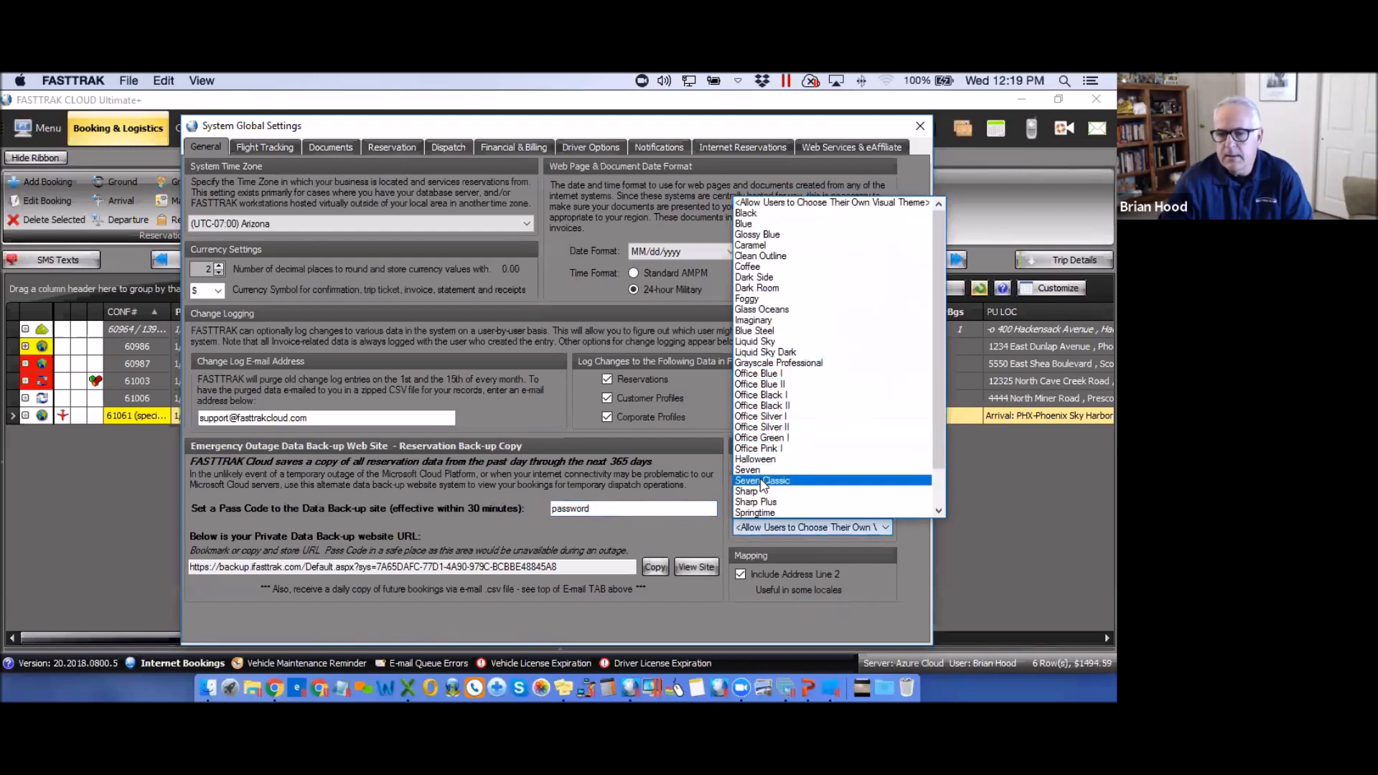
{"action": "left_click", "coordinate": [695, 597]}
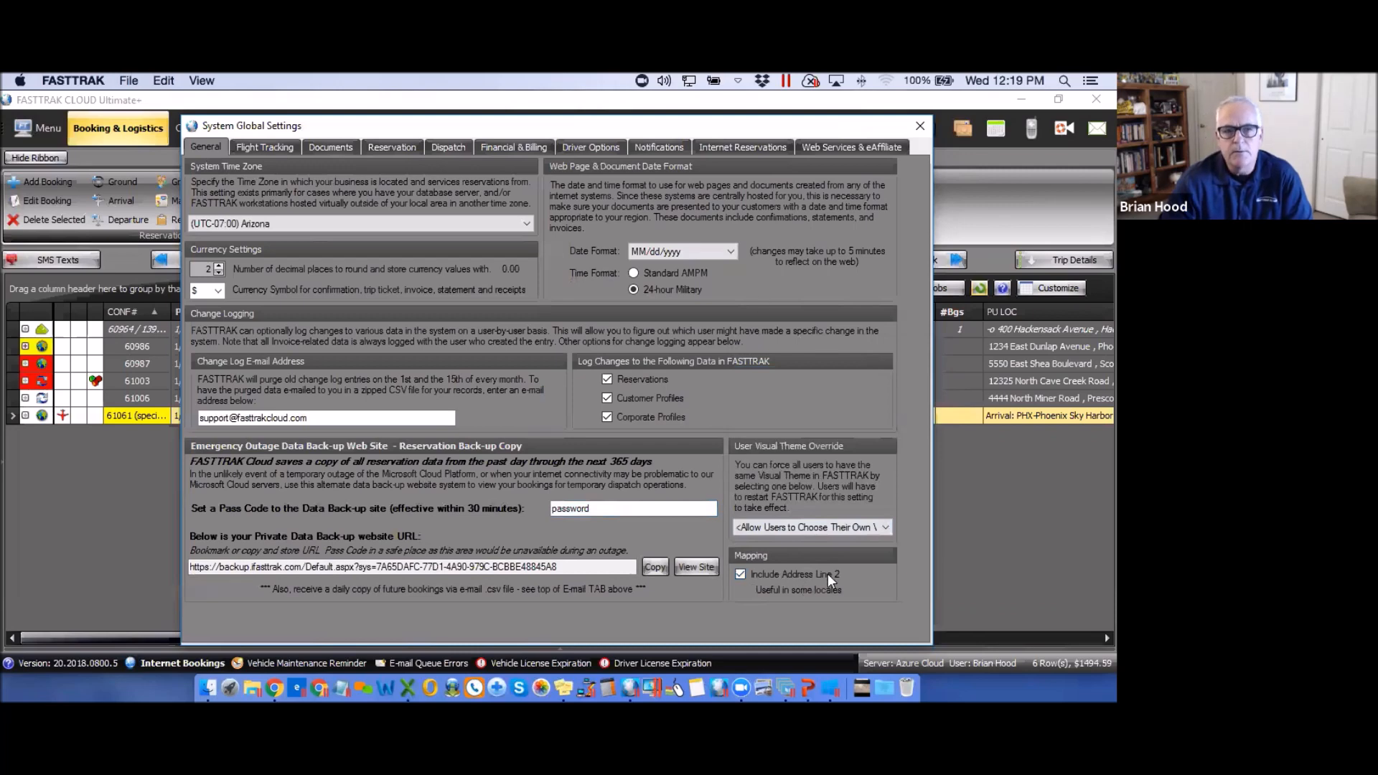
{"action": "left_click", "coordinate": [259, 148]}
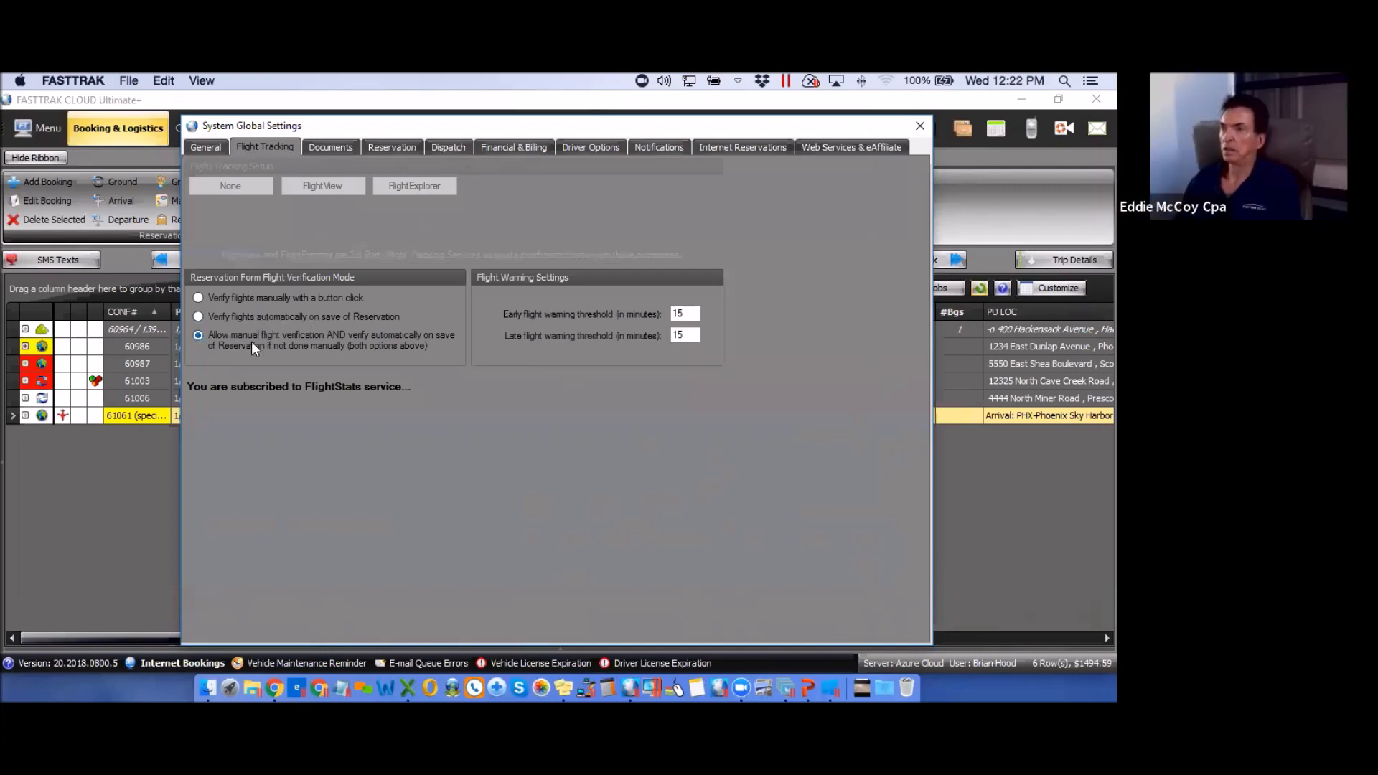
- Review the customer confirmation options and the farm-out confirmation options in the document settings
{"action": "left_click", "coordinate": [329, 146]}
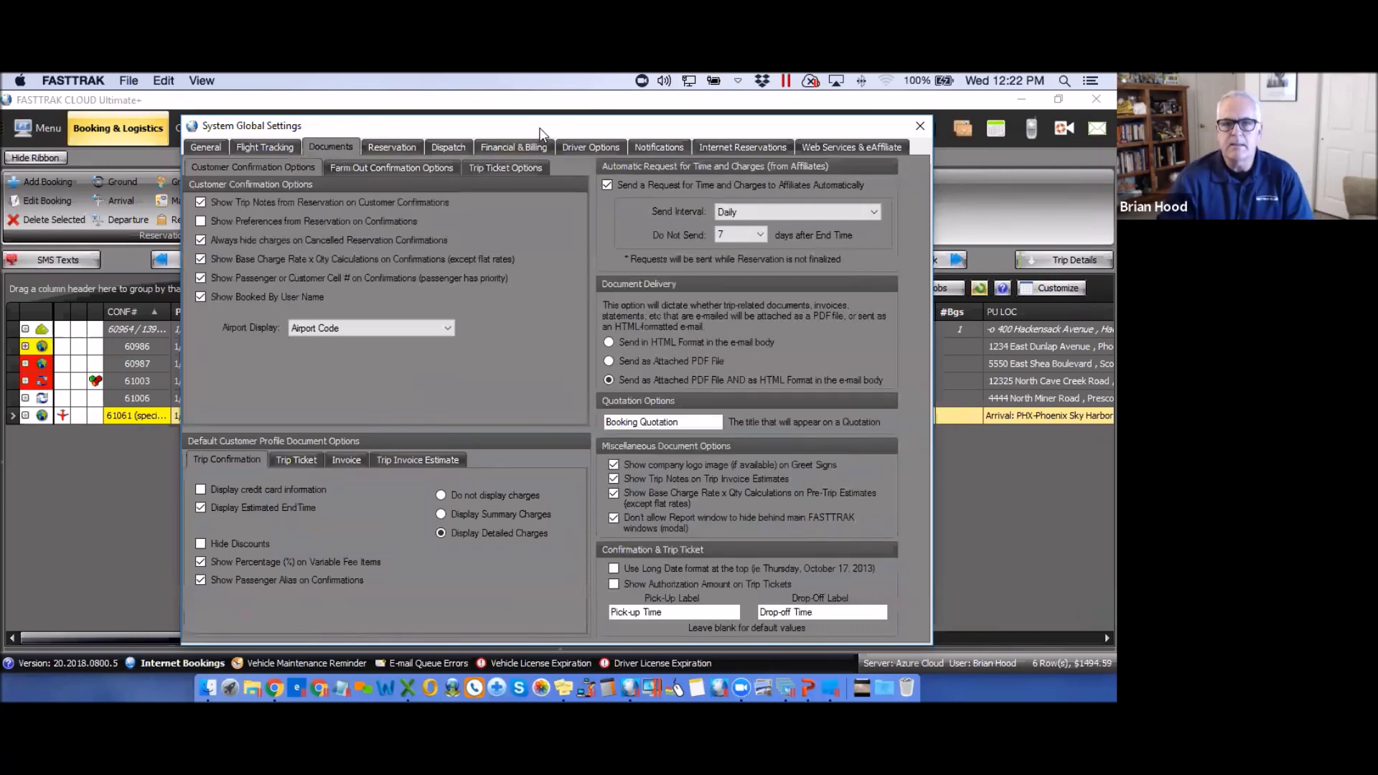
{"action": "left_click_drag", "start_coordinate": [531, 127], "coordinate": [474, 128]}
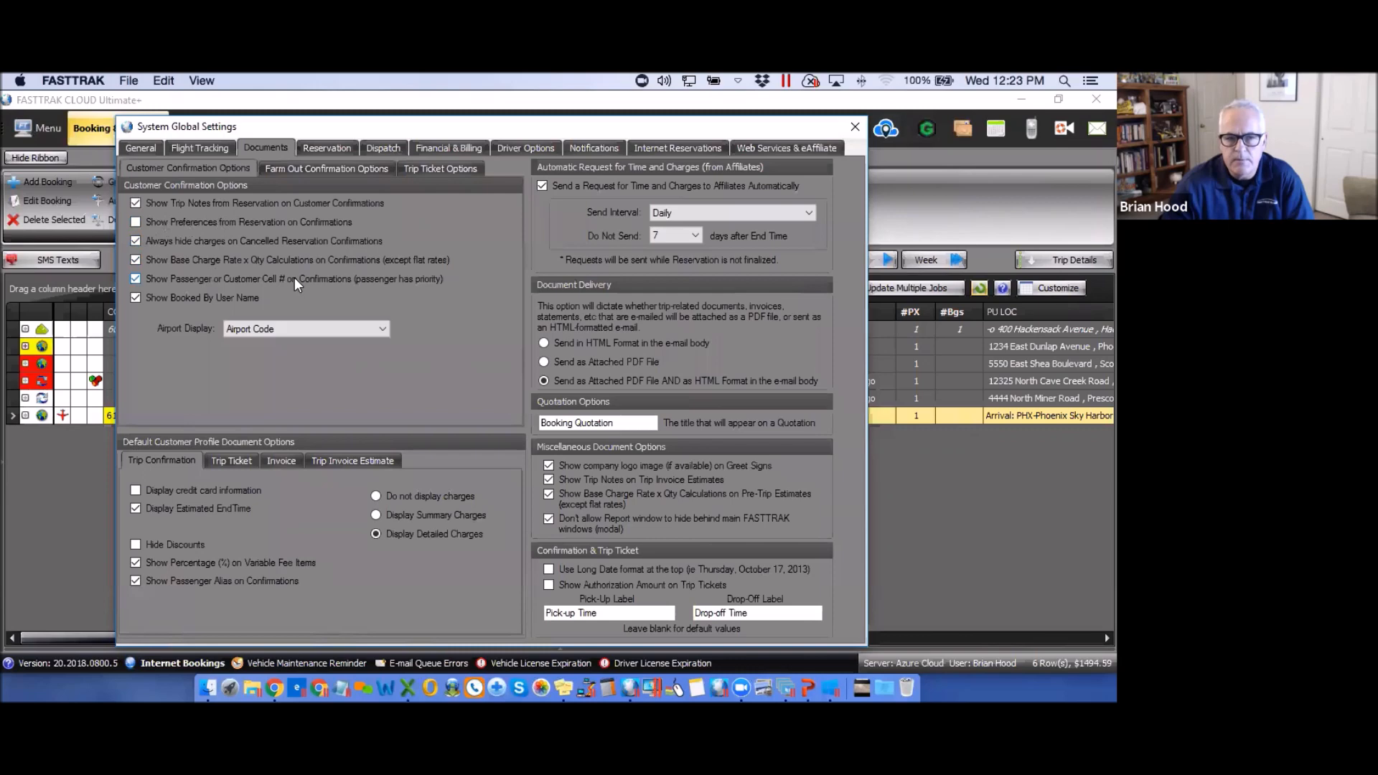
{"action": "left_click", "coordinate": [315, 171]}
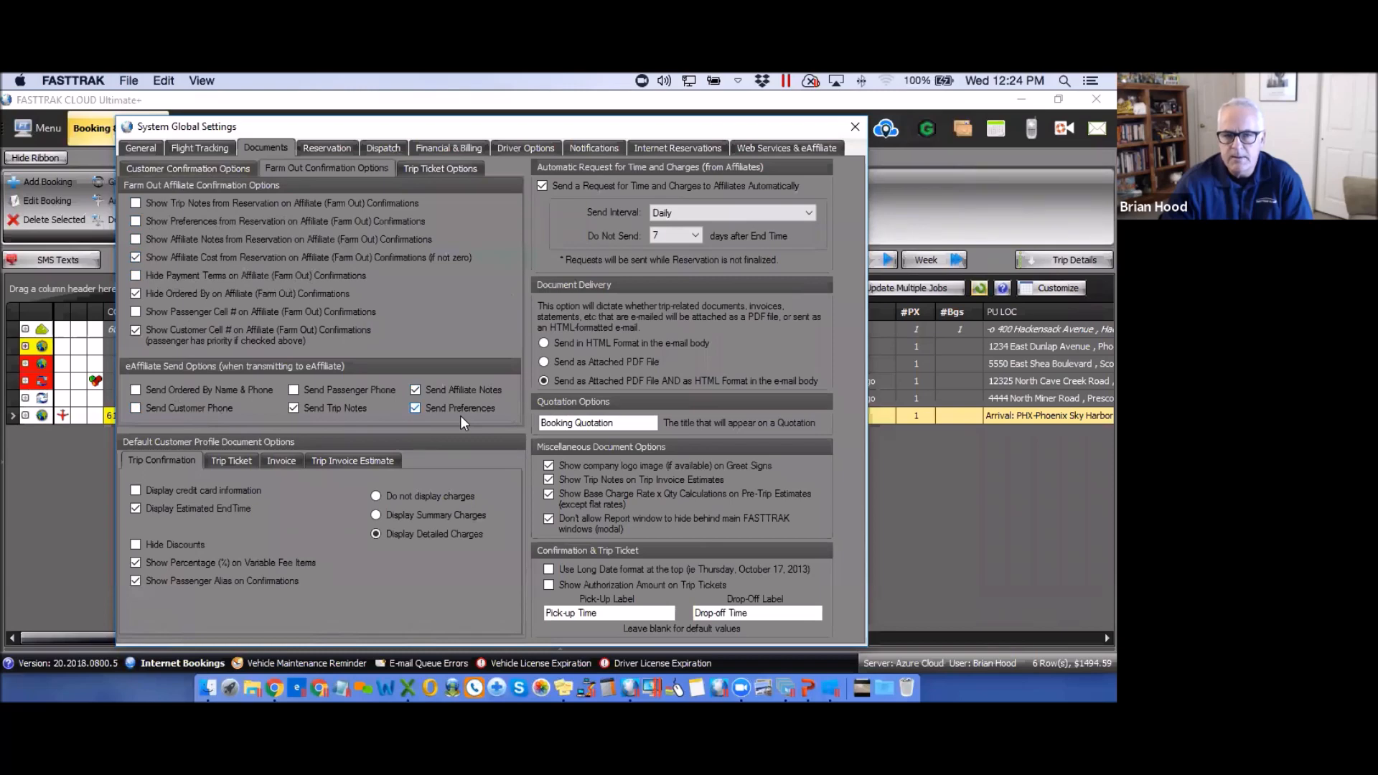
- Review the trip ticket options, including the ticket title and the airport display choices
{"action": "left_click", "coordinate": [438, 170]}
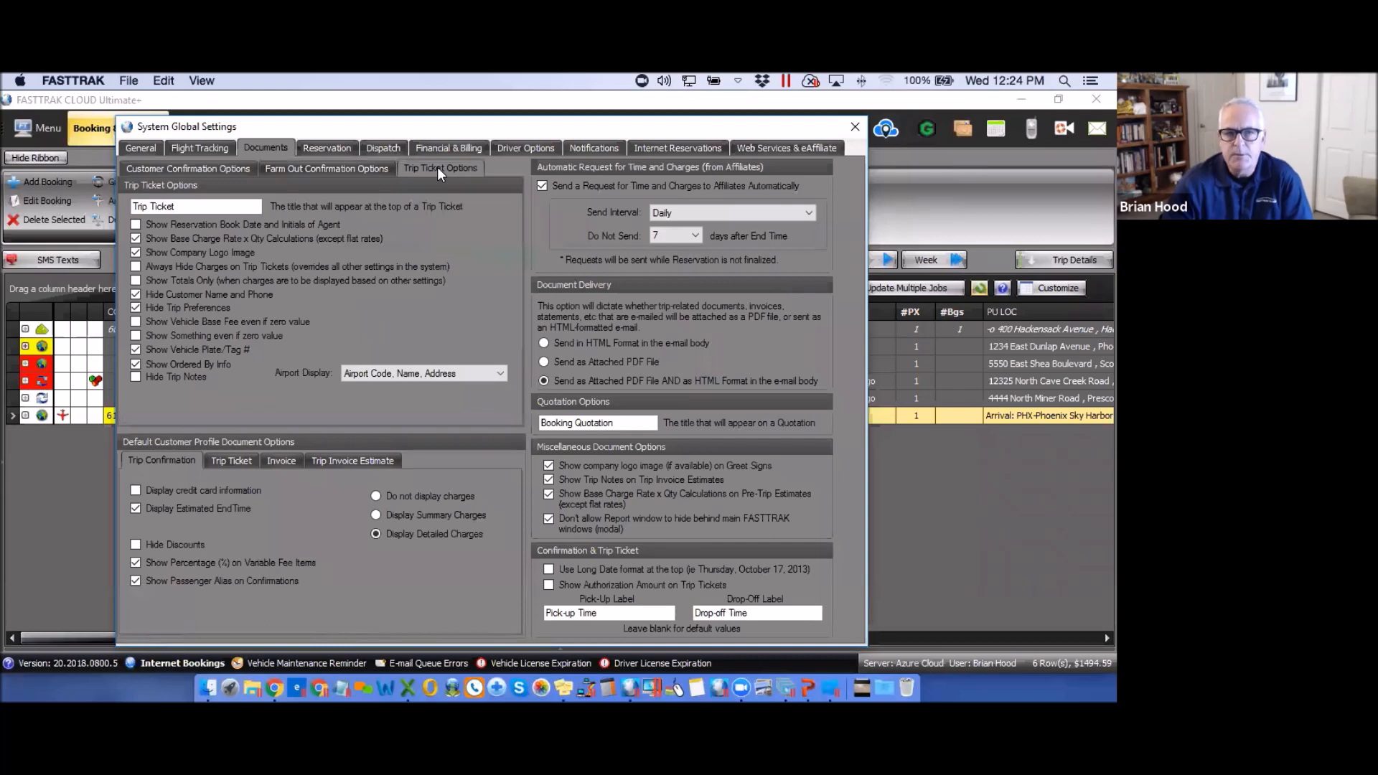
{"action": "left_click_drag", "start_coordinate": [177, 207], "coordinate": [133, 208]}
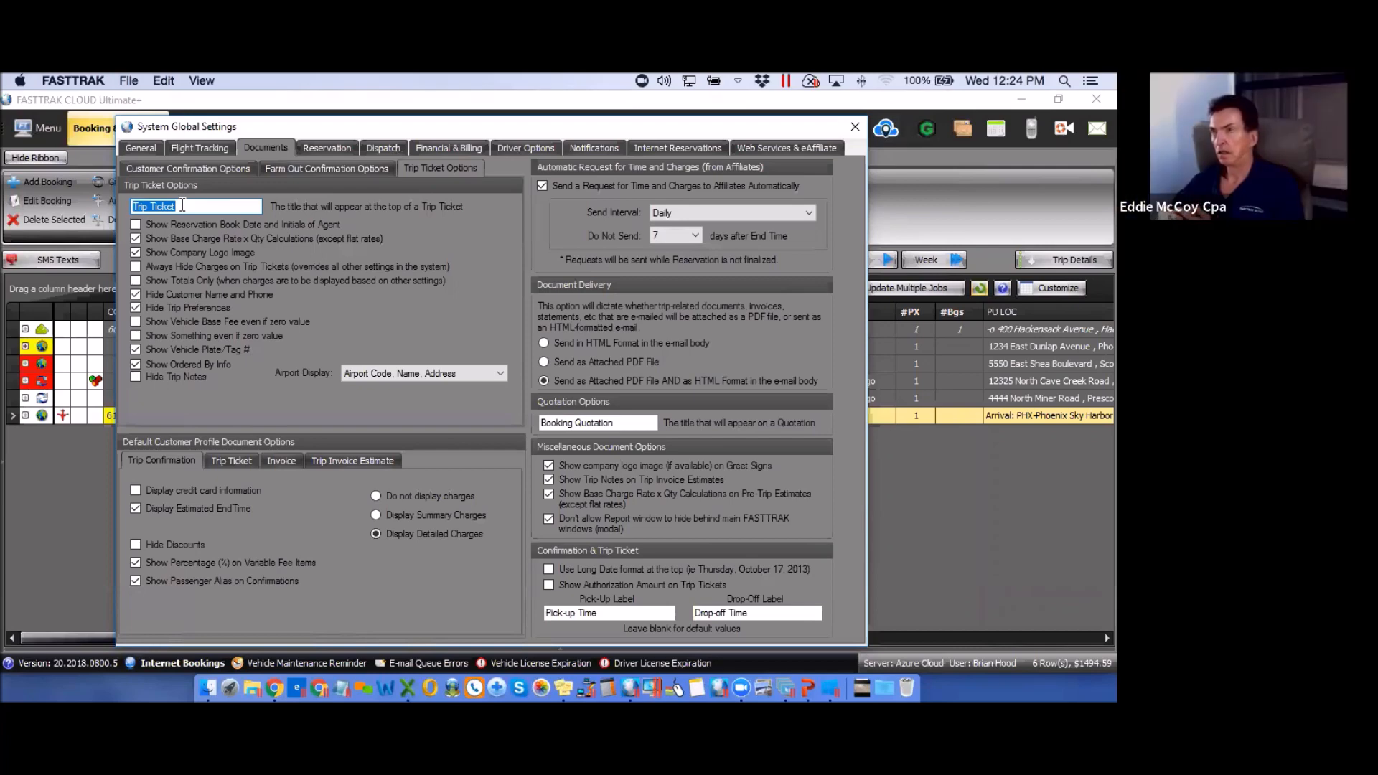
{"action": "left_click_drag", "start_coordinate": [182, 205], "coordinate": [135, 208]}
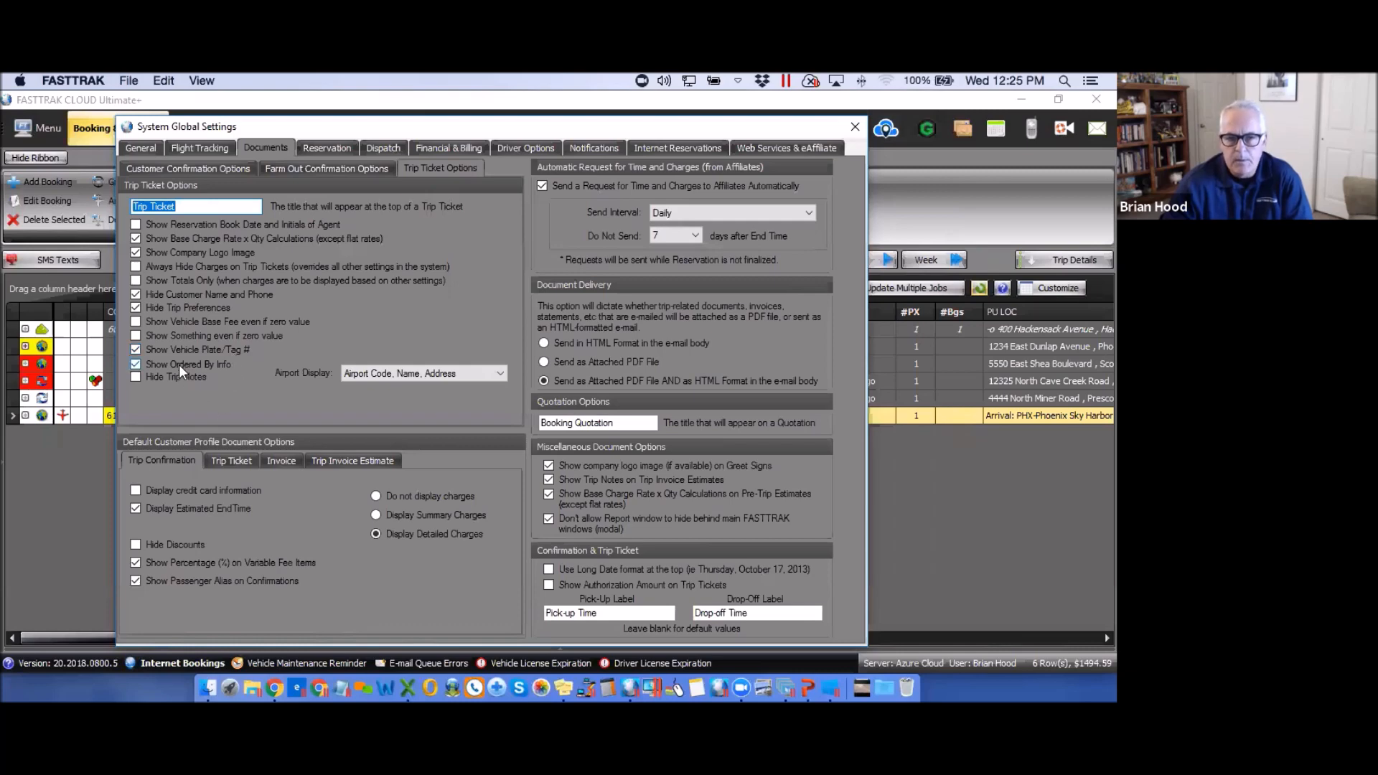
{"action": "left_click", "coordinate": [502, 372]}
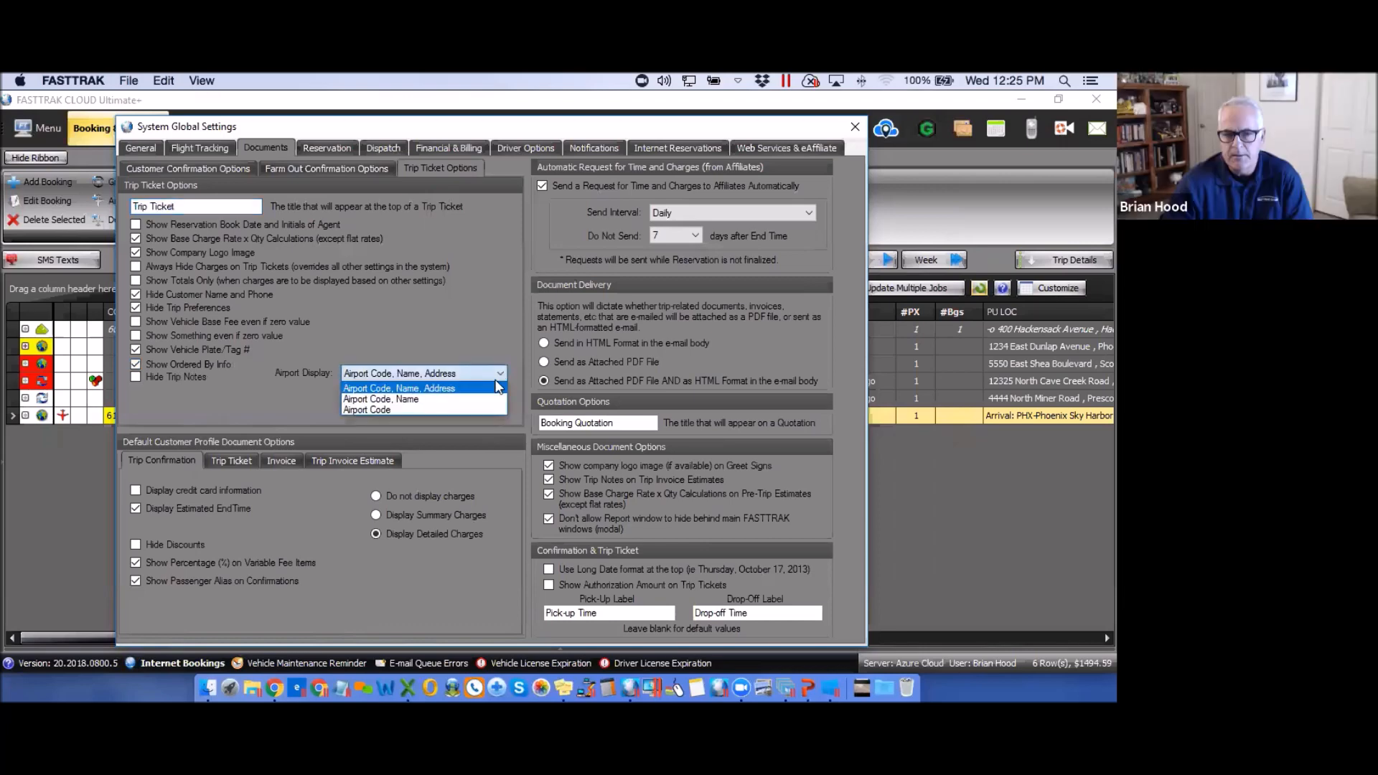
{"action": "left_click", "coordinate": [241, 398]}
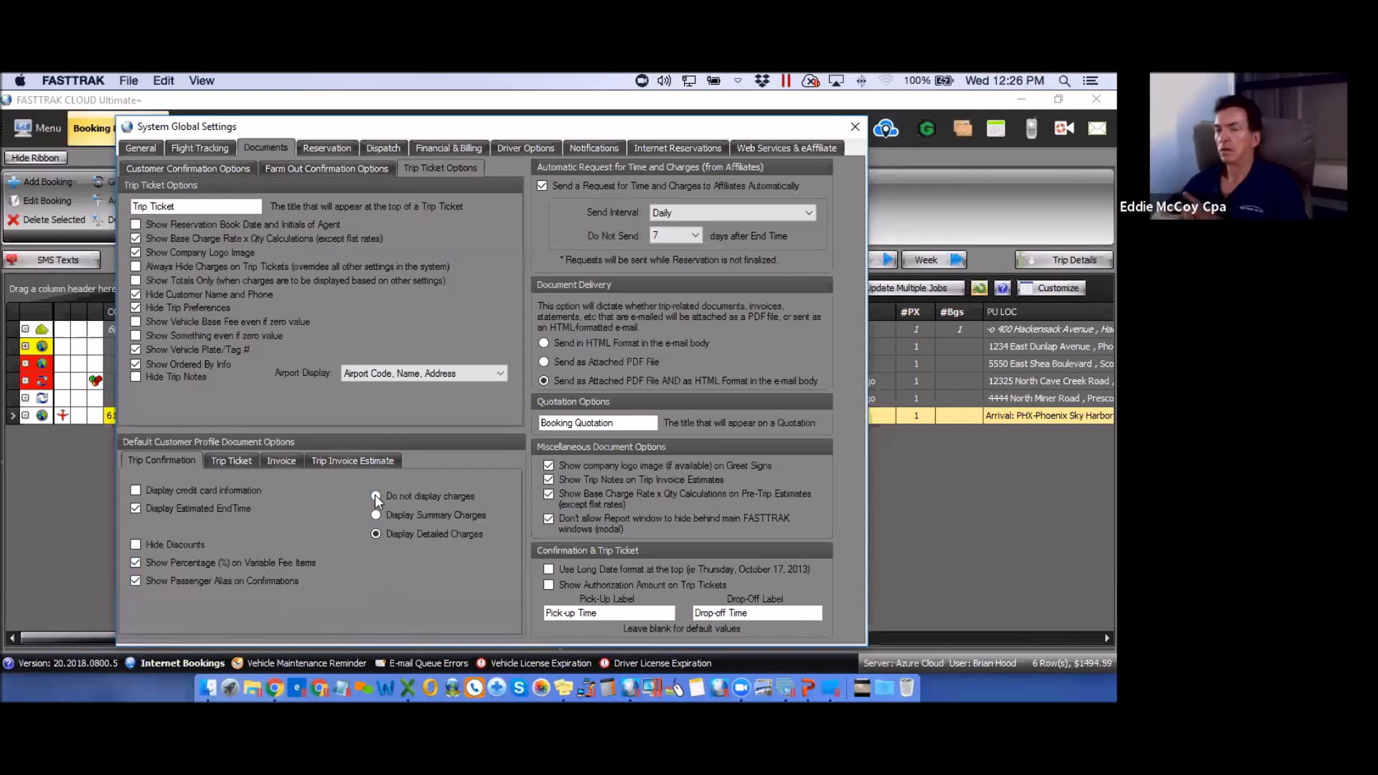
- Review the default customer profile document options for the trip ticket, invoice and trip invoice estimate
{"action": "left_click", "coordinate": [232, 464]}
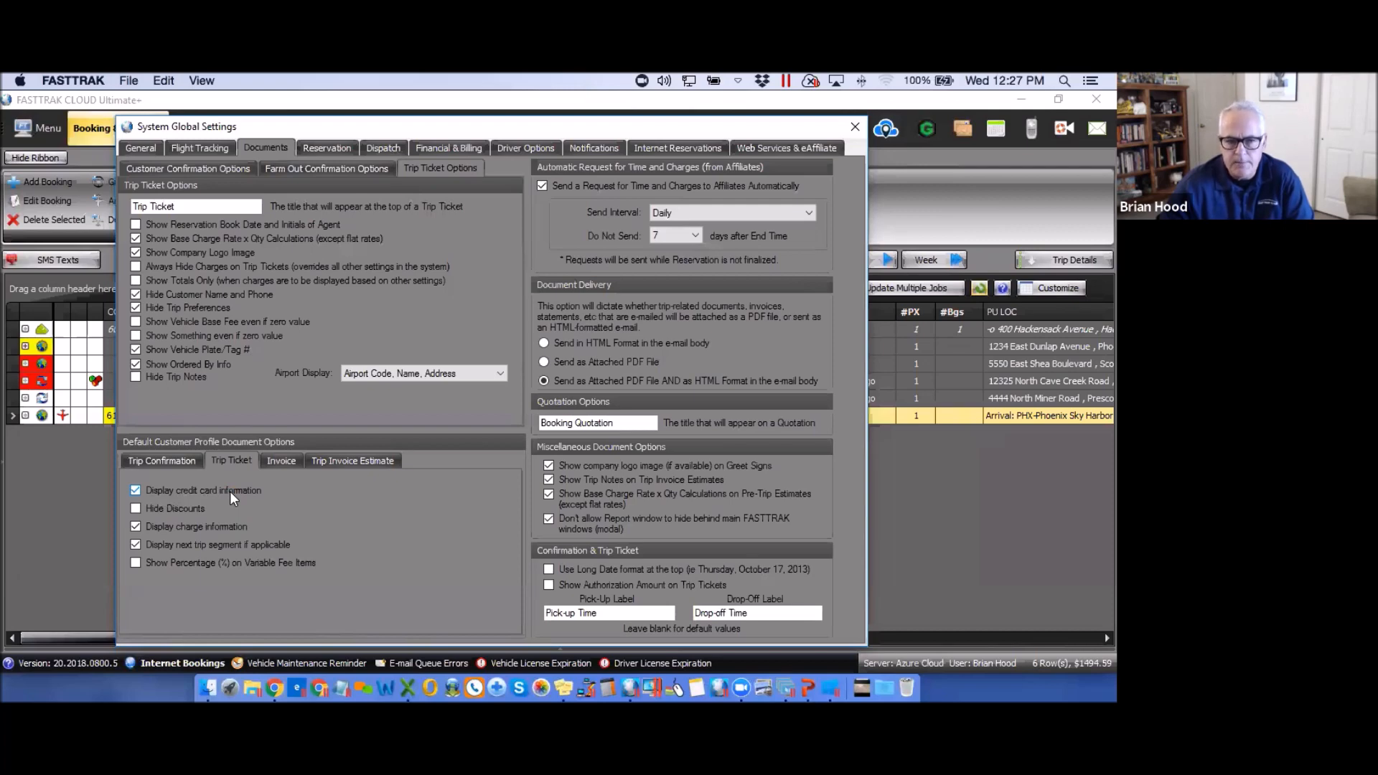
{"action": "left_click", "coordinate": [284, 461]}
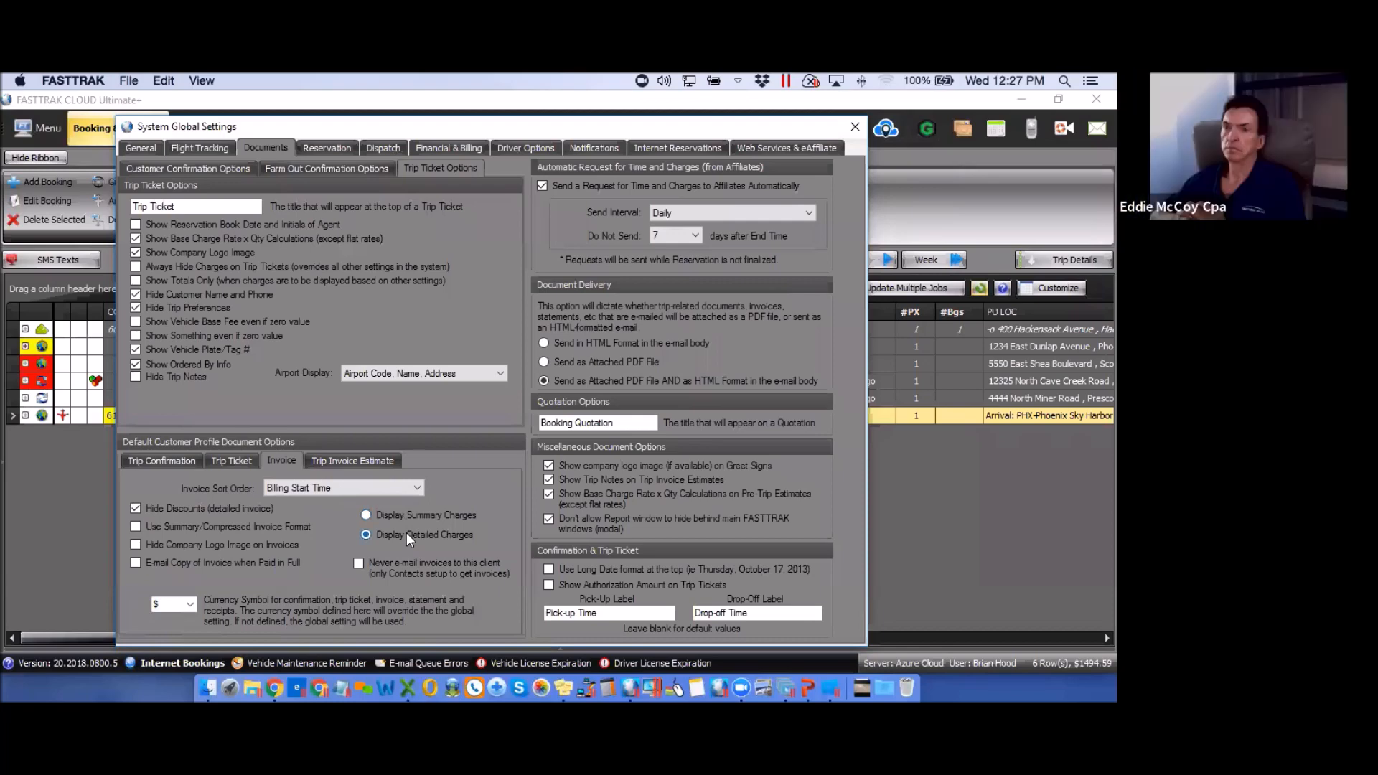
{"action": "left_click", "coordinate": [353, 462]}
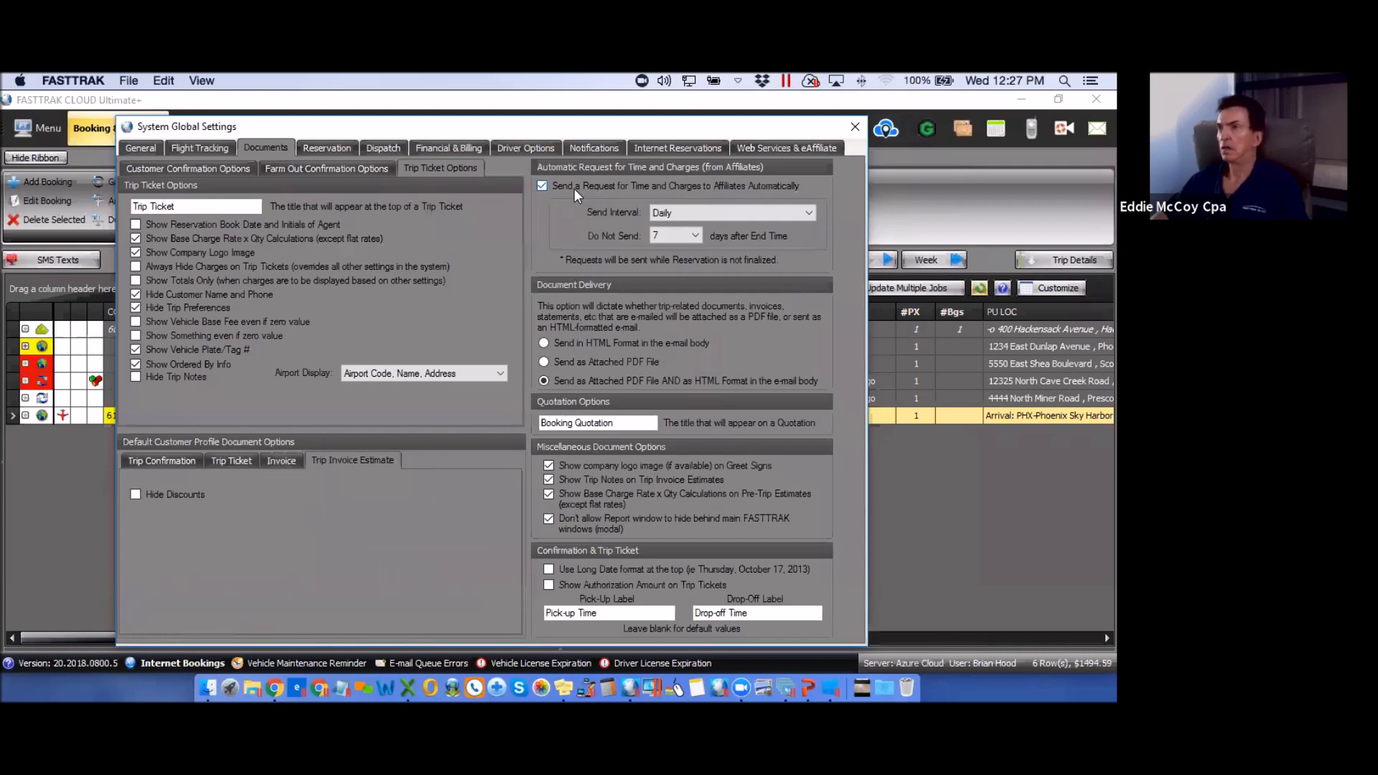
- Check the send interval and day limit choices for automatic time and charges requests to affiliates, keeping Daily and 7
{"action": "left_click", "coordinate": [809, 214]}
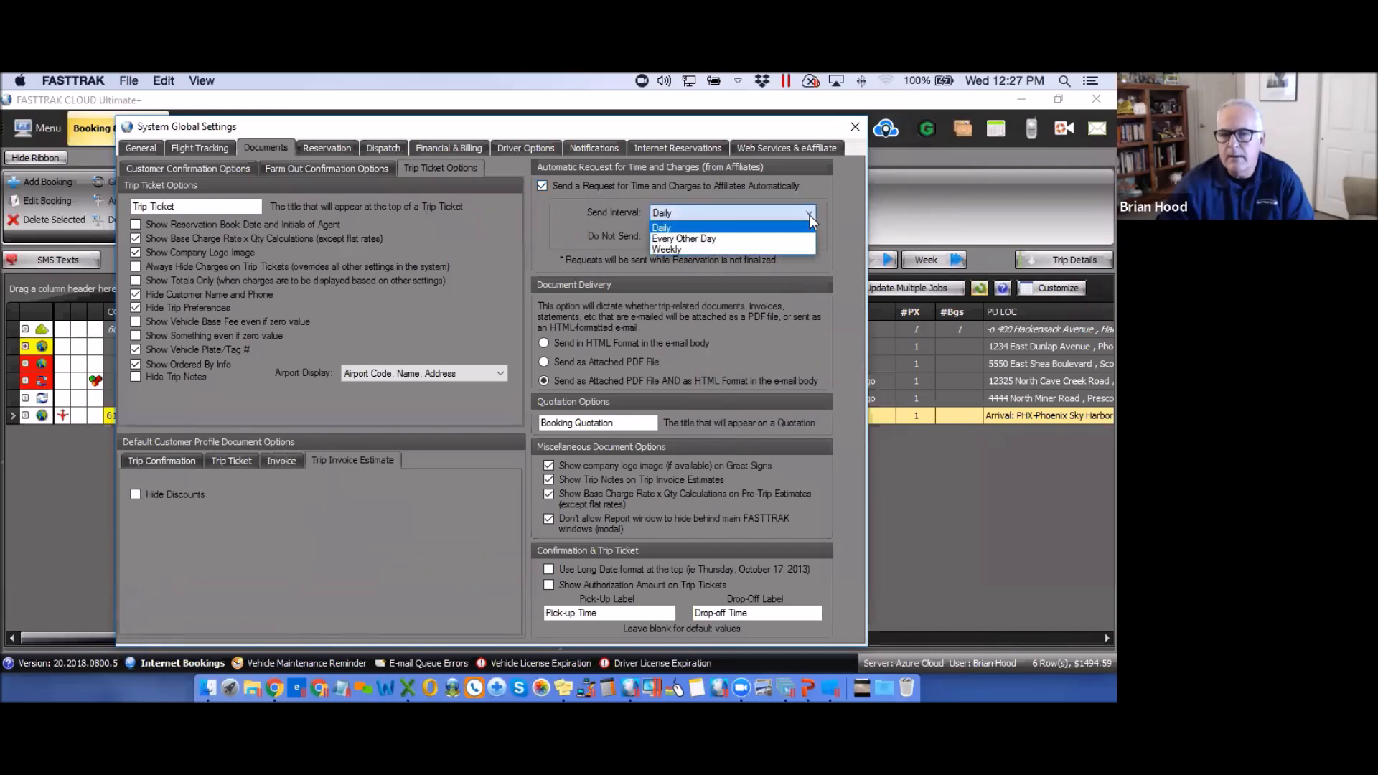
{"action": "left_click", "coordinate": [810, 214]}
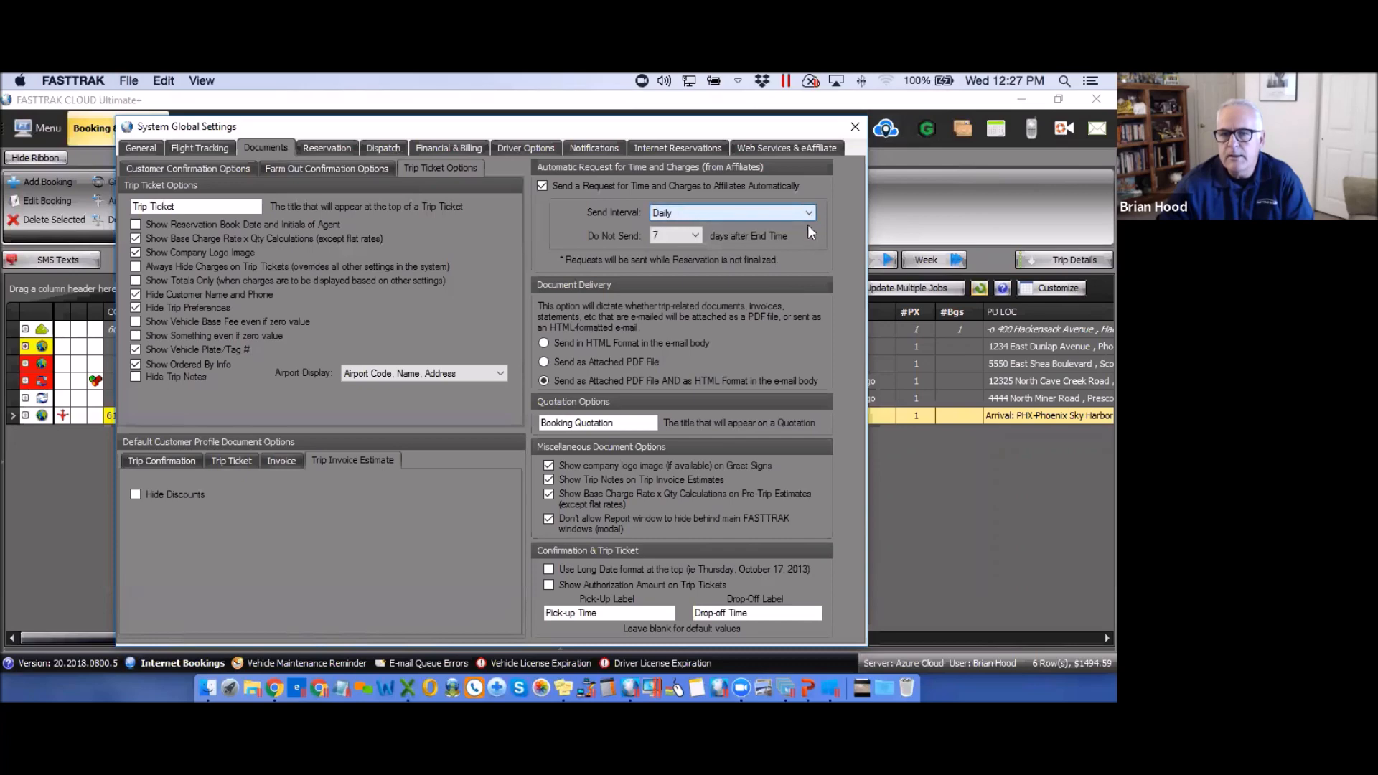
{"action": "left_click", "coordinate": [696, 235]}
{"action": "left_click", "coordinate": [696, 235]}
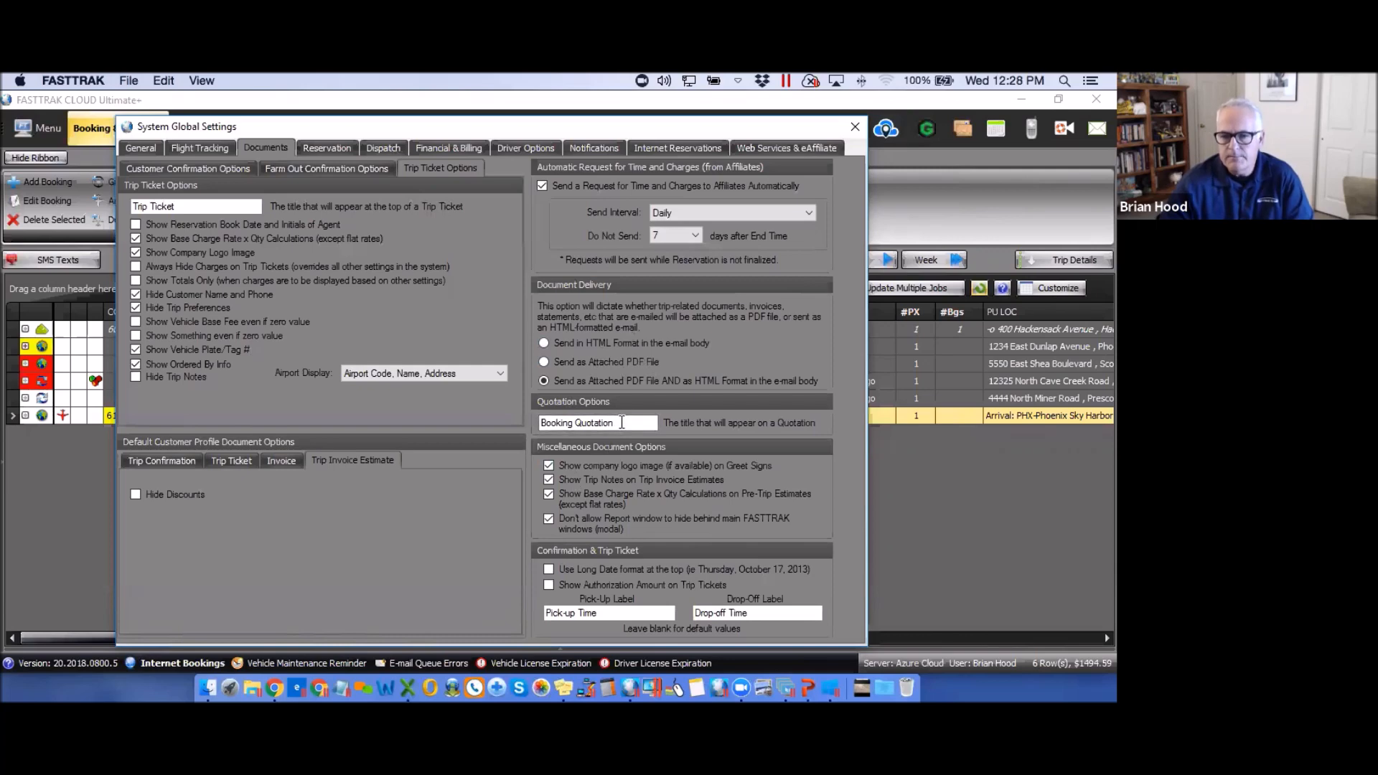
- Review the quotation title and the pick-up label used on confirmations and trip tickets
{"action": "left_click_drag", "start_coordinate": [622, 422], "coordinate": [519, 423]}
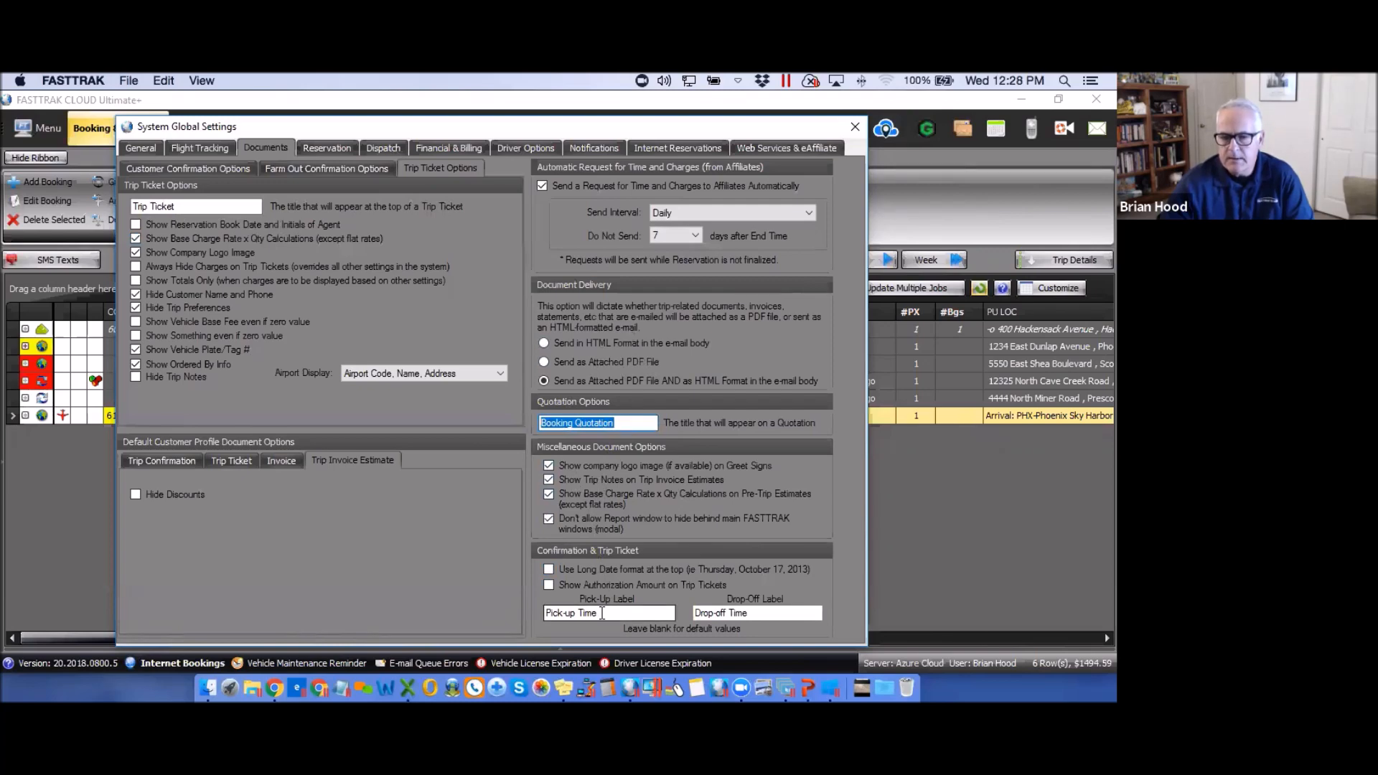
{"action": "left_click_drag", "start_coordinate": [602, 613], "coordinate": [542, 614]}
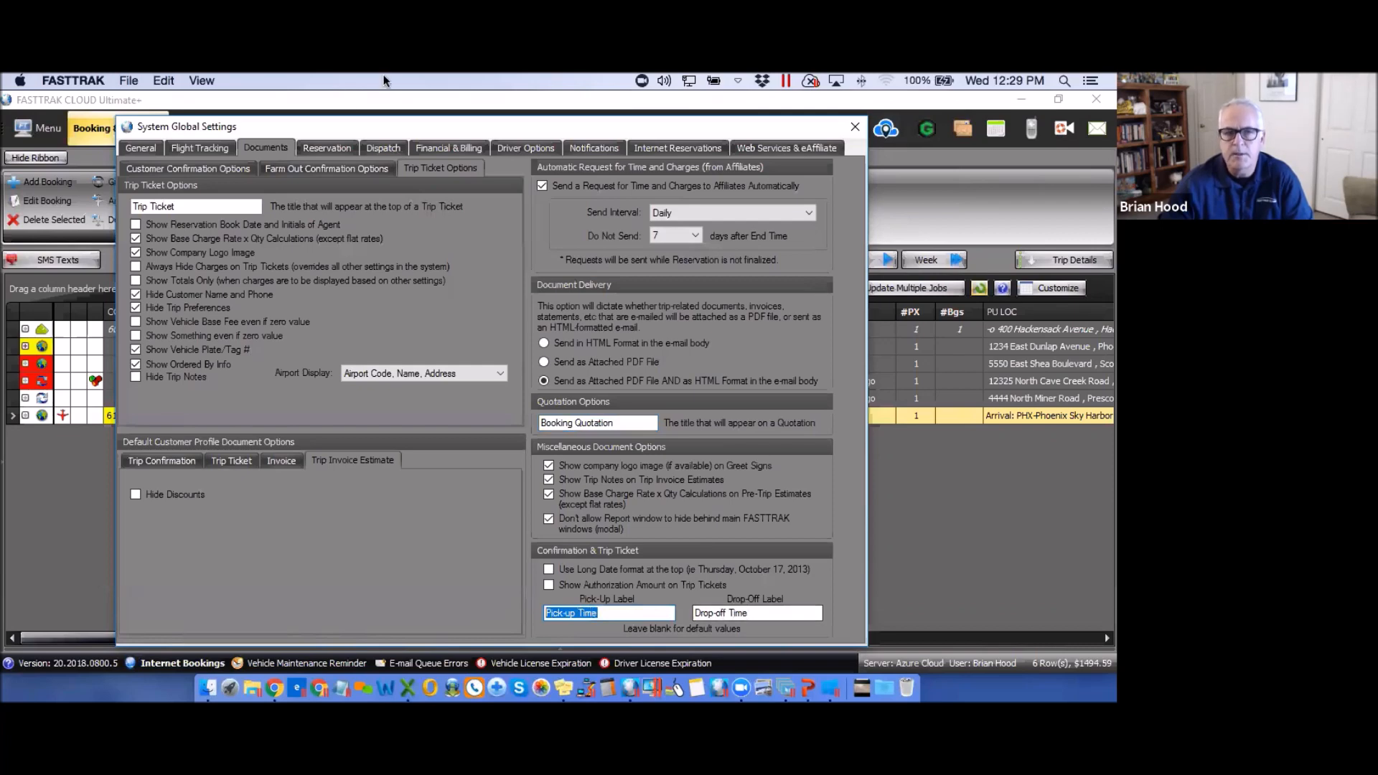
- Open the reservation settings and review the three custom base charge text fields
{"action": "left_click", "coordinate": [327, 148]}
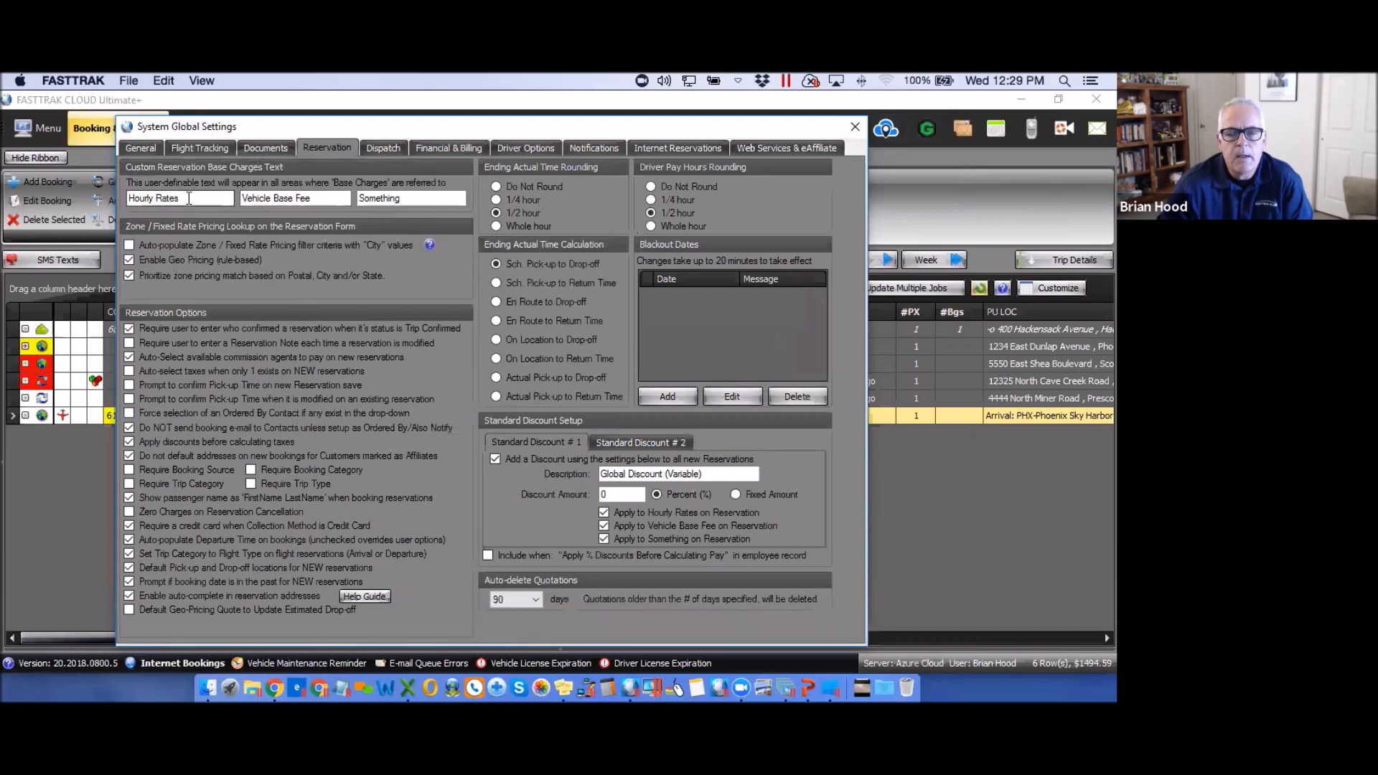
{"action": "left_click_drag", "start_coordinate": [189, 197], "coordinate": [127, 197]}
{"action": "left_click_drag", "start_coordinate": [312, 198], "coordinate": [238, 203]}
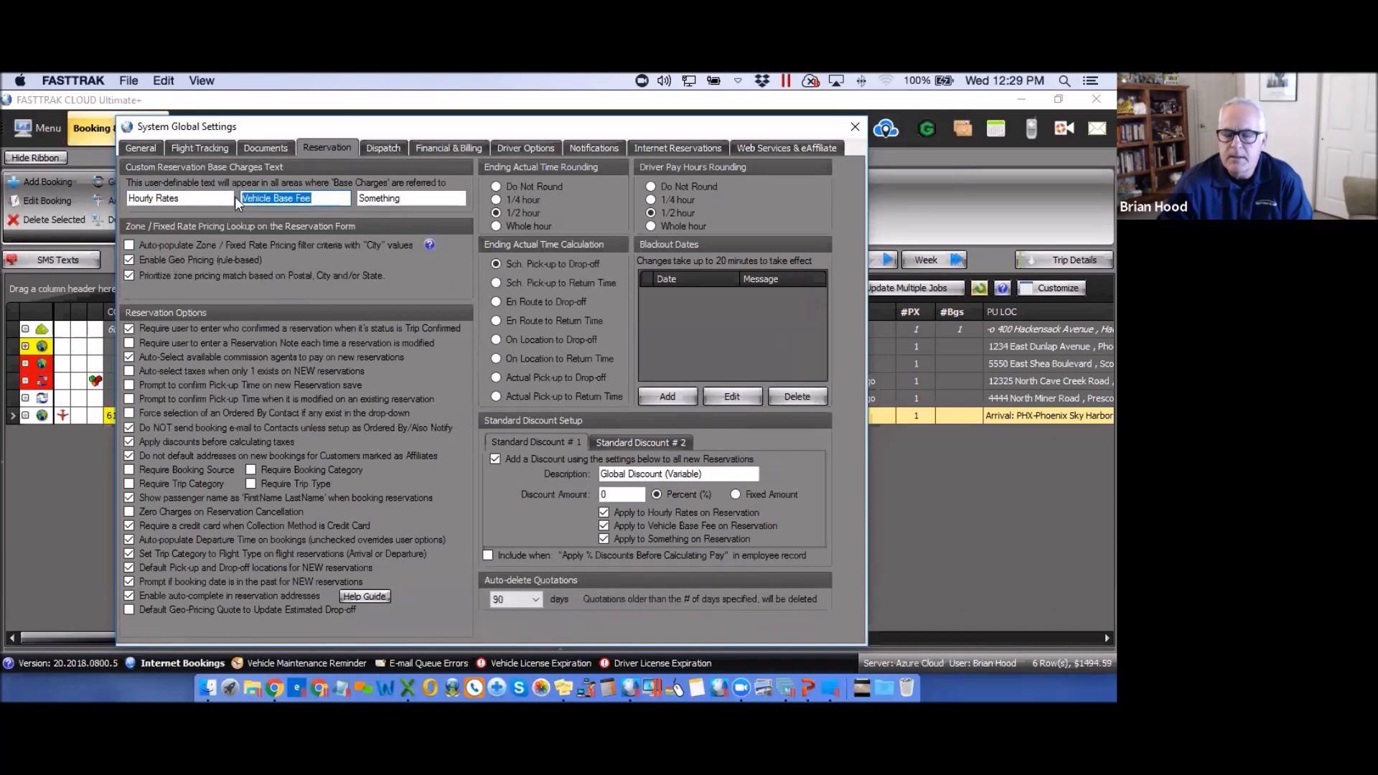
{"action": "left_click_drag", "start_coordinate": [414, 198], "coordinate": [356, 198]}
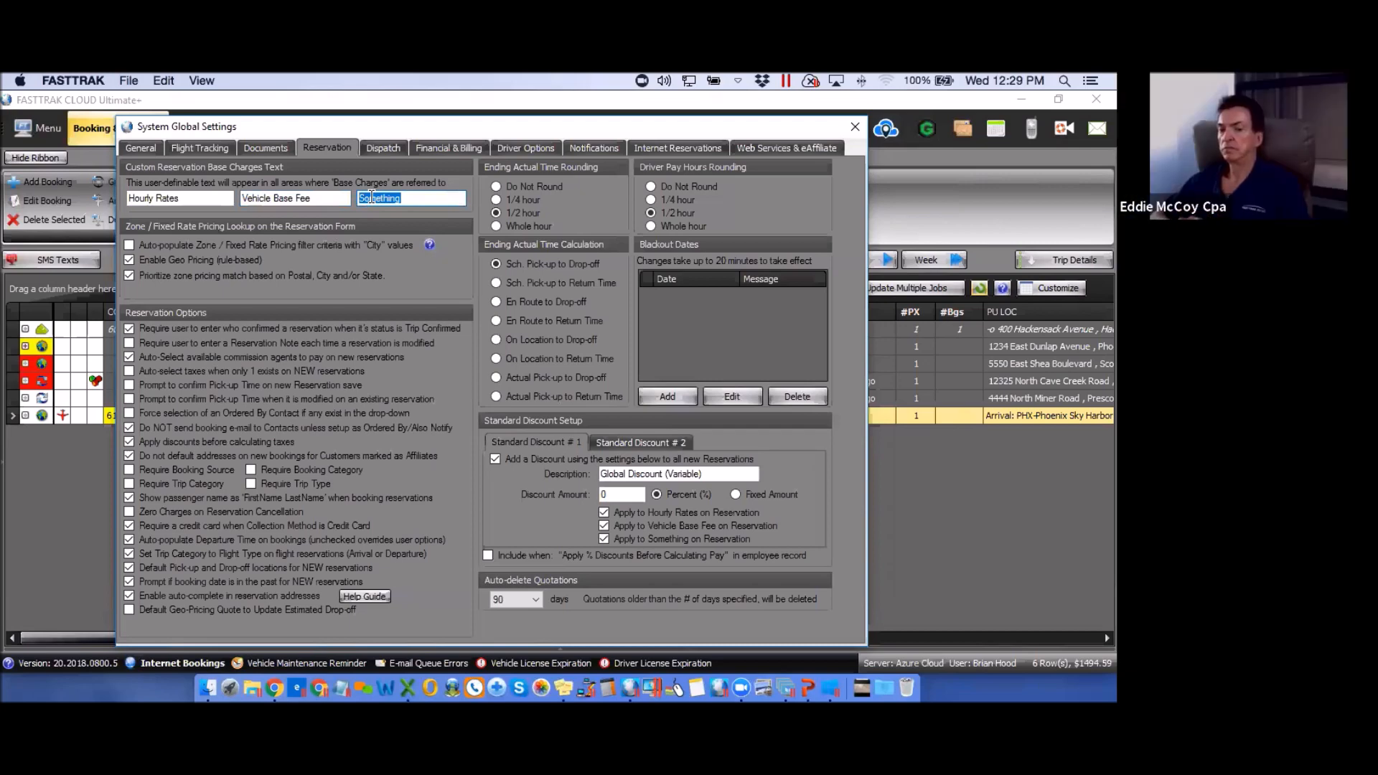
{"action": "left_click_drag", "start_coordinate": [314, 198], "coordinate": [241, 199]}
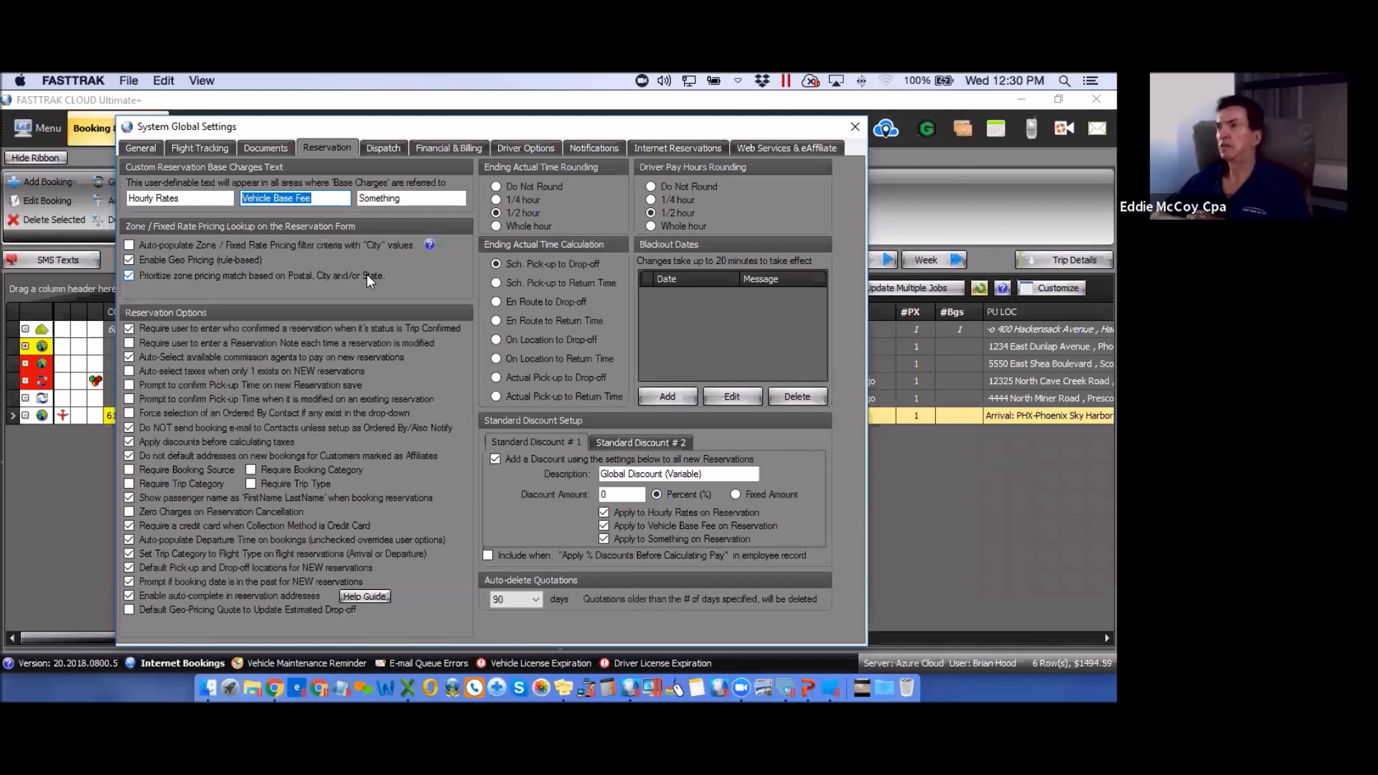
- Switch rule-based geo pricing off and back on, and review the reservation options
{"action": "left_click", "coordinate": [166, 261]}
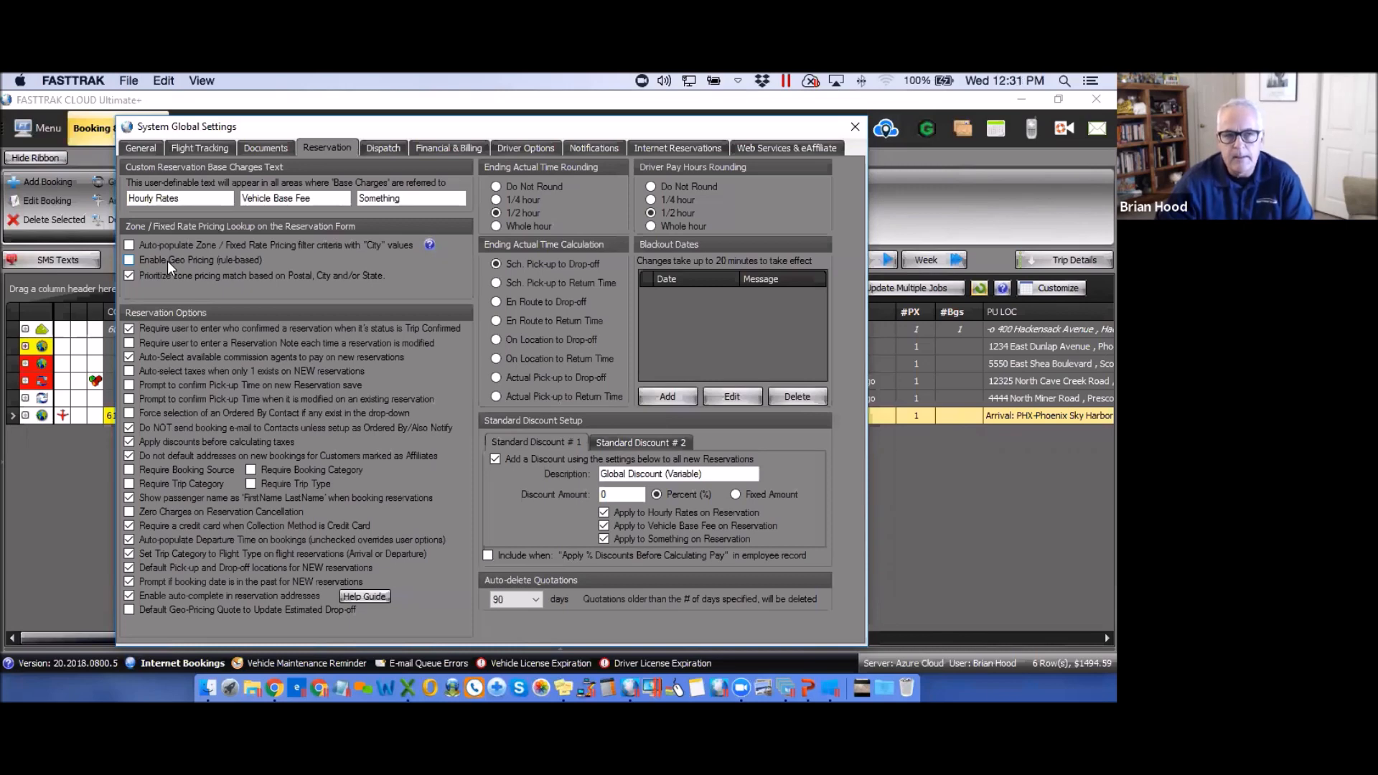
{"action": "left_click", "coordinate": [129, 261]}
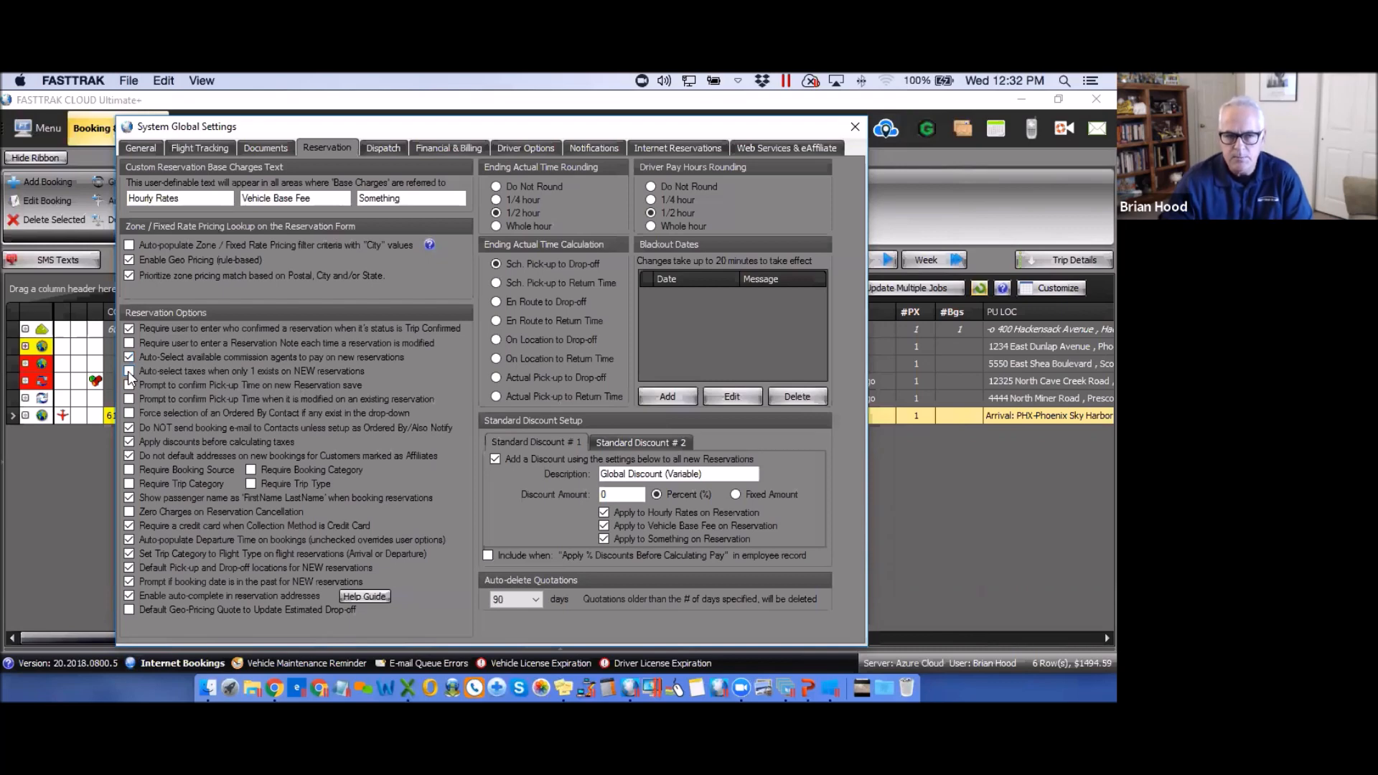
{"action": "left_click", "coordinate": [211, 372]}
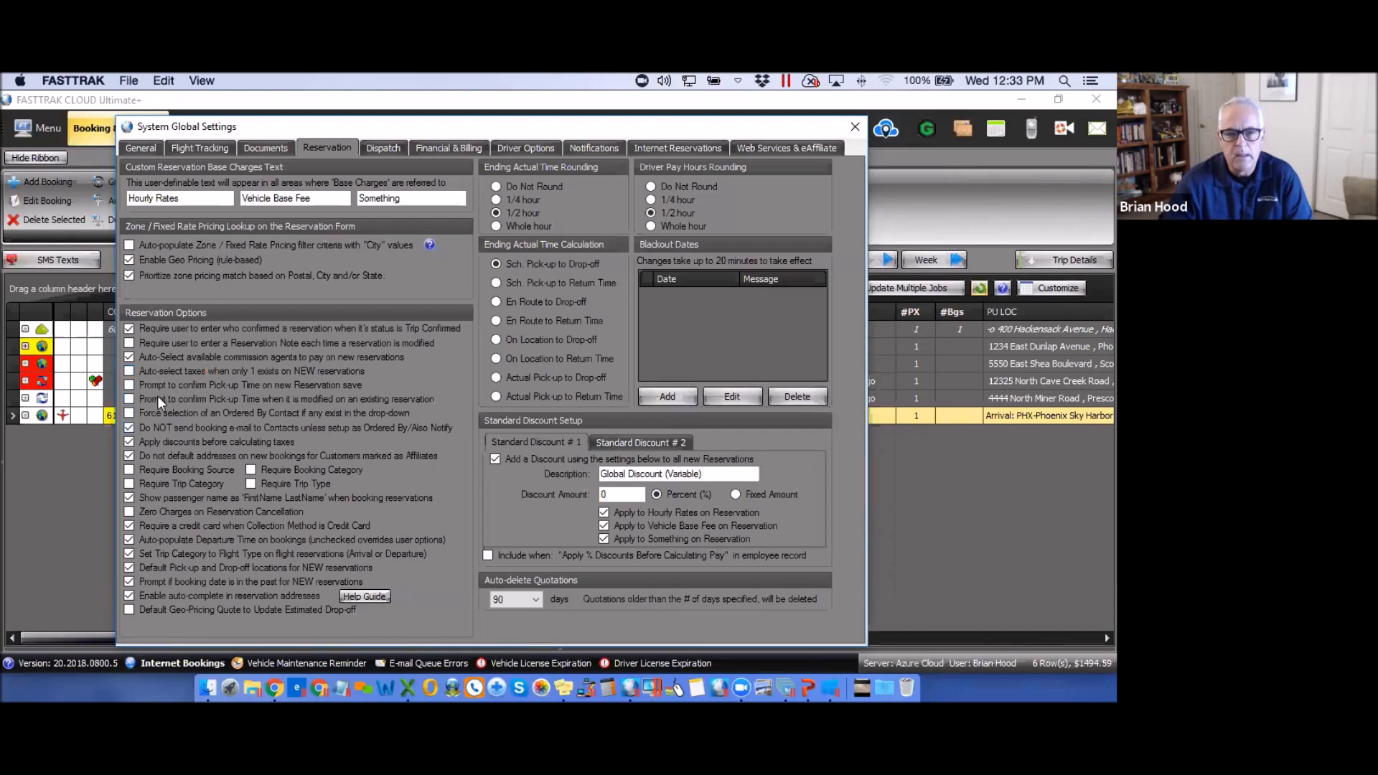
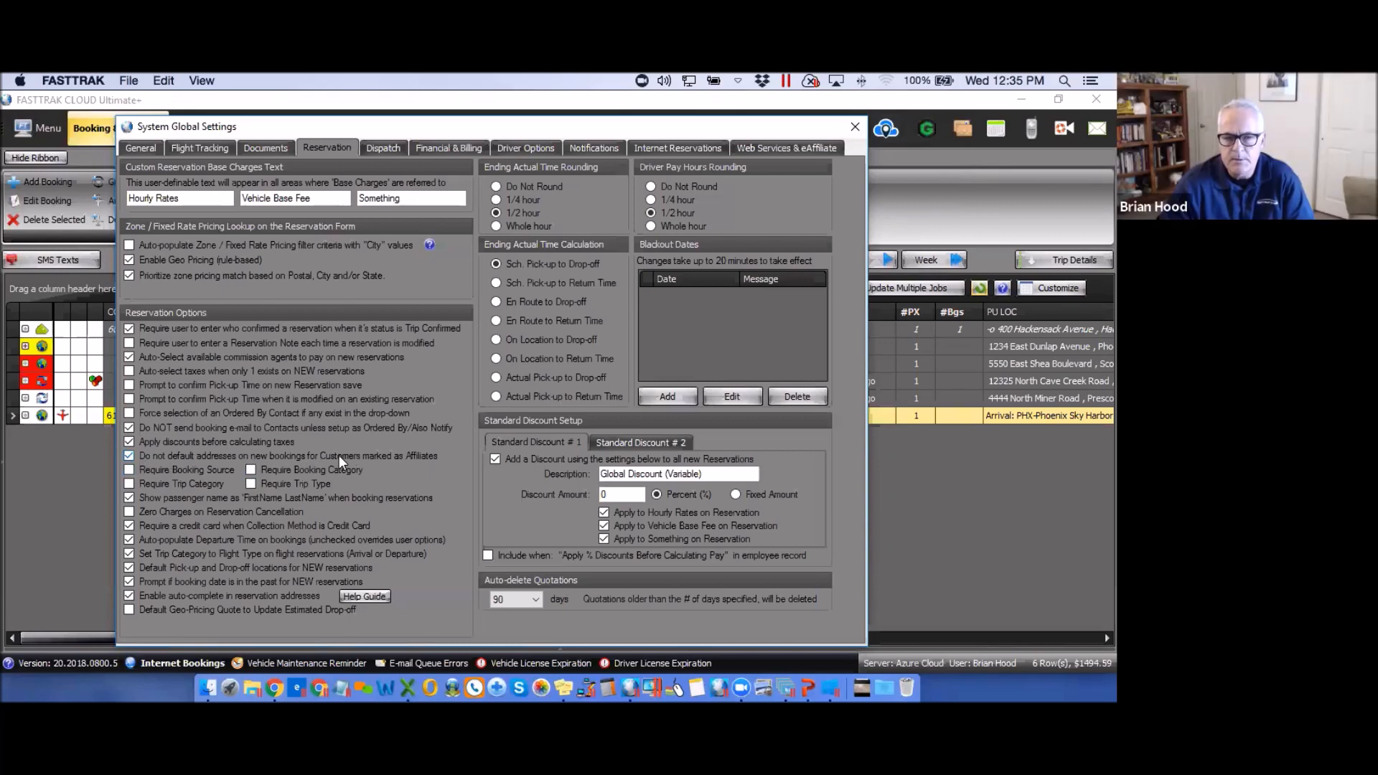
{"action": "left_click", "coordinate": [317, 457]}
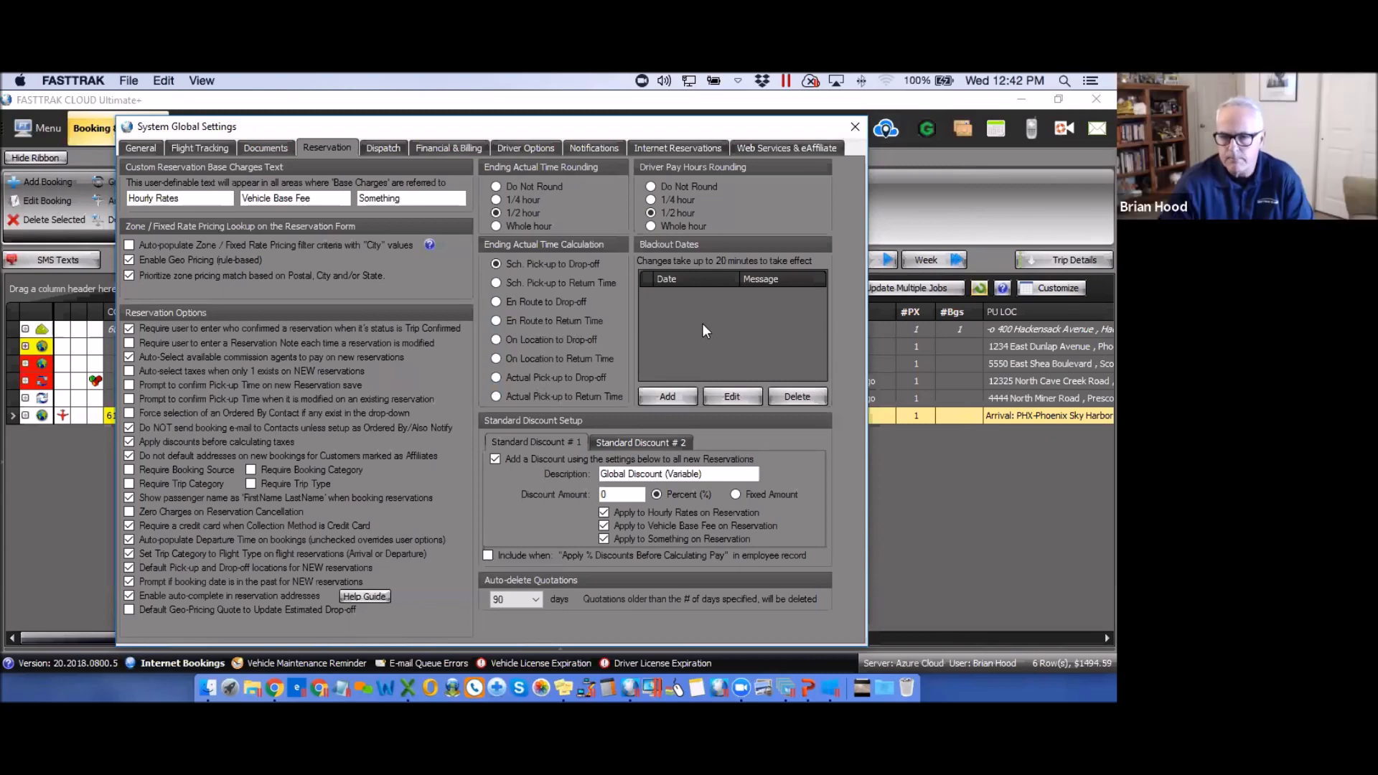
- Try out a blackout date of 1/17/2019, reviewing the display message and booking channel options, and close the form without saving
{"action": "left_click", "coordinate": [674, 399]}
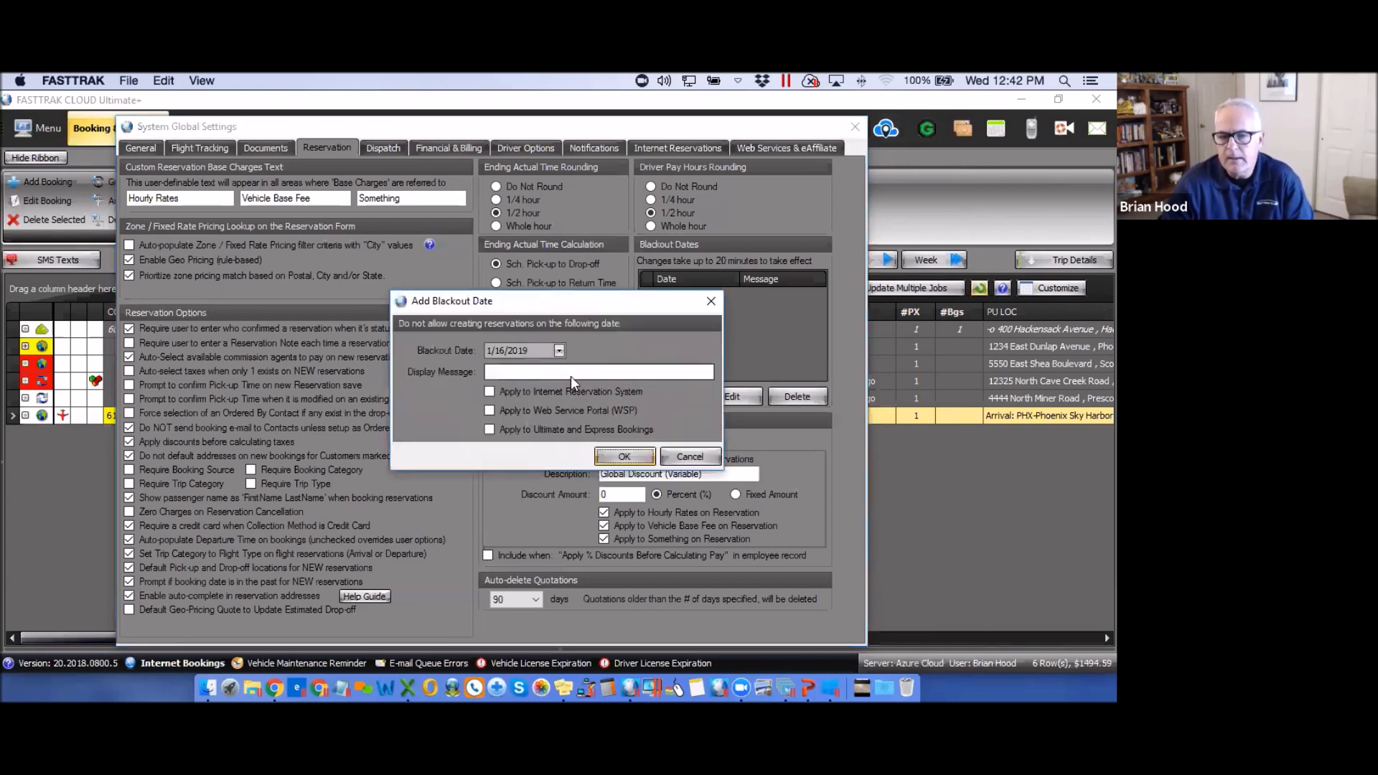
{"action": "left_click", "coordinate": [507, 373]}
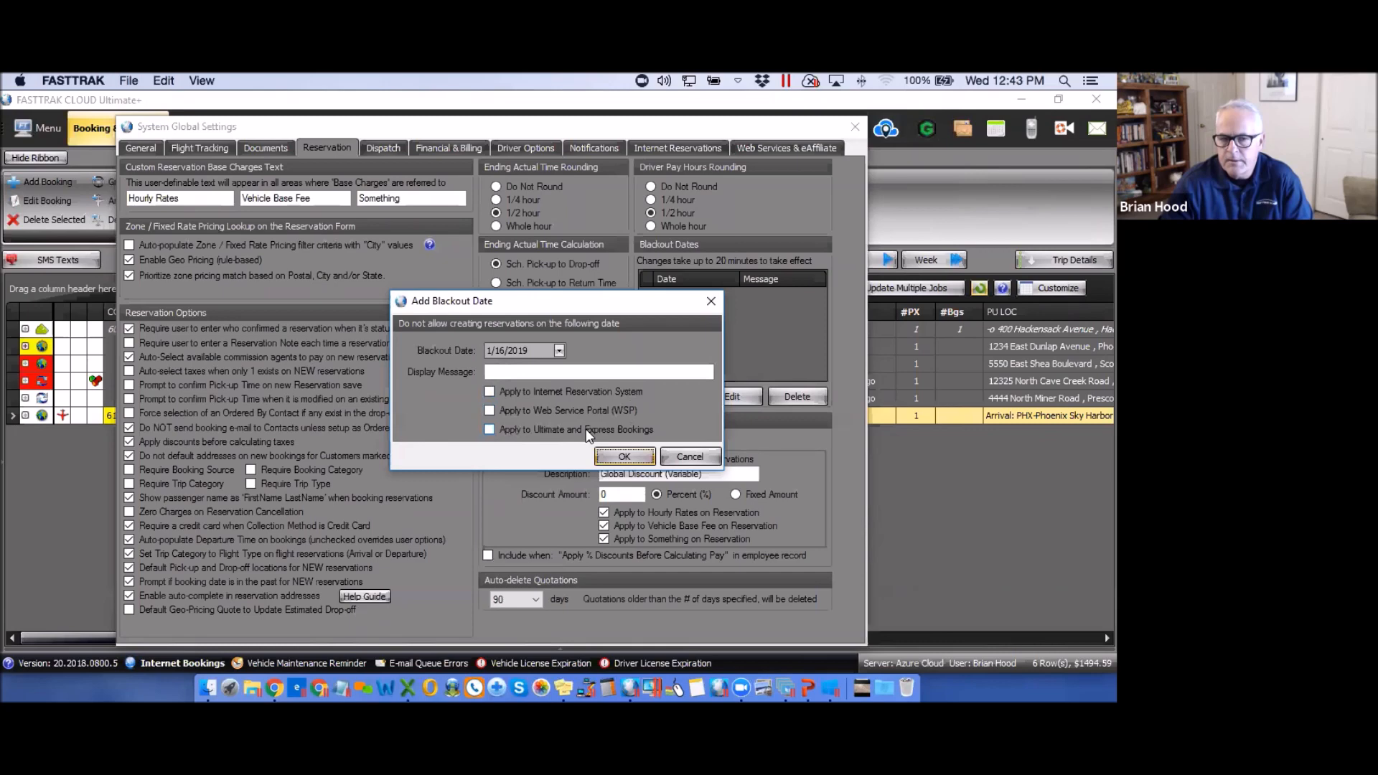
{"action": "left_click", "coordinate": [560, 350]}
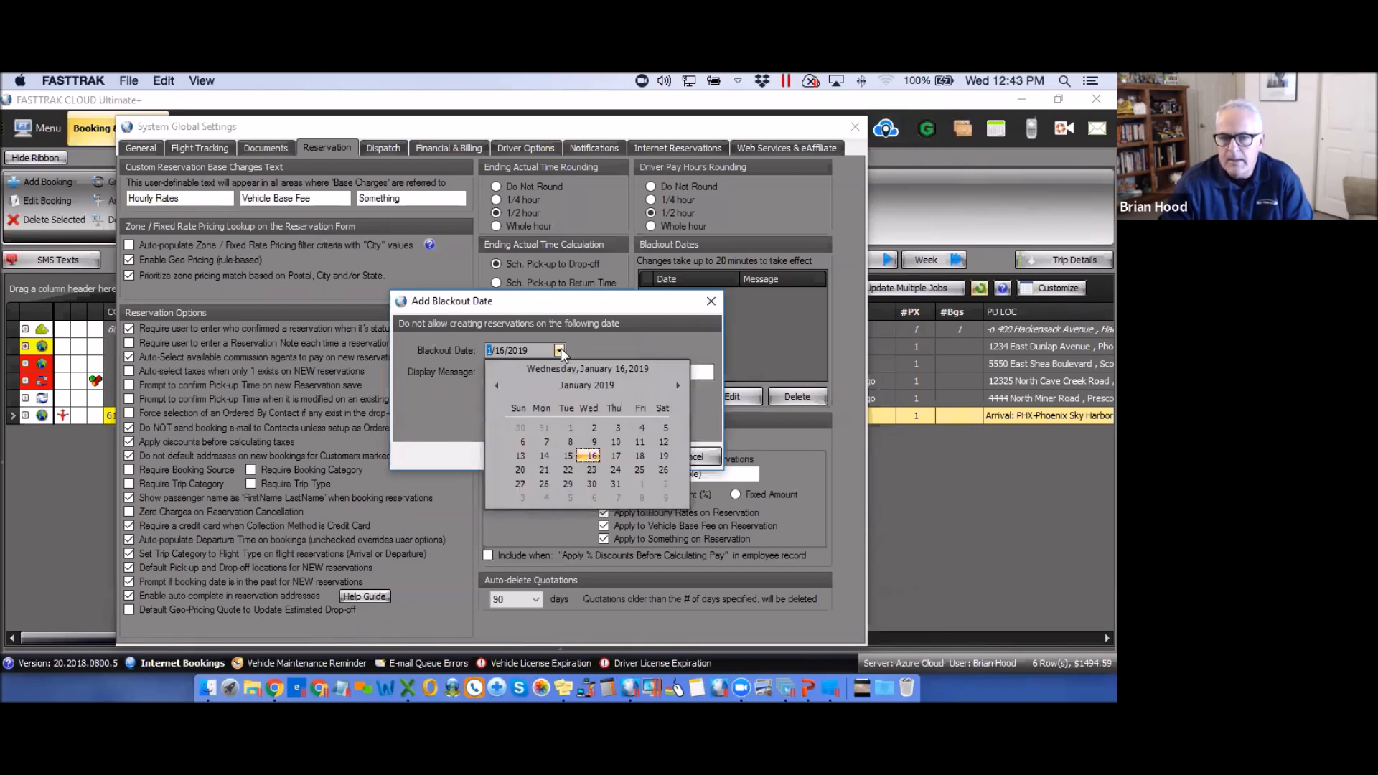
{"action": "left_click", "coordinate": [615, 457]}
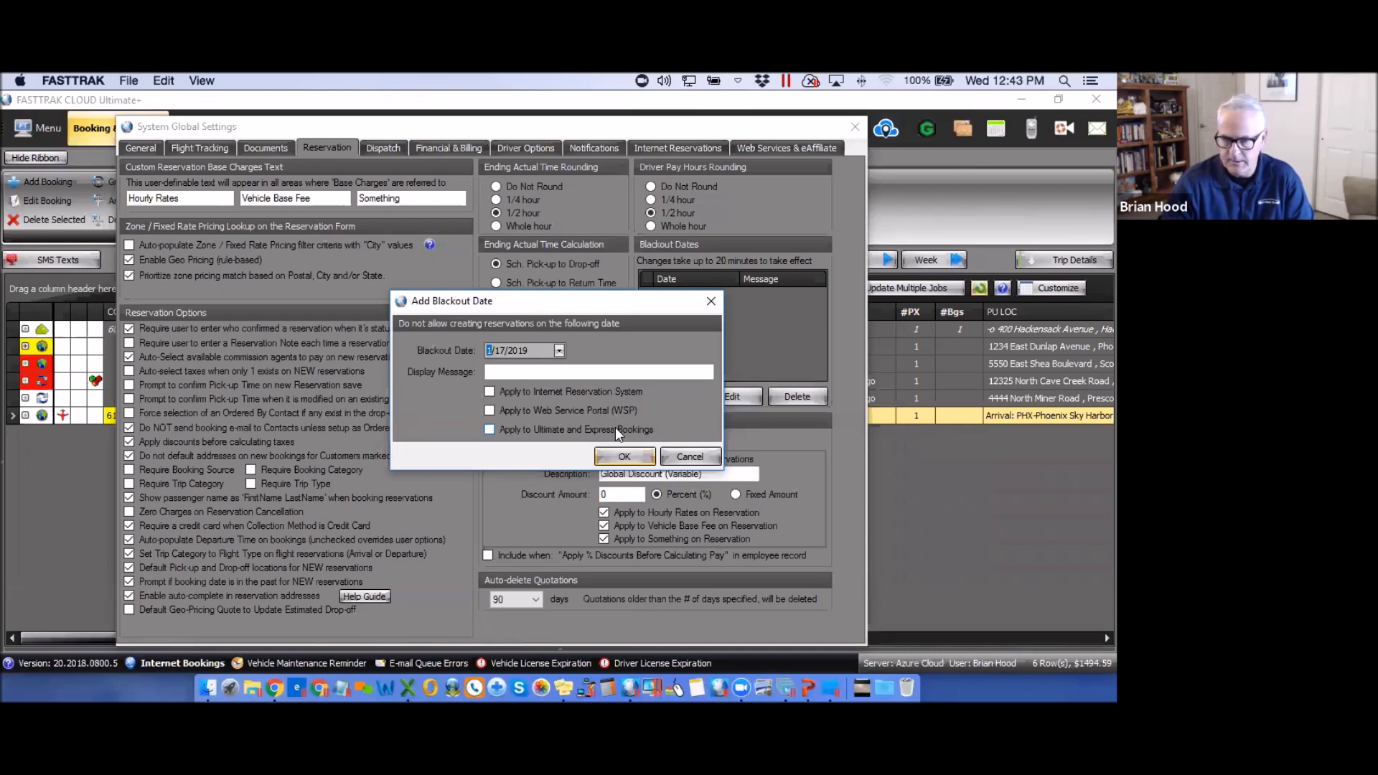
{"action": "left_click", "coordinate": [494, 371]}
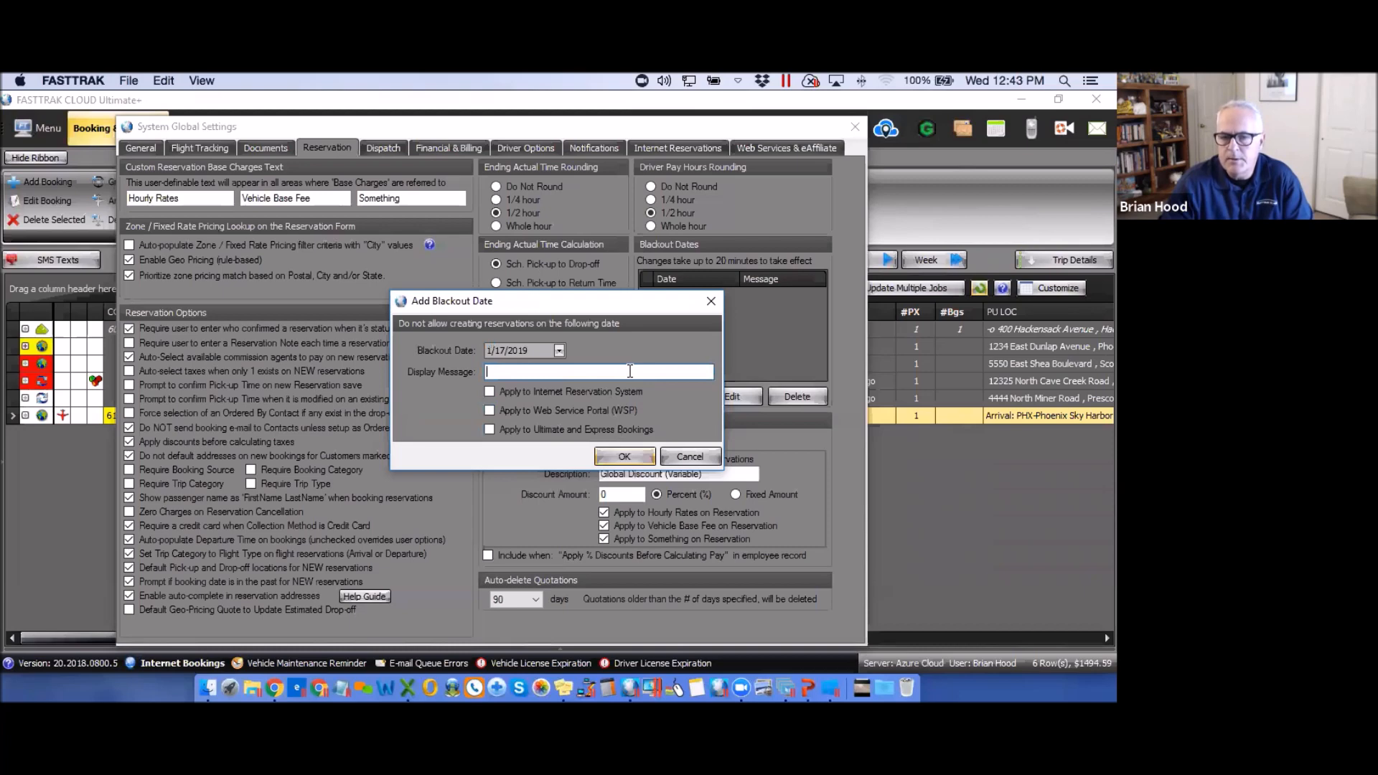
{"action": "left_click", "coordinate": [710, 303]}
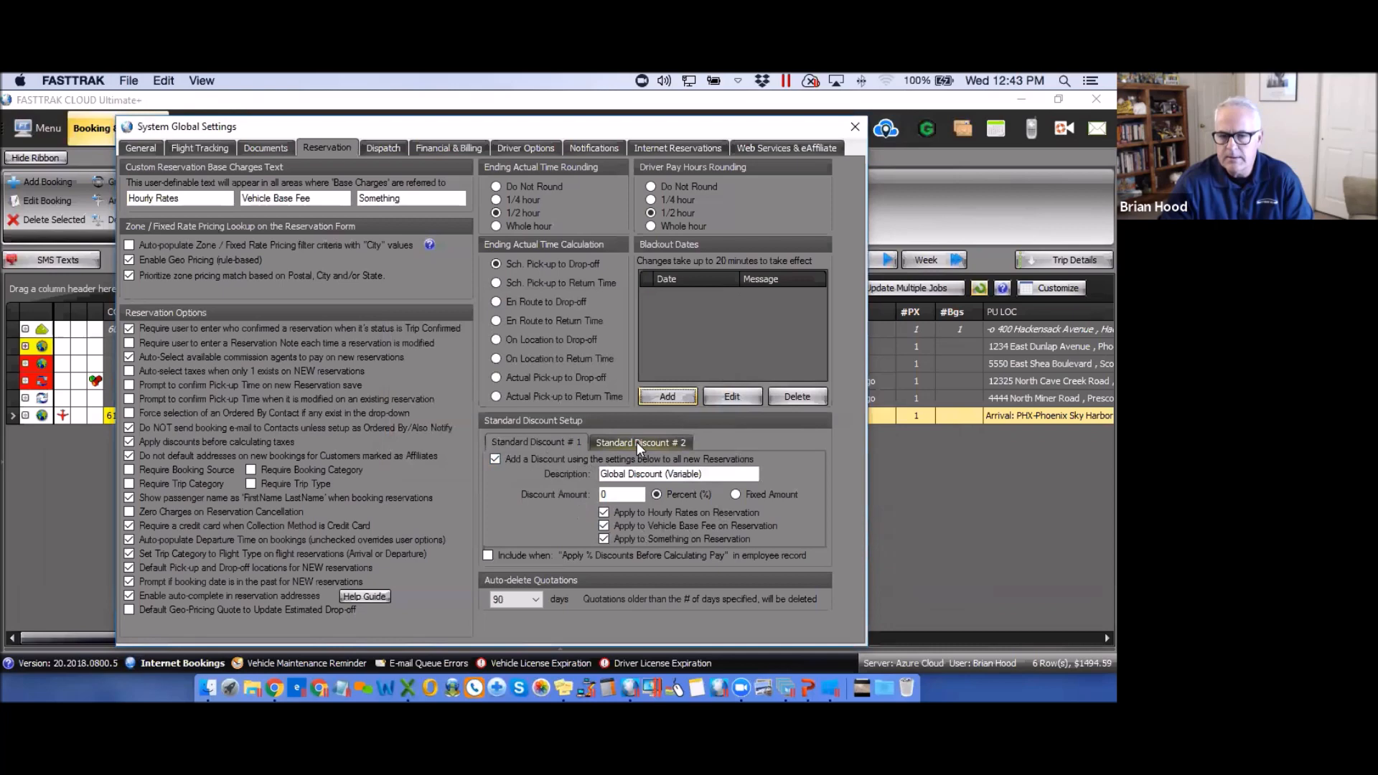
- Review the description of Standard Discount # 1, and set Standard Discount # 2 to a fixed amount
{"action": "left_click", "coordinate": [703, 474]}
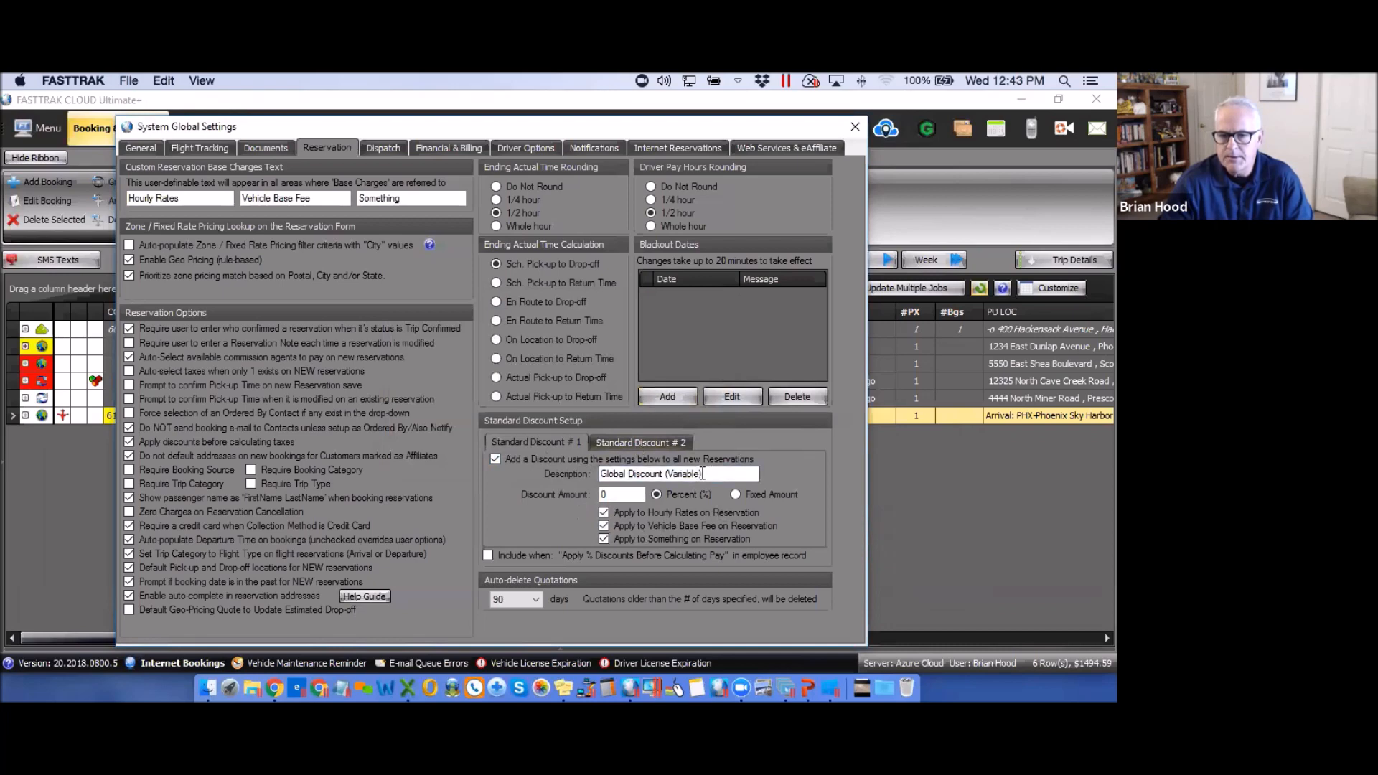
{"action": "left_click_drag", "start_coordinate": [703, 473], "coordinate": [600, 474]}
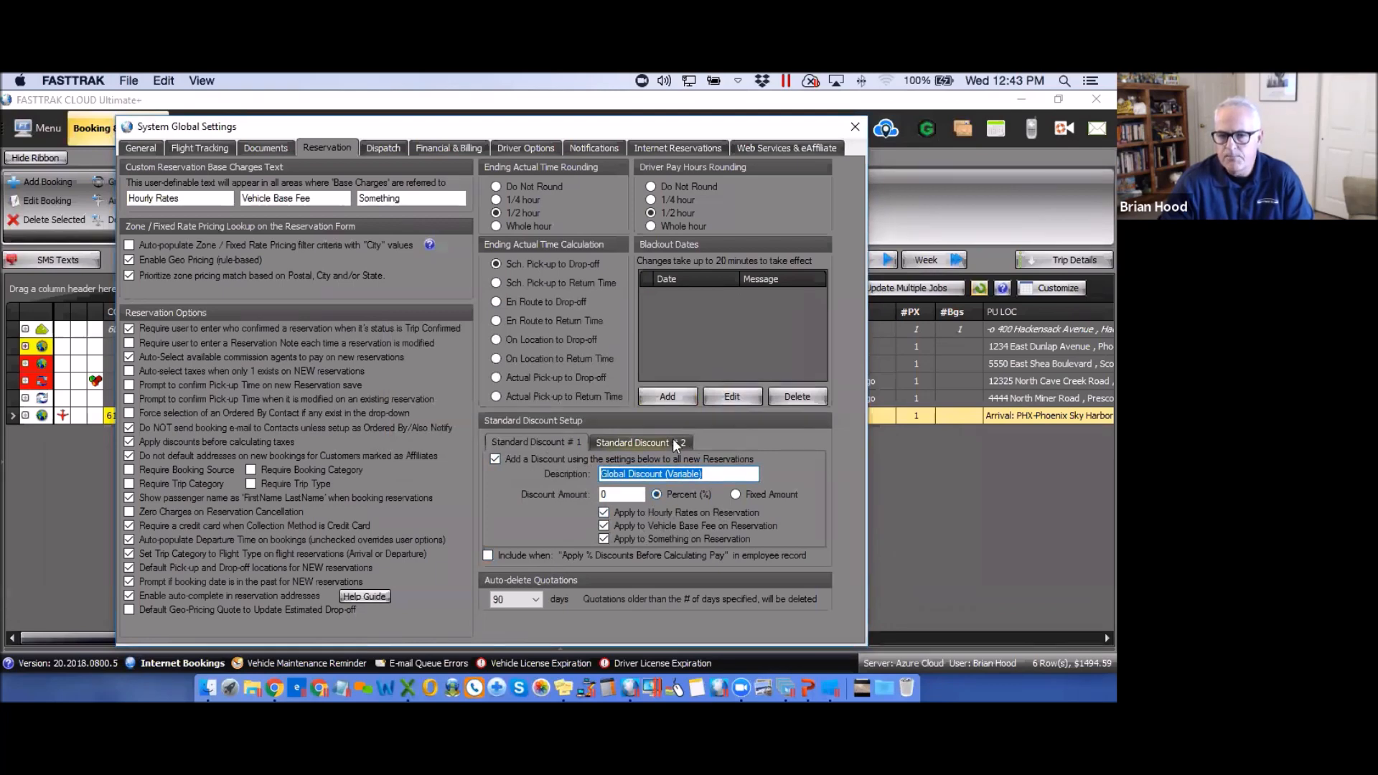
{"action": "left_click", "coordinate": [645, 443]}
{"action": "left_click", "coordinate": [736, 494]}
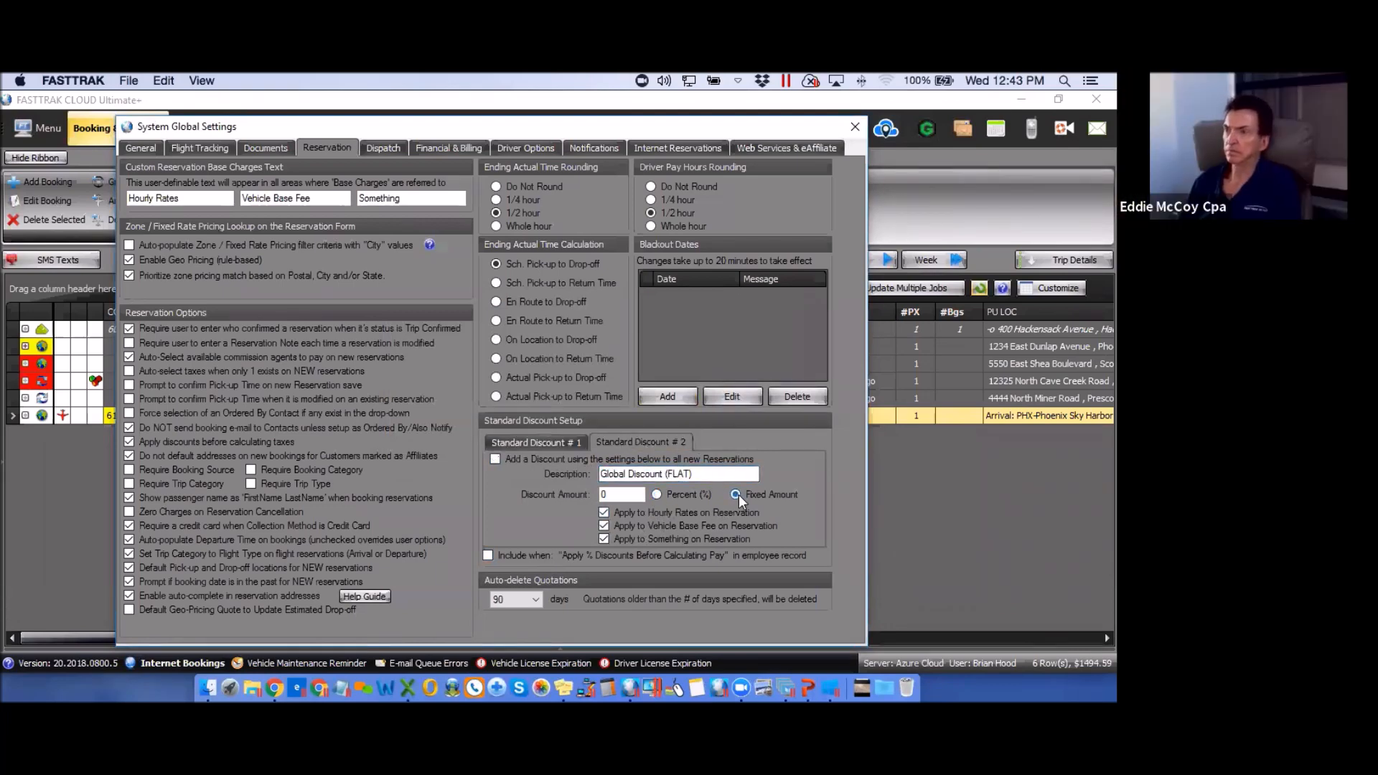
- Compare the discount amounts of both standard discounts, and check the day choices for auto-deleting quotations
{"action": "left_click", "coordinate": [552, 440]}
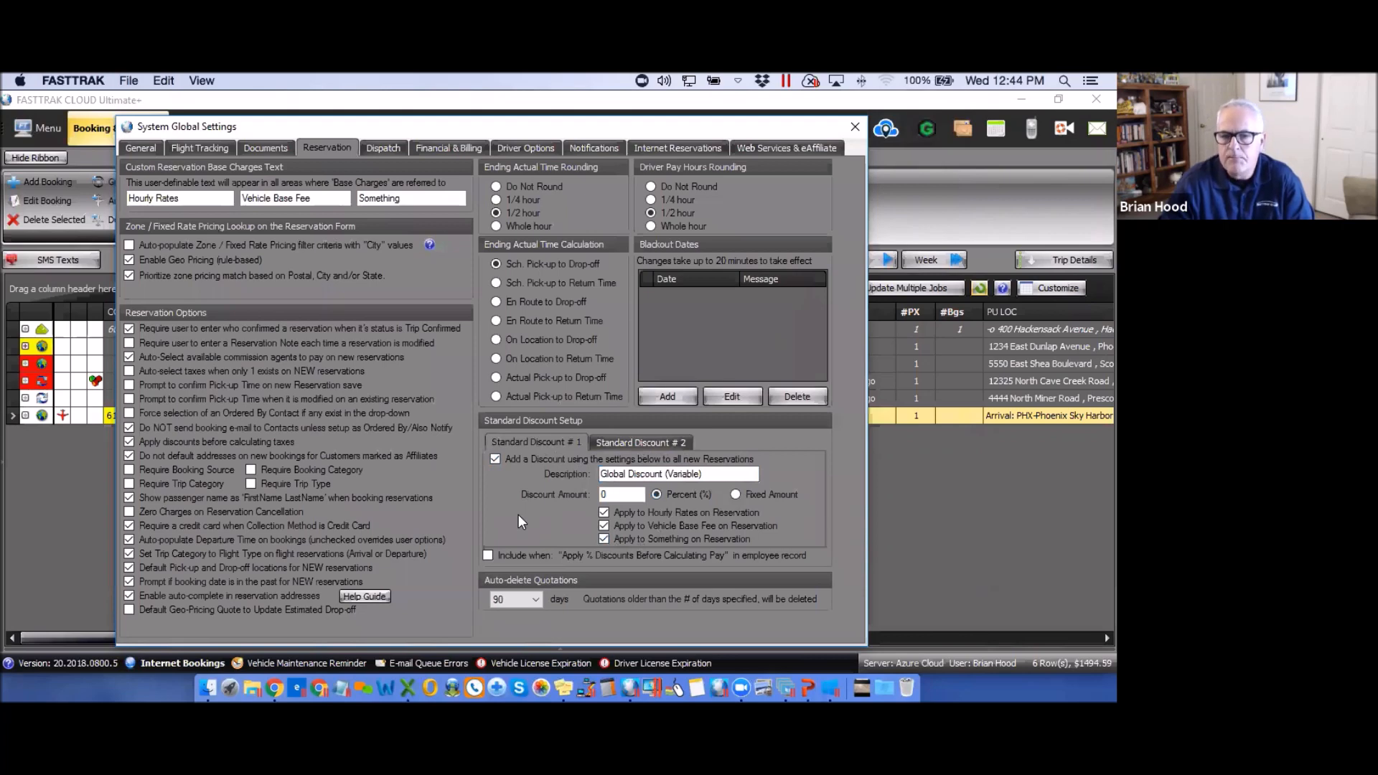
{"action": "left_click", "coordinate": [616, 494]}
{"action": "left_click_drag", "start_coordinate": [617, 495], "coordinate": [592, 495]}
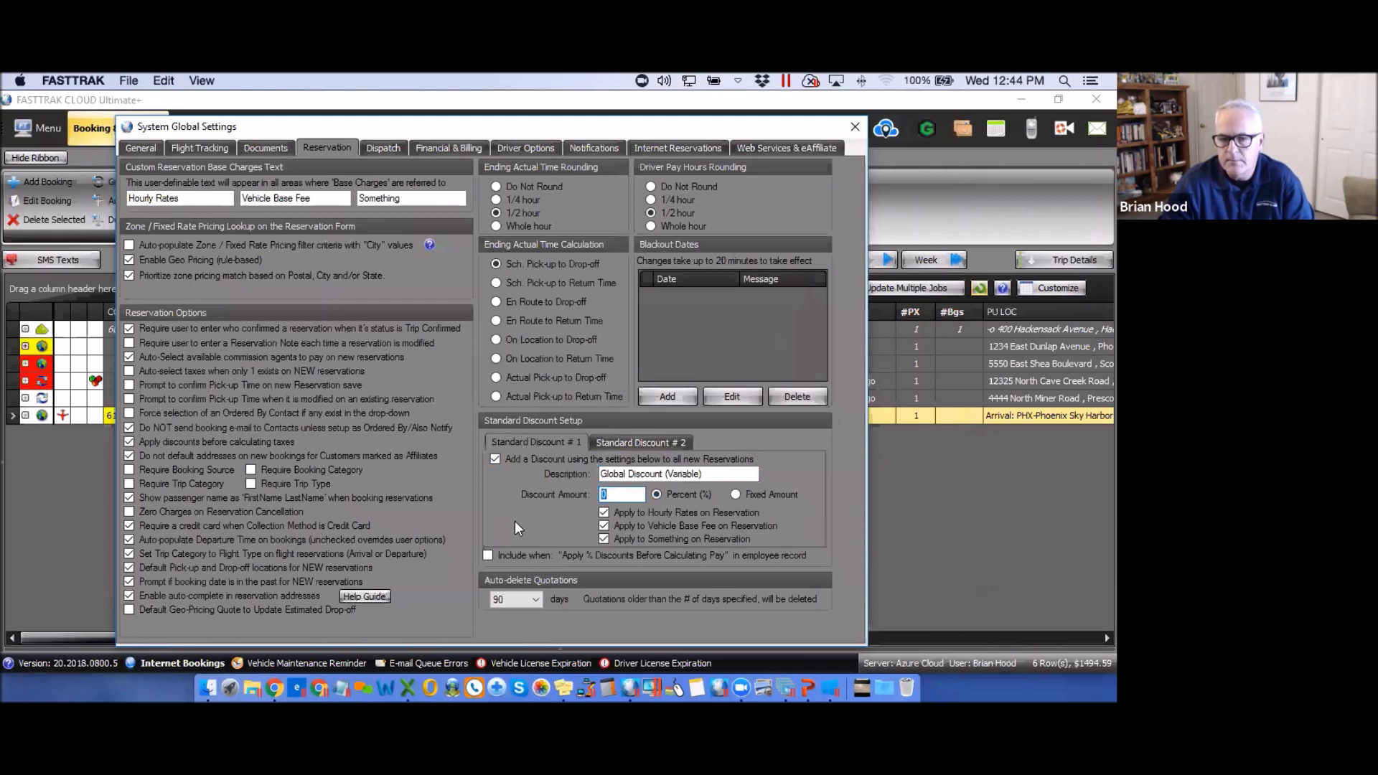
{"action": "left_click", "coordinate": [638, 443]}
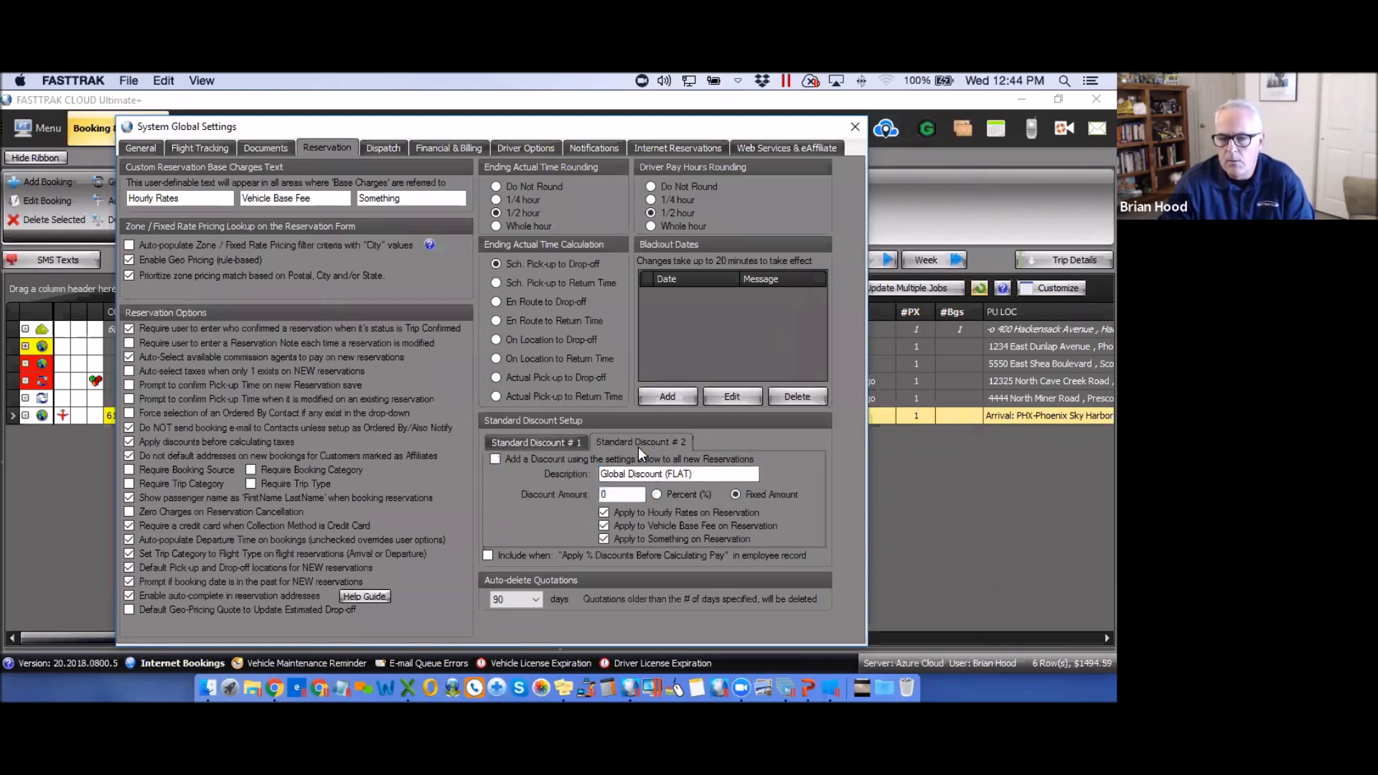
{"action": "left_click_drag", "start_coordinate": [626, 496], "coordinate": [587, 495]}
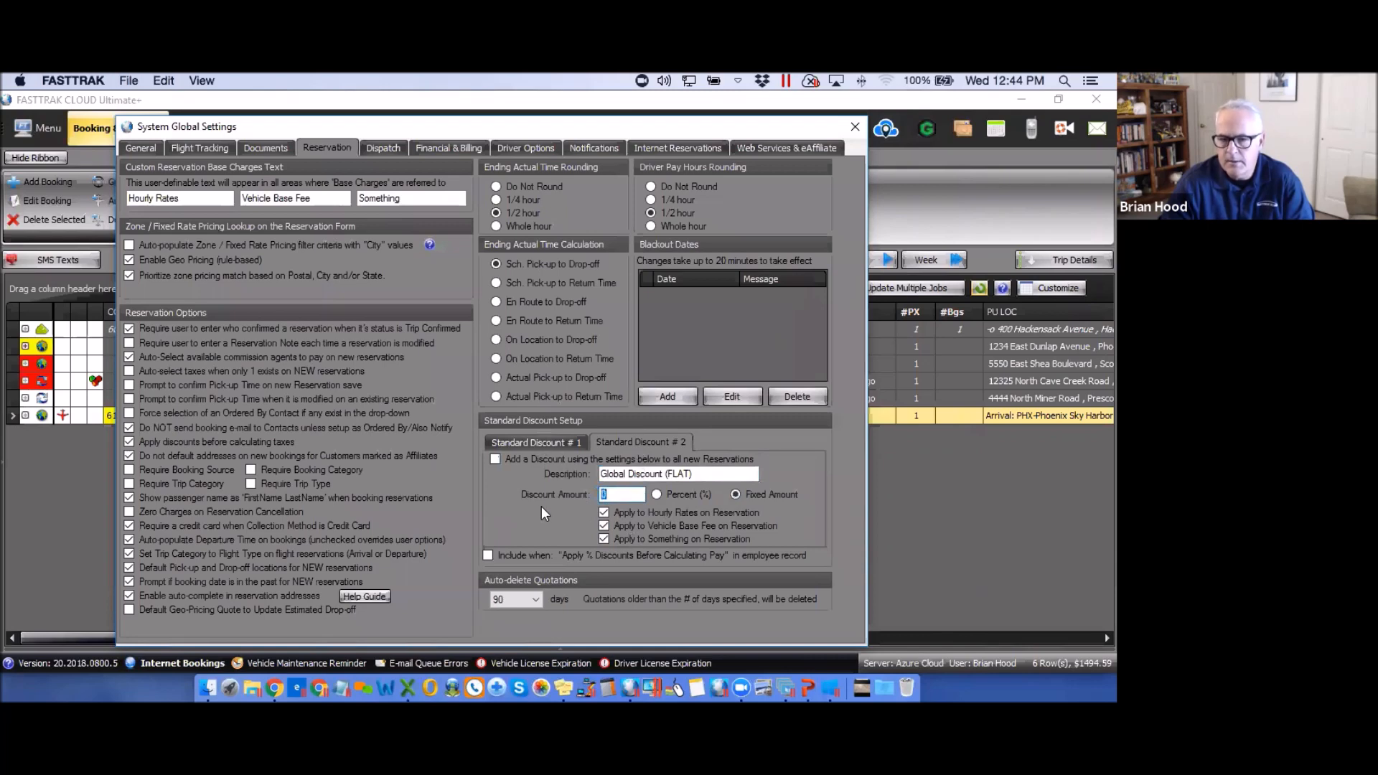
{"action": "left_click", "coordinate": [527, 443]}
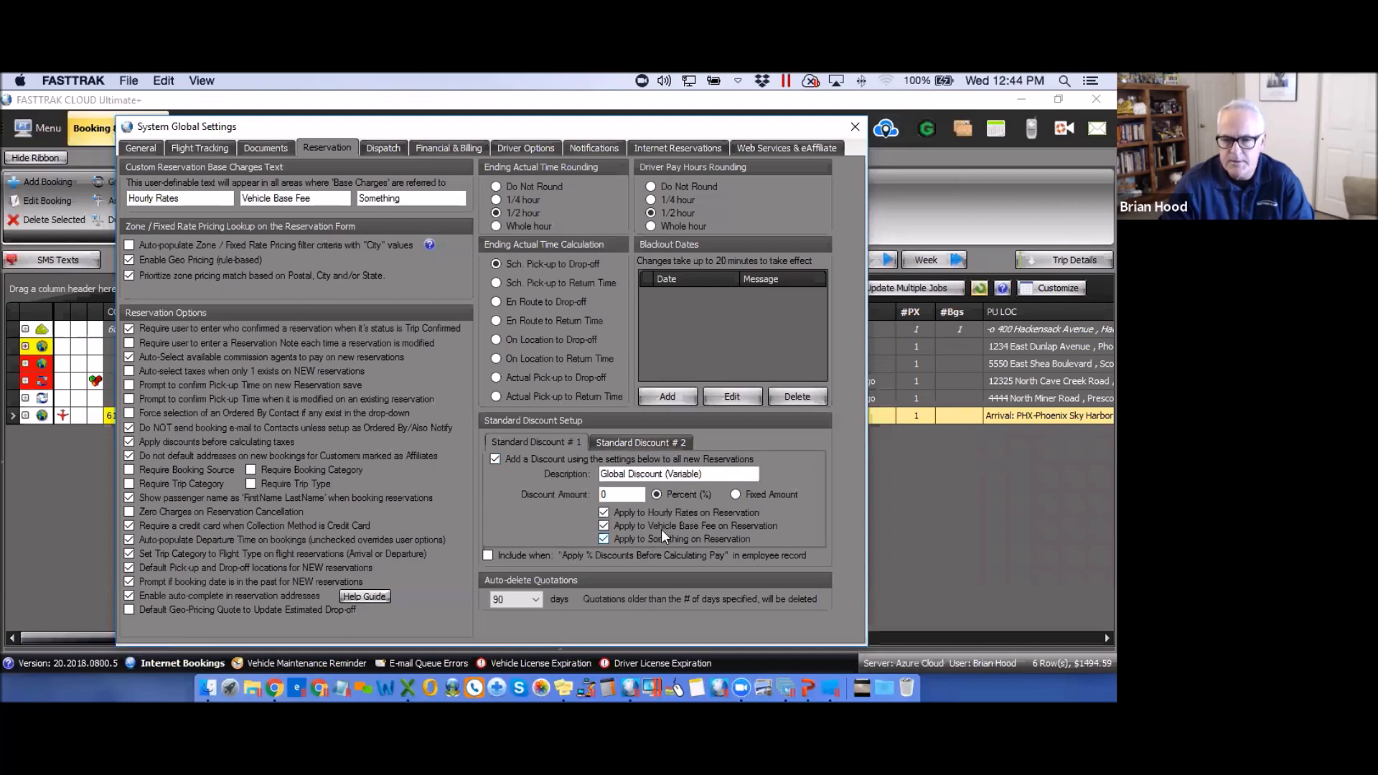
{"action": "left_click", "coordinate": [536, 600]}
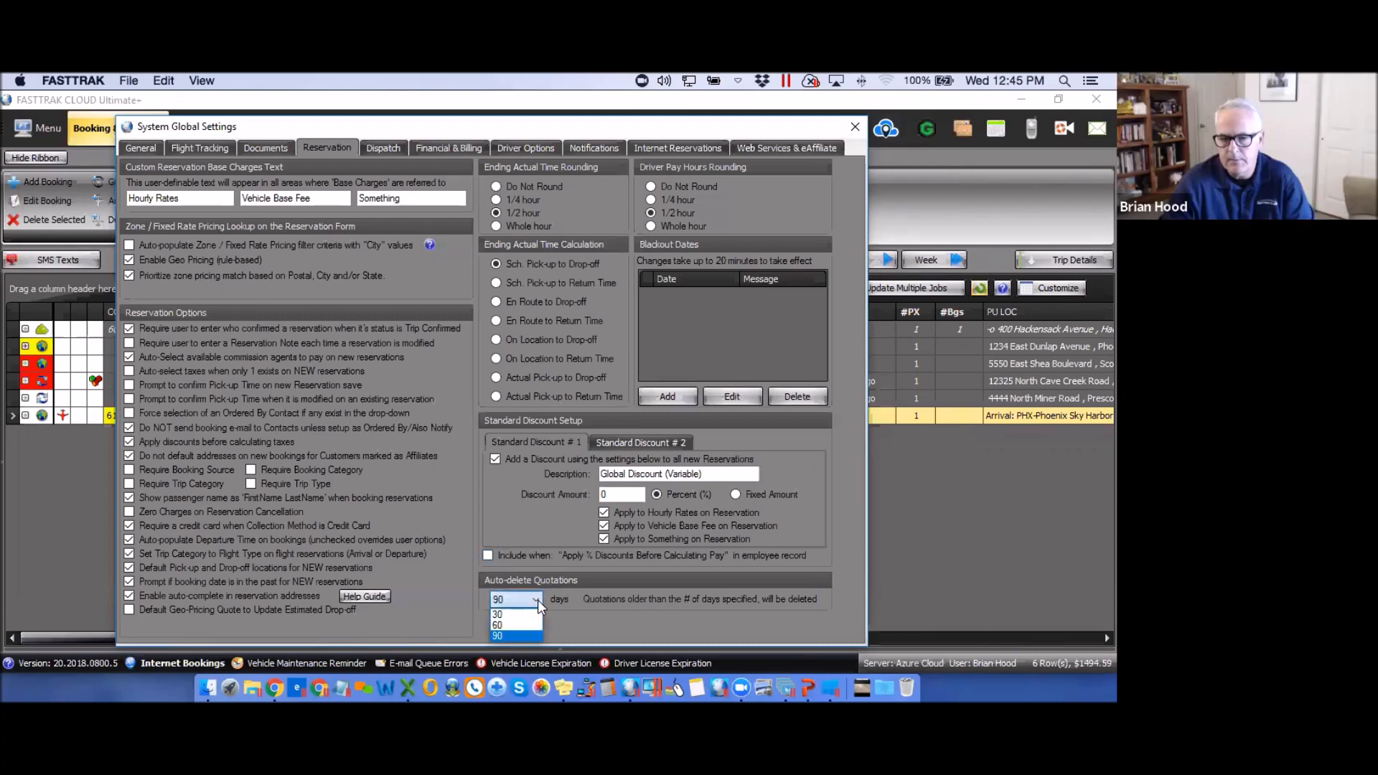
{"action": "left_click", "coordinate": [583, 630]}
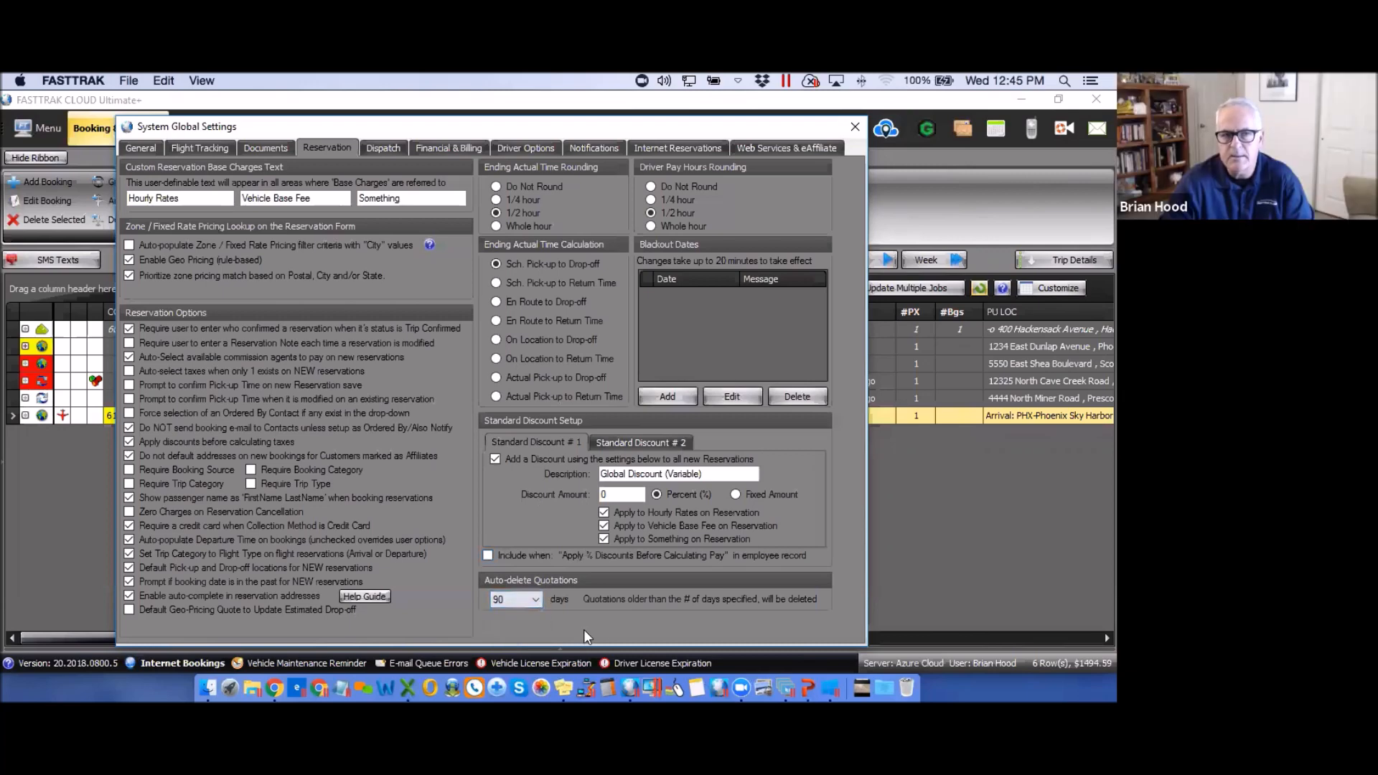
- In the dispatch settings, turn on highlighting of affiliate driver assignments on the dispatch grid
{"action": "left_click", "coordinate": [385, 151]}
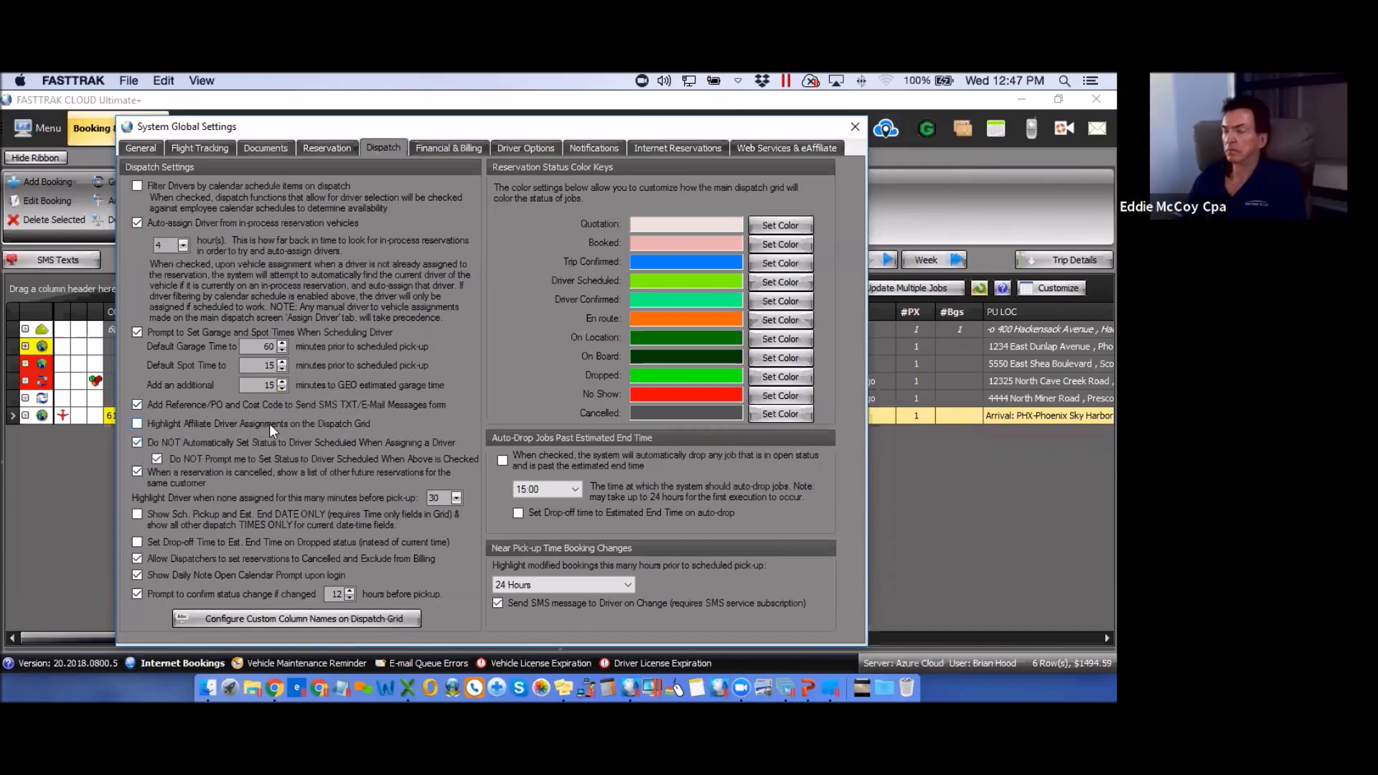
{"action": "left_click", "coordinate": [137, 425]}
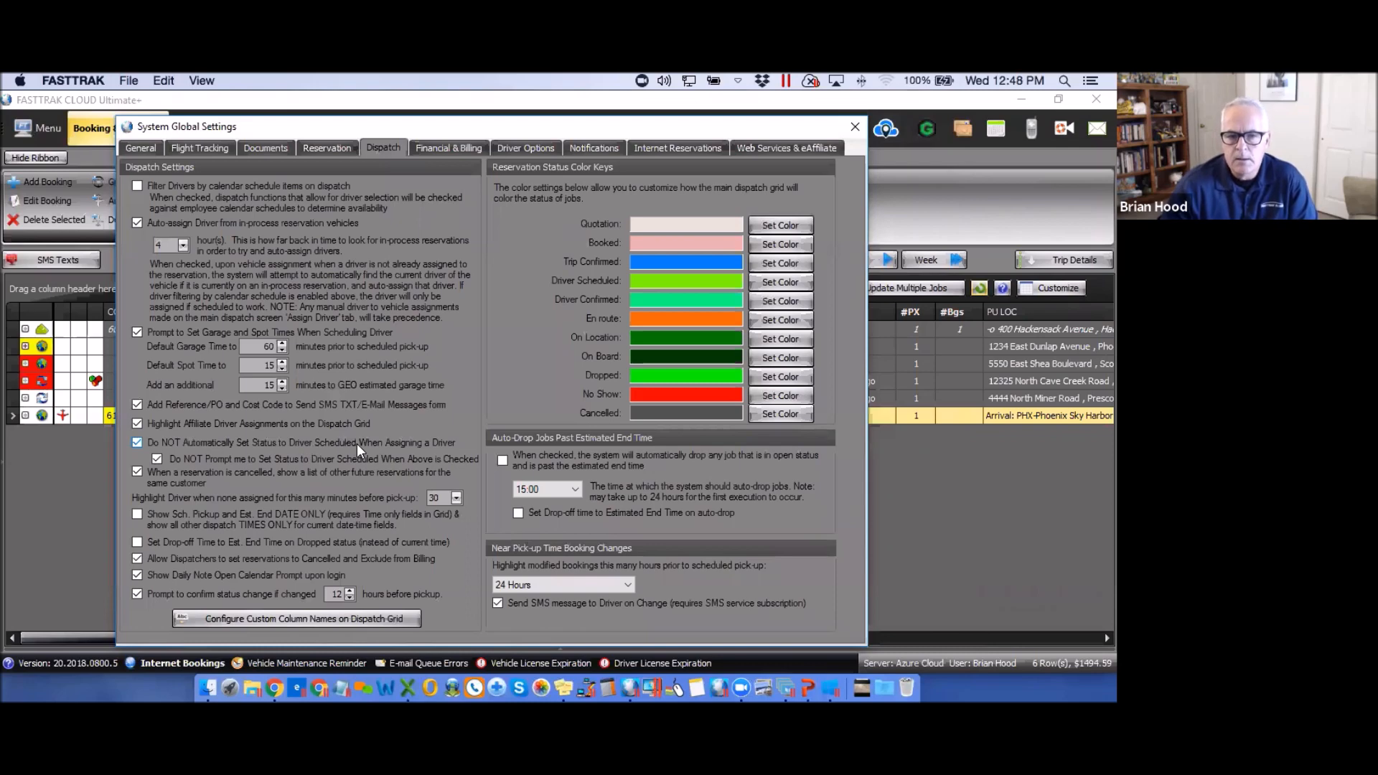
{"action": "left_click", "coordinate": [320, 442]}
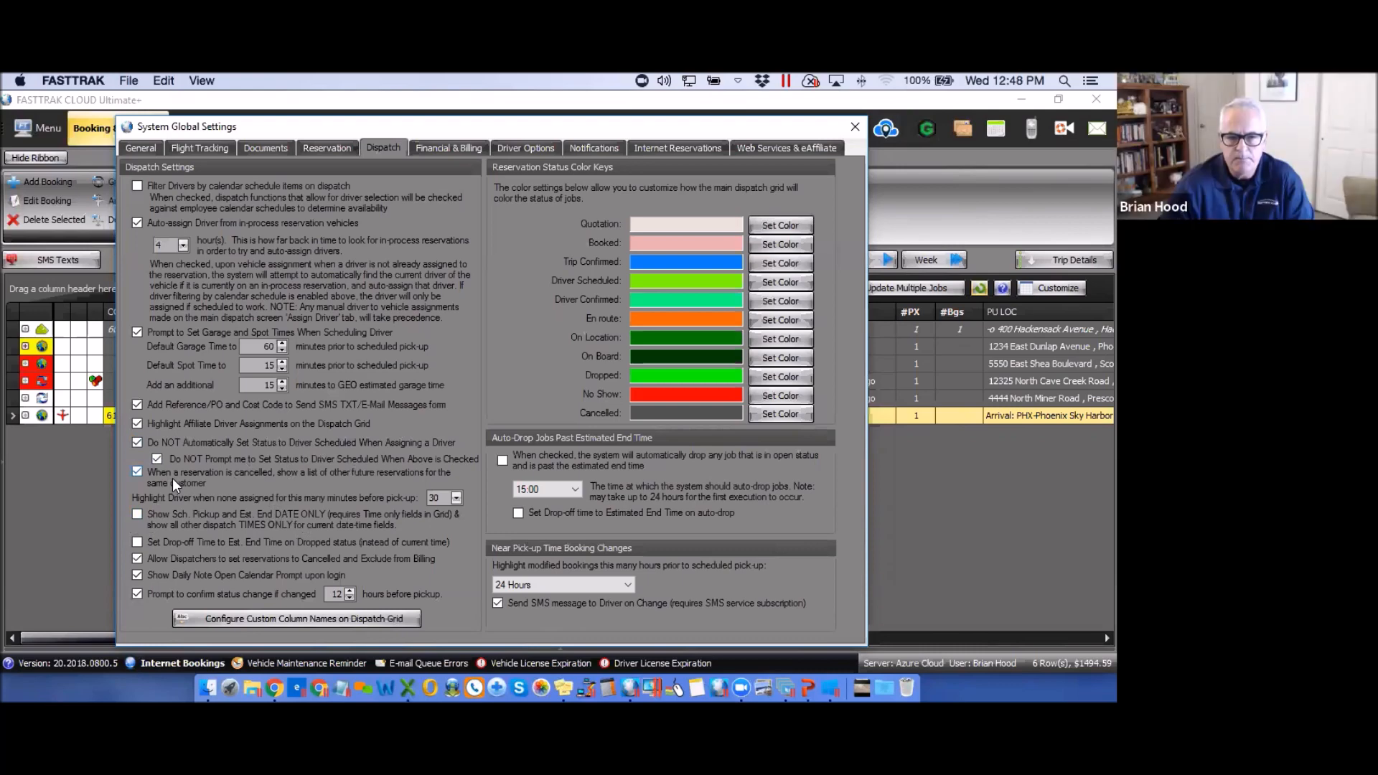
- Check the minute choices for highlighting jobs without a driver before pick-up, and view the pick-up columns on the dispatch grid behind the settings
{"action": "left_click", "coordinate": [455, 497]}
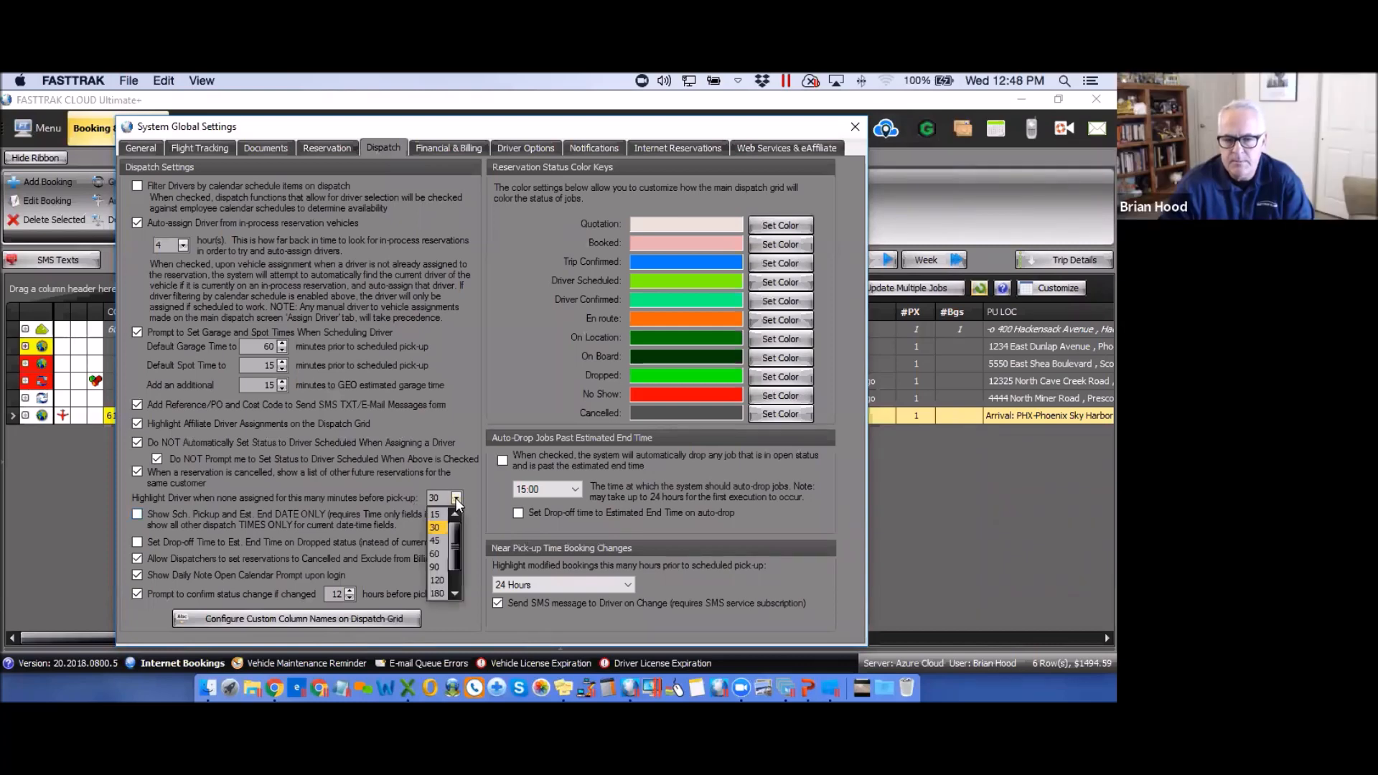
{"action": "left_click", "coordinate": [455, 498]}
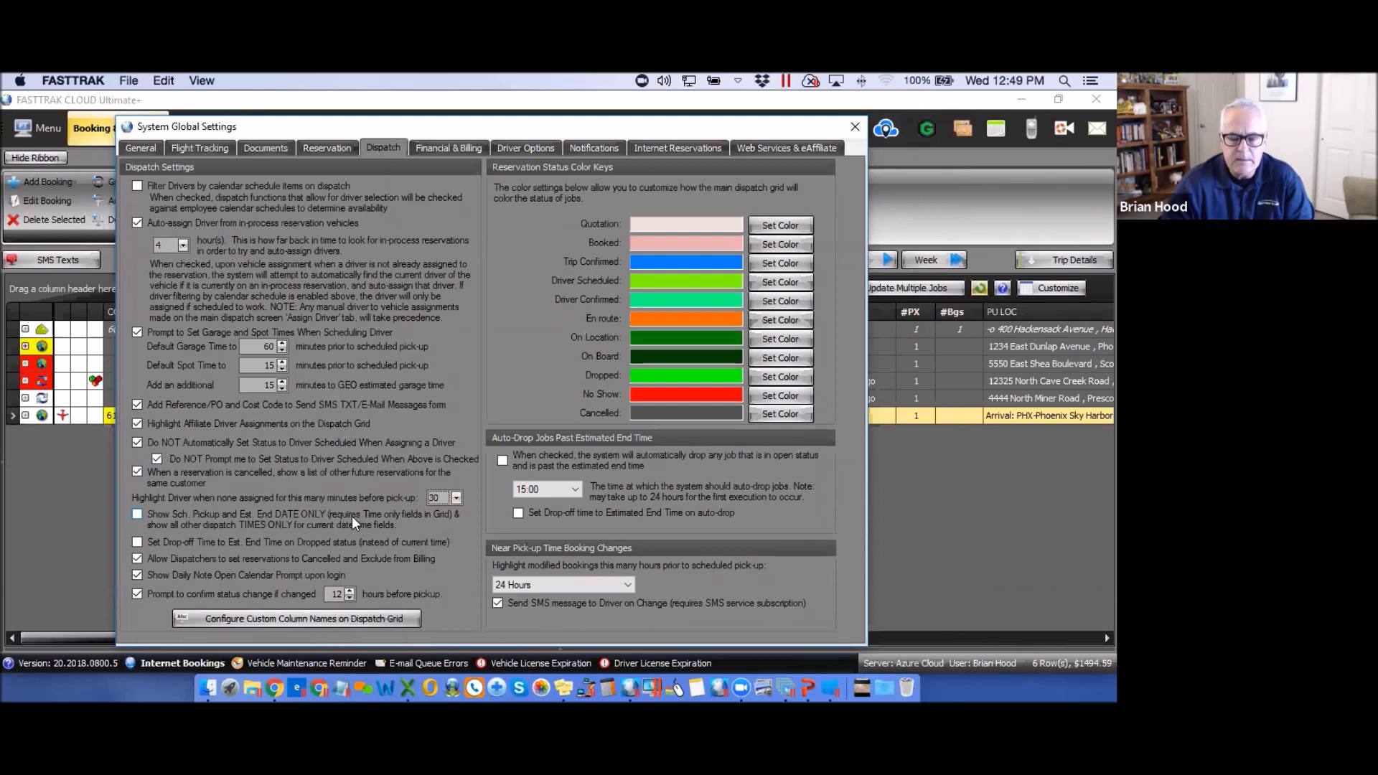
{"action": "left_click_drag", "start_coordinate": [520, 130], "coordinate": [305, 472]}
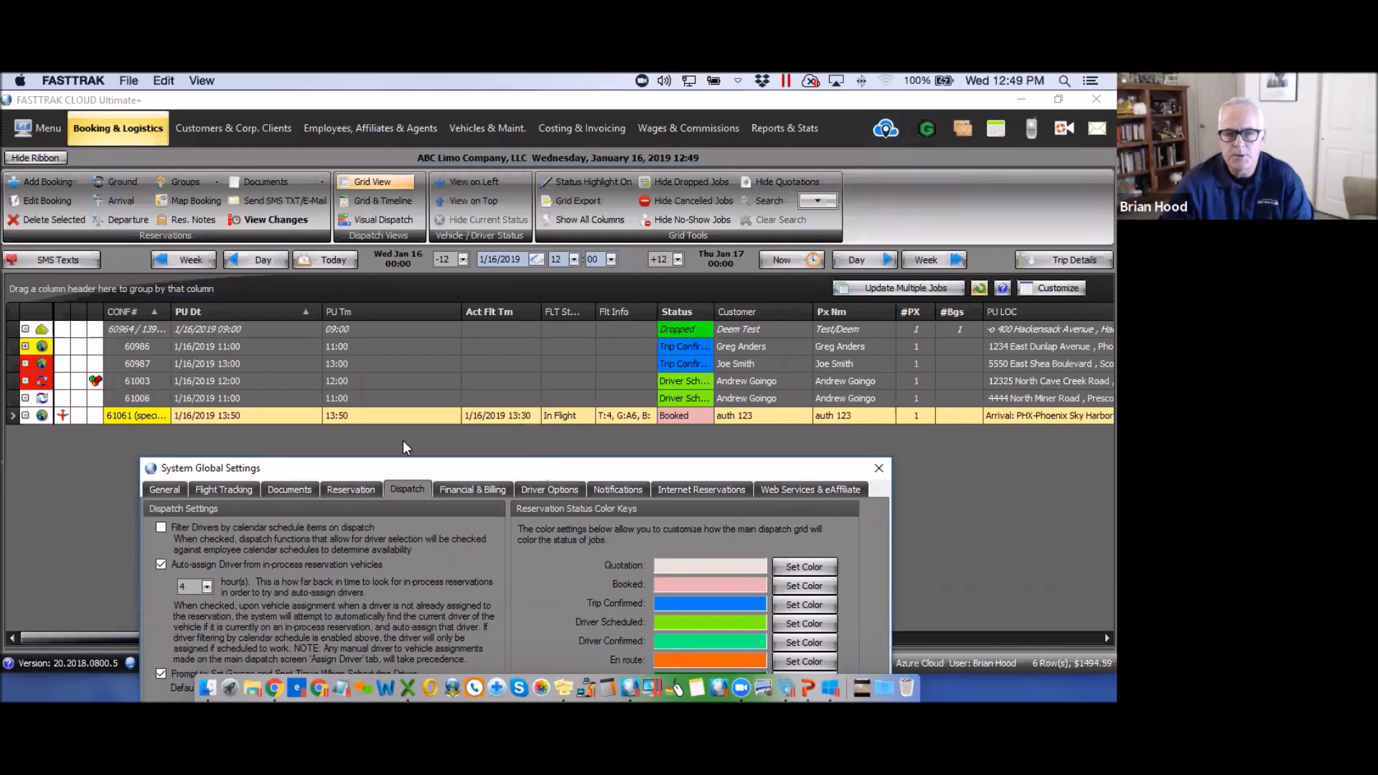
{"action": "left_click_drag", "start_coordinate": [425, 471], "coordinate": [393, 144]}
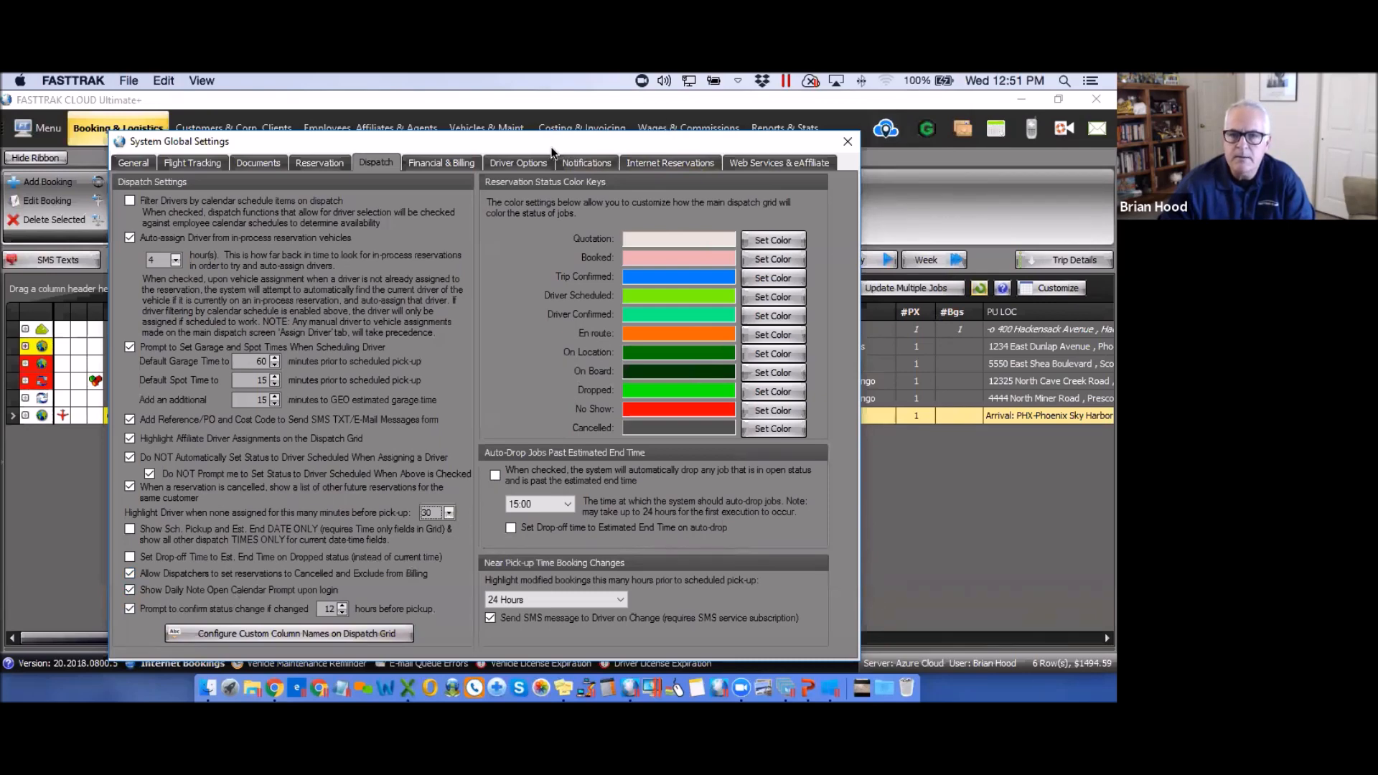
{"action": "left_click_drag", "start_coordinate": [549, 145], "coordinate": [584, 129]}
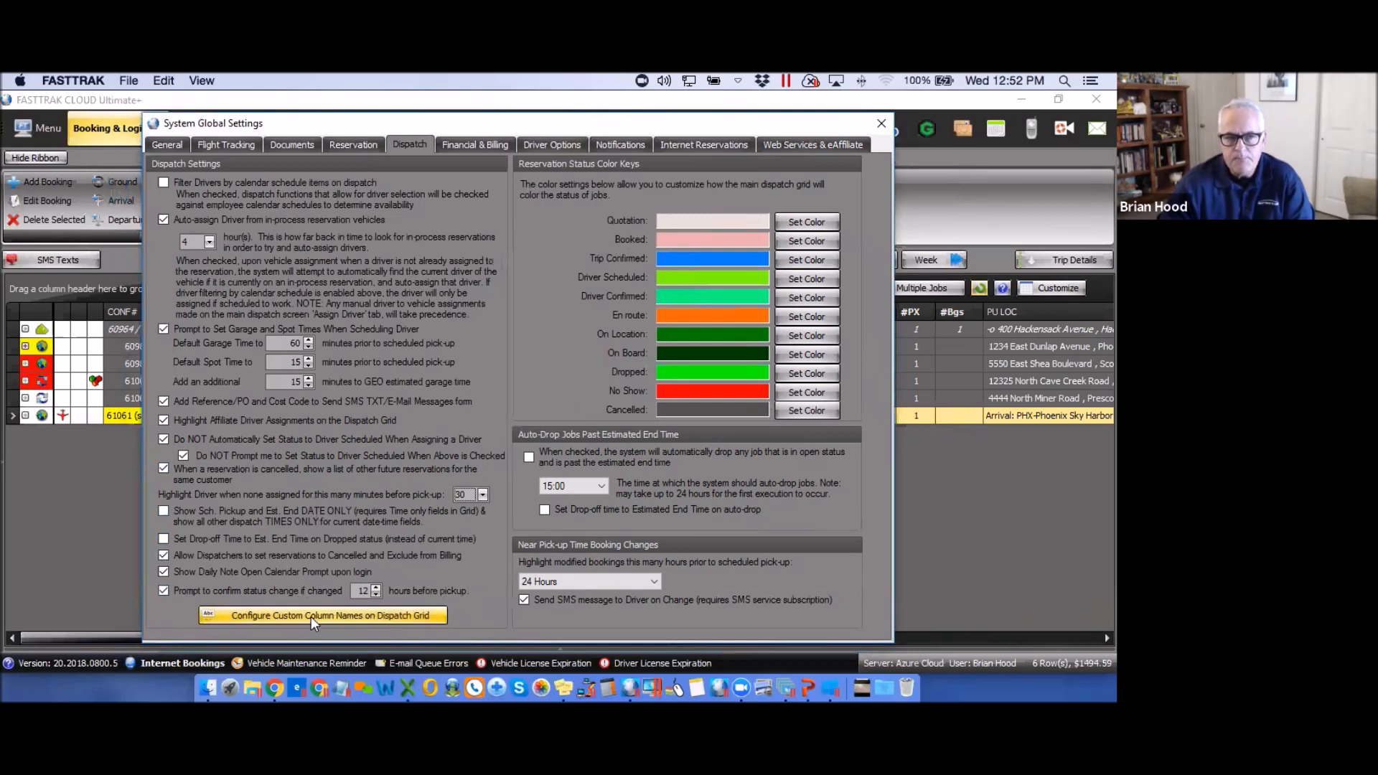
- Look at the dispatch grid's column headers and the custom column names list, including the name entry for Affiliate Pay, without changing anything
{"action": "left_click_drag", "start_coordinate": [259, 130], "coordinate": [260, 365]}
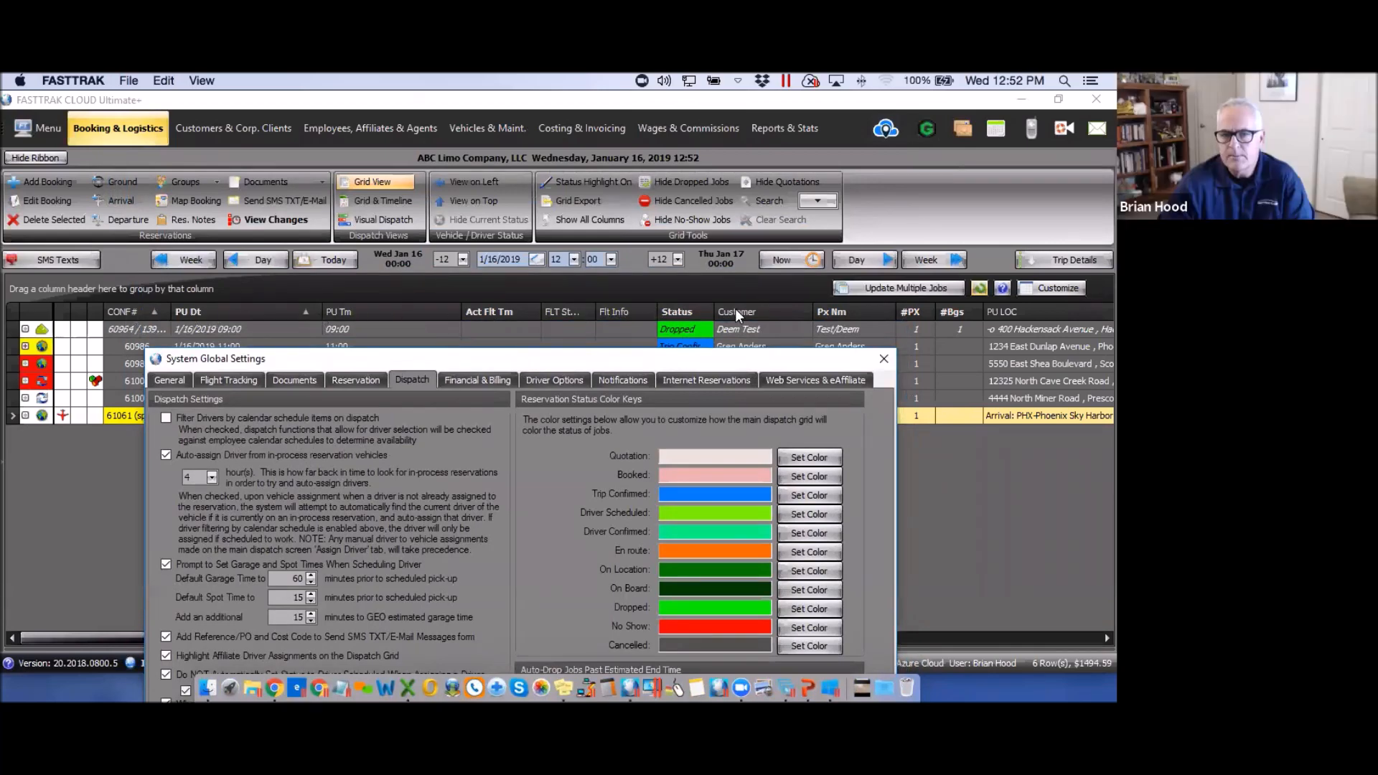
{"action": "left_click_drag", "start_coordinate": [745, 359], "coordinate": [723, 124]}
{"action": "left_click", "coordinate": [323, 615]}
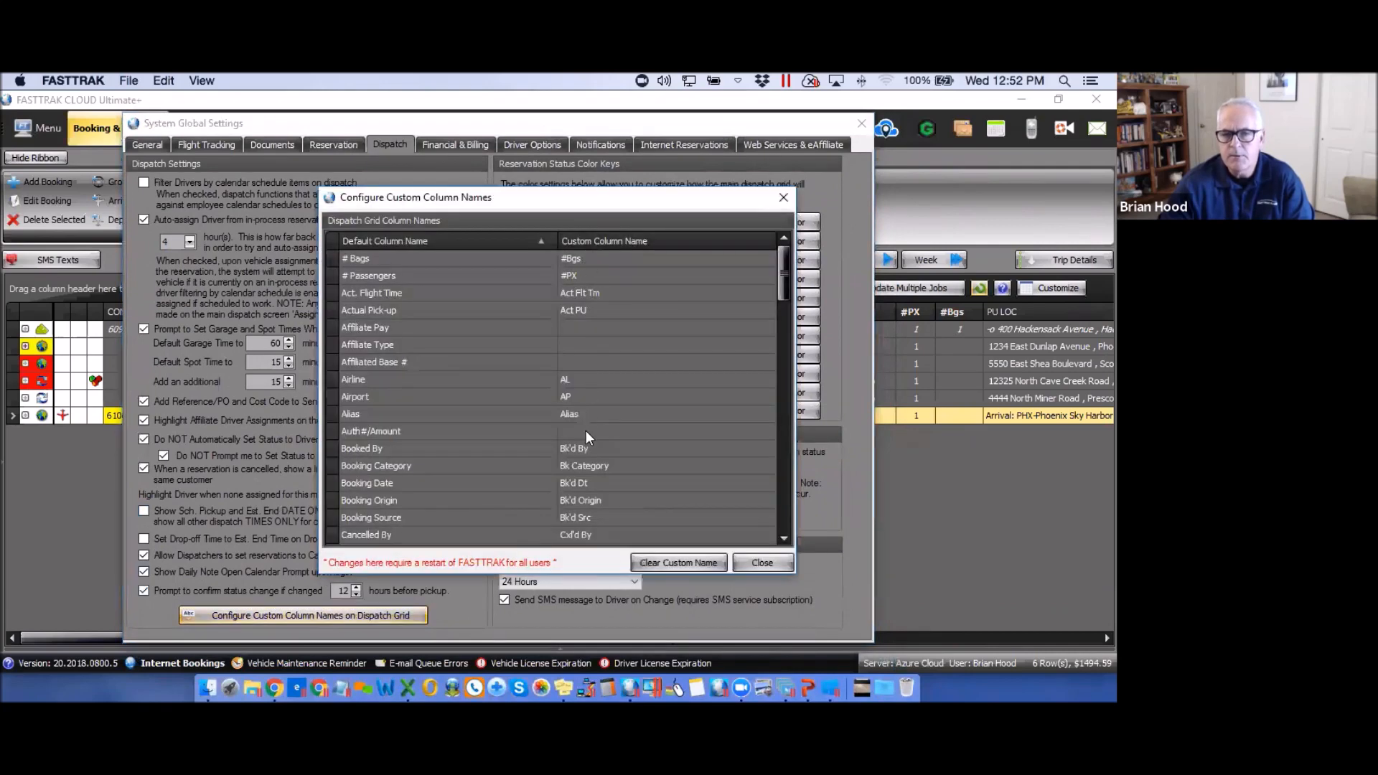
{"action": "double_click", "coordinate": [573, 329]}
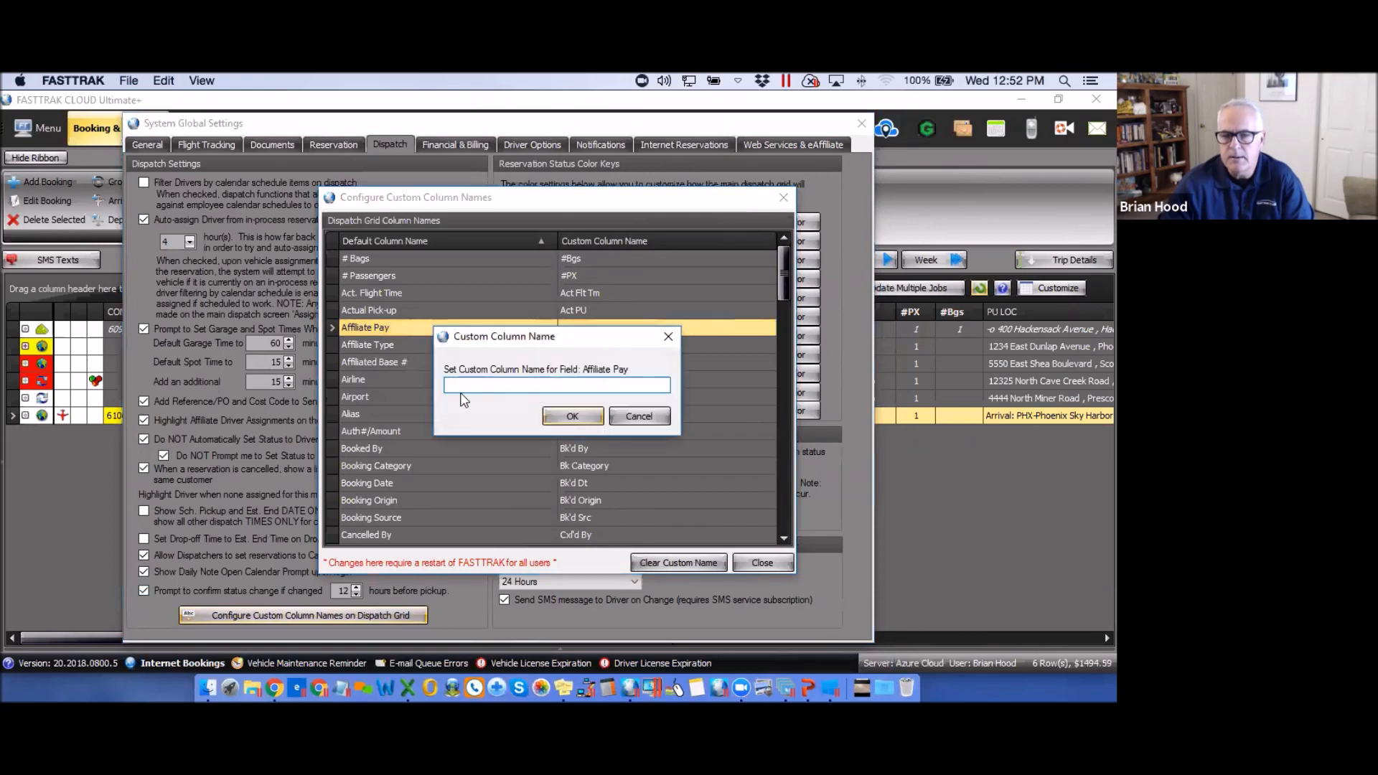
{"action": "left_click", "coordinate": [669, 336]}
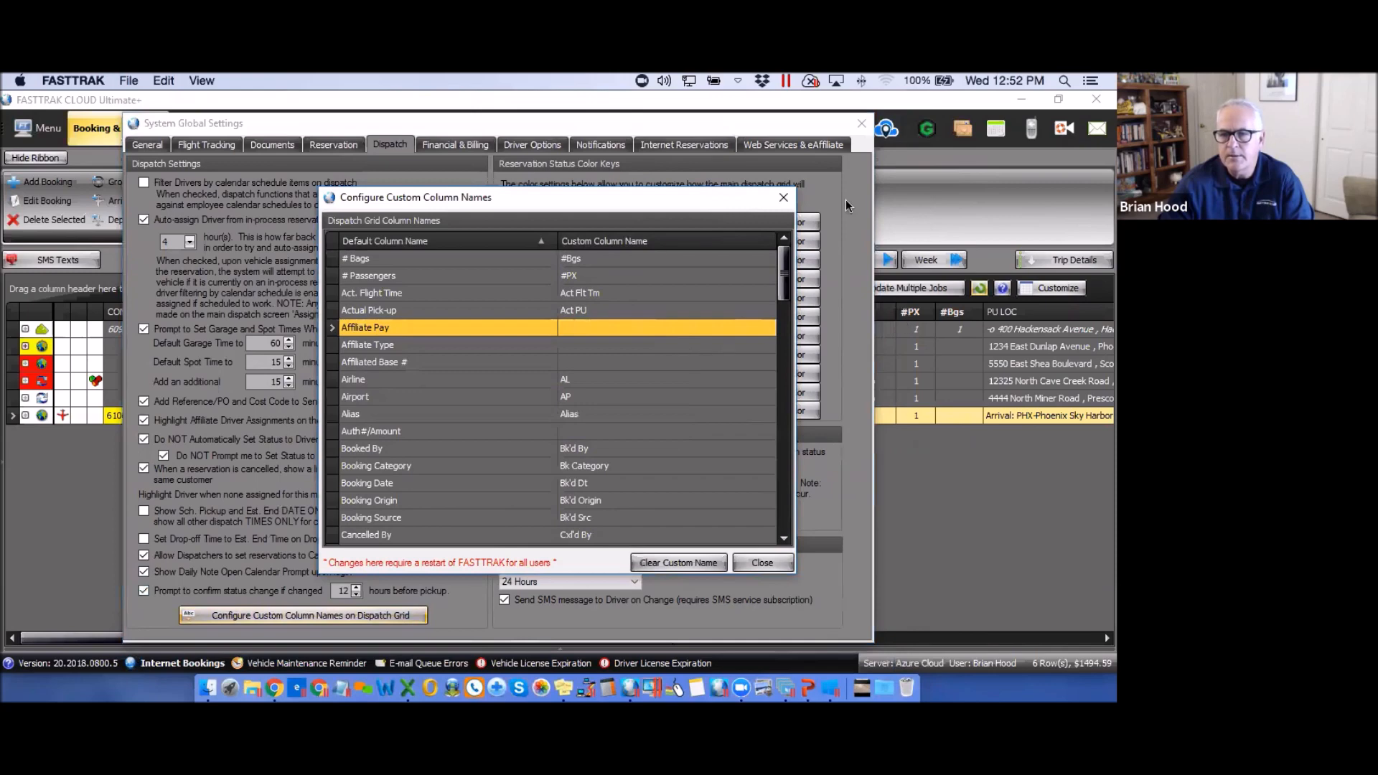
{"action": "left_click", "coordinate": [783, 198]}
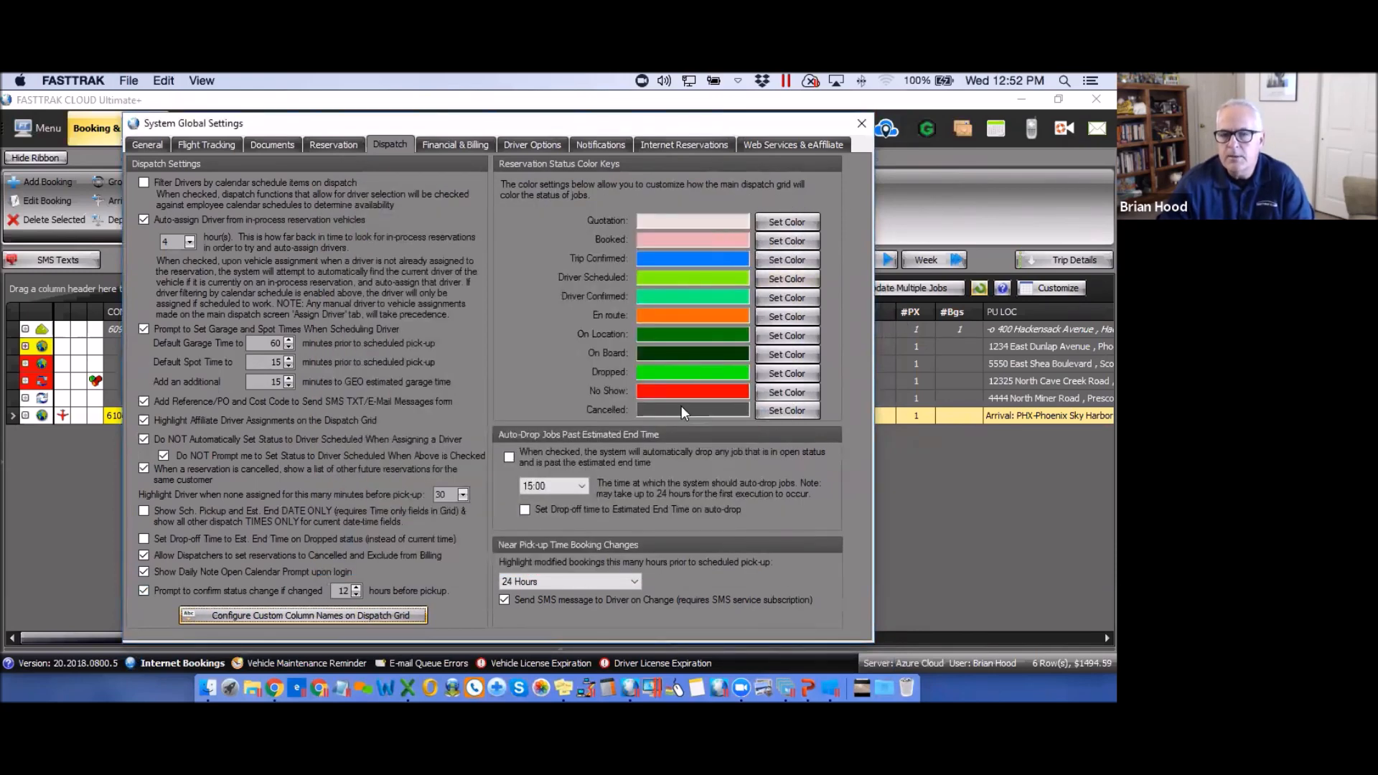
- Examine the status colors on the dispatch grid and the color choices for the Booked status, keeping the current color
{"action": "left_click_drag", "start_coordinate": [704, 127], "coordinate": [714, 473]}
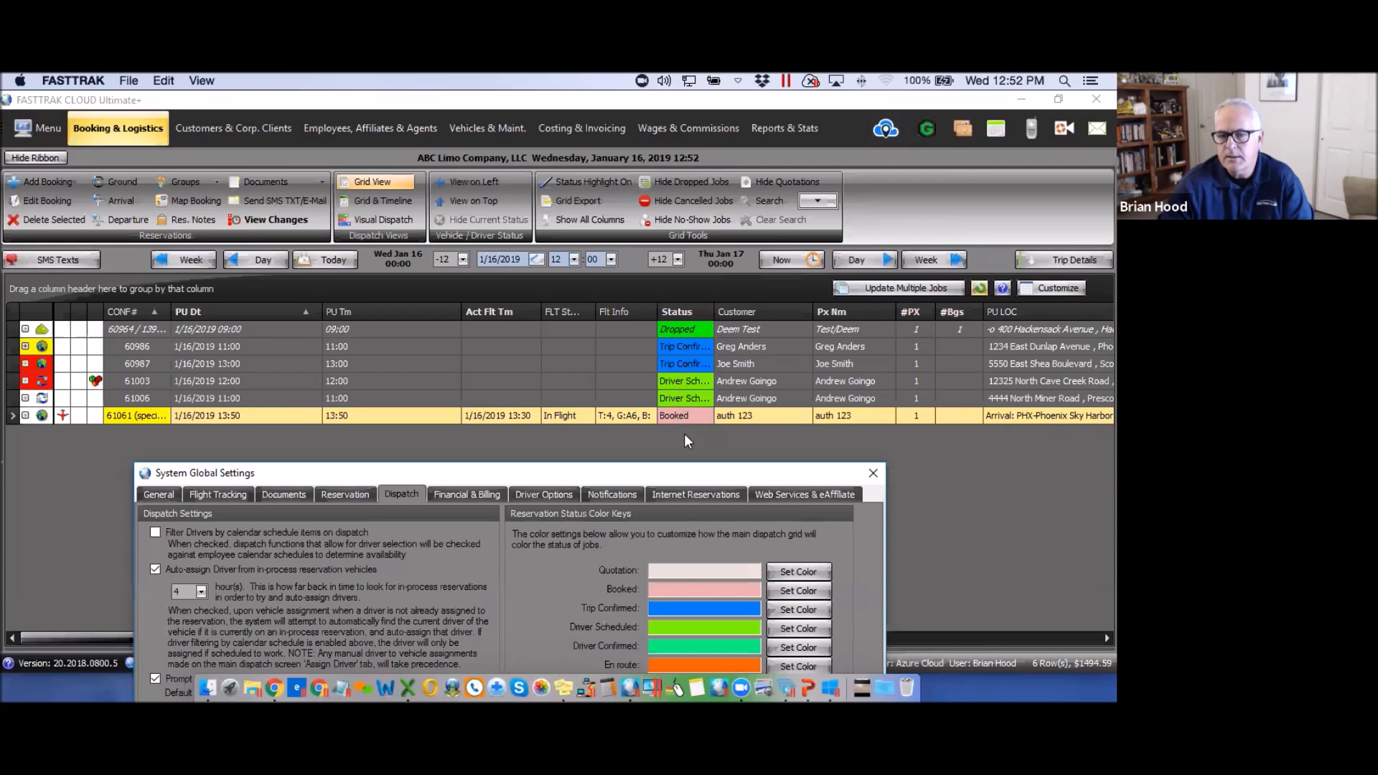
{"action": "left_click_drag", "start_coordinate": [706, 475], "coordinate": [679, 133]}
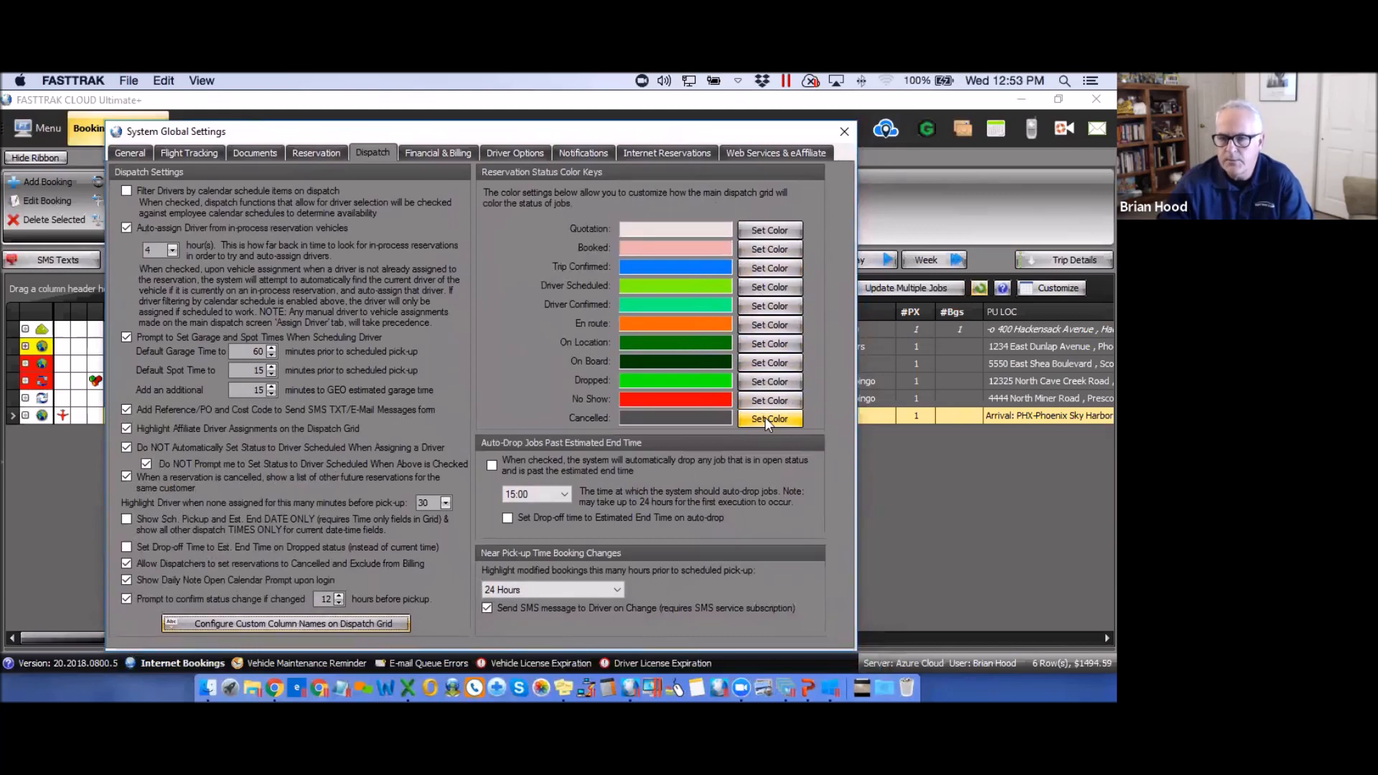
{"action": "left_click", "coordinate": [767, 249]}
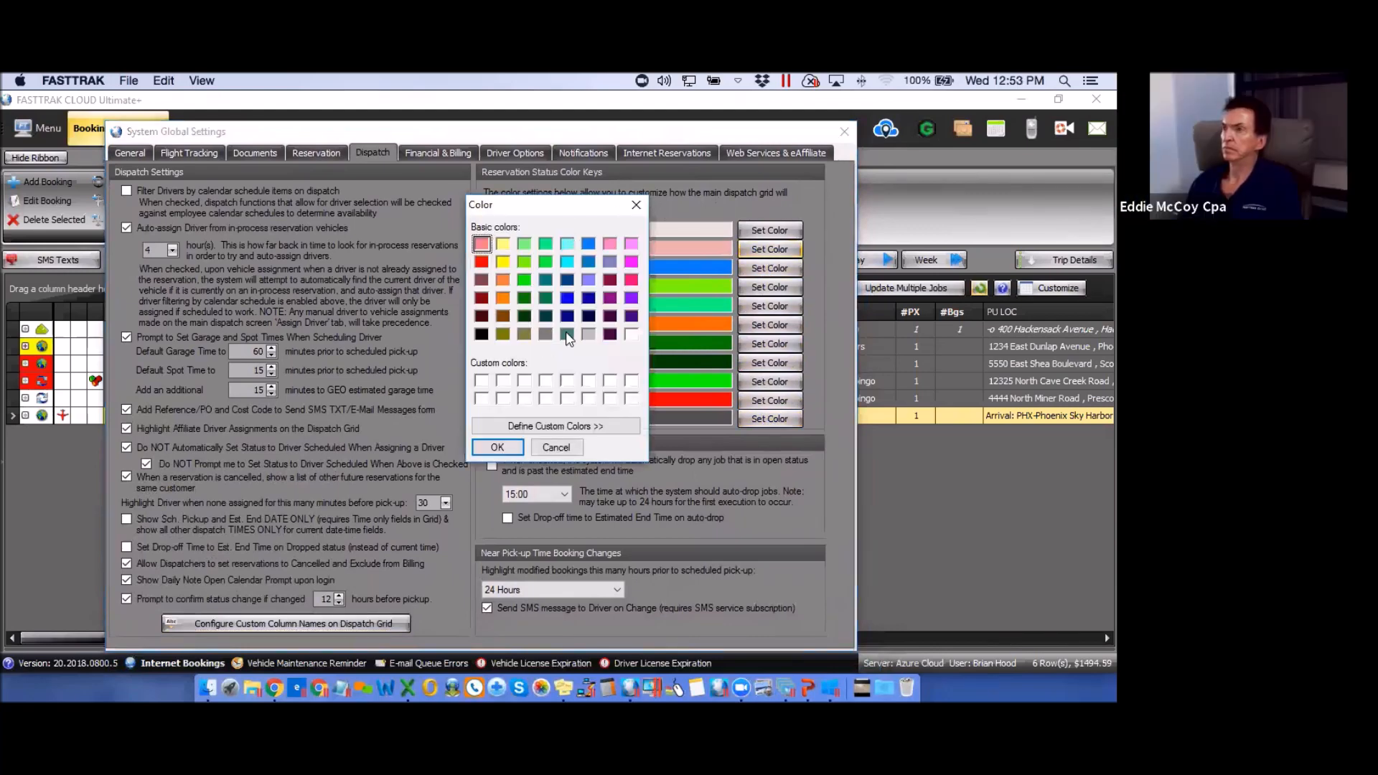
{"action": "left_click", "coordinate": [638, 206]}
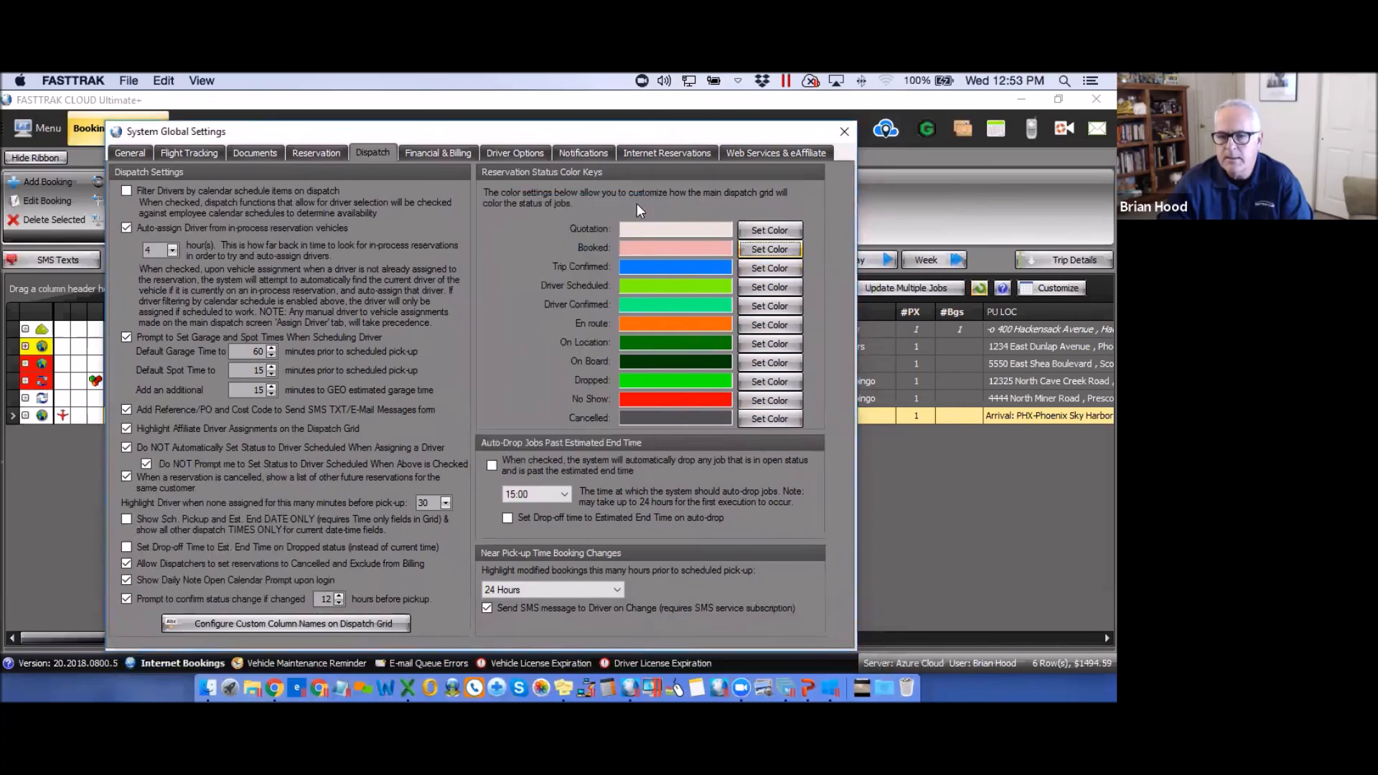
- Check the hour choices for auto-dropping jobs past their estimated end time in the dispatch settings, keeping 15:00
{"action": "left_click_drag", "start_coordinate": [701, 133], "coordinate": [711, 122]}
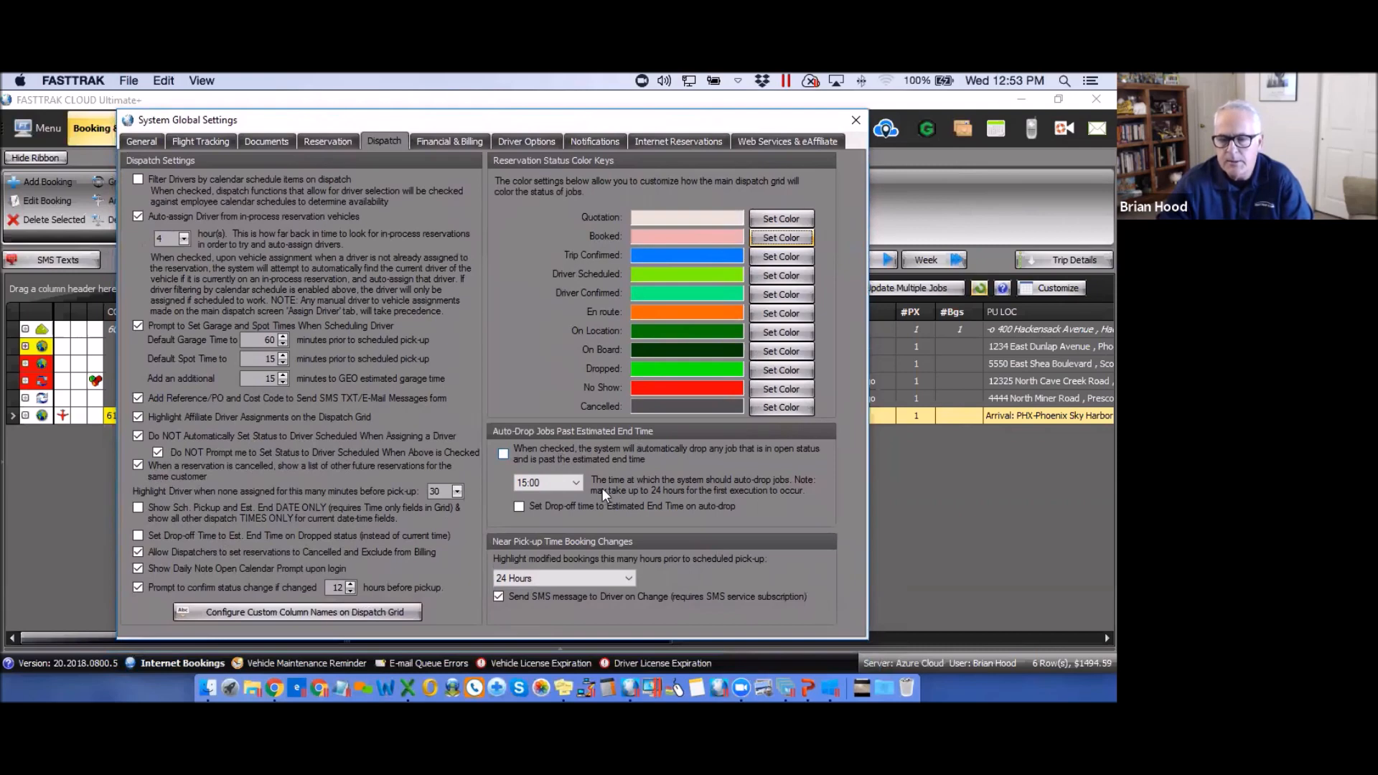
{"action": "left_click", "coordinate": [576, 482]}
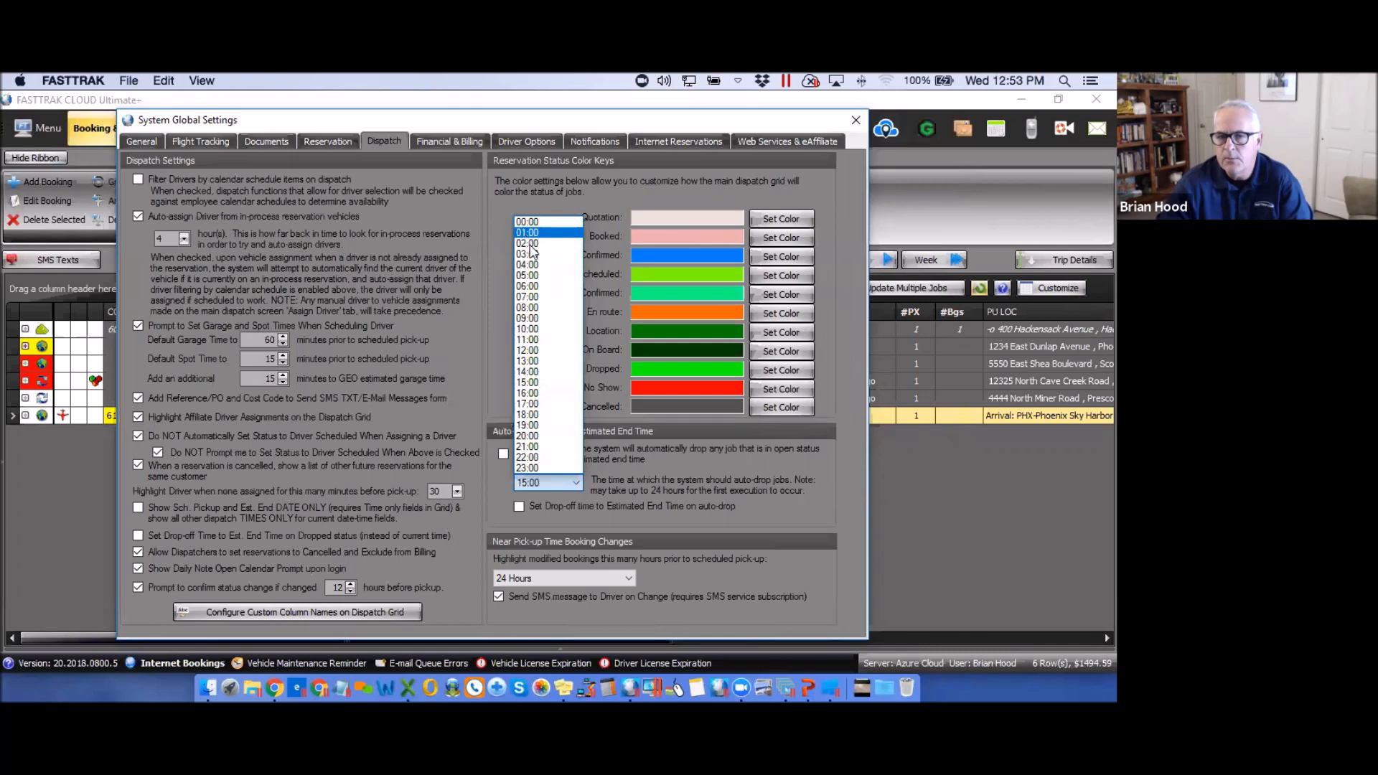
{"action": "left_click", "coordinate": [932, 530]}
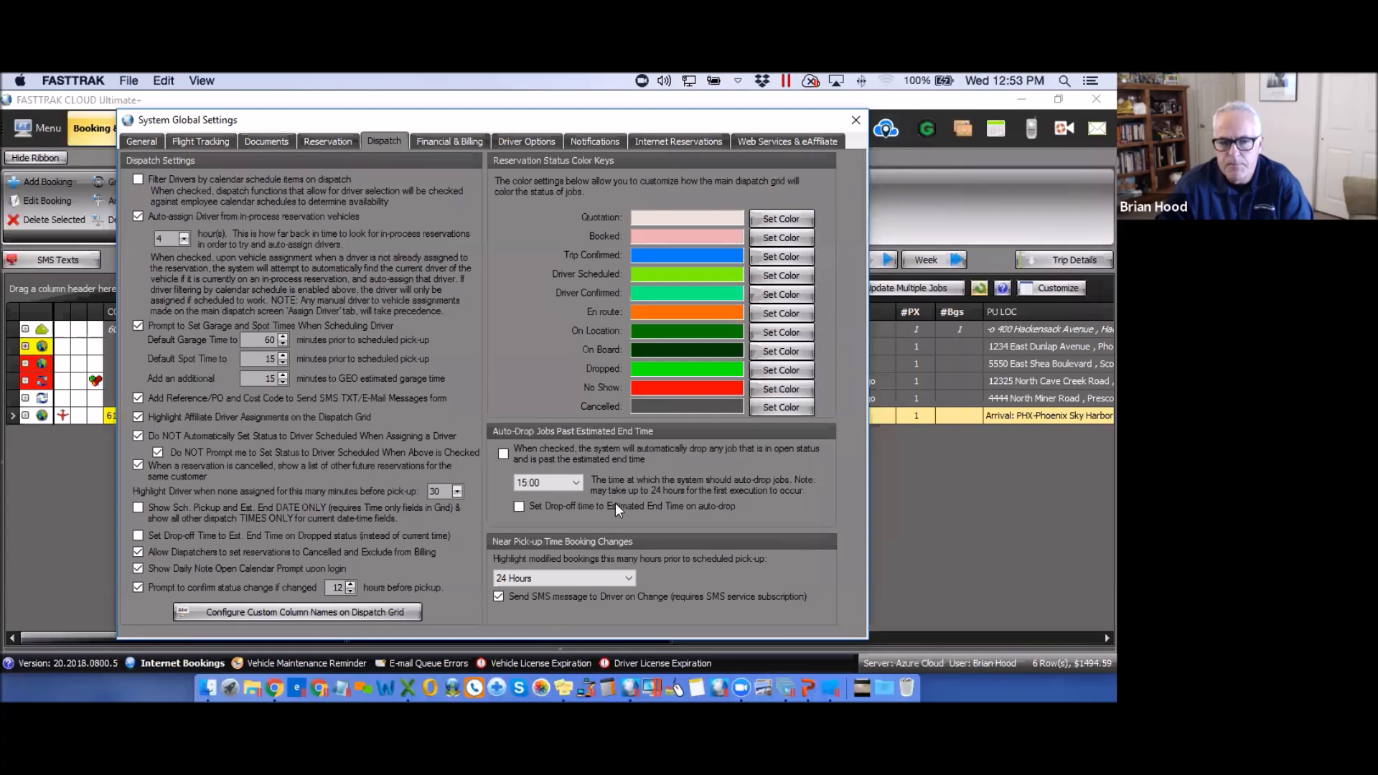
- Review the hour choices for highlighting bookings modified near pick-up time, keeping 24 Hours
{"action": "left_click", "coordinate": [632, 577]}
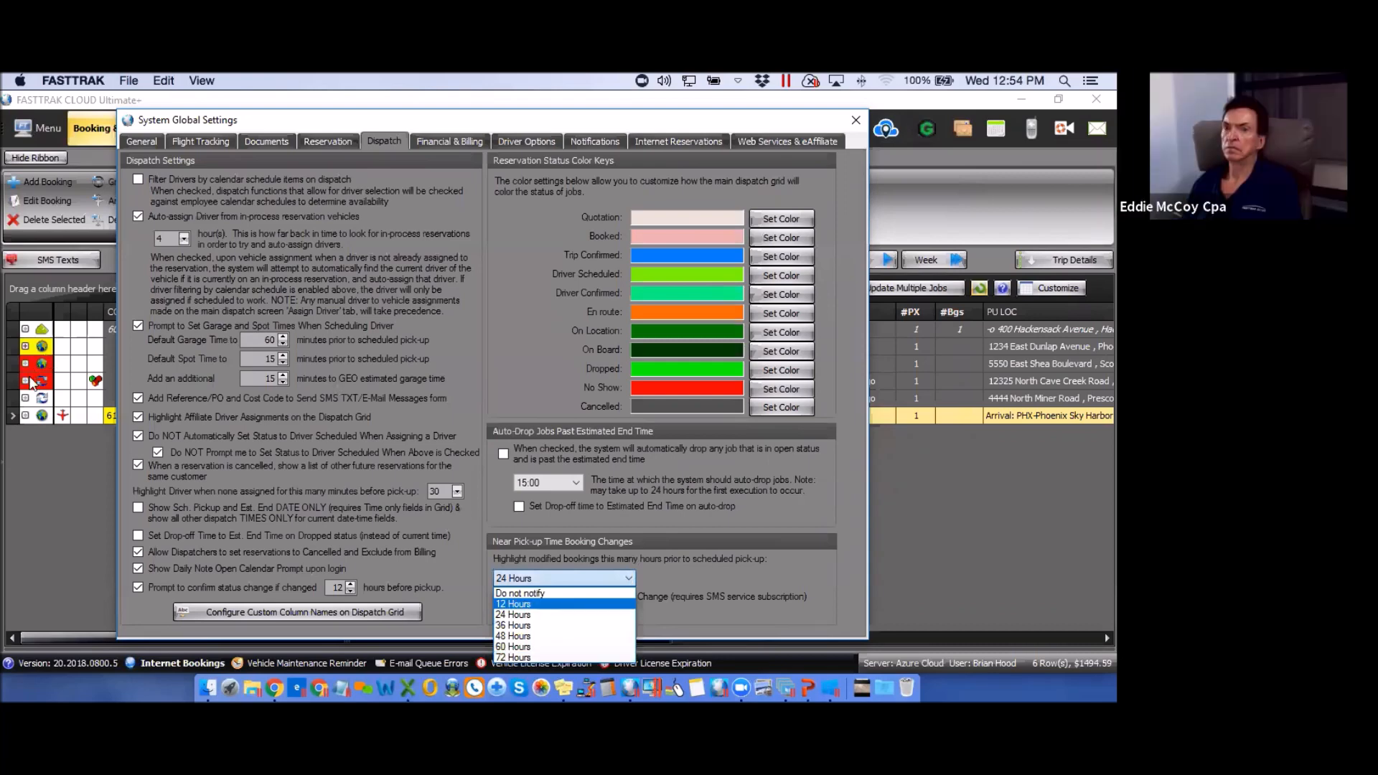
{"action": "left_click", "coordinate": [520, 616]}
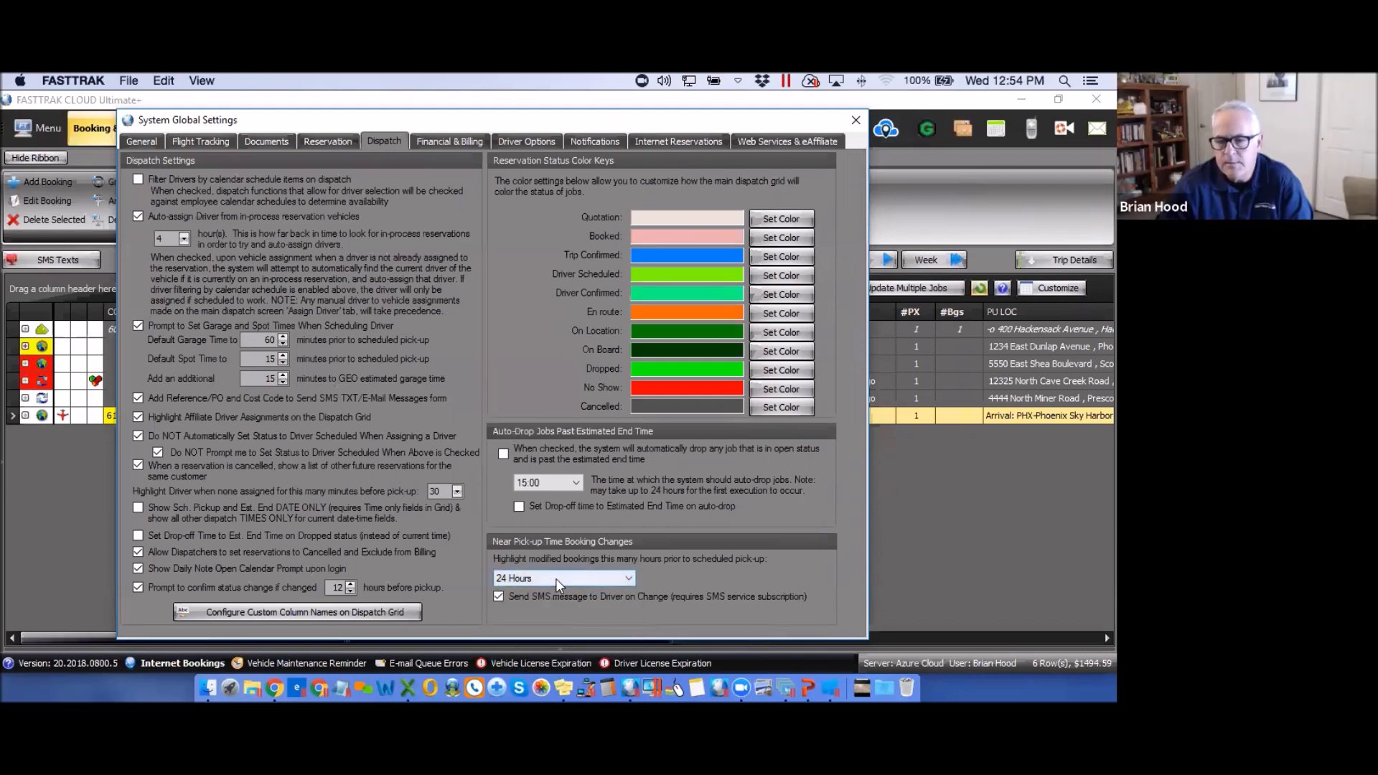
{"action": "left_click", "coordinate": [630, 578]}
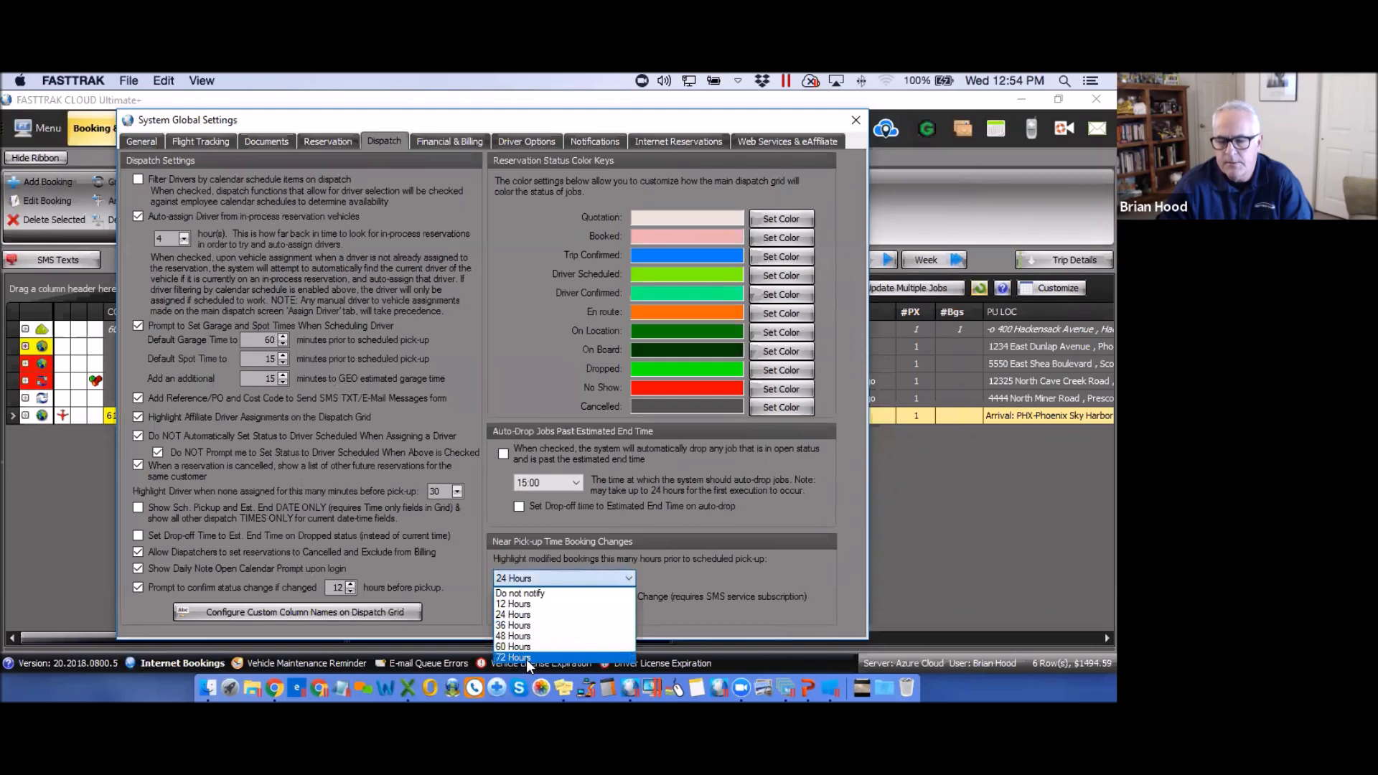
{"action": "left_click", "coordinate": [515, 360]}
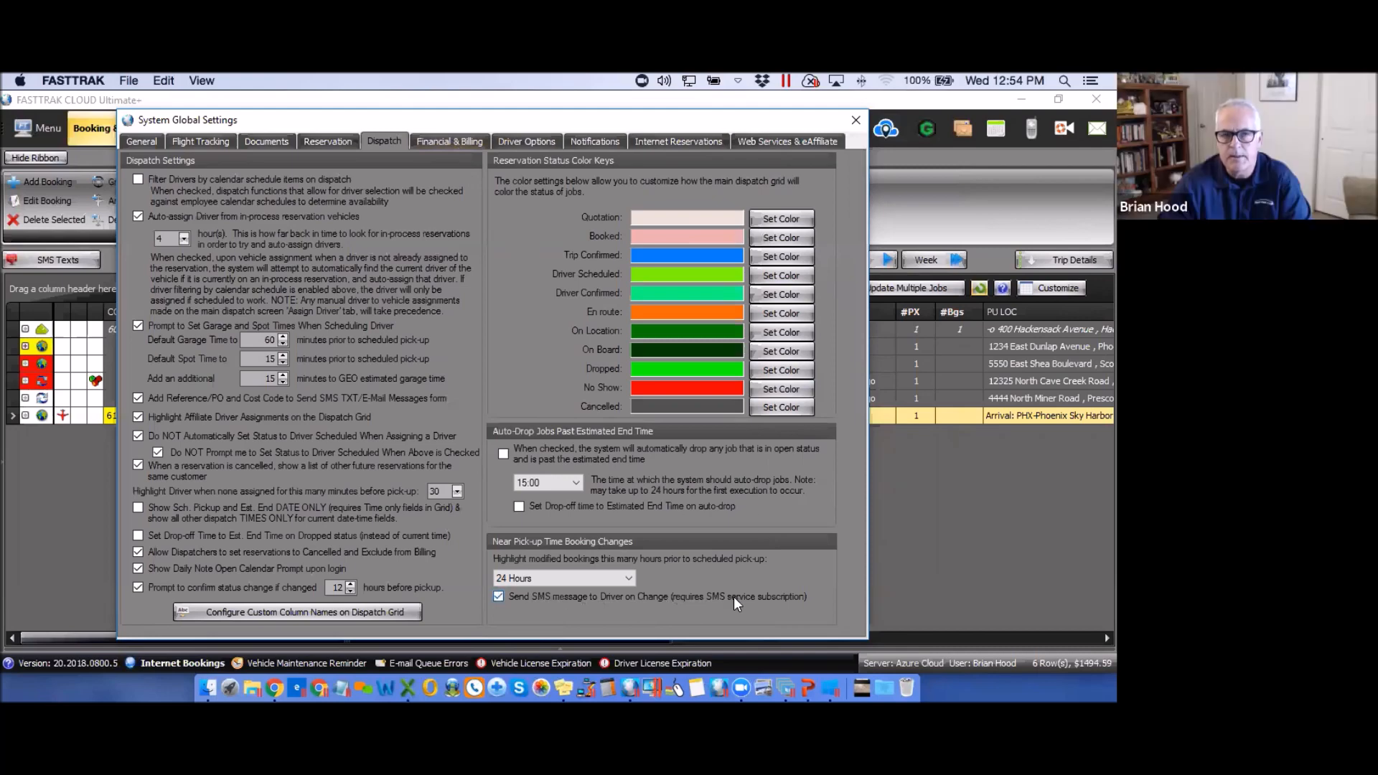
- In the financial and billing settings, look at the default invoice message and the collection method choices for new customers, keeping Billing
{"action": "left_click", "coordinate": [456, 143]}
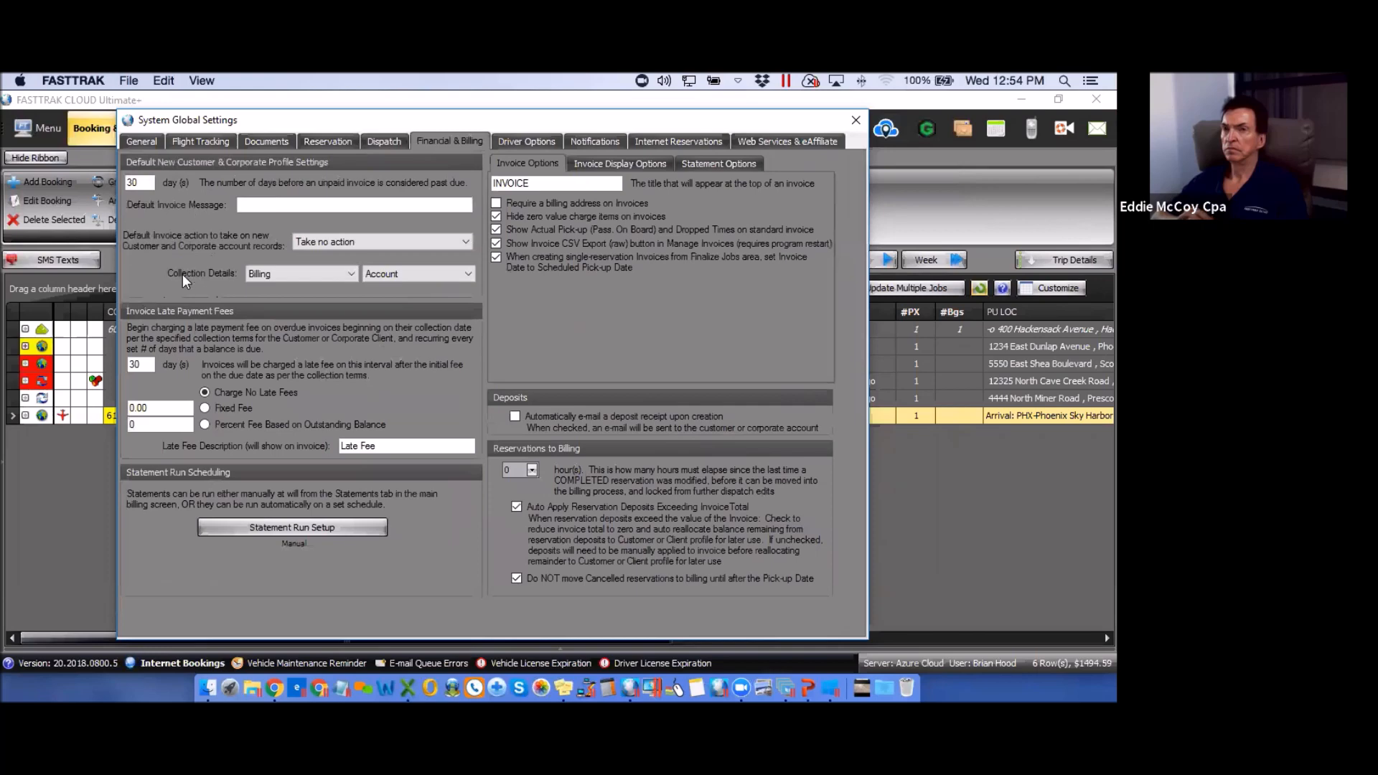
{"action": "left_click", "coordinate": [258, 205]}
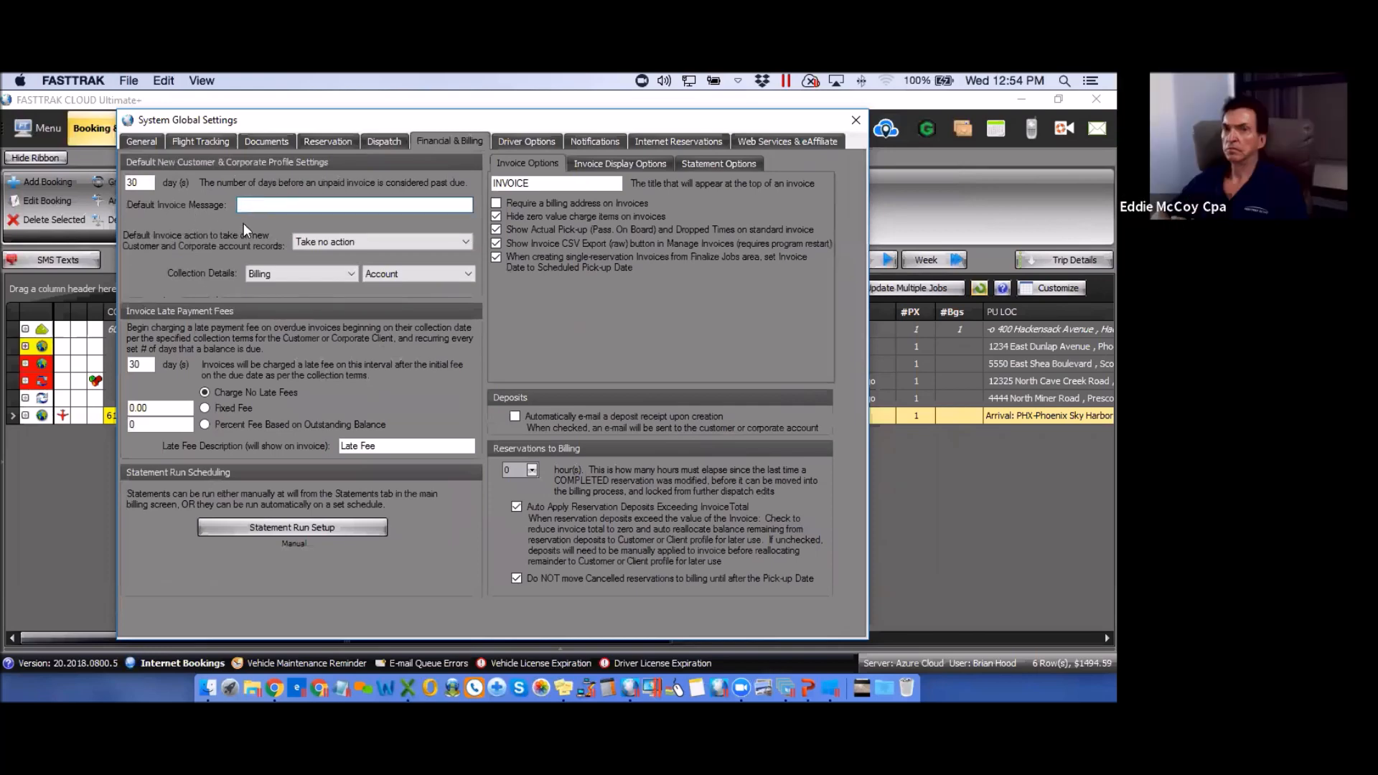
{"action": "left_click", "coordinate": [351, 272]}
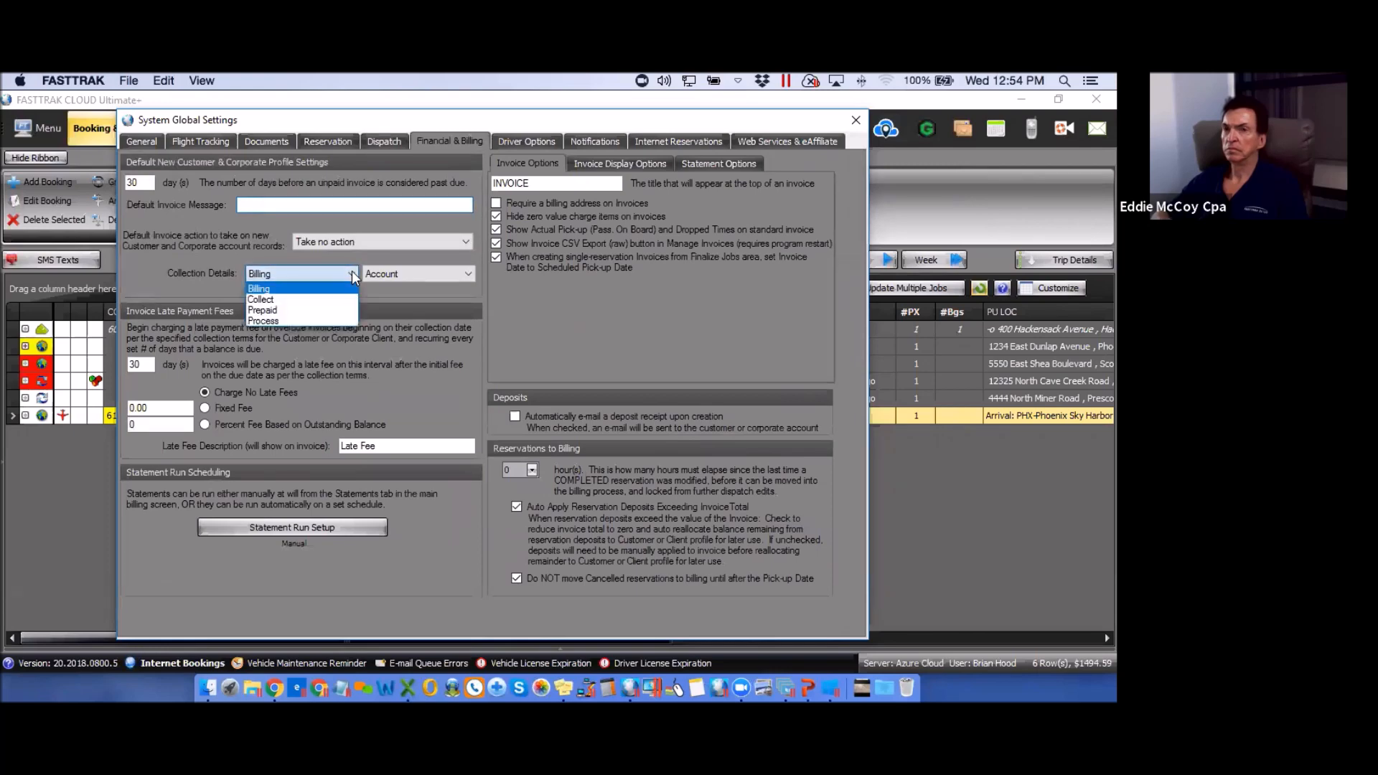
{"action": "left_click", "coordinate": [352, 272]}
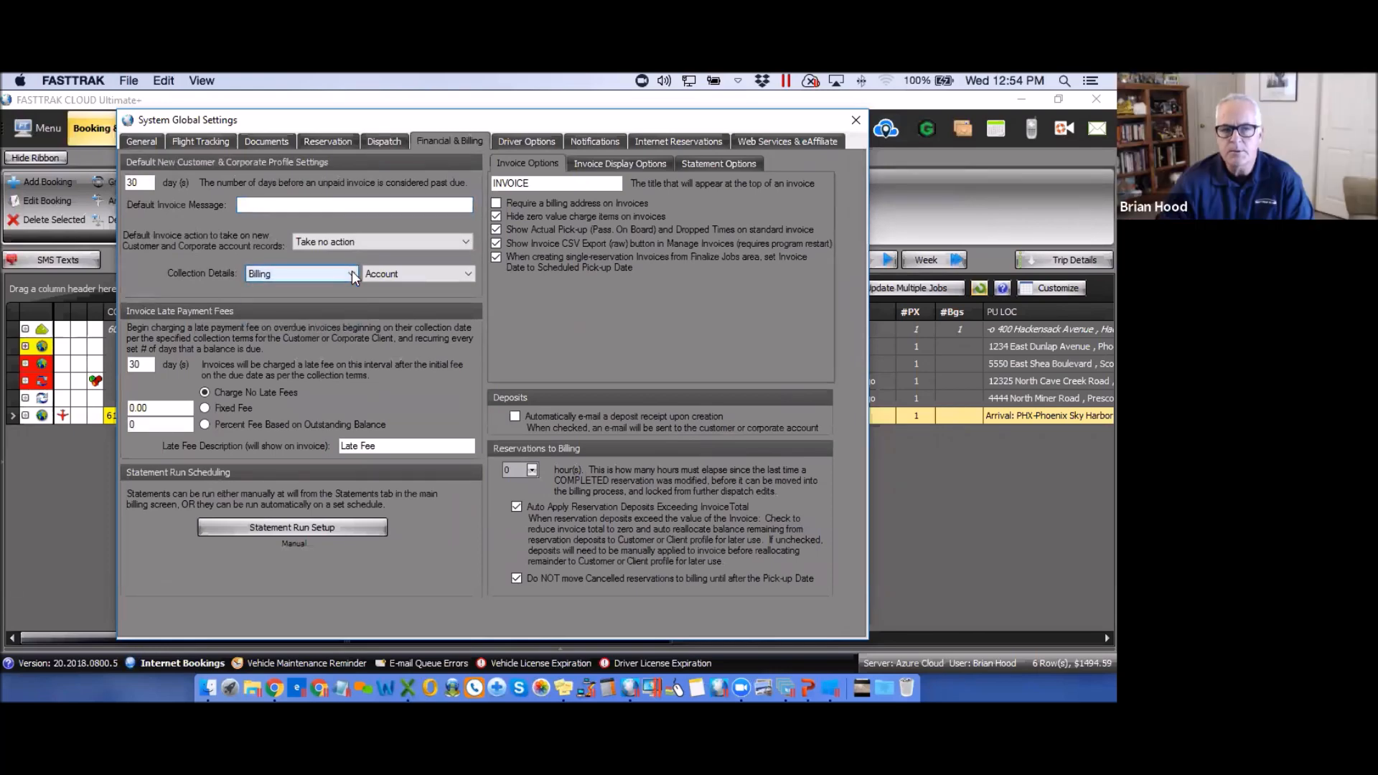
{"action": "left_click", "coordinate": [352, 272]}
{"action": "left_click", "coordinate": [351, 273]}
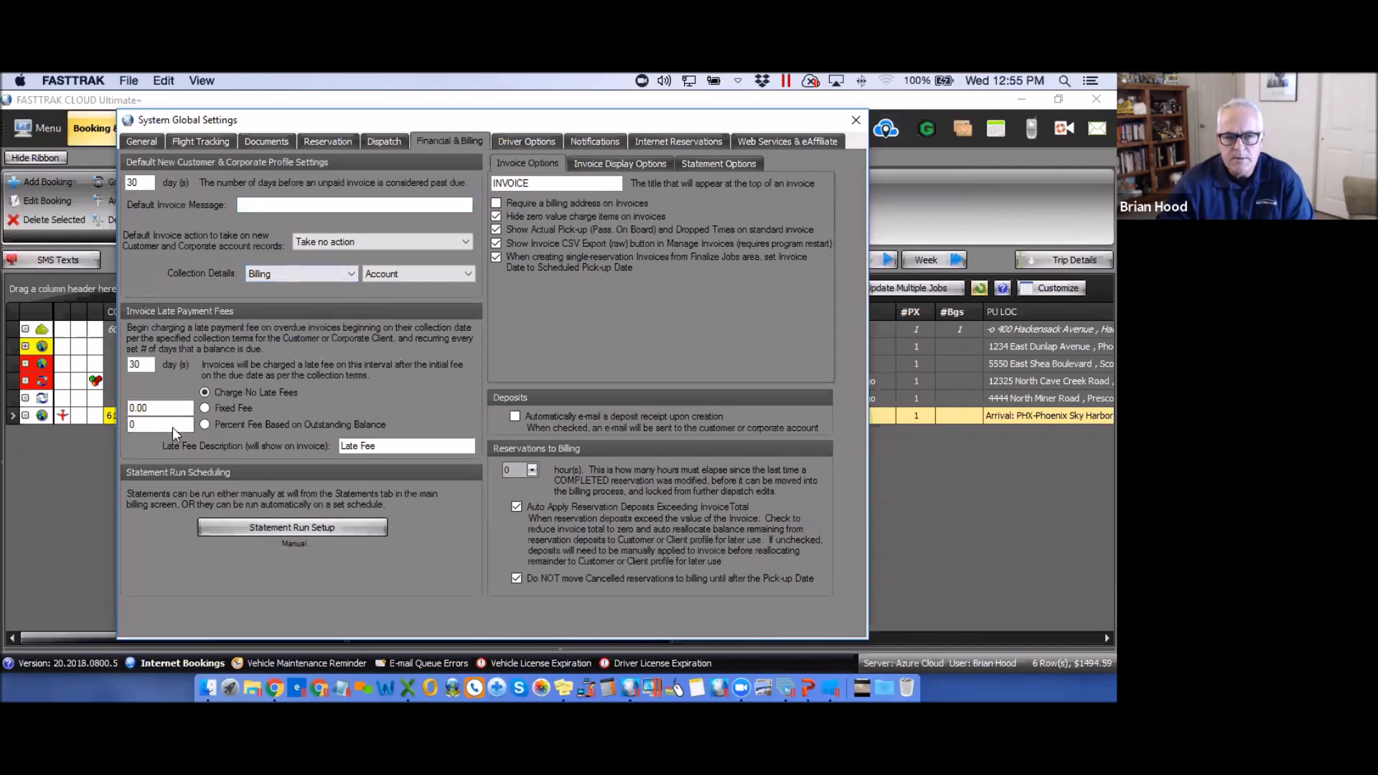
- Set invoice late payment fees to a percent fee based on outstanding balance, and look at the late fee interval and description
{"action": "left_click_drag", "start_coordinate": [138, 363], "coordinate": [123, 366]}
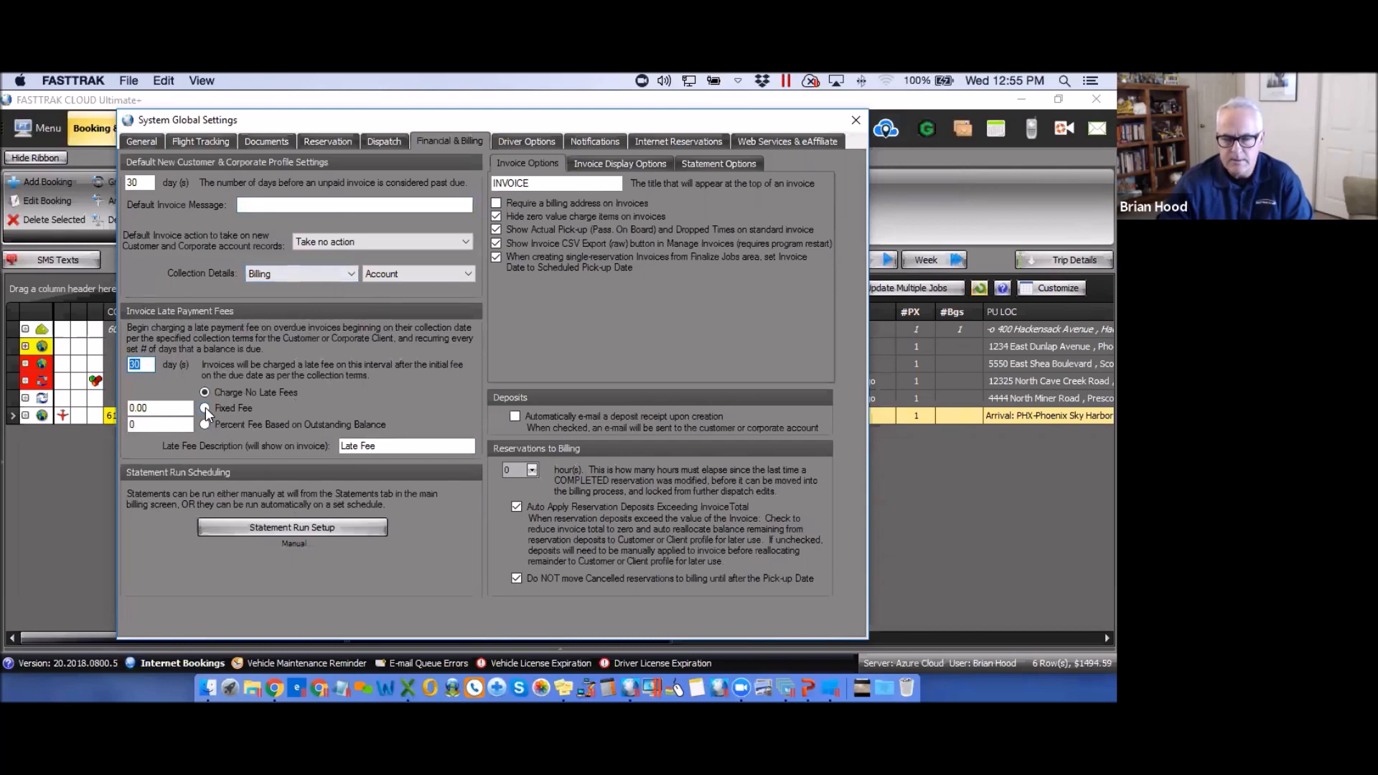
{"action": "left_click", "coordinate": [151, 407]}
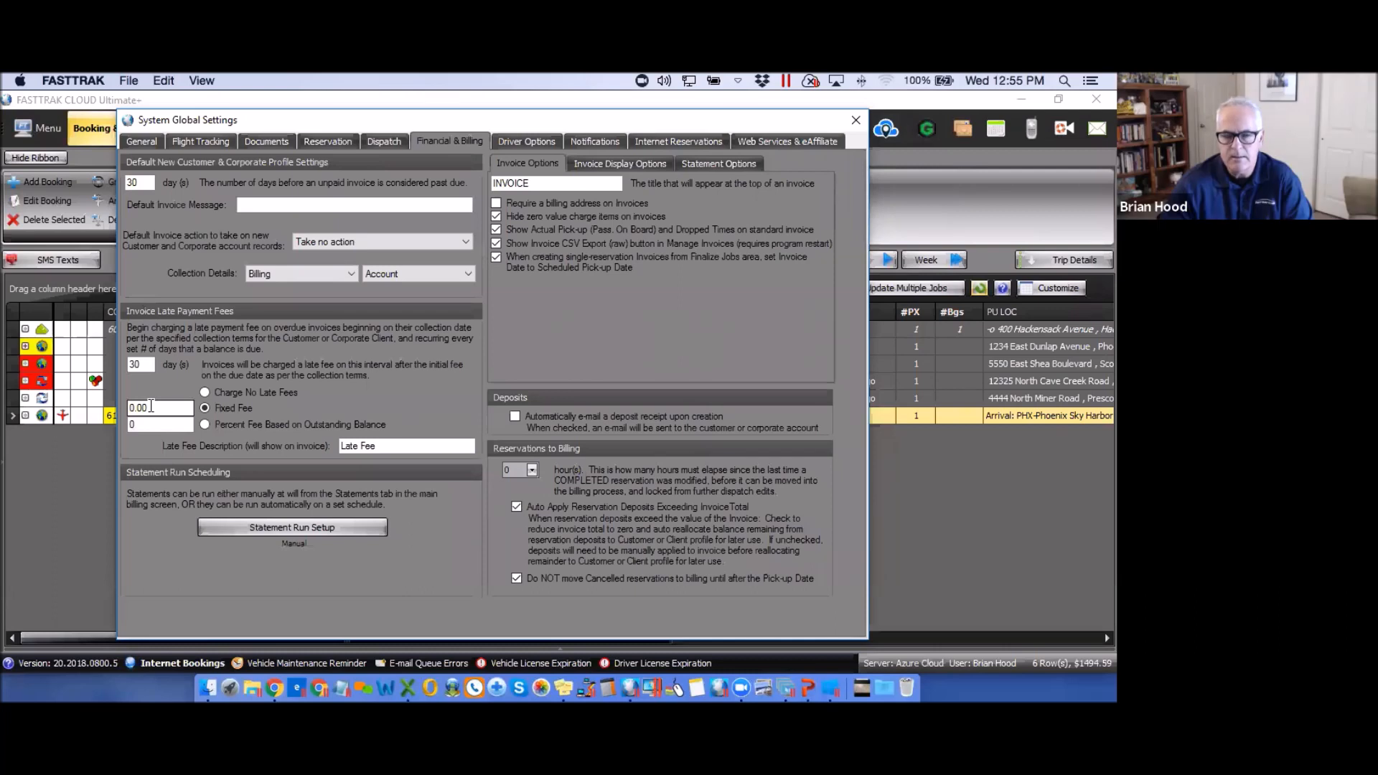
{"action": "left_click", "coordinate": [205, 424]}
{"action": "left_click_drag", "start_coordinate": [392, 445], "coordinate": [328, 444]}
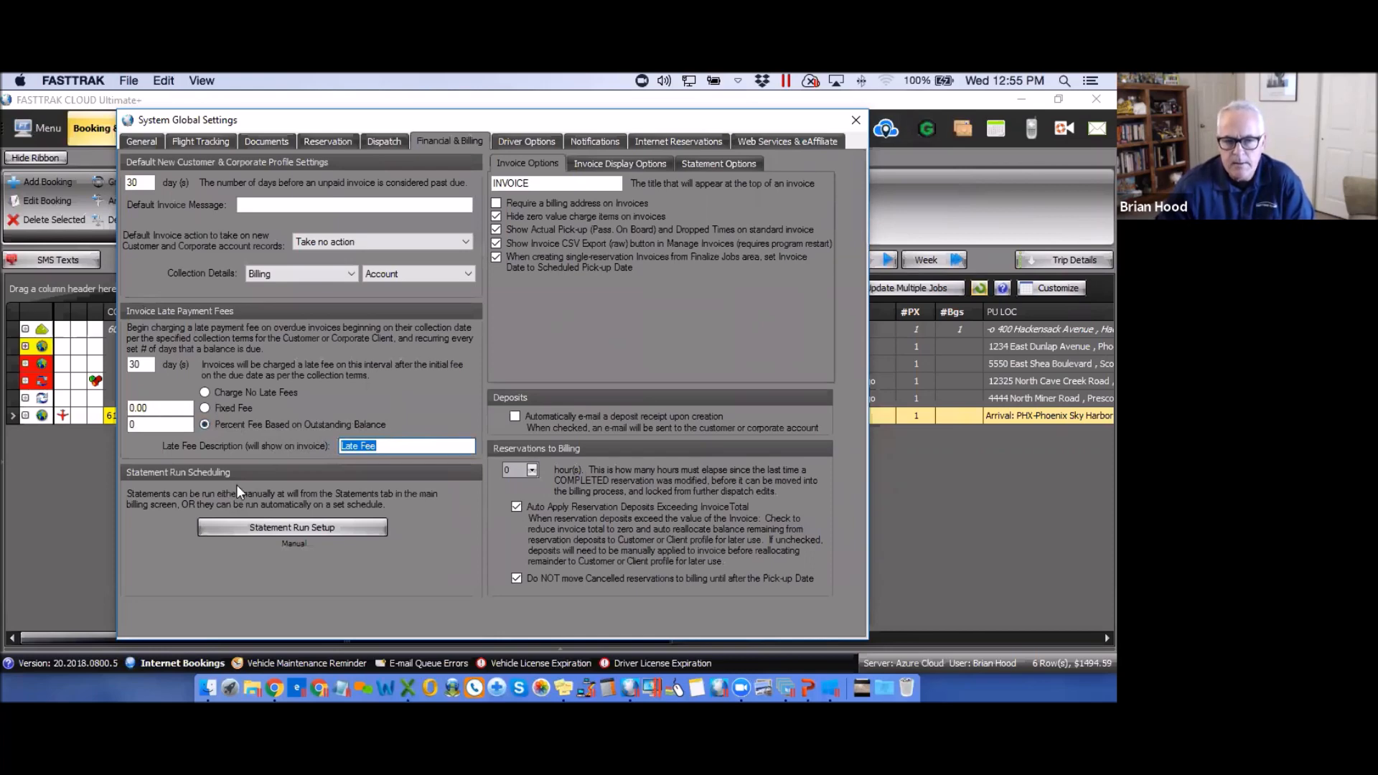
- View the run interval choices in the statement run setup and close it without changing anything
{"action": "left_click", "coordinate": [309, 527]}
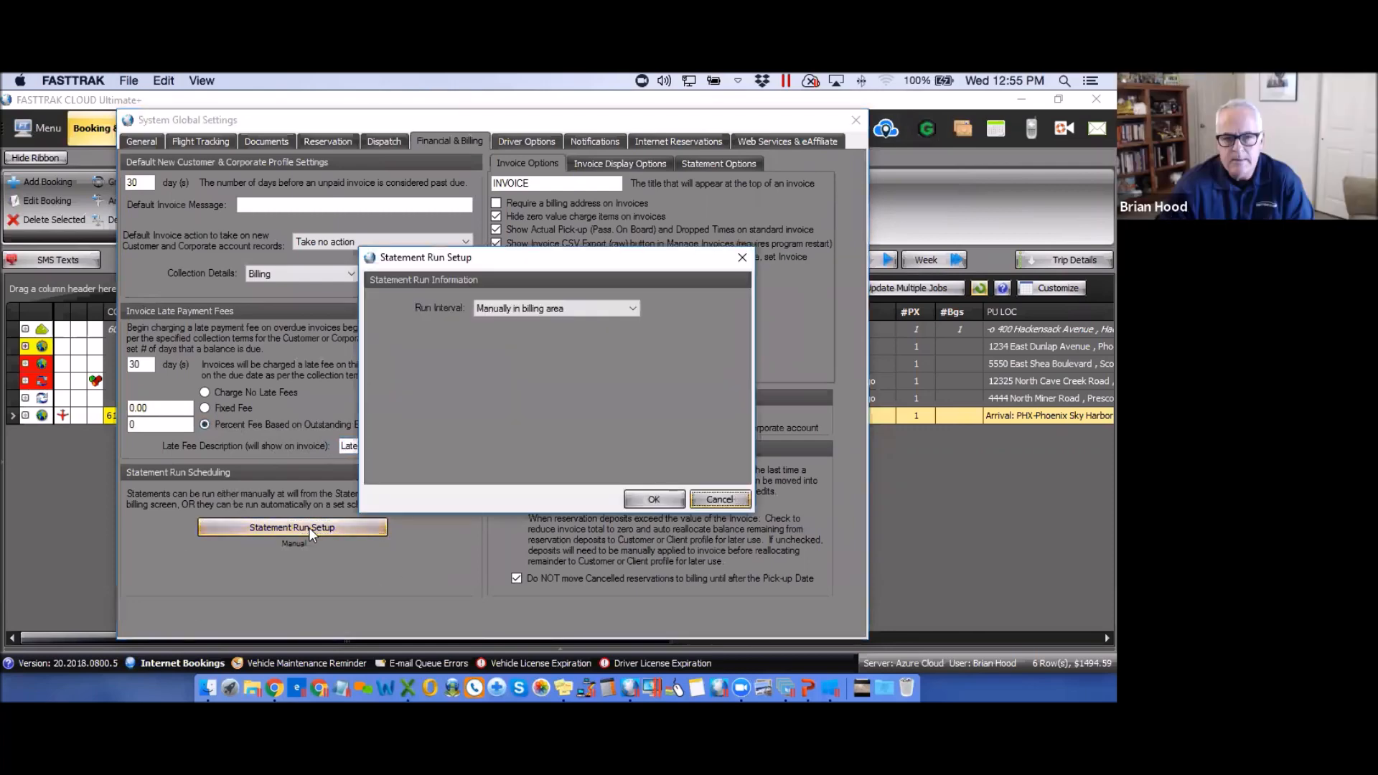
{"action": "left_click", "coordinate": [633, 309]}
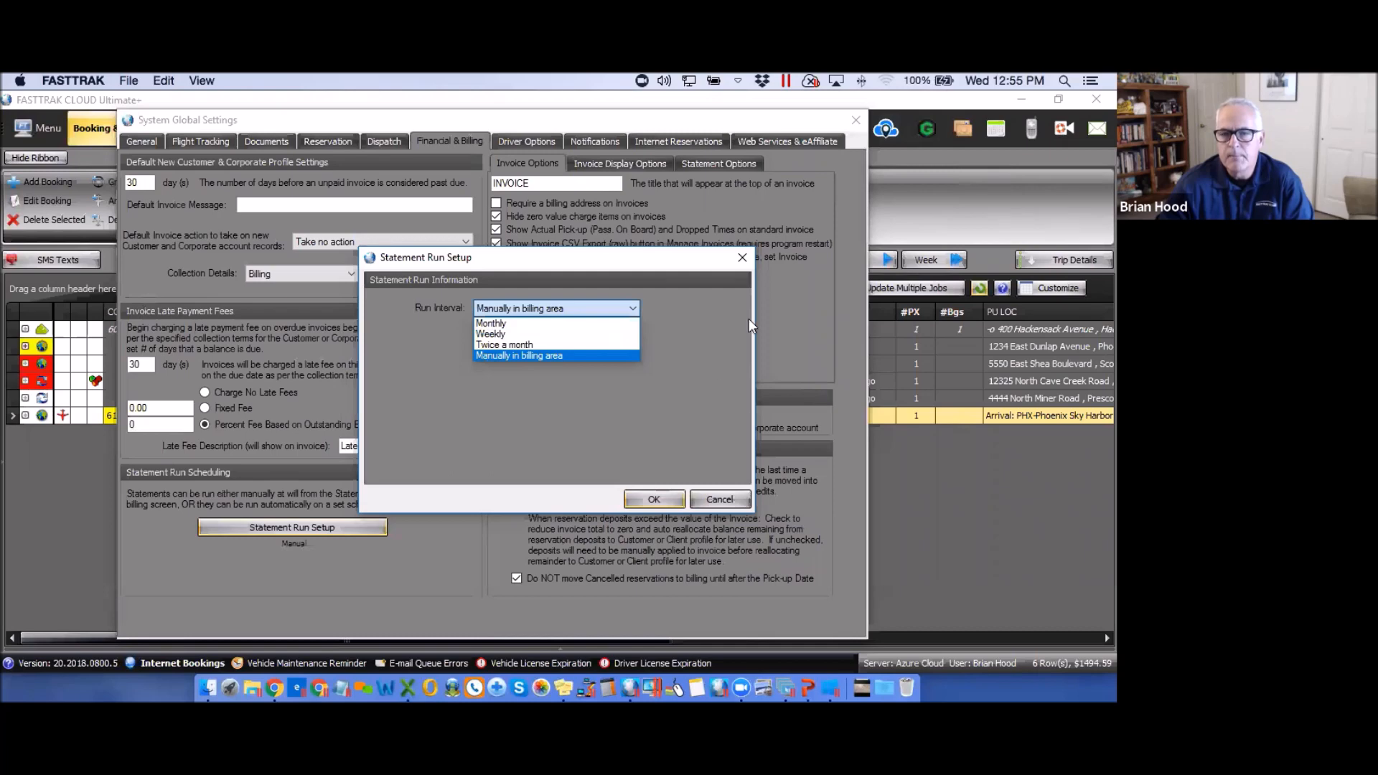
{"action": "left_click", "coordinate": [742, 260]}
{"action": "left_click", "coordinate": [740, 257]}
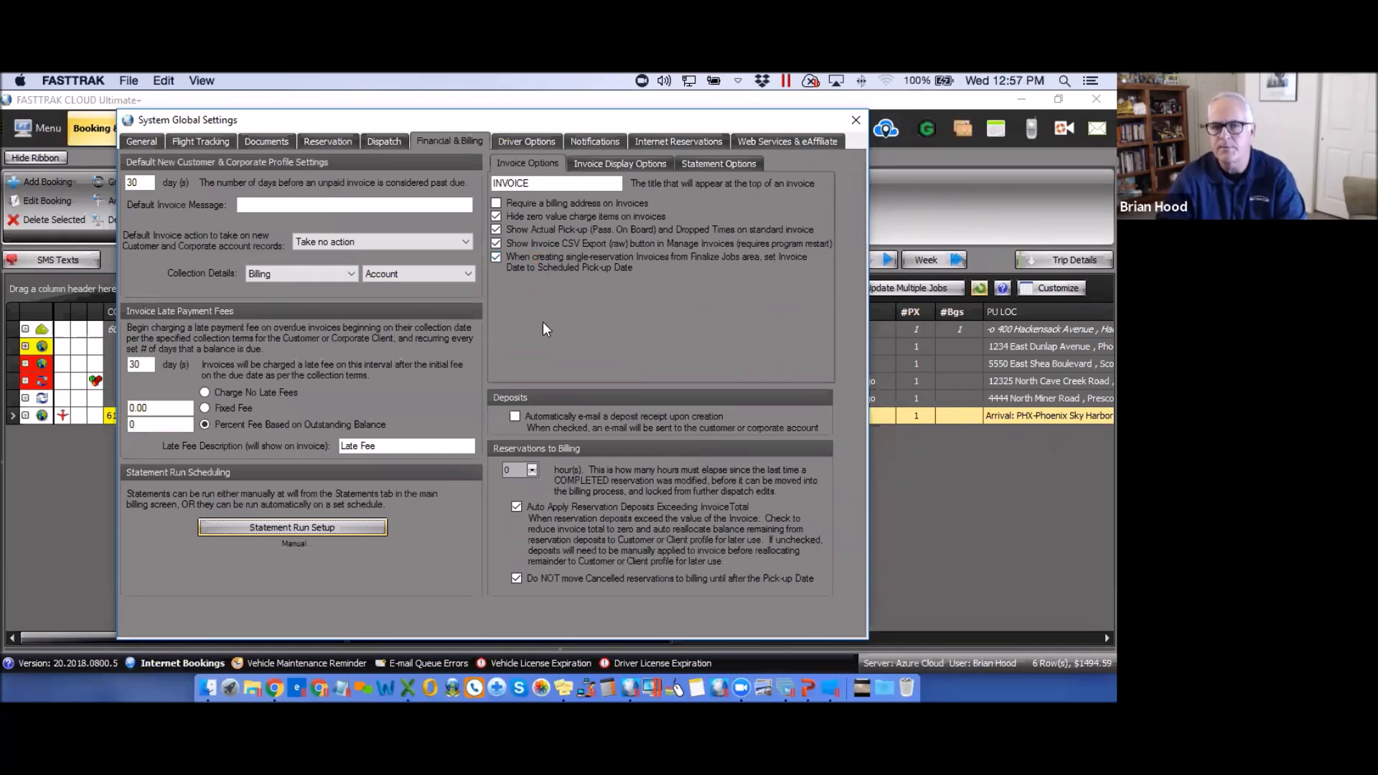
- Review the invoice display options, and turn on excluding zero balance invoices from statements
{"action": "left_click", "coordinate": [615, 163]}
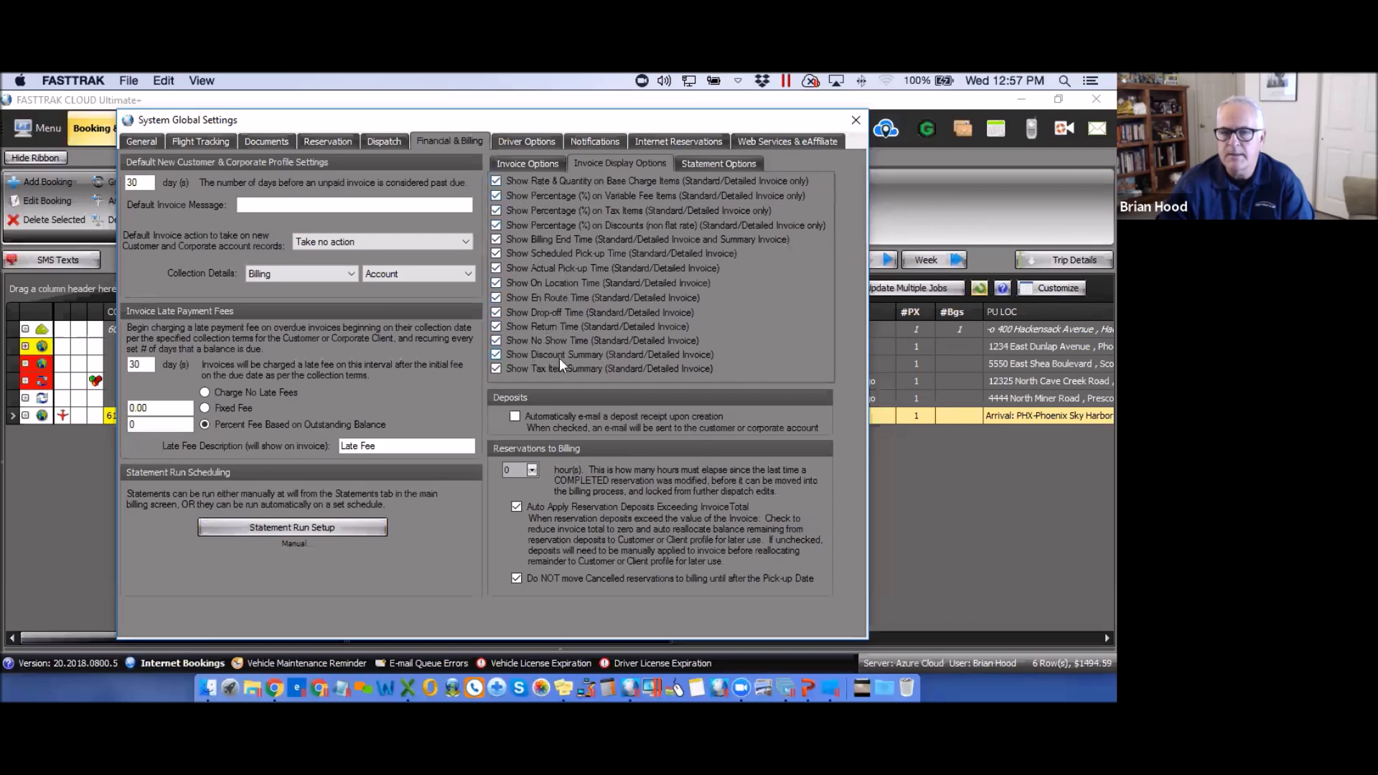
{"action": "left_click", "coordinate": [717, 162]}
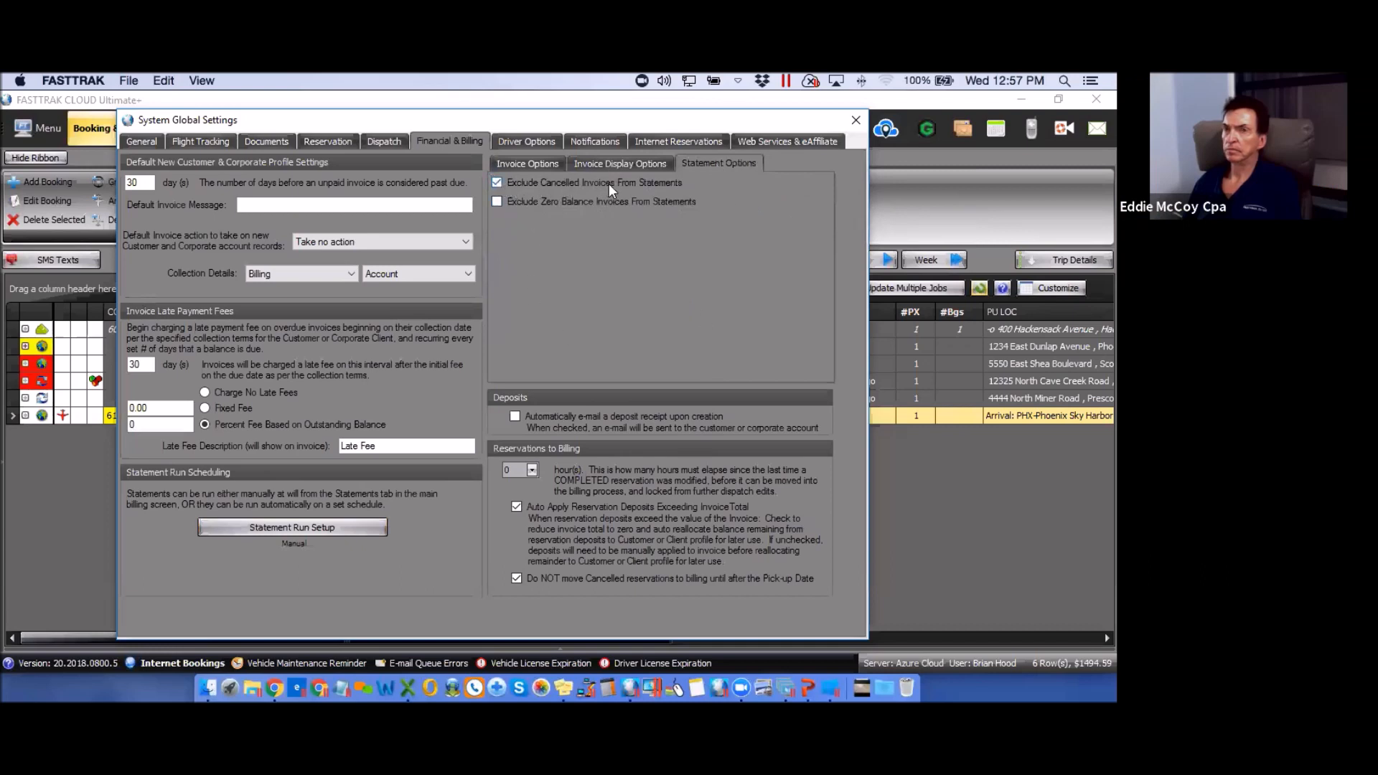
{"action": "left_click", "coordinate": [495, 201]}
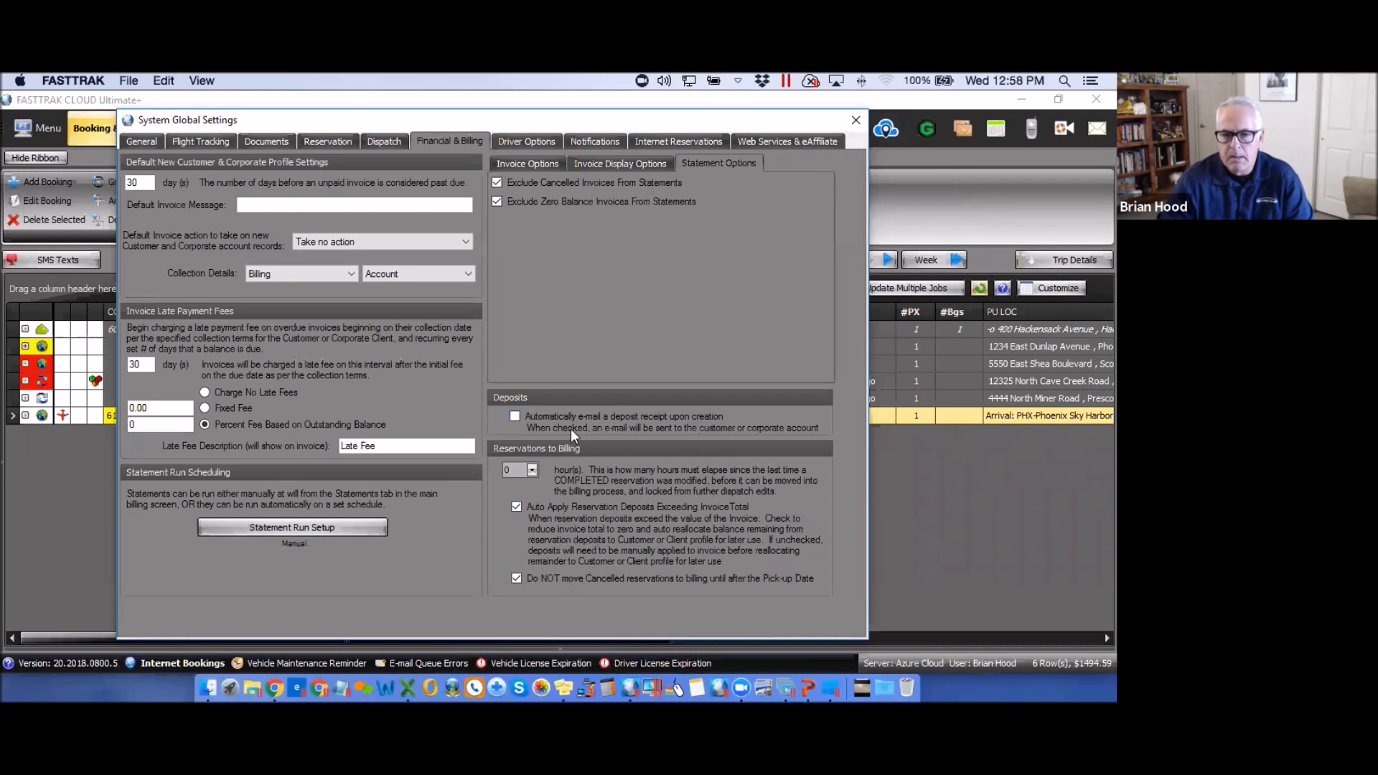
- Examine the hour choices for how long completed reservations wait before moving to billing, keeping 0
{"action": "left_click", "coordinate": [533, 472]}
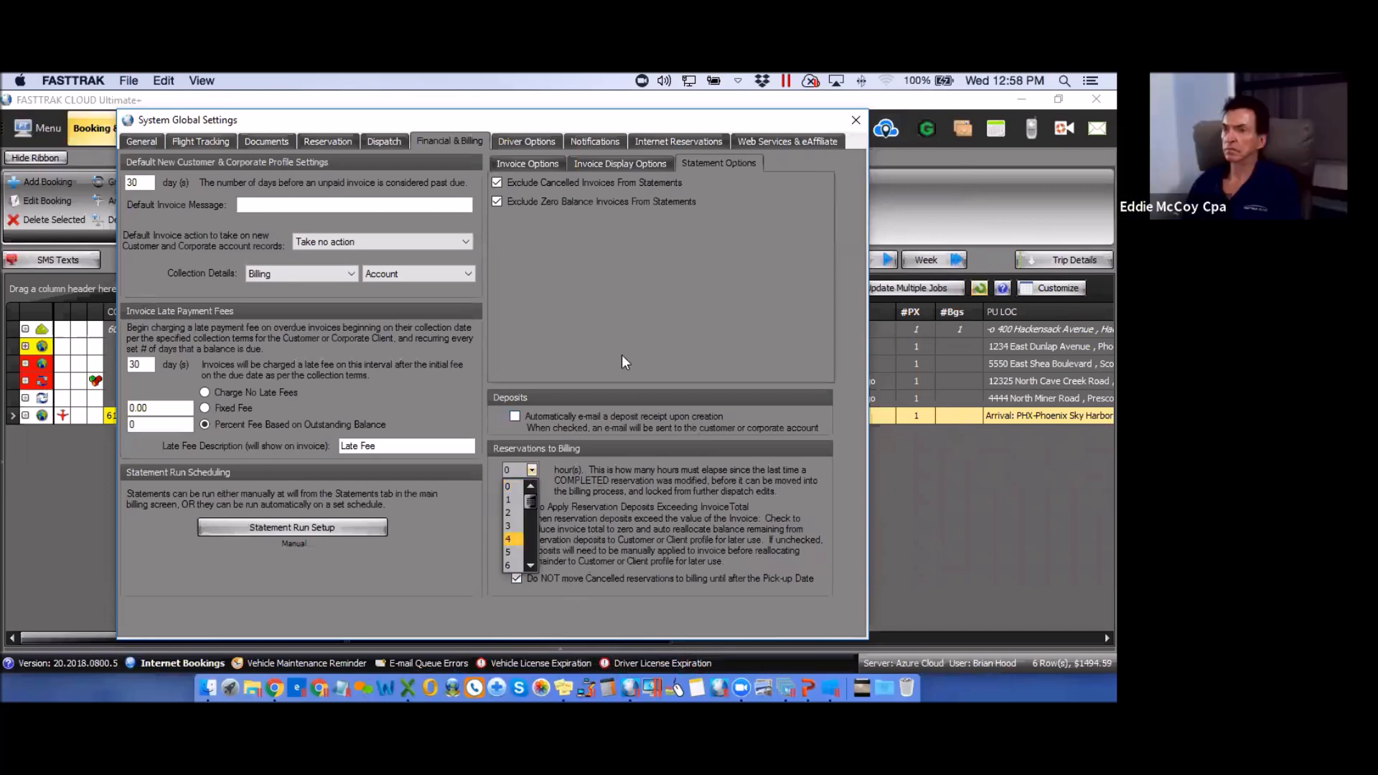
{"action": "left_click", "coordinate": [609, 315]}
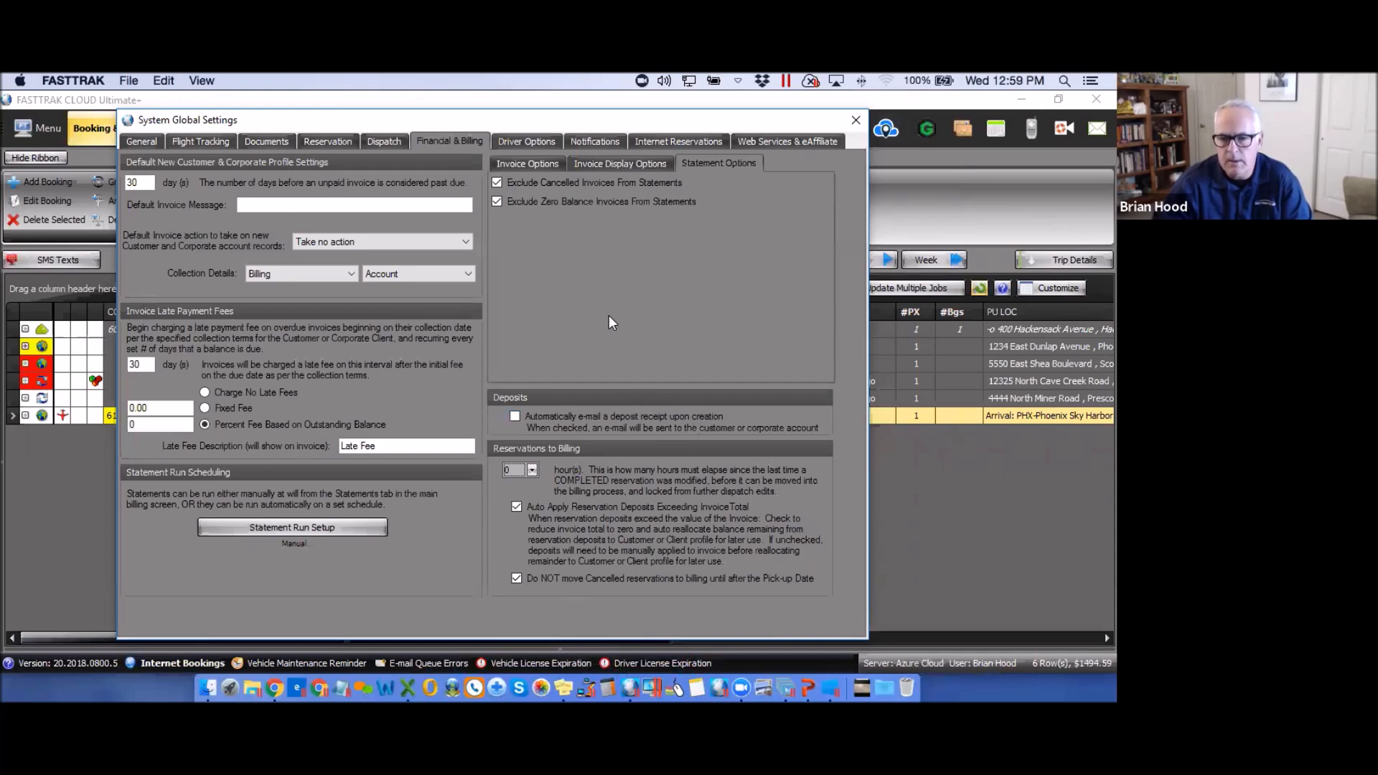
{"action": "left_click", "coordinate": [531, 471]}
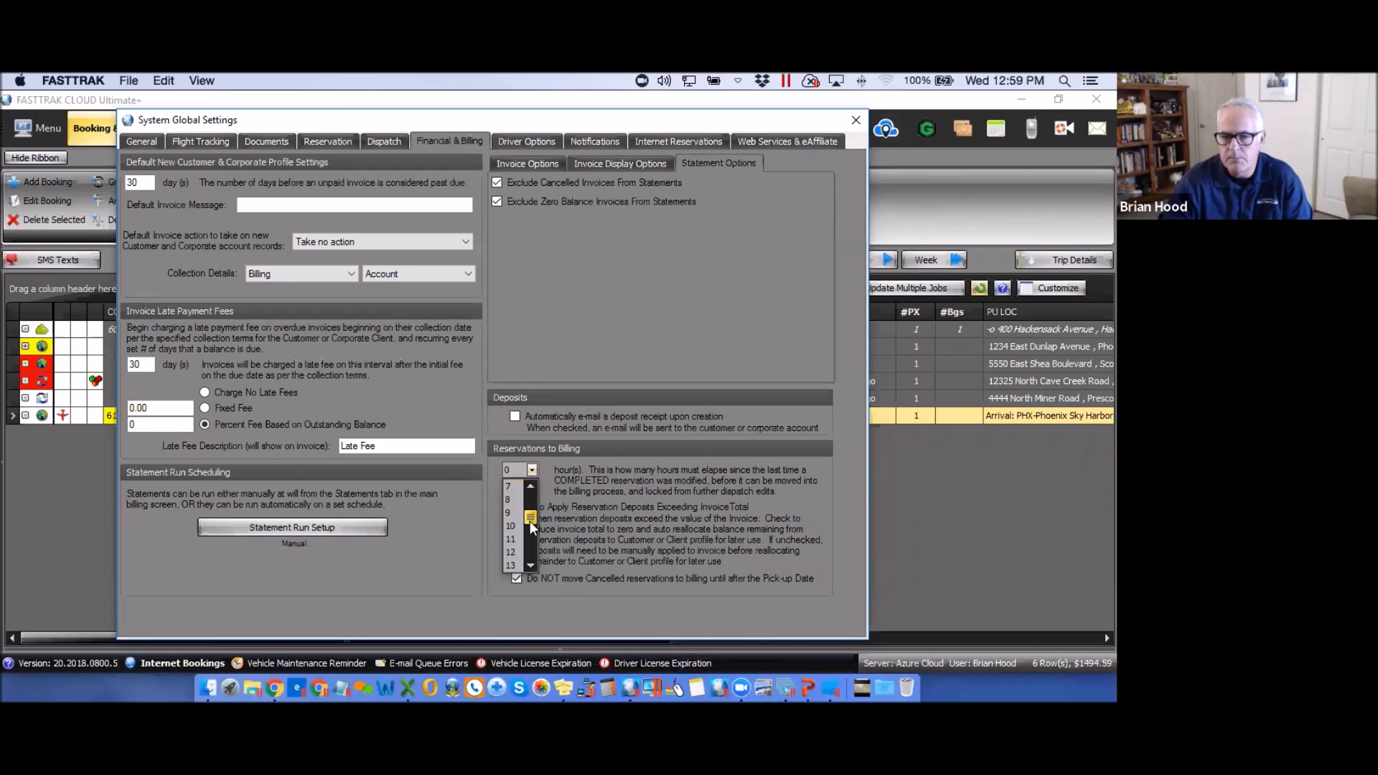
{"action": "scroll", "coordinate": [530, 500], "scroll_direction": "down", "scroll_amount": 2}
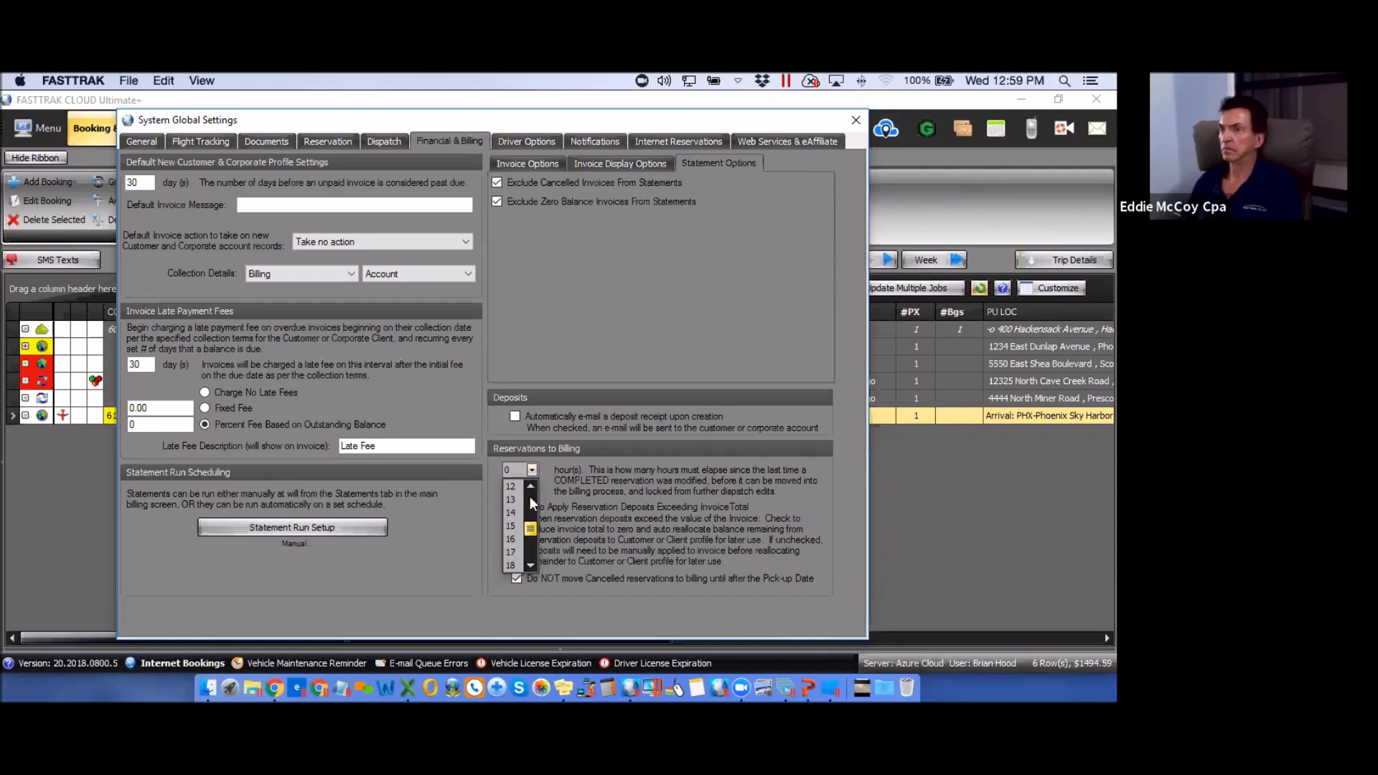
{"action": "left_click_drag", "start_coordinate": [531, 533], "coordinate": [532, 490]}
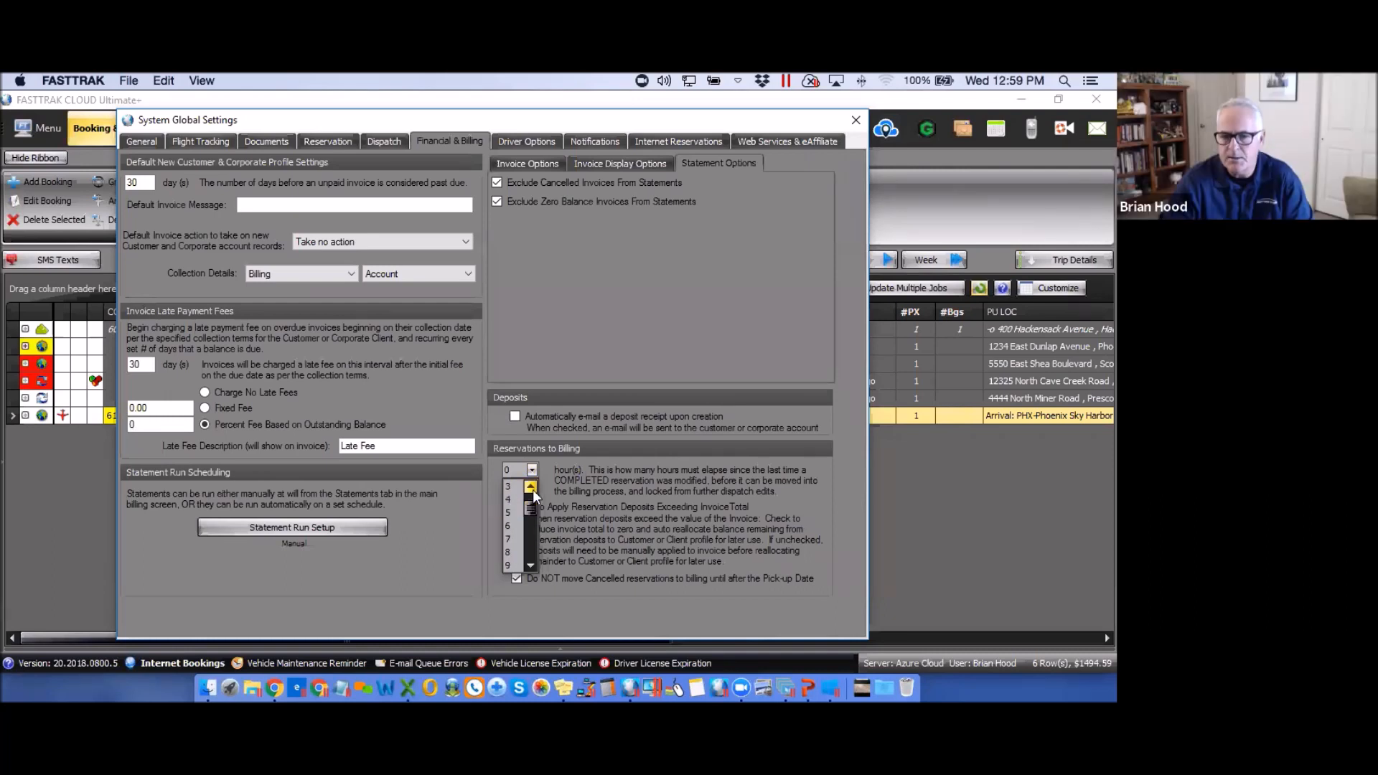
{"action": "scroll", "coordinate": [531, 488], "scroll_direction": "down", "scroll_amount": 4}
{"action": "scroll", "coordinate": [531, 488], "scroll_direction": "up", "scroll_amount": 1}
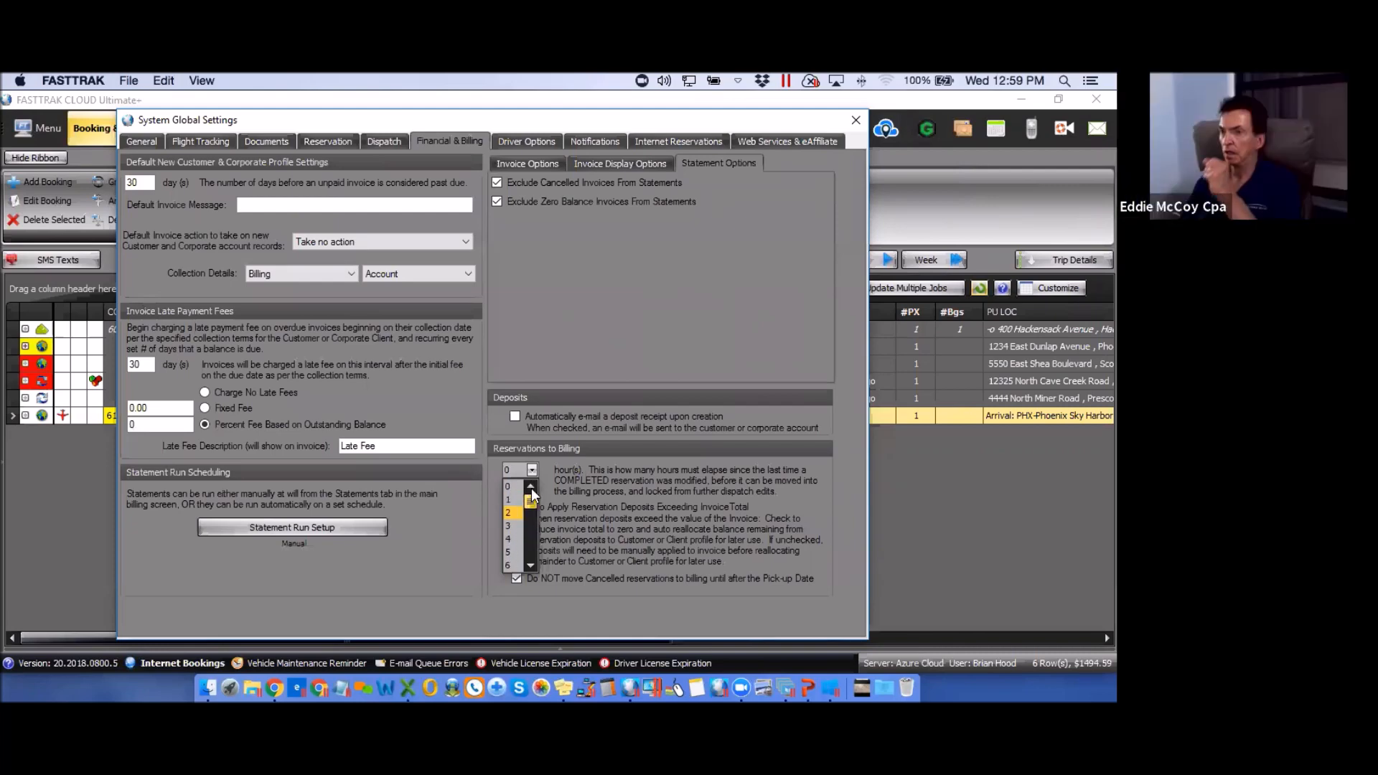
{"action": "left_click", "coordinate": [661, 282]}
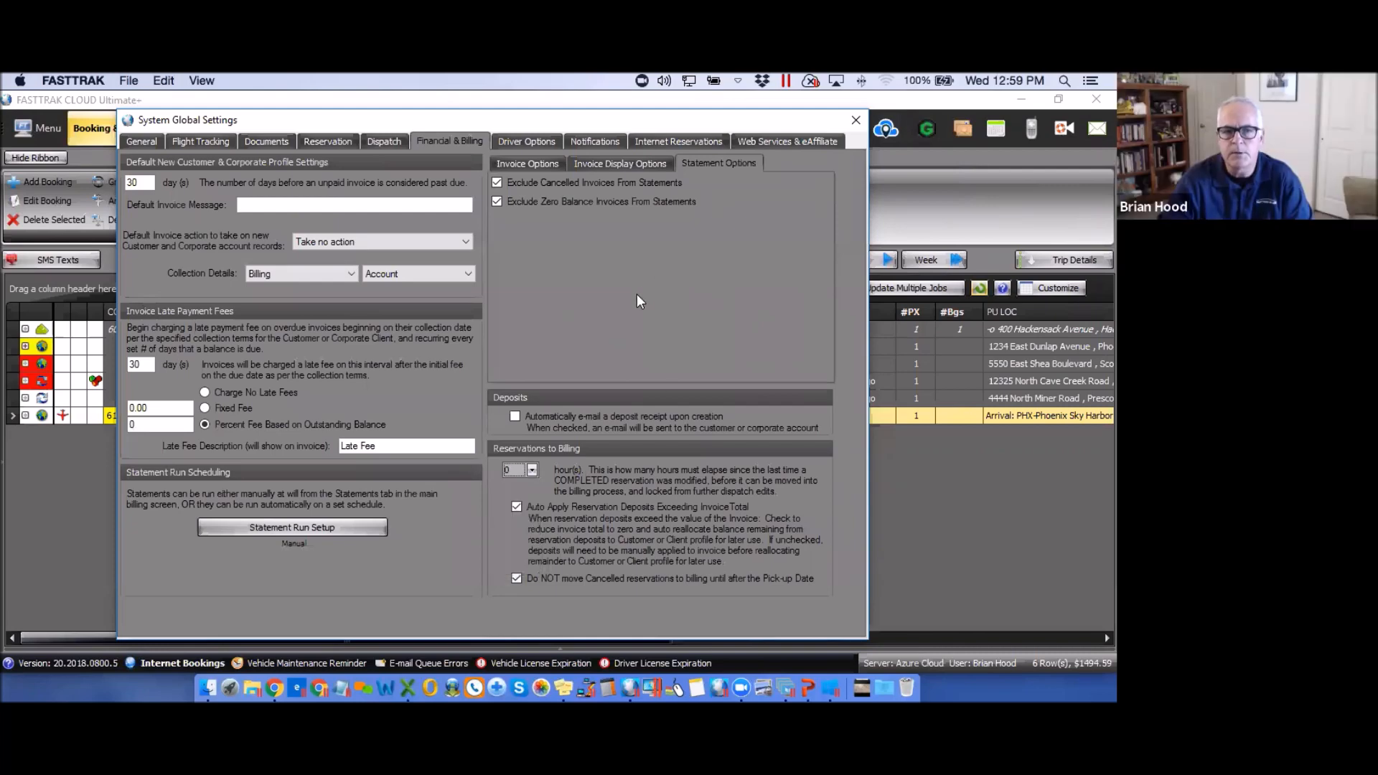
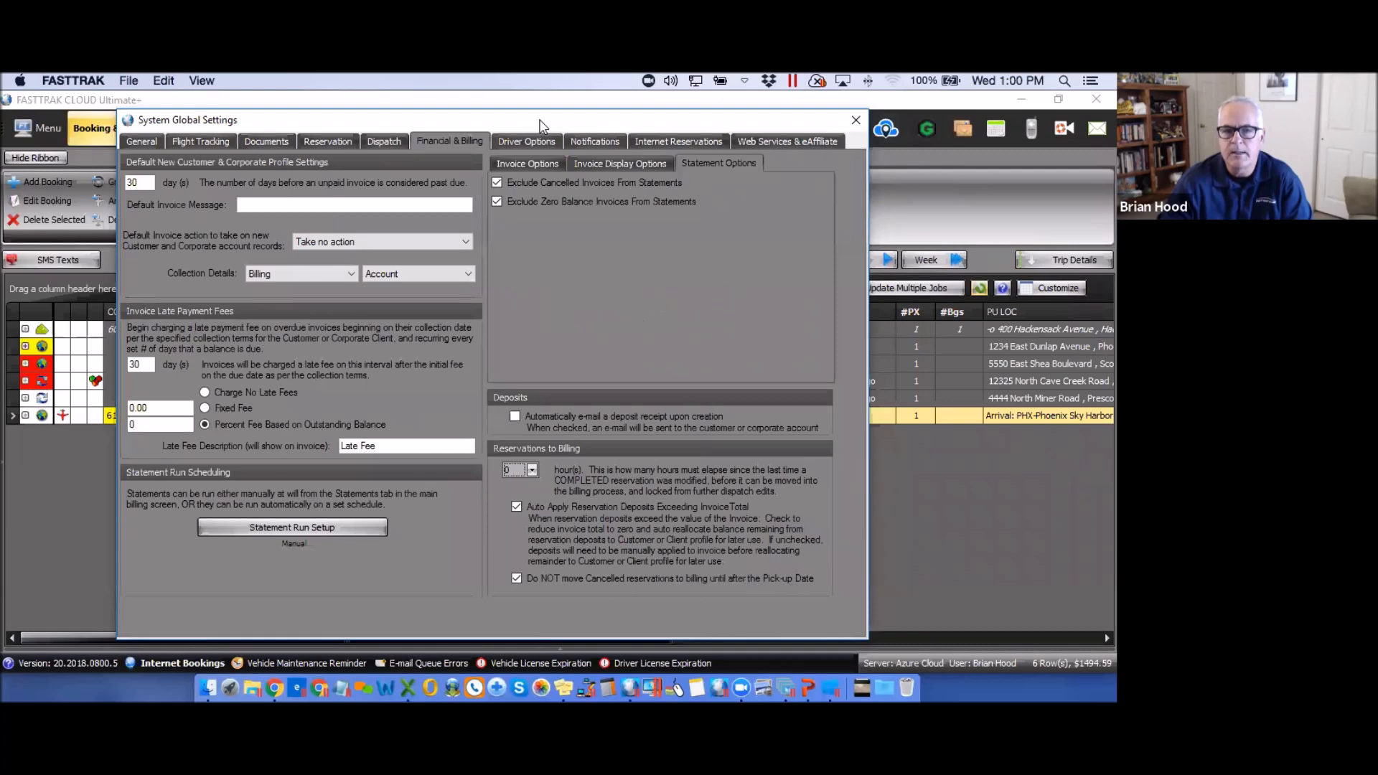
- Review the driver options, including the employee pay settings and the fixed pay description
{"action": "left_click", "coordinate": [527, 141]}
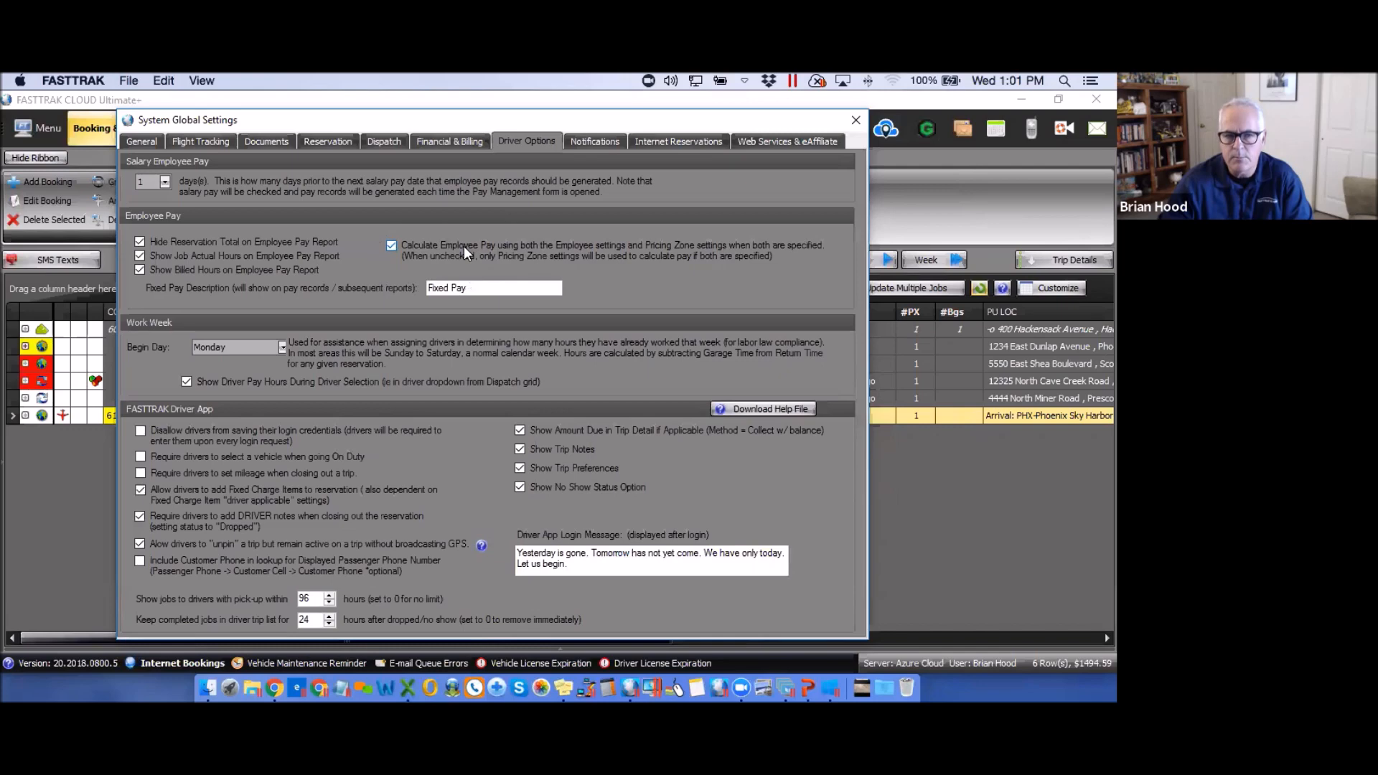
{"action": "left_click_drag", "start_coordinate": [553, 288], "coordinate": [413, 287]}
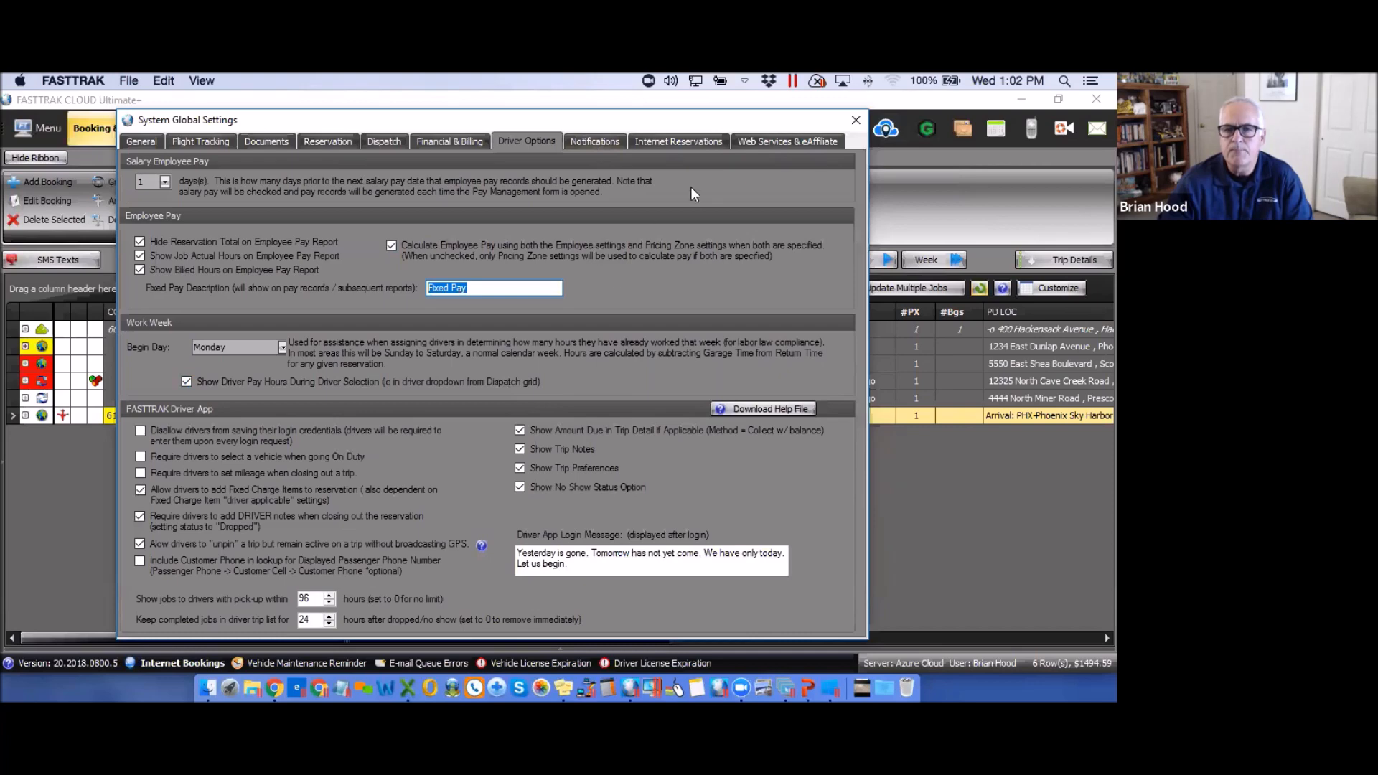
- Review the notification settings, including the copy addresses for invoices and trip deletions and the subject of the booking confirmation e-mail
{"action": "left_click_drag", "start_coordinate": [177, 123], "coordinate": [177, 148]}
{"action": "left_click", "coordinate": [587, 166]}
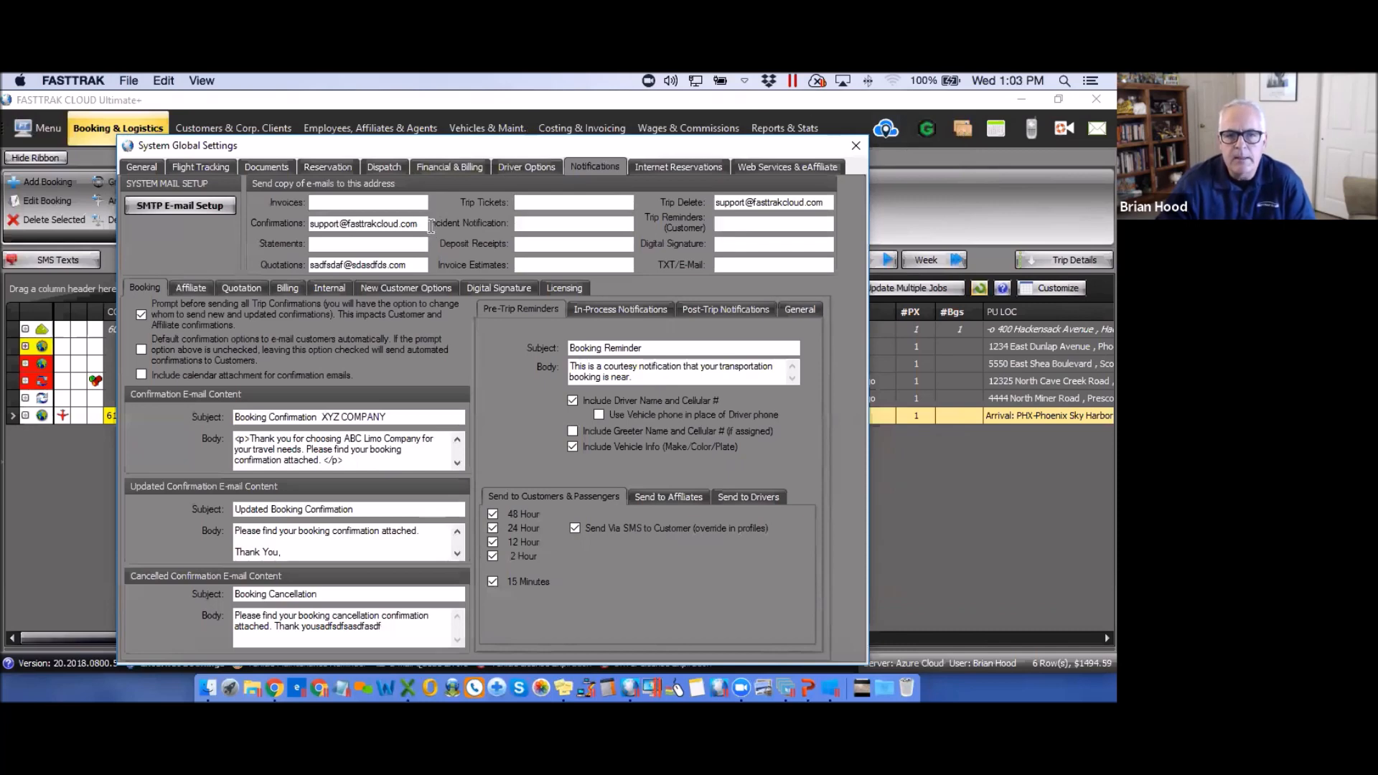
{"action": "left_click", "coordinate": [329, 202]}
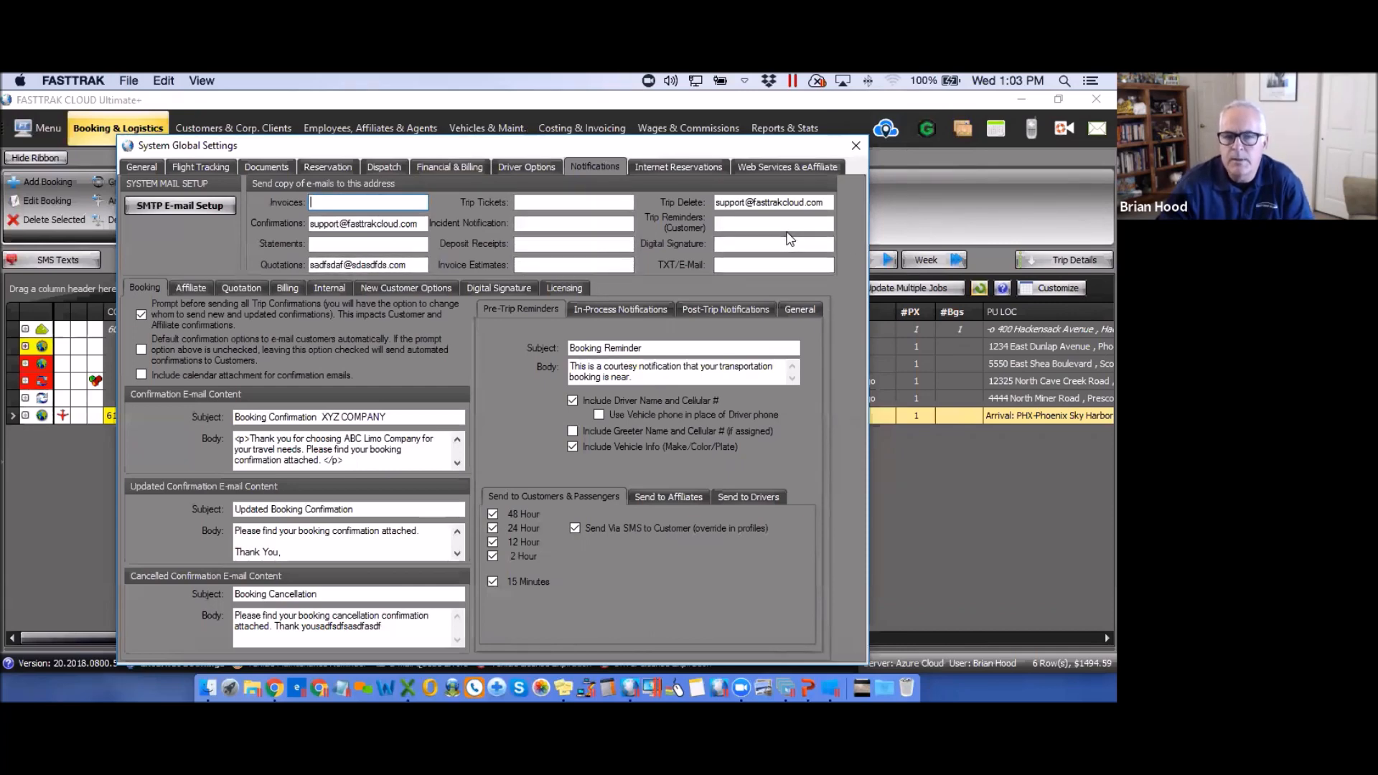
{"action": "left_click_drag", "start_coordinate": [826, 203], "coordinate": [699, 205]}
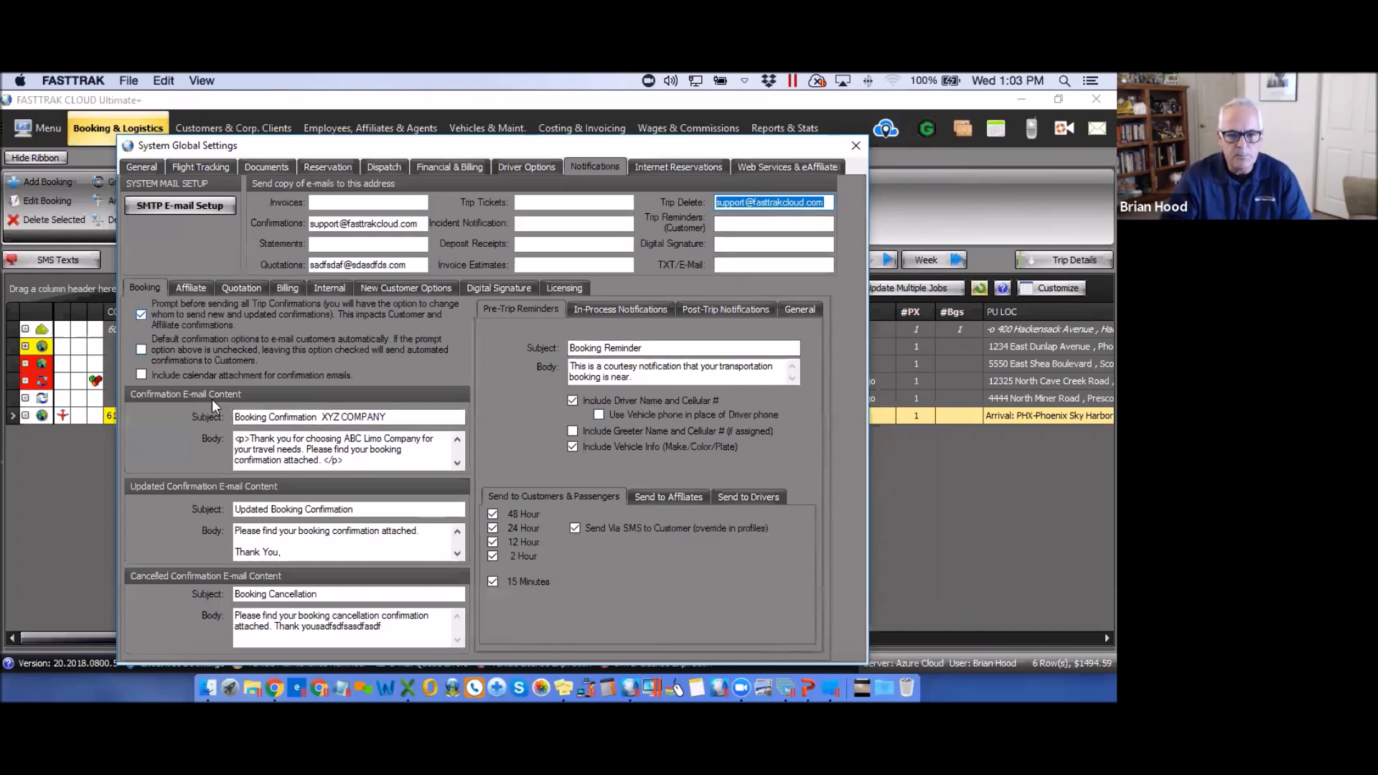
{"action": "left_click_drag", "start_coordinate": [409, 415], "coordinate": [219, 416]}
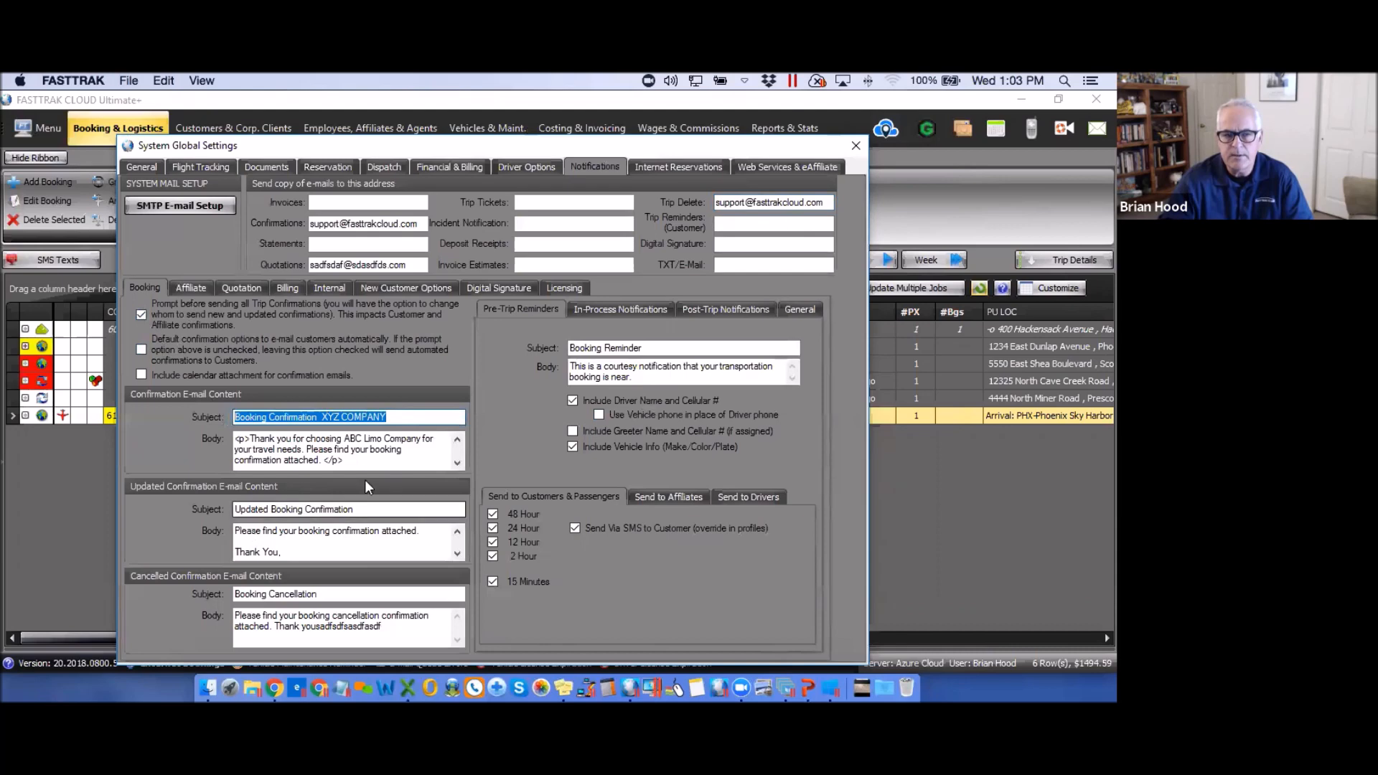
- Review the booking confirmation e-mail body and the pre-trip reminder settings for customers, affiliates and drivers
{"action": "left_click_drag", "start_coordinate": [344, 461], "coordinate": [227, 433]}
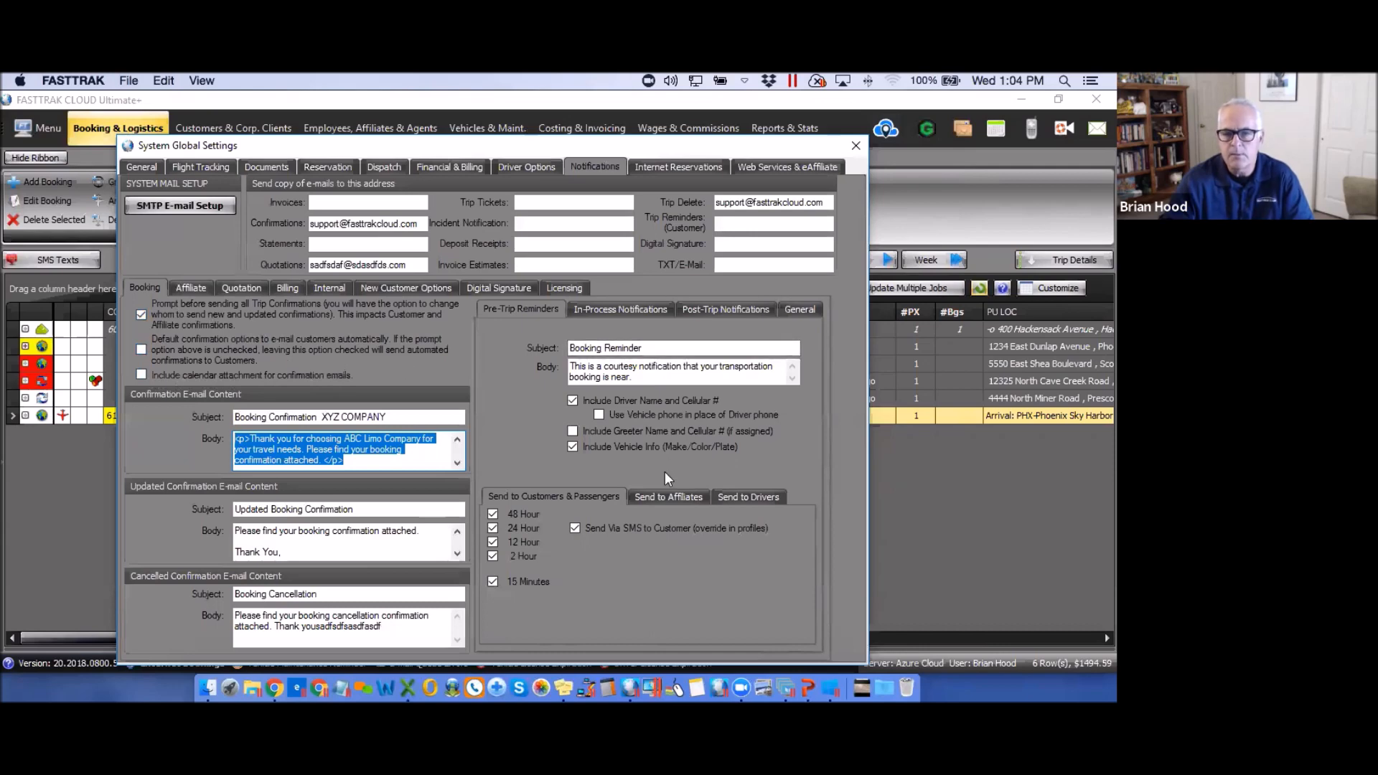
{"action": "left_click_drag", "start_coordinate": [643, 348], "coordinate": [566, 345]}
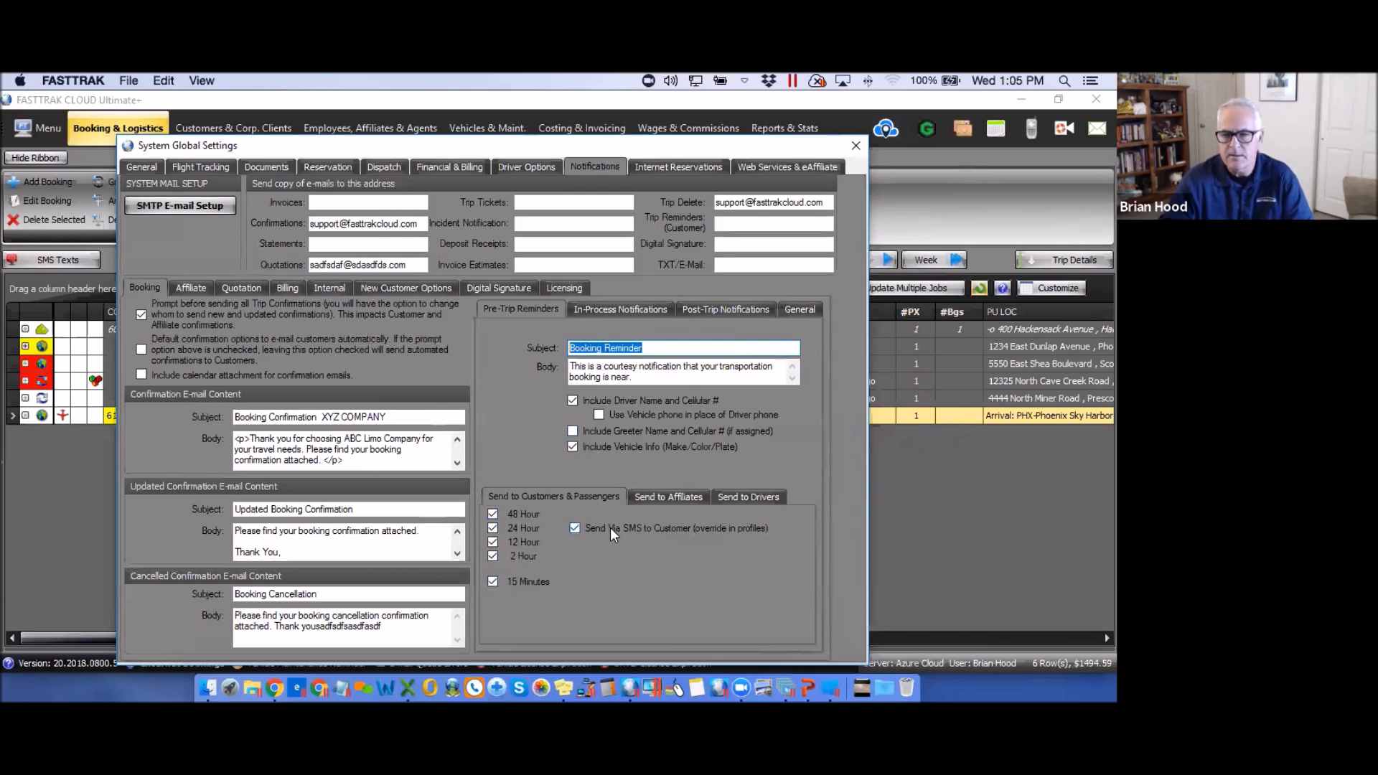
{"action": "left_click", "coordinate": [676, 496]}
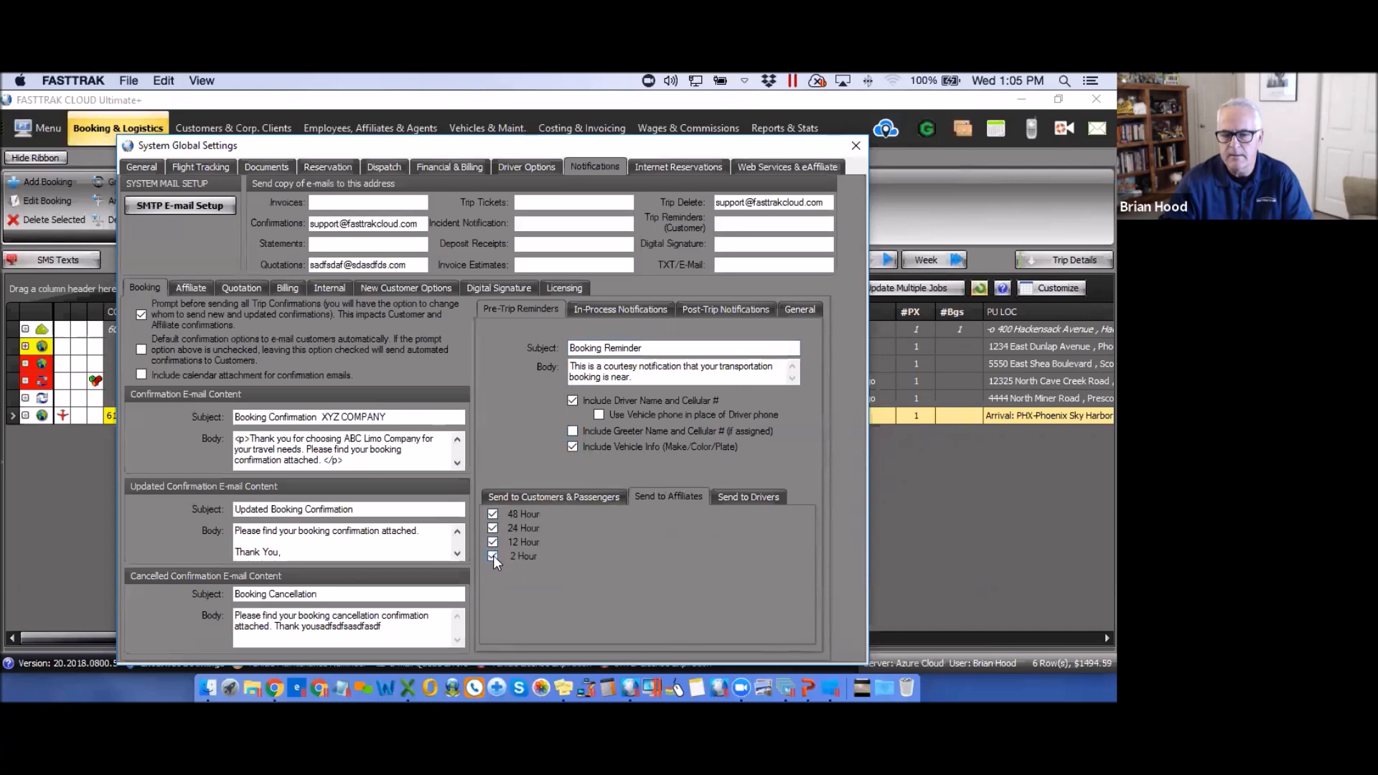
{"action": "left_click", "coordinate": [755, 497]}
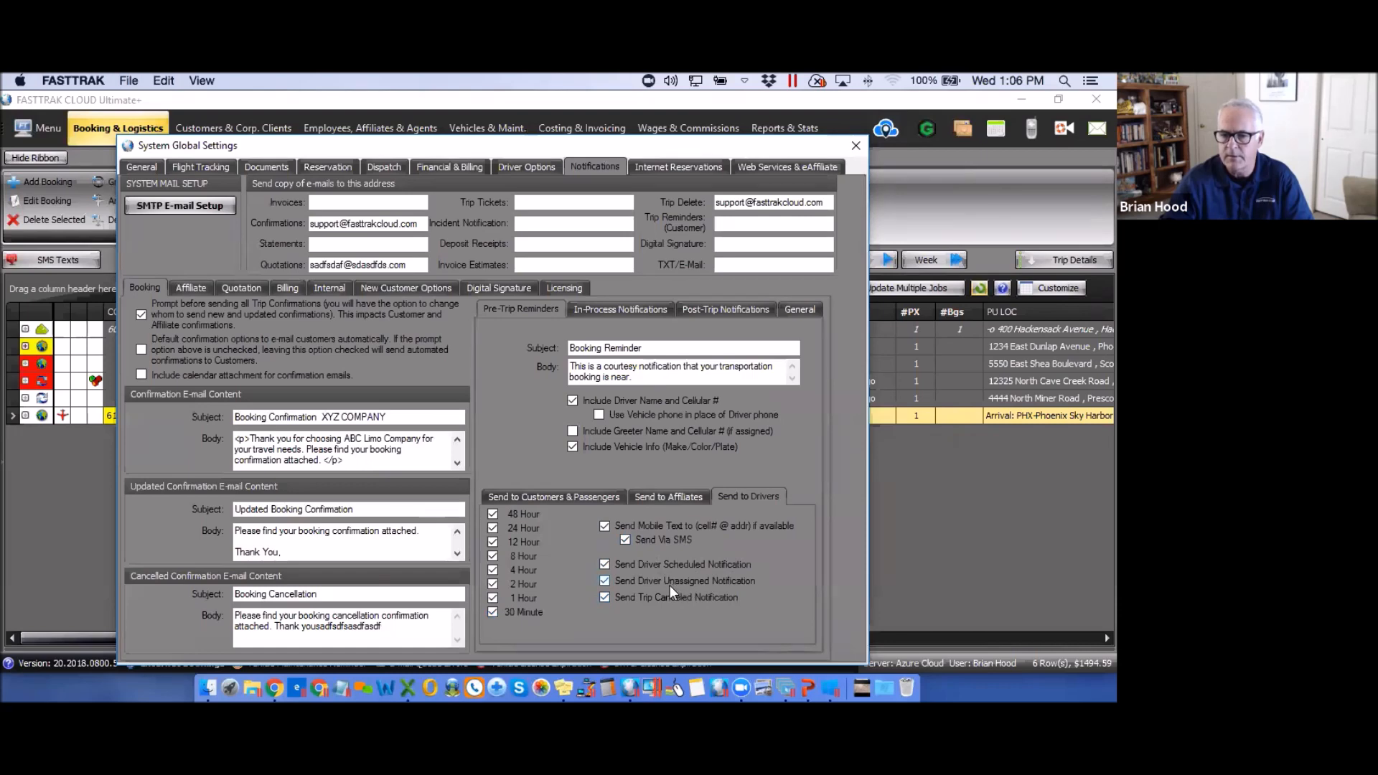
- Review the in-process, post-trip and general booking notification settings, including the subject and body of the thank-you e-mail
{"action": "left_click", "coordinate": [618, 310]}
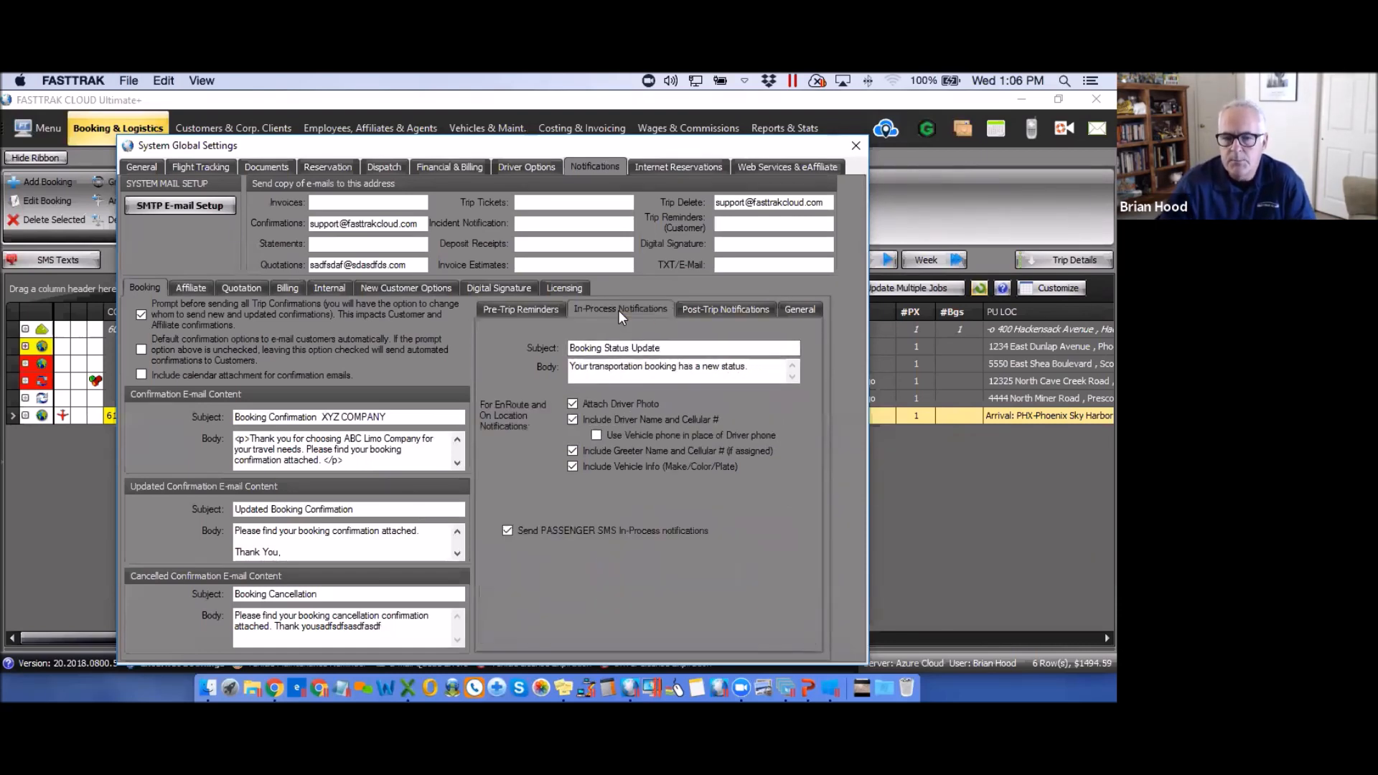
{"action": "left_click", "coordinate": [668, 348]}
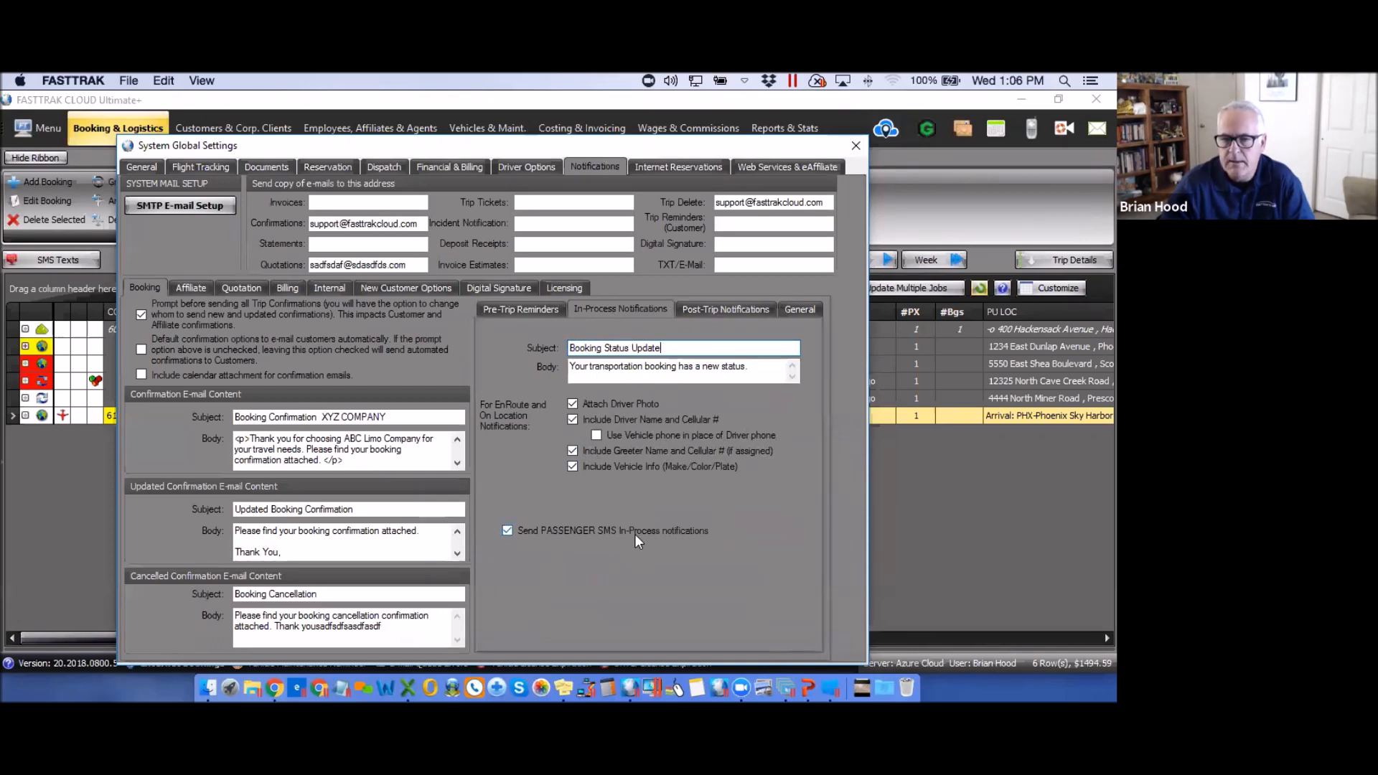
{"action": "left_click", "coordinate": [732, 310]}
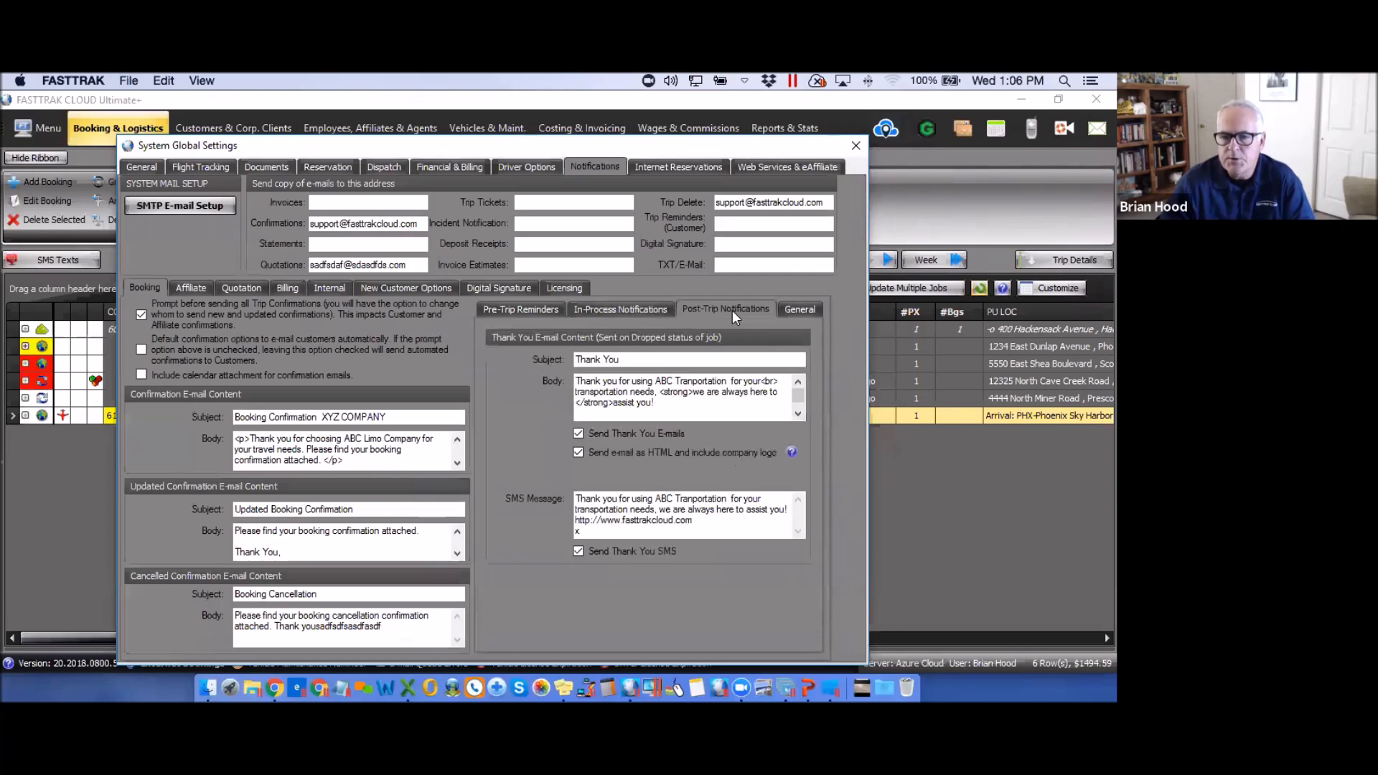
{"action": "left_click_drag", "start_coordinate": [630, 359], "coordinate": [569, 356]}
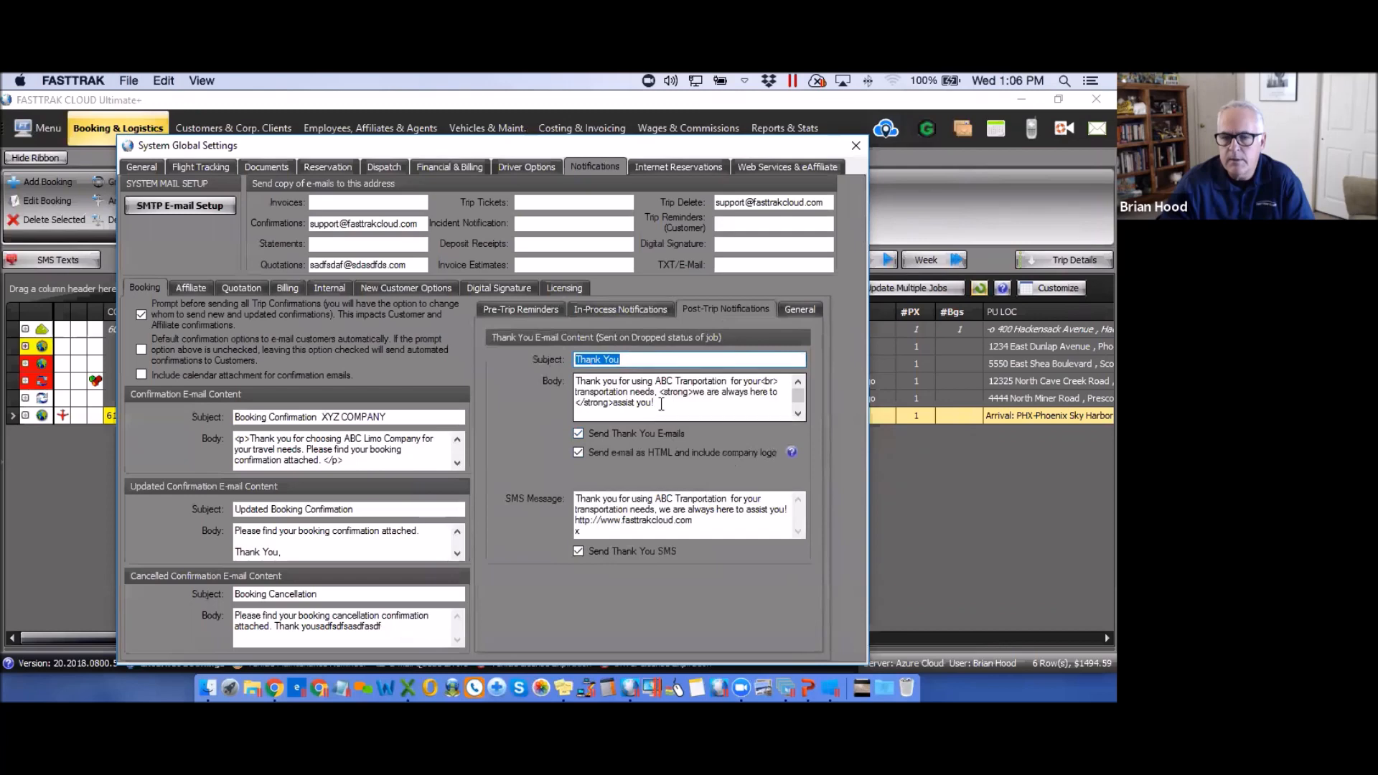
{"action": "left_click_drag", "start_coordinate": [661, 404], "coordinate": [574, 391]}
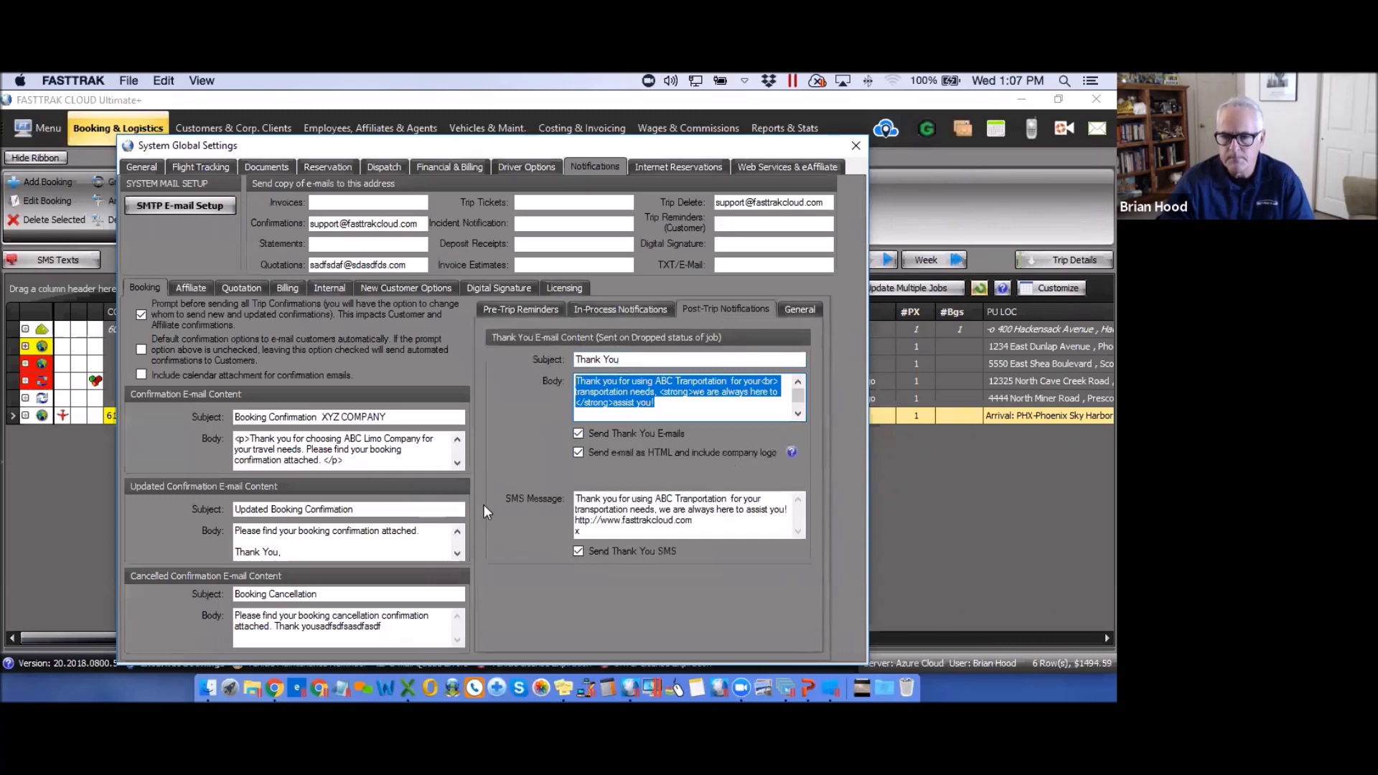
{"action": "left_click_drag", "start_coordinate": [666, 403], "coordinate": [572, 381]}
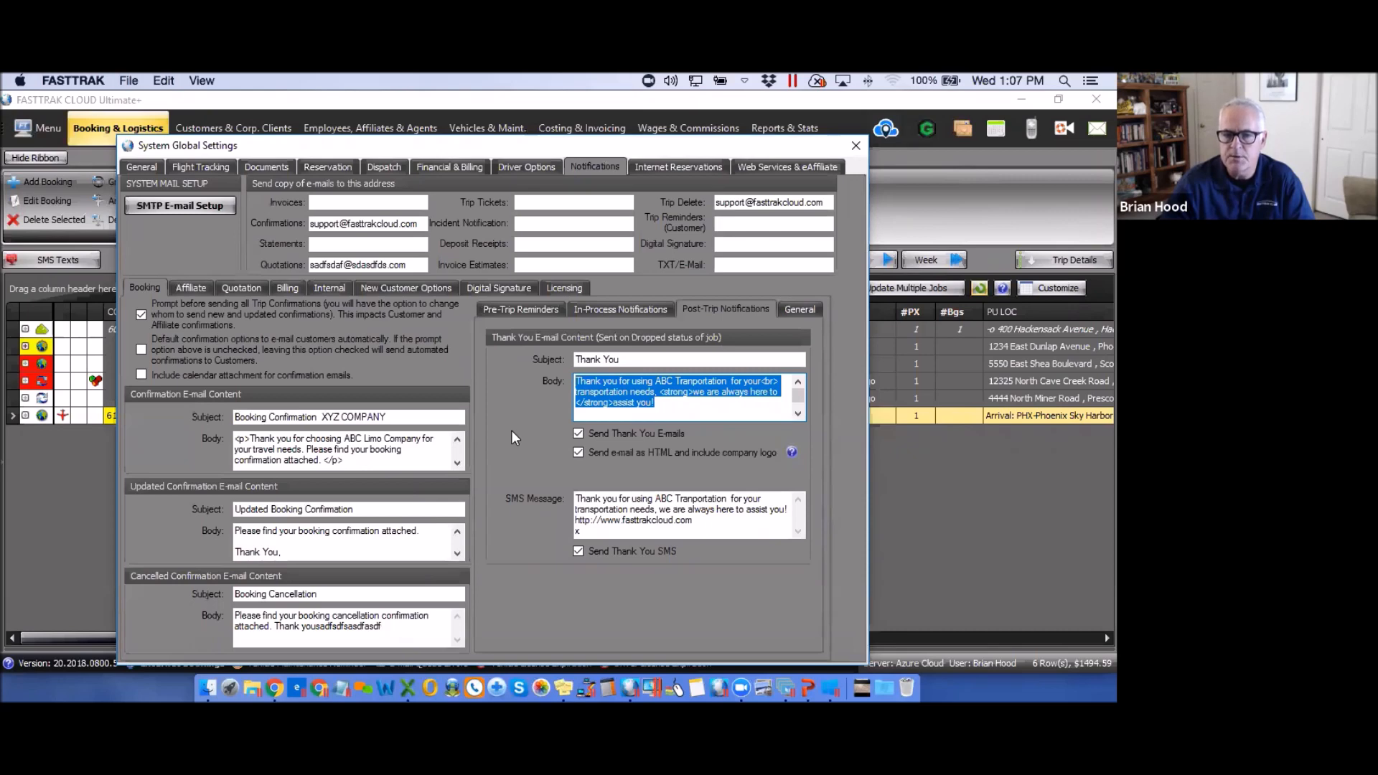
{"action": "left_click", "coordinate": [804, 309]}
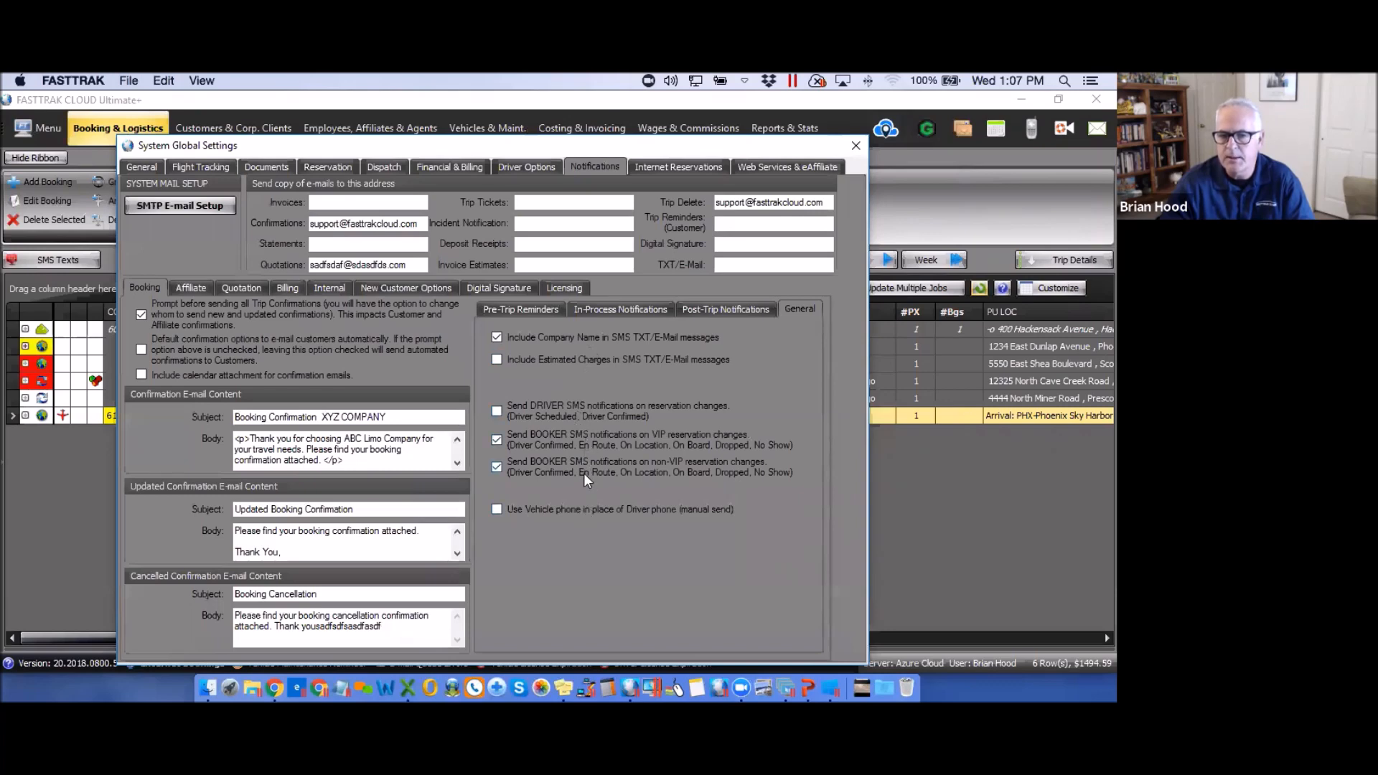
- Review the affiliate confirmation e-mail content, including the farm-out subject and the note sent to affiliates unassigned from a reservation
{"action": "left_click", "coordinate": [195, 287]}
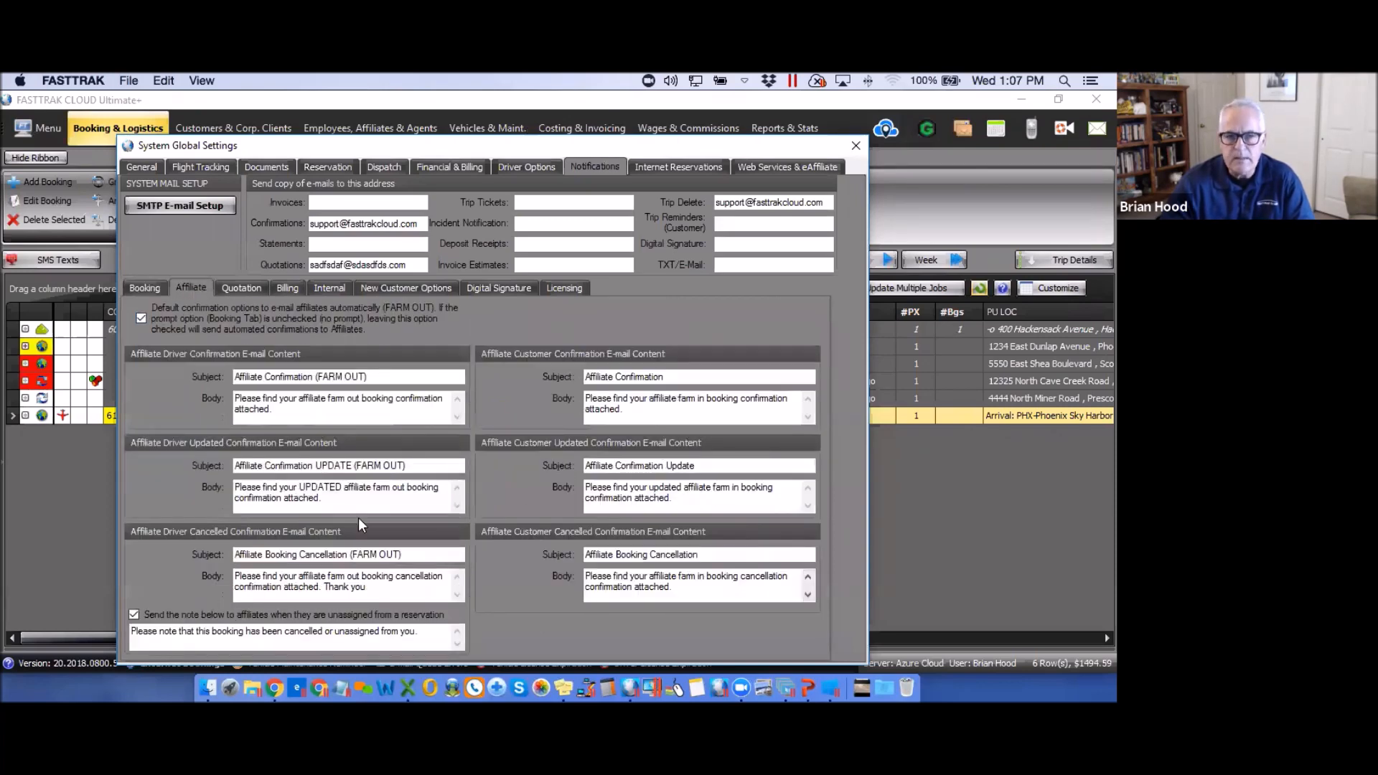
{"action": "left_click_drag", "start_coordinate": [370, 377], "coordinate": [227, 378]}
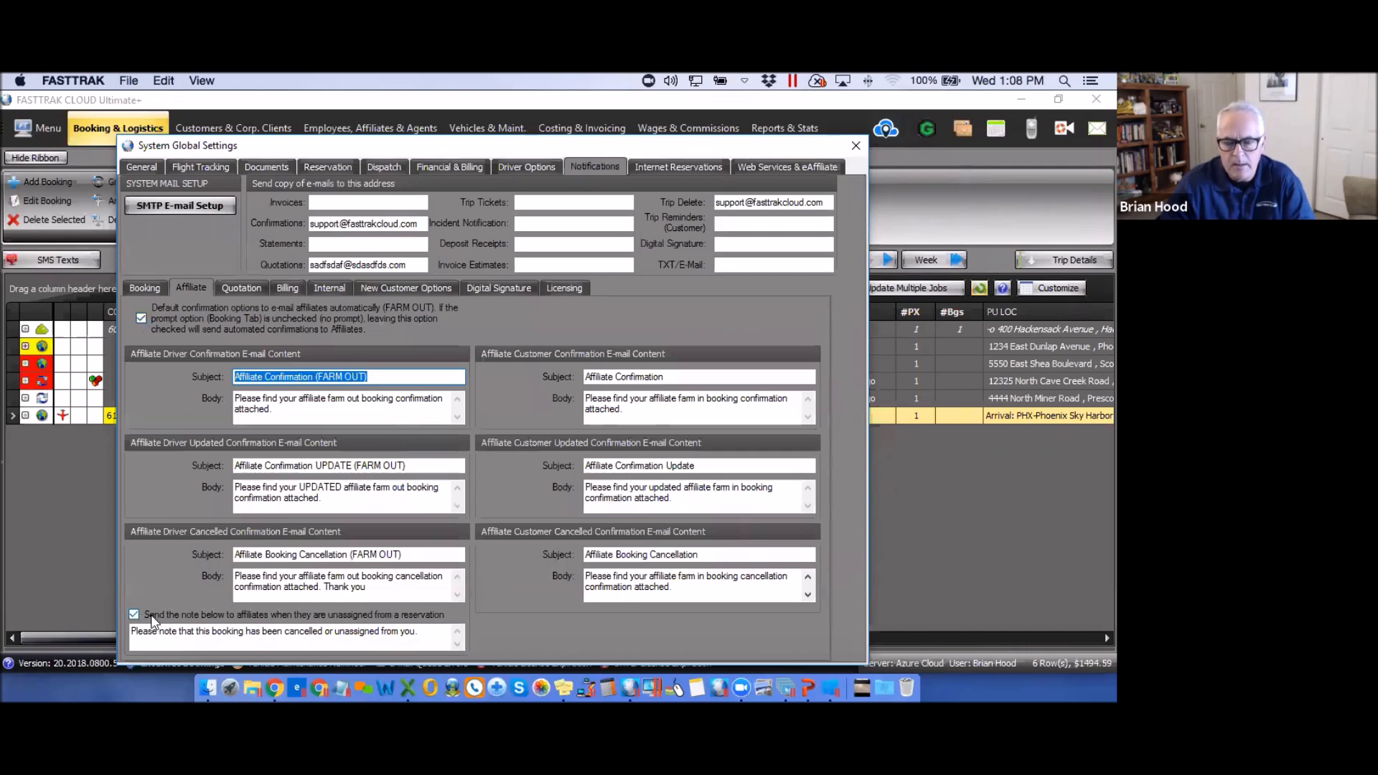
{"action": "left_click", "coordinate": [418, 633]}
{"action": "left_click_drag", "start_coordinate": [410, 634], "coordinate": [129, 633]}
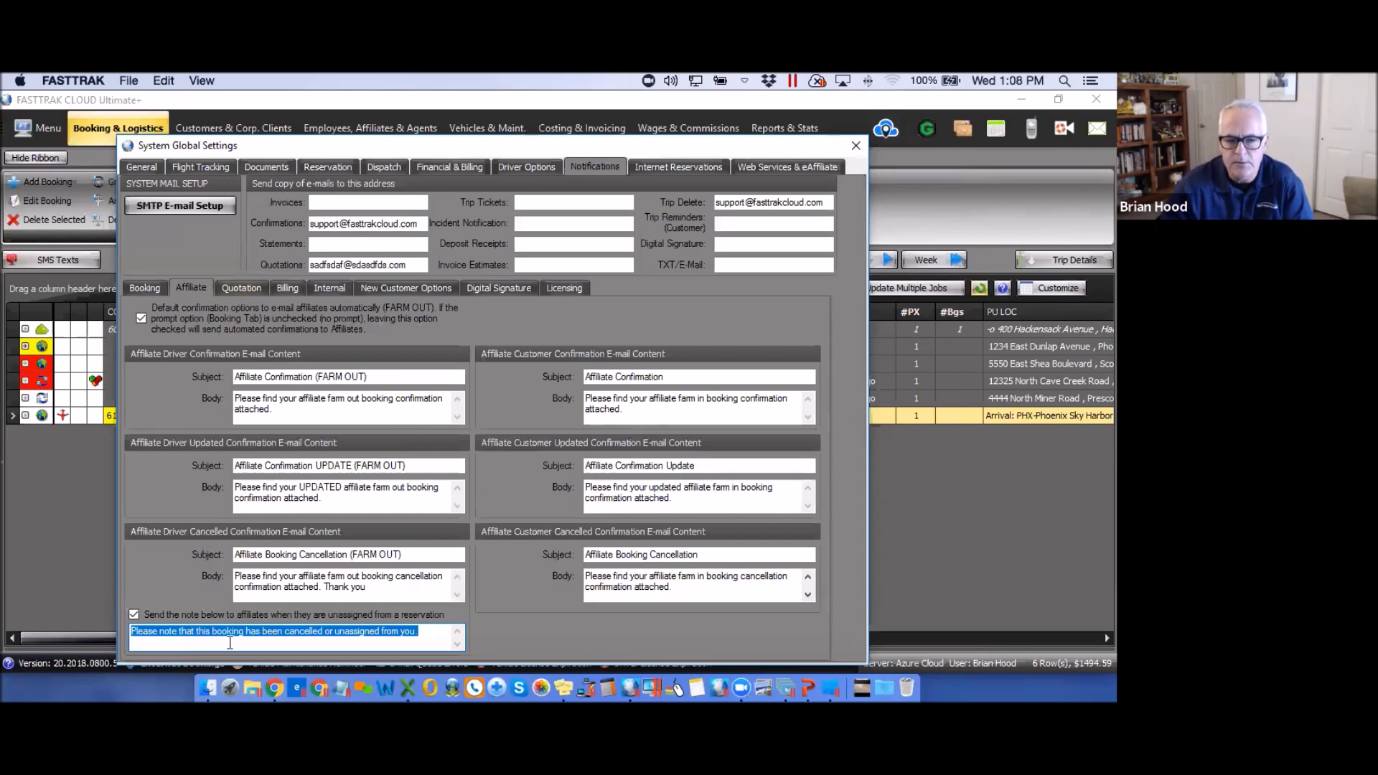
- Review the quotation and billing e-mail content and the internal daily reservation report e-mail address
{"action": "left_click", "coordinate": [243, 287]}
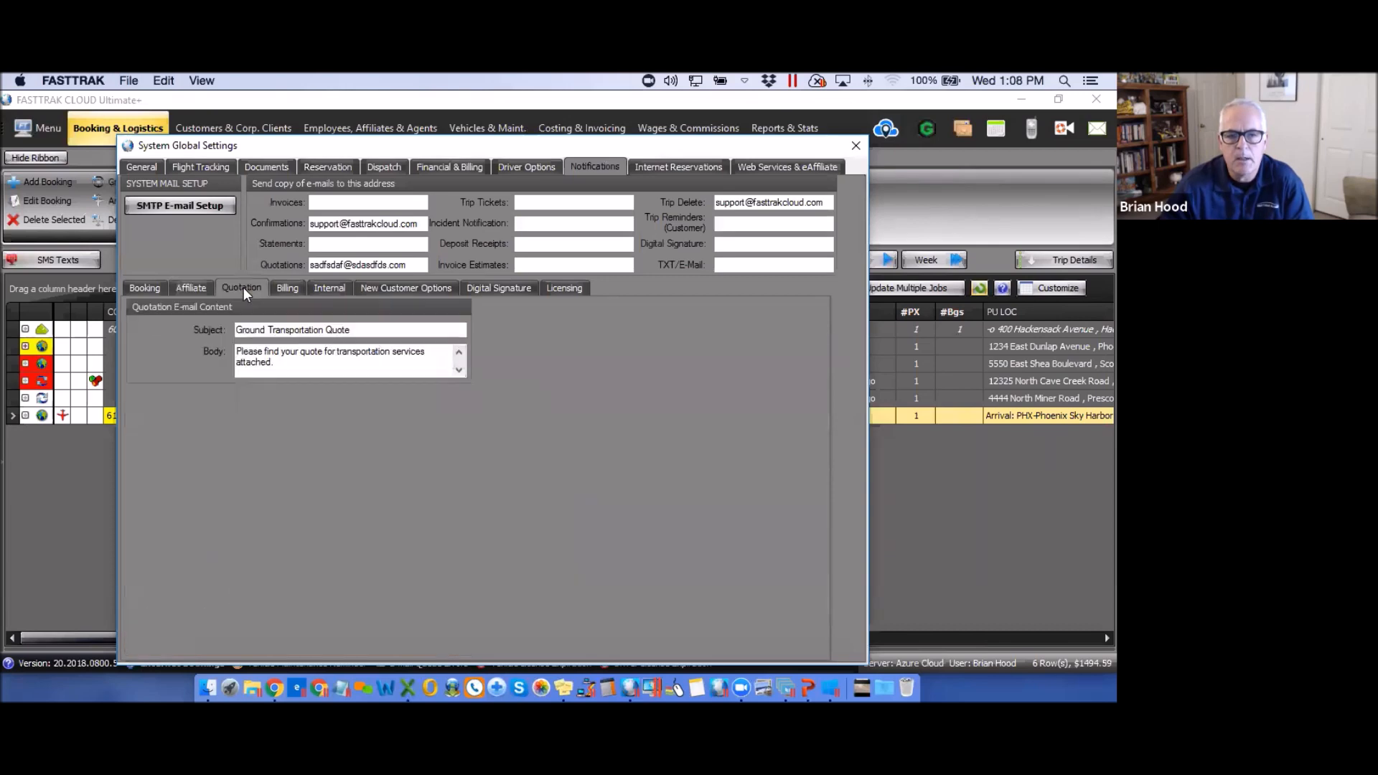
{"action": "left_click", "coordinate": [289, 289]}
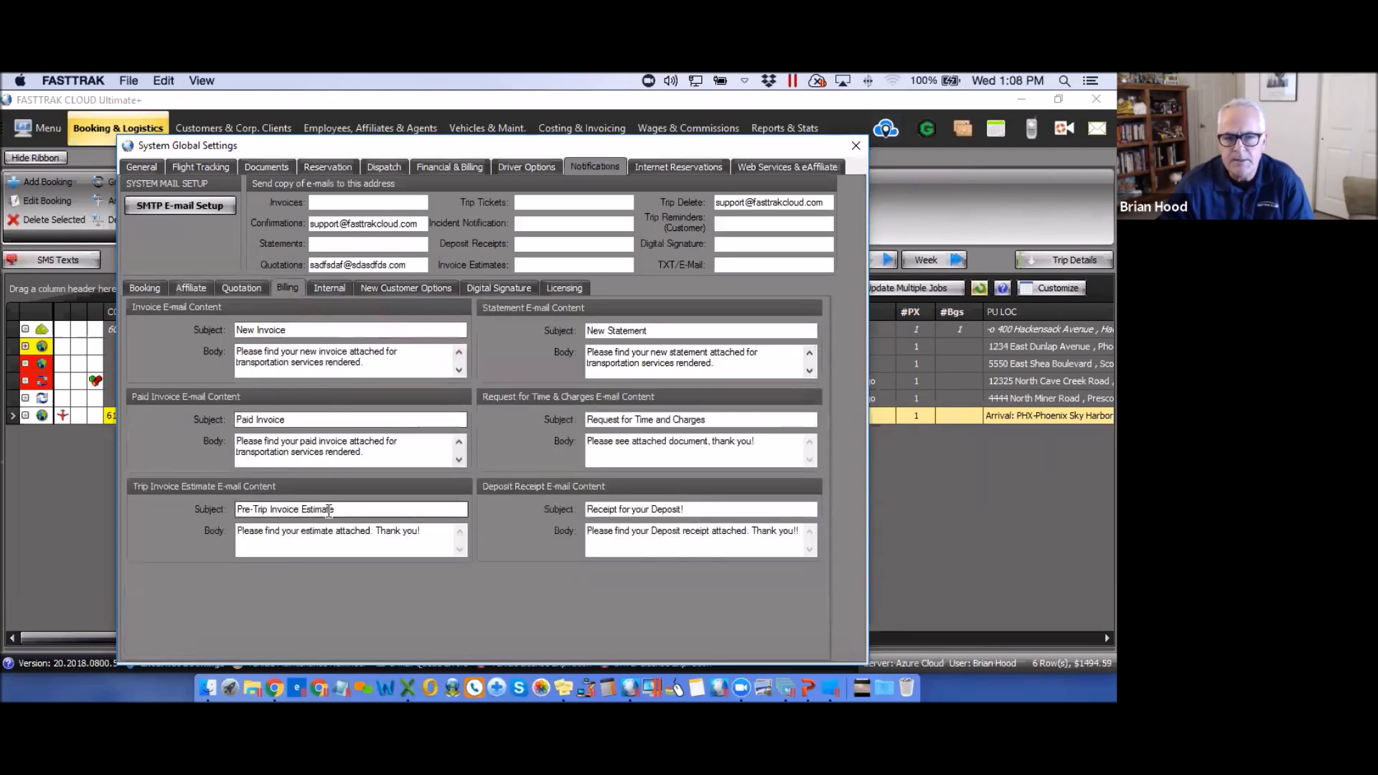
{"action": "left_click", "coordinate": [330, 287]}
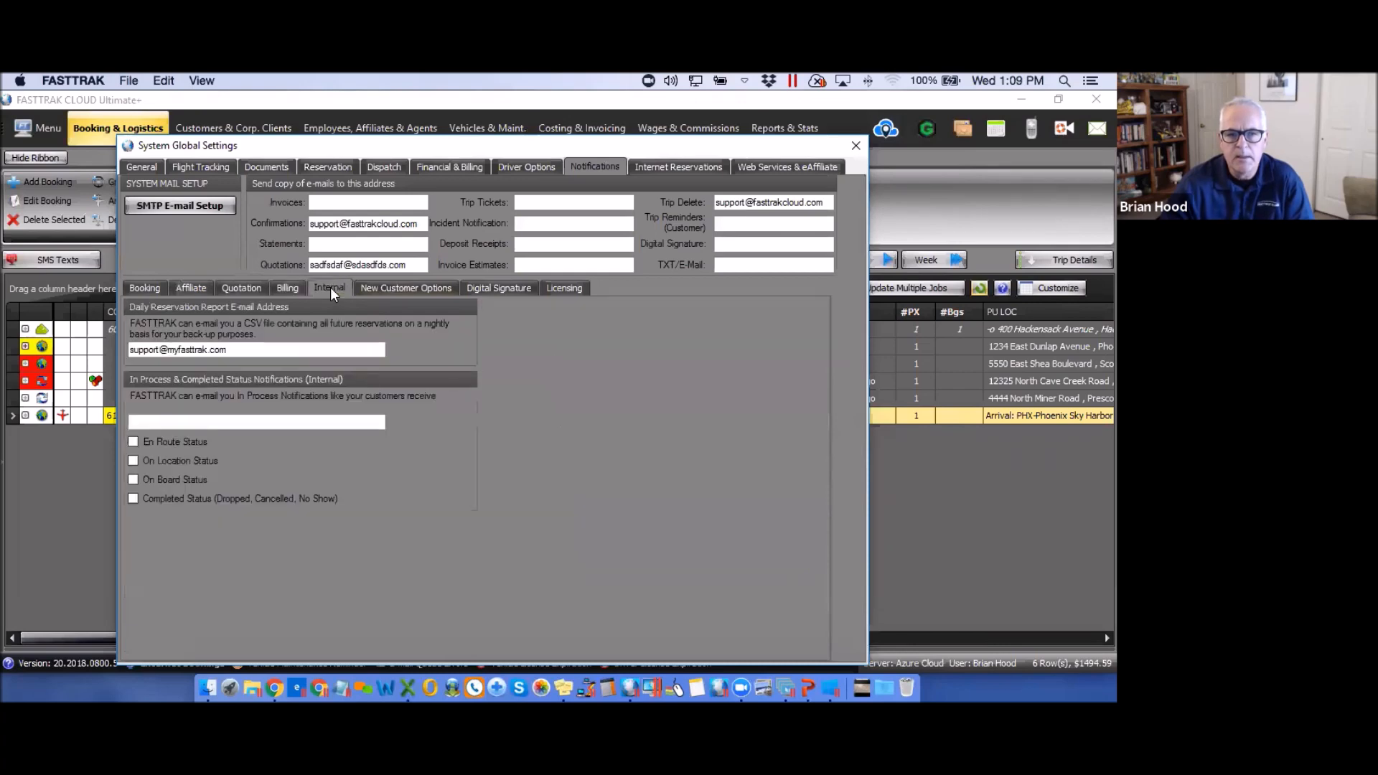
{"action": "left_click_drag", "start_coordinate": [231, 352], "coordinate": [126, 351]}
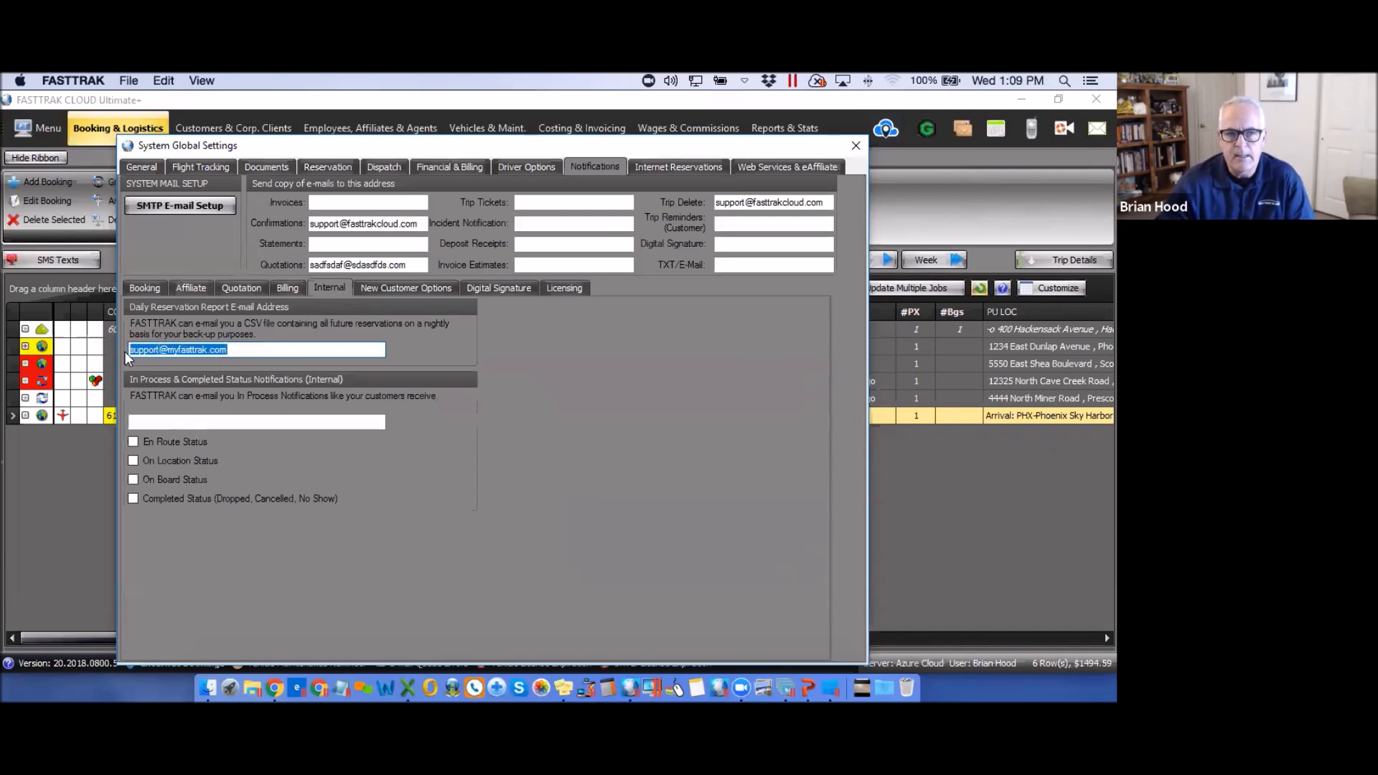
- Check the emergency data back-up site's pass code and private web address in the general settings
{"action": "left_click", "coordinate": [147, 165]}
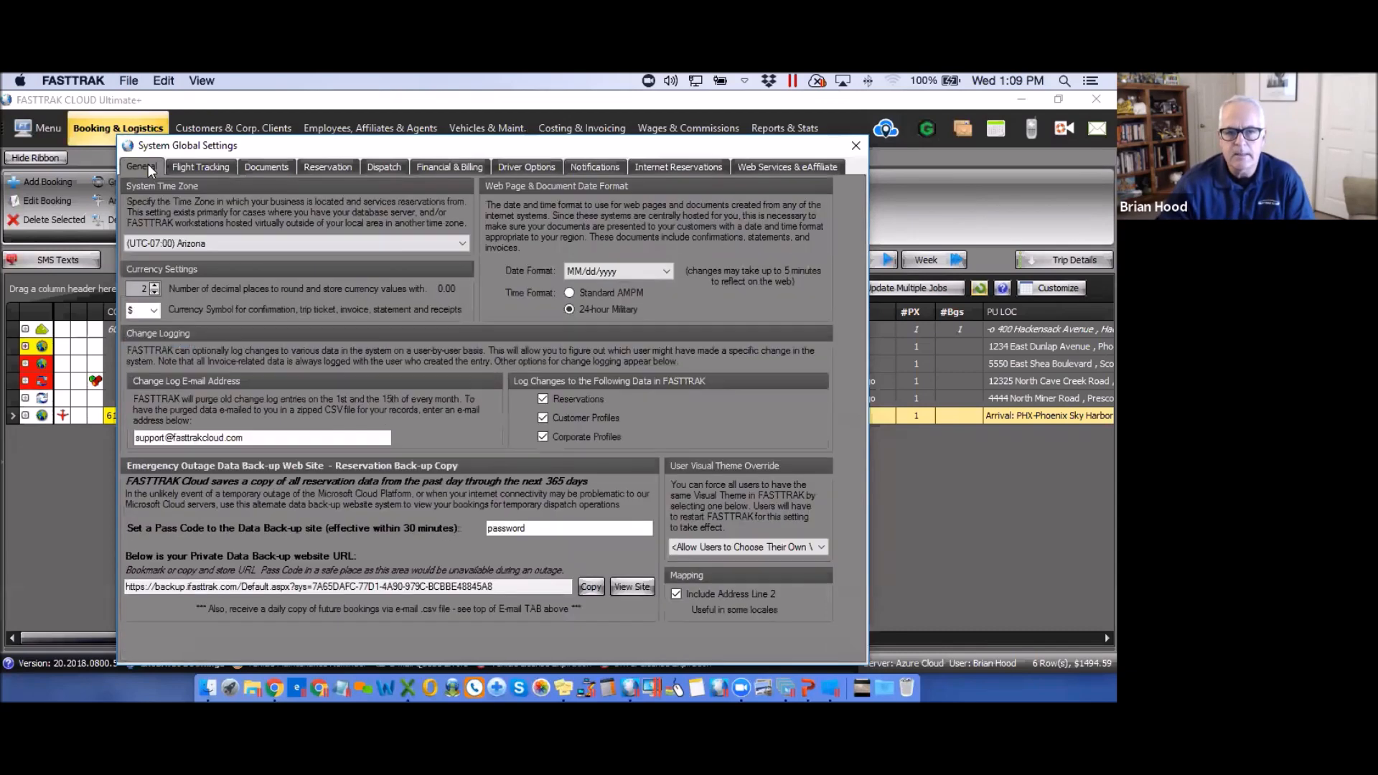
{"action": "left_click", "coordinate": [539, 529]}
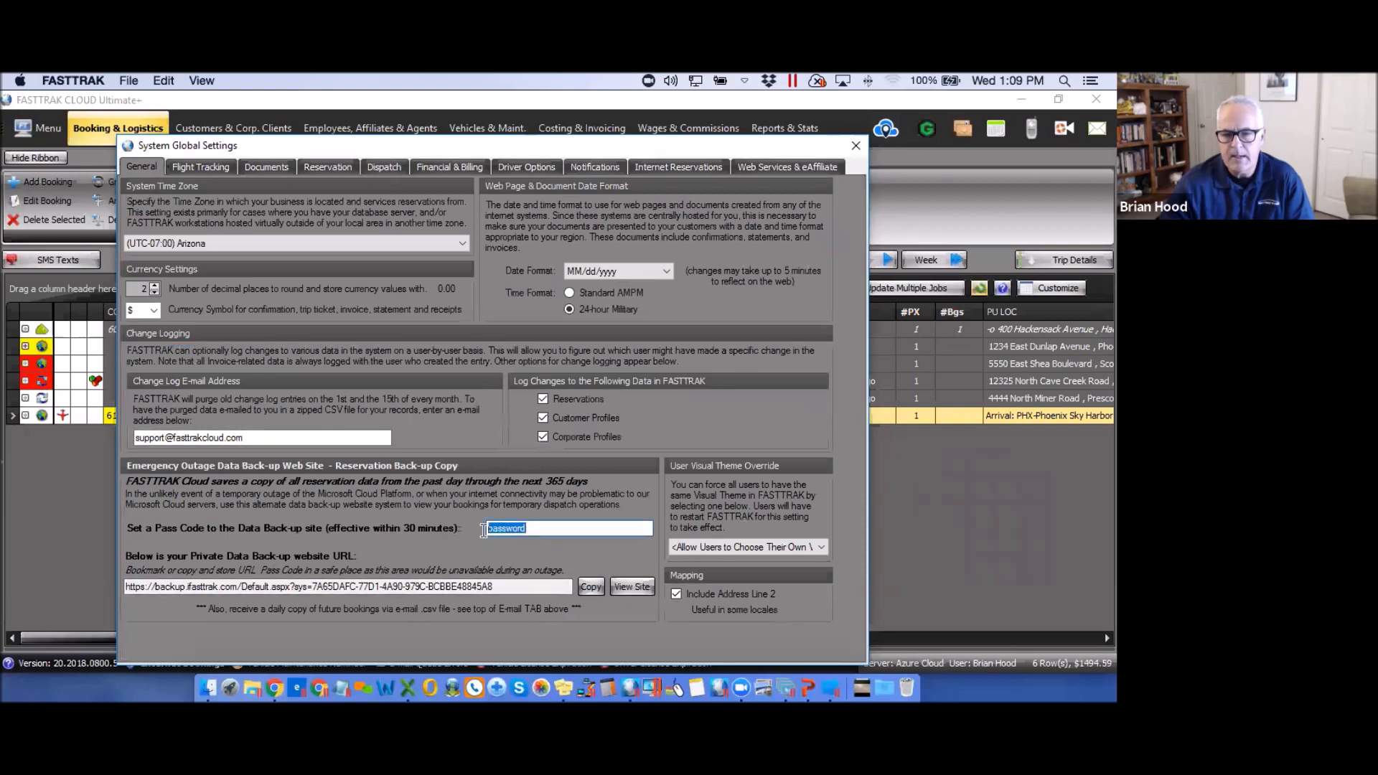
{"action": "left_click", "coordinate": [496, 587]}
{"action": "left_click_drag", "start_coordinate": [496, 588], "coordinate": [124, 589]}
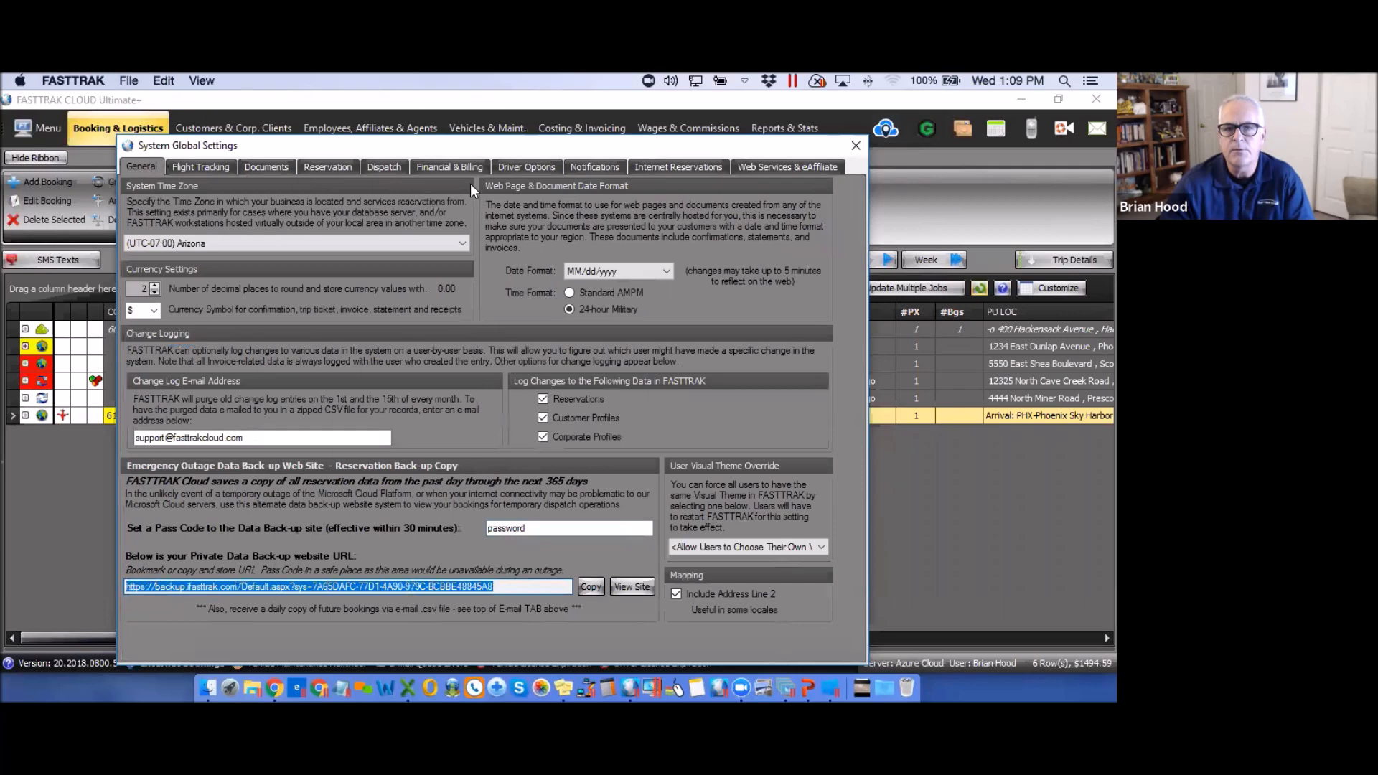
- Review the default auto-e-mail options for new customers, including the SMS choices for pre-trip booking reminders, keeping Use Global Setting
{"action": "left_click", "coordinate": [600, 165]}
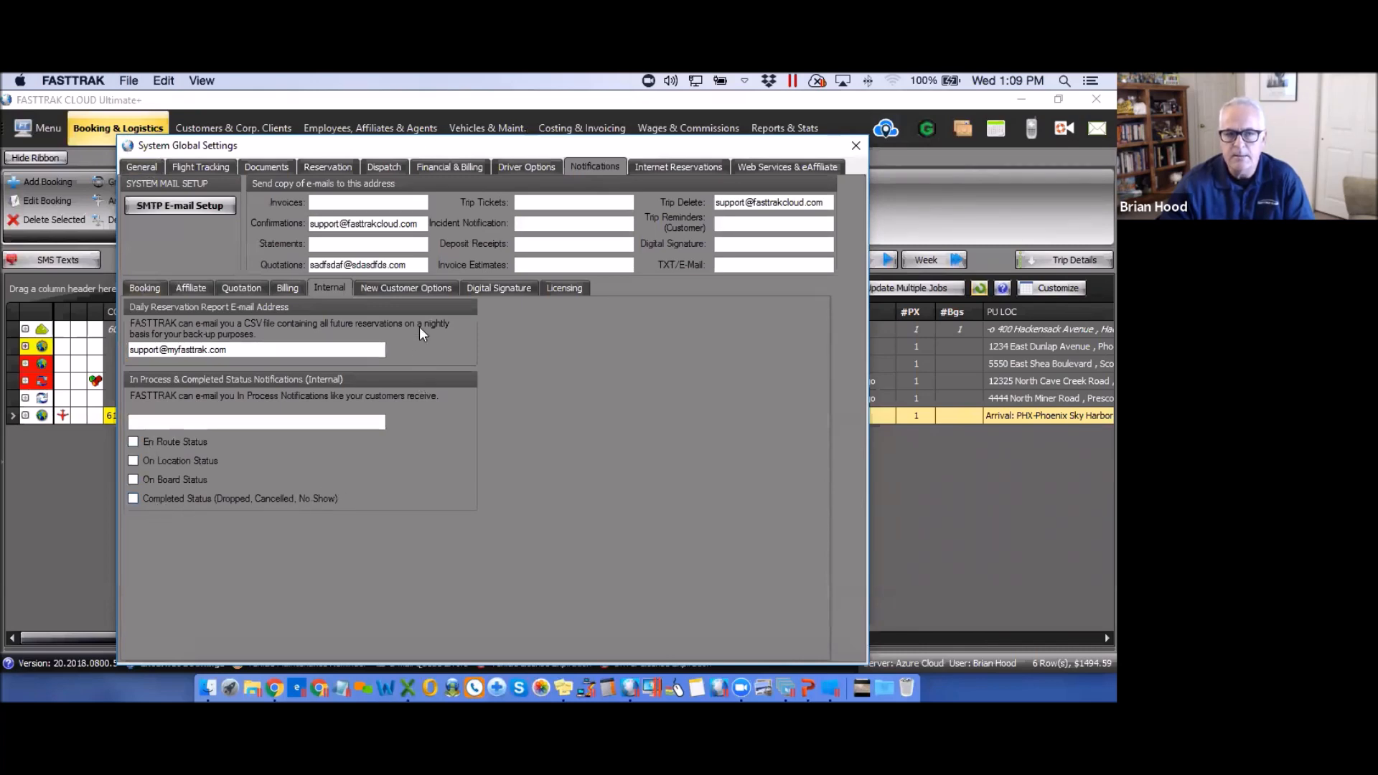
{"action": "left_click", "coordinate": [418, 286]}
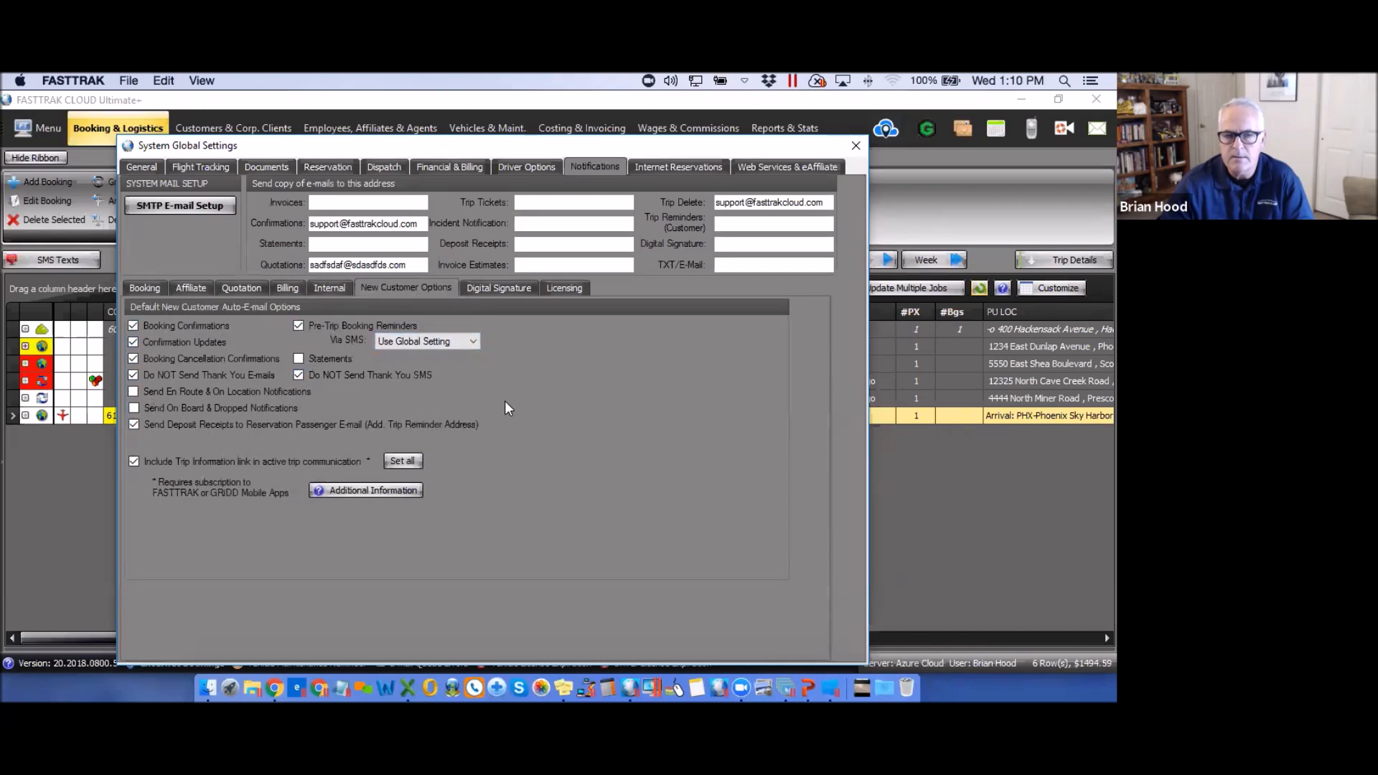
{"action": "left_click", "coordinate": [472, 342]}
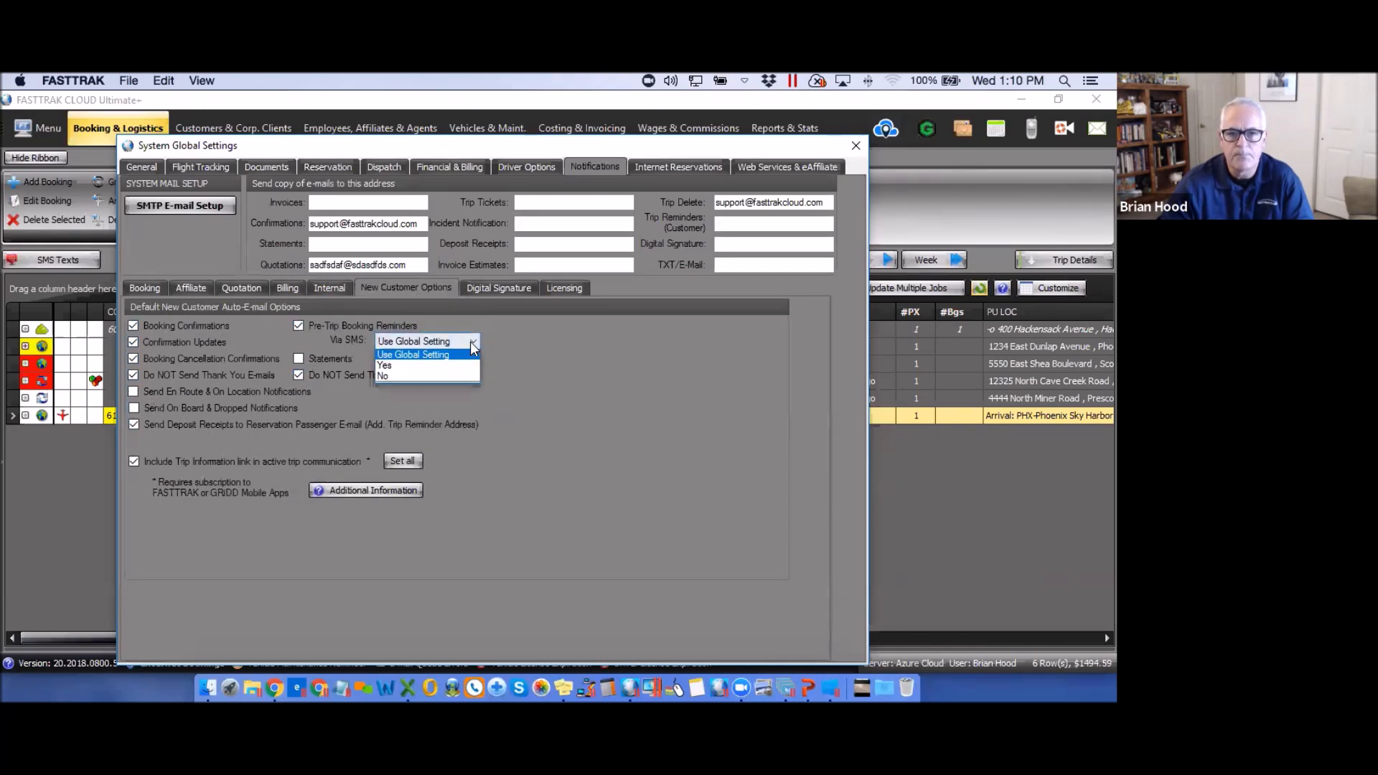
{"action": "left_click", "coordinate": [589, 388]}
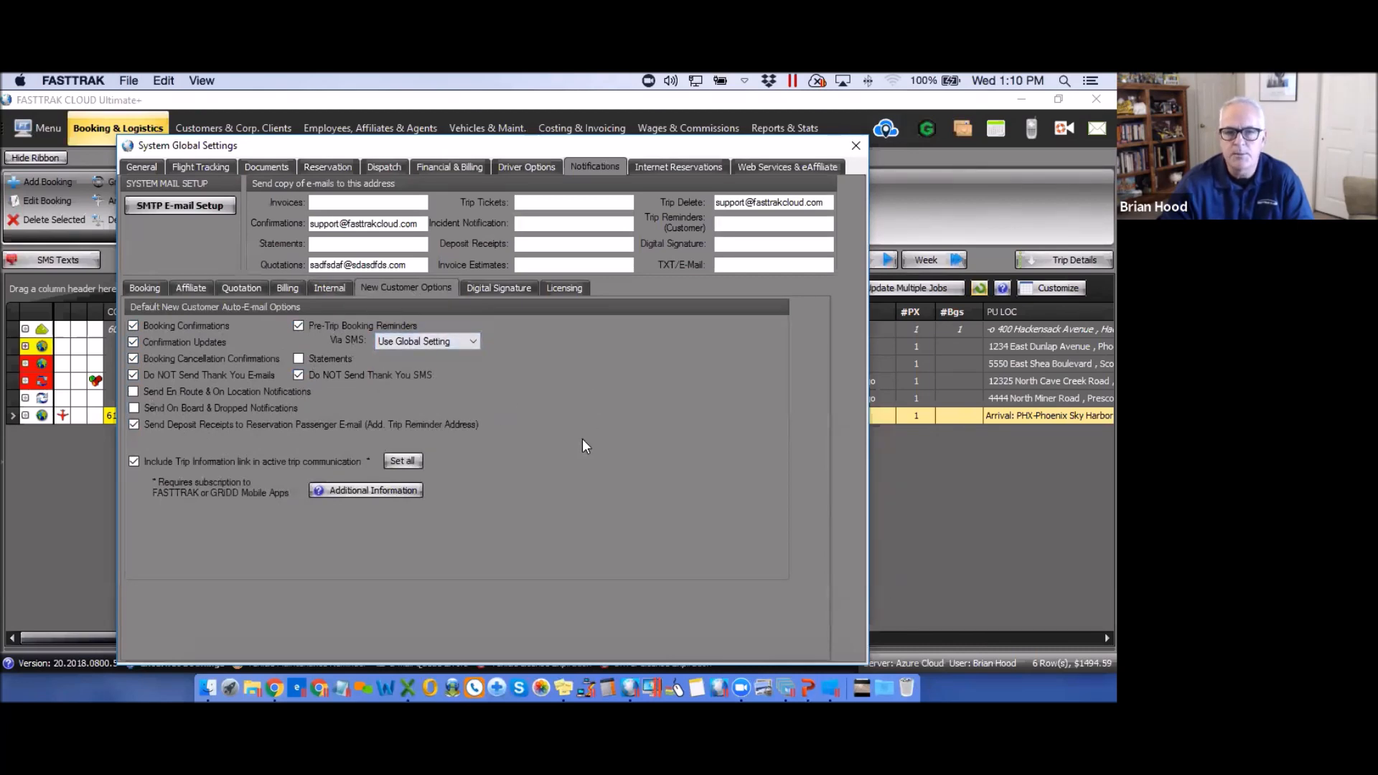
- Review the digital signature requirements and the employee and vehicle licensing notification options
{"action": "left_click", "coordinate": [502, 288]}
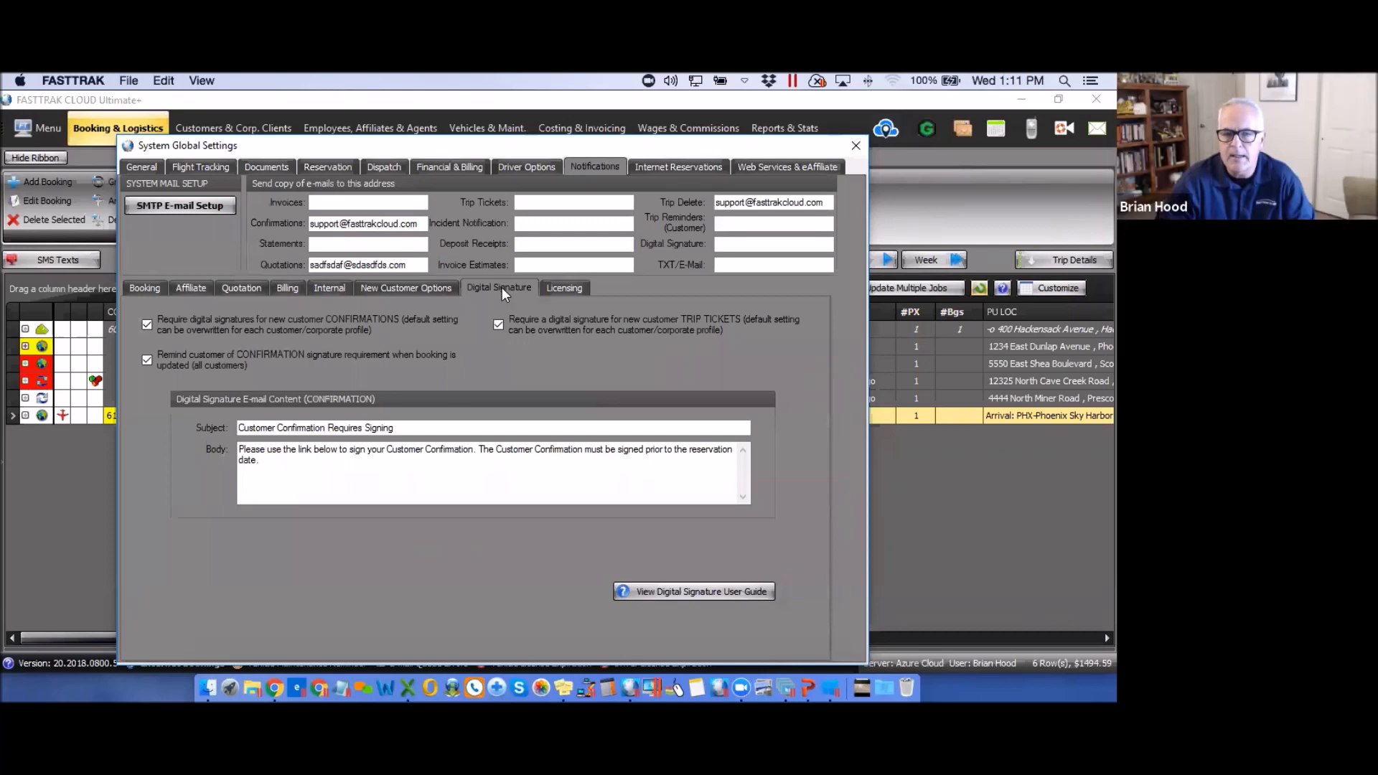
{"action": "left_click", "coordinate": [570, 290]}
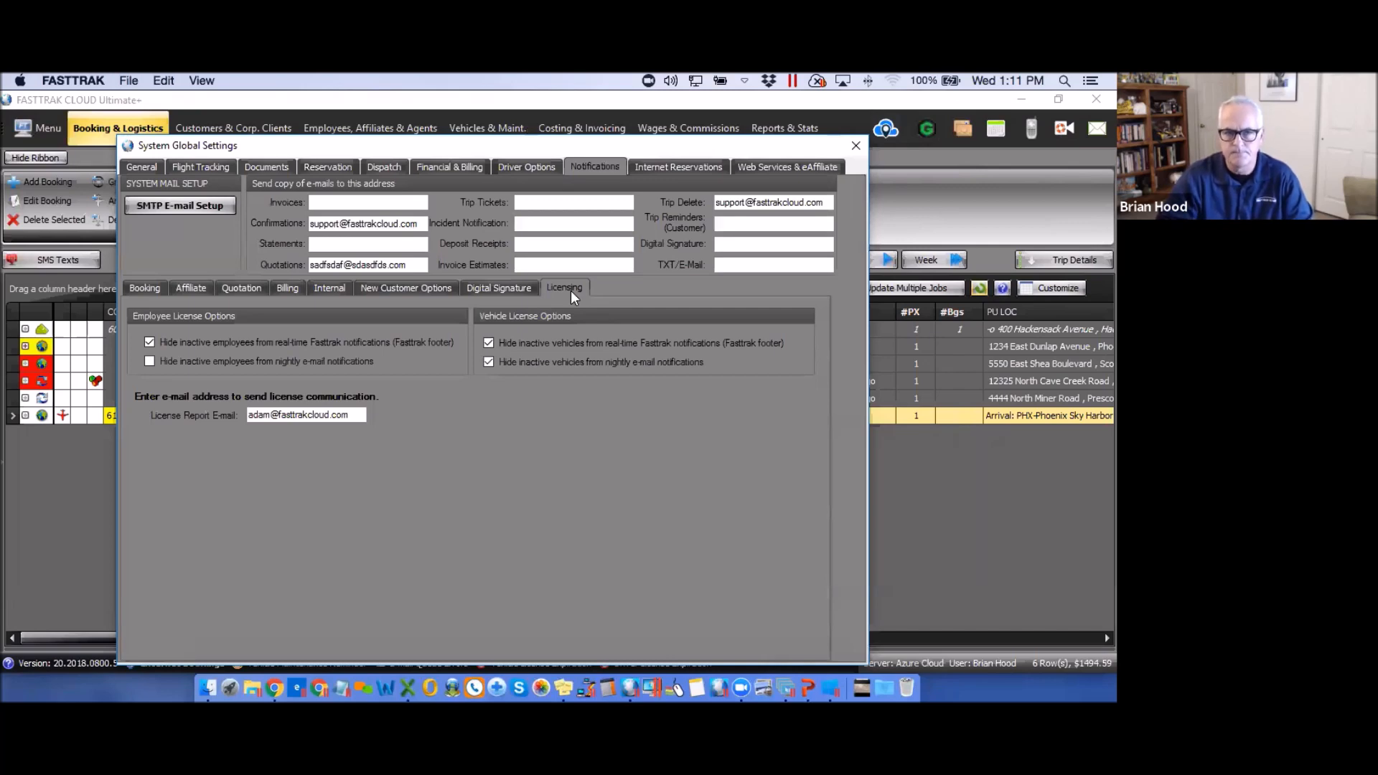
{"action": "left_click", "coordinate": [497, 289]}
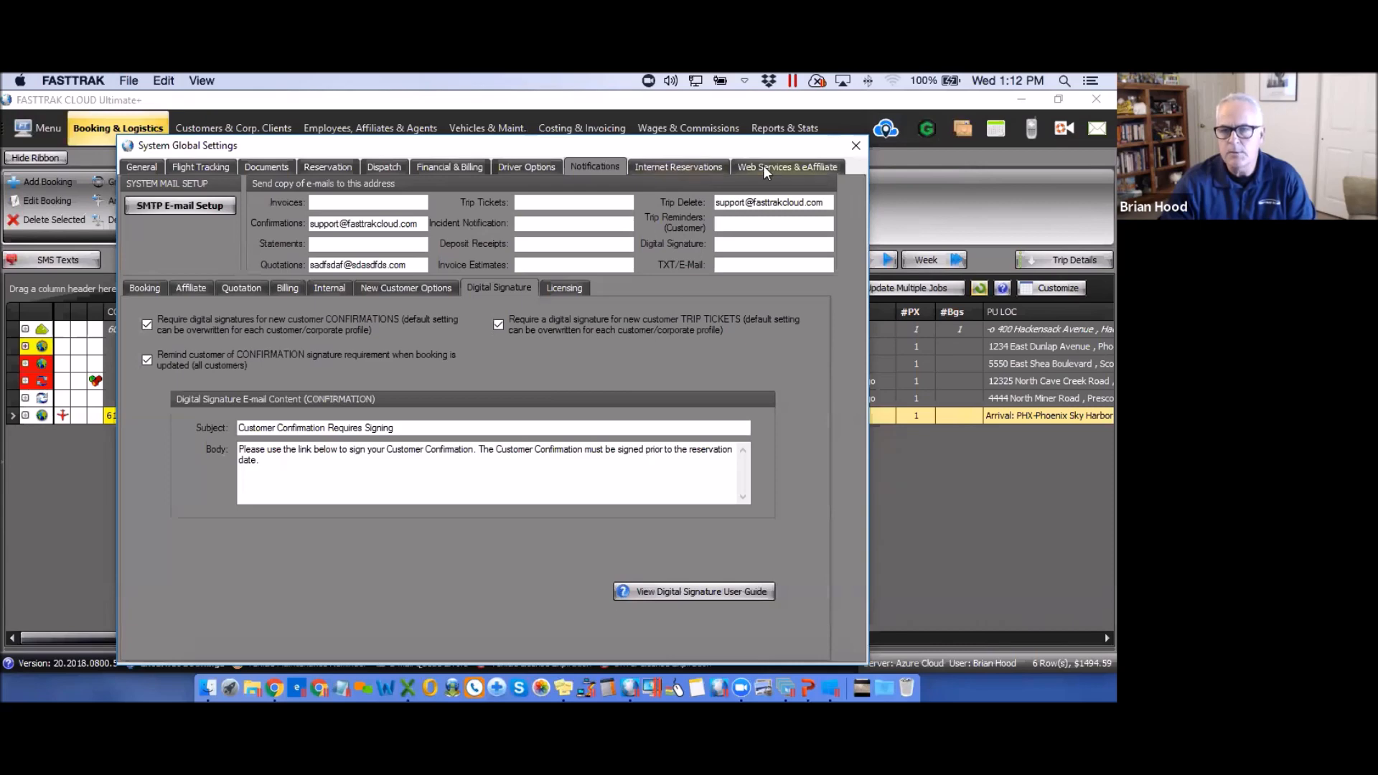
- Review the internet reservations web address, site settings, new customer default pricing plans and automatic e-mail content
{"action": "left_click", "coordinate": [673, 163]}
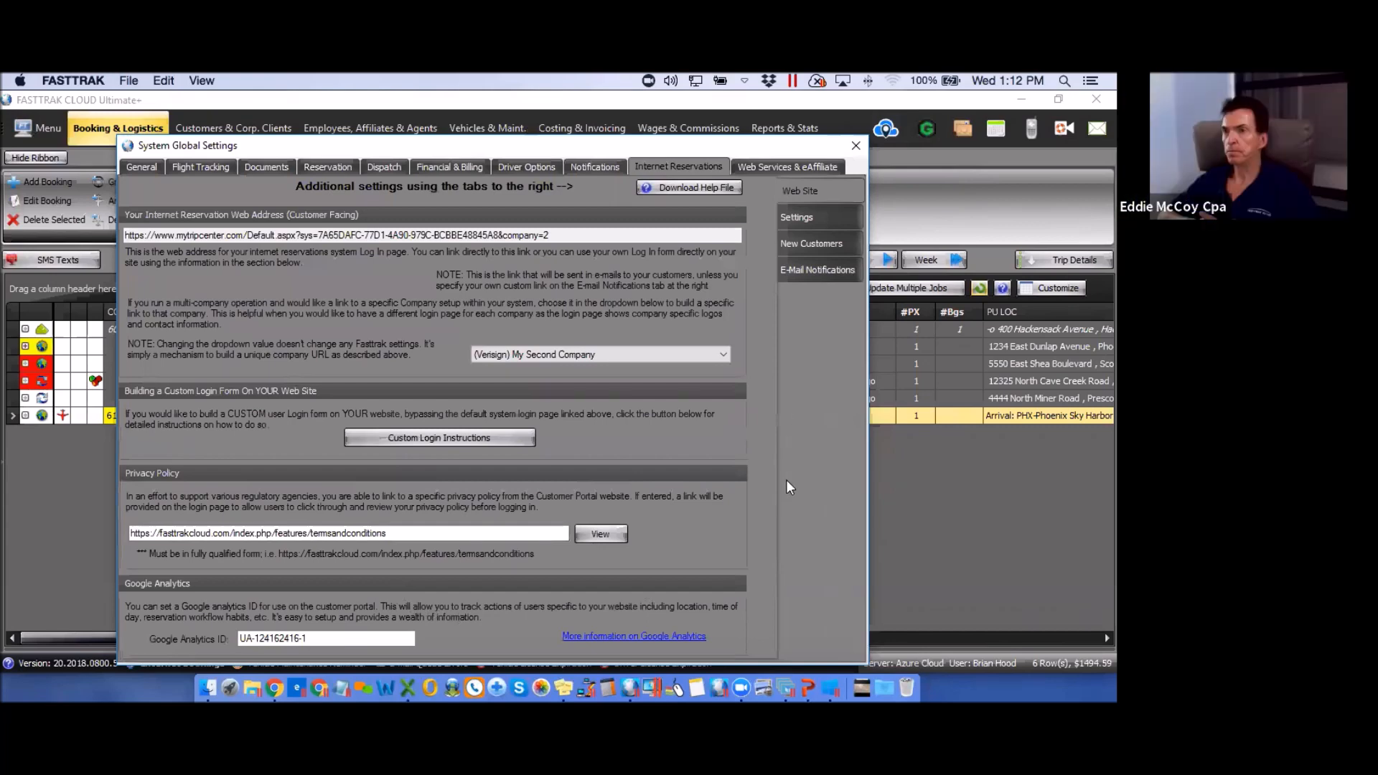
{"action": "left_click_drag", "start_coordinate": [546, 236], "coordinate": [283, 236]}
{"action": "left_click", "coordinate": [798, 216]}
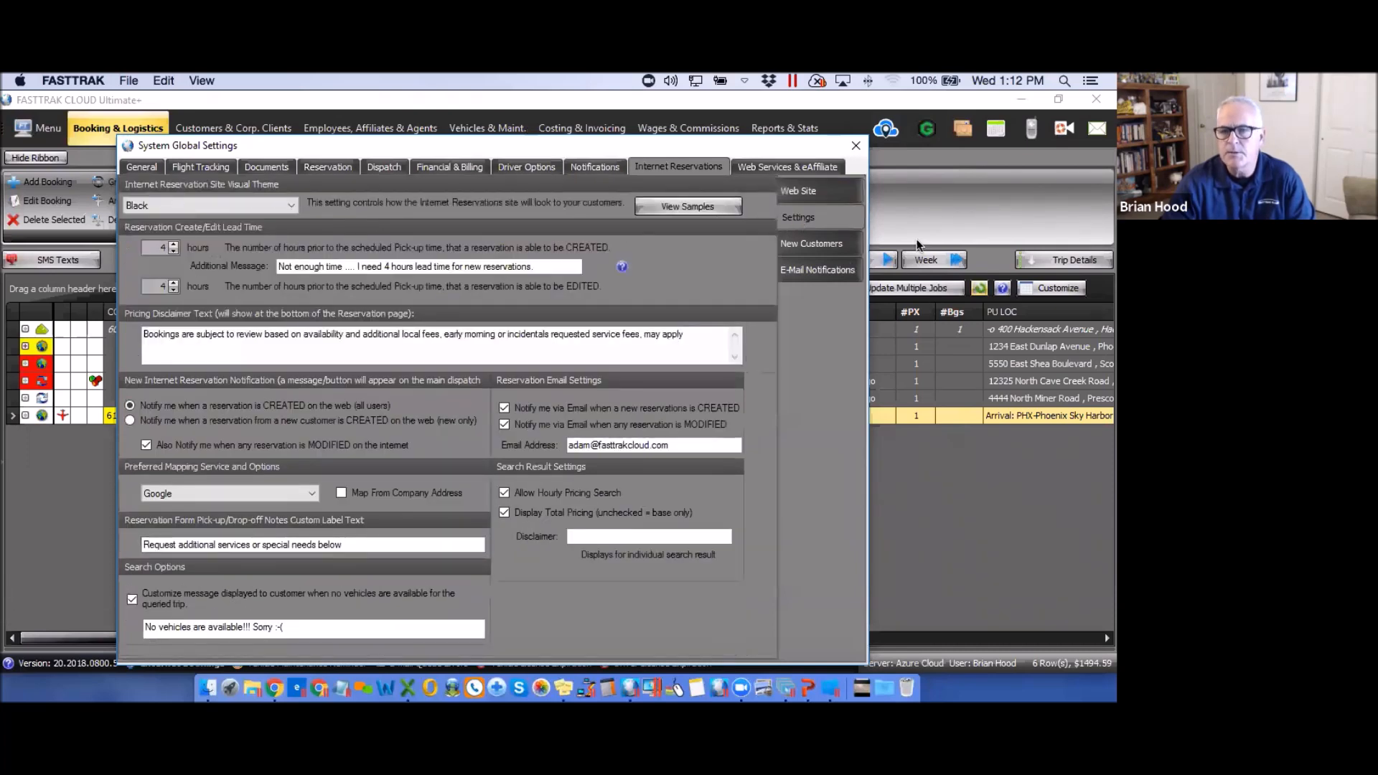
{"action": "left_click", "coordinate": [793, 245]}
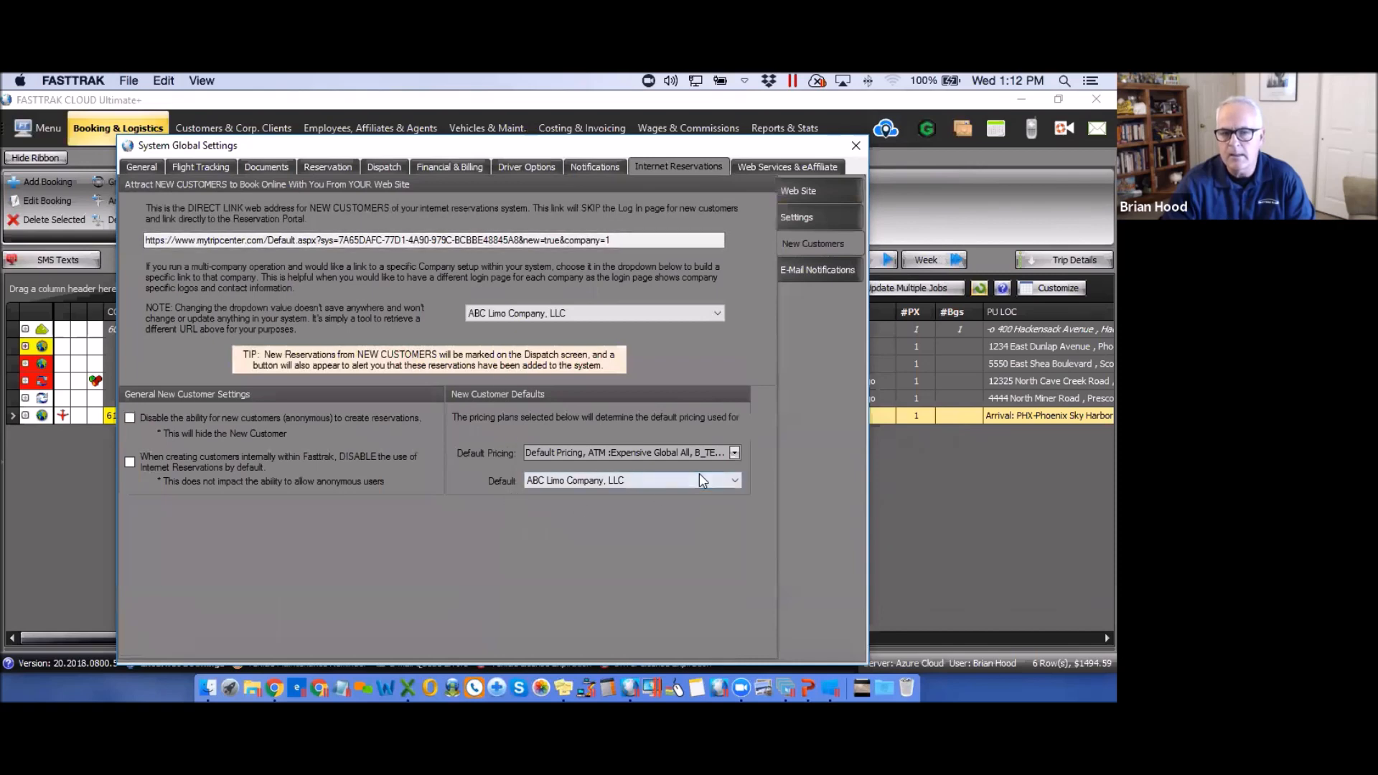
{"action": "left_click", "coordinate": [735, 452]}
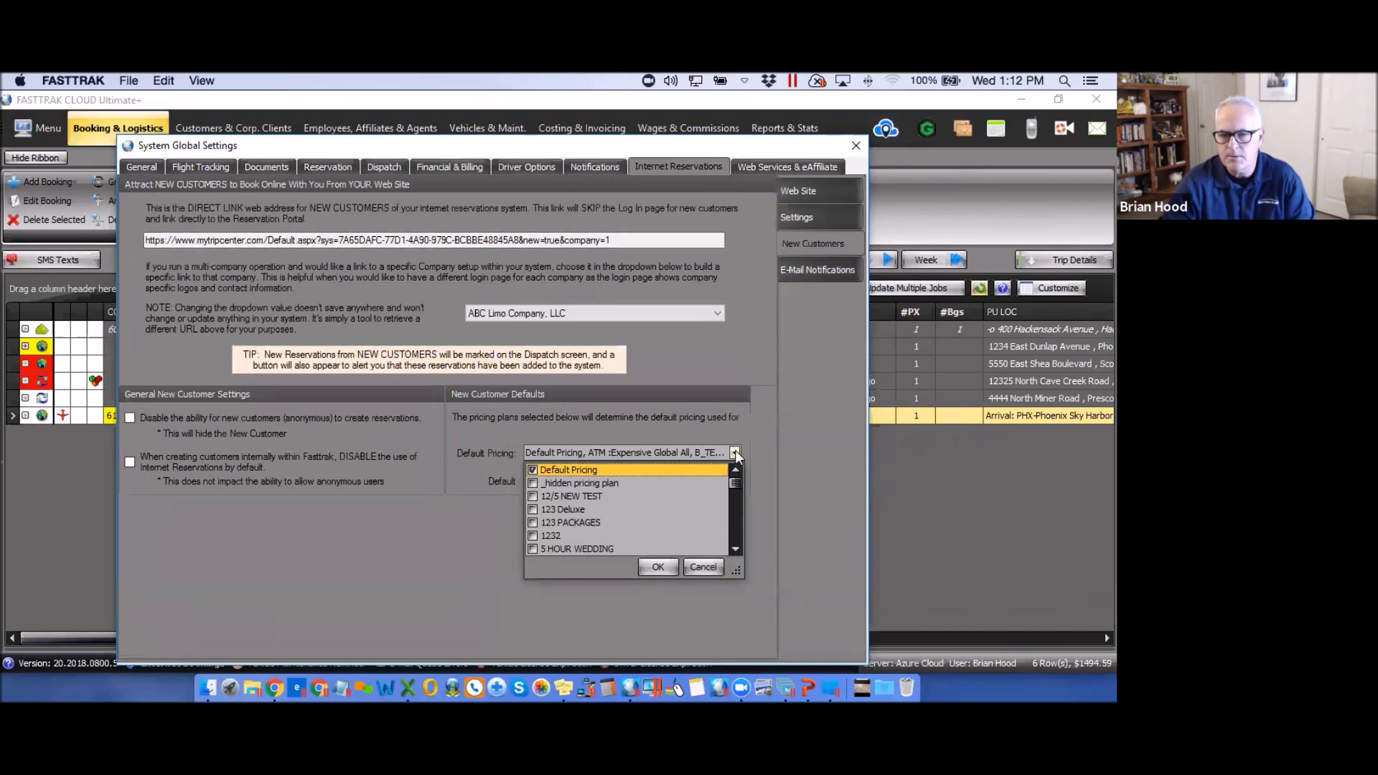
{"action": "left_click", "coordinate": [735, 452]}
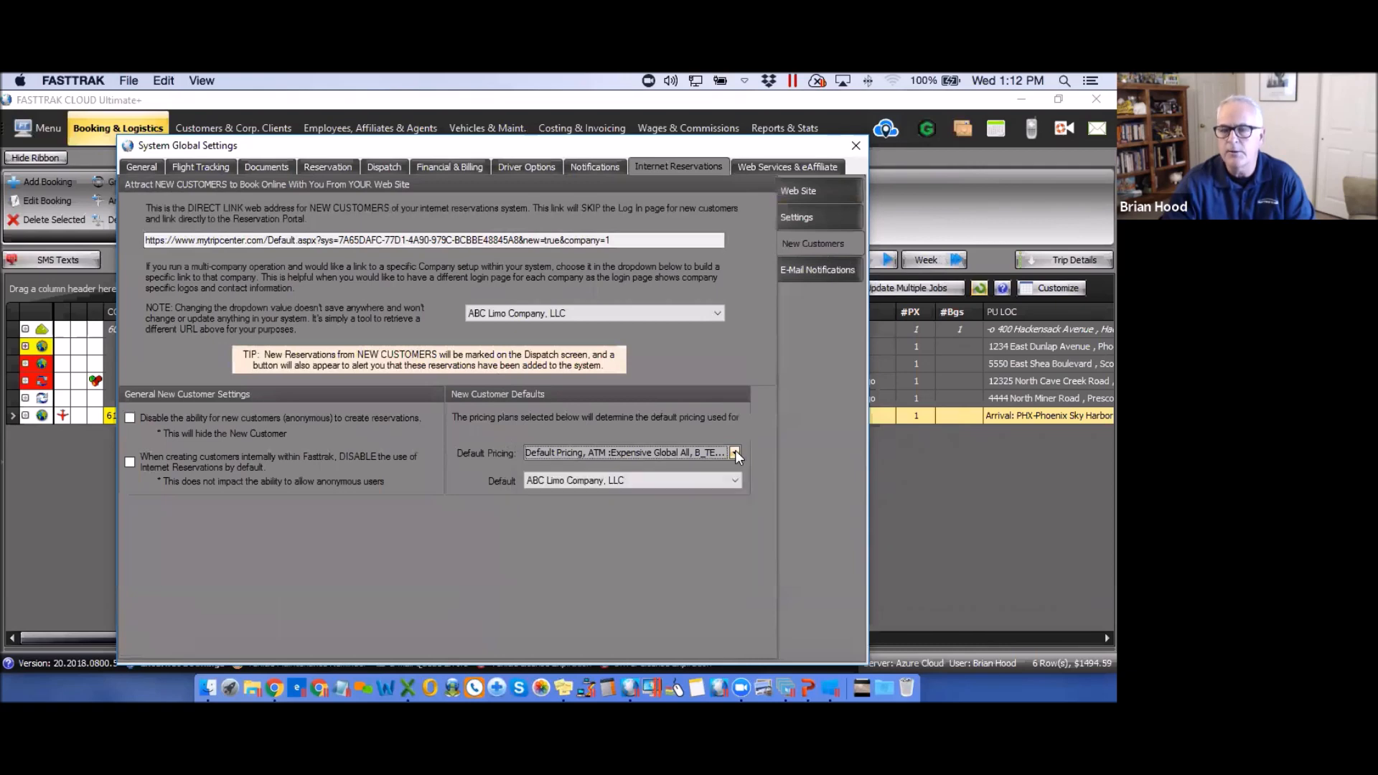
{"action": "left_click", "coordinate": [822, 269]}
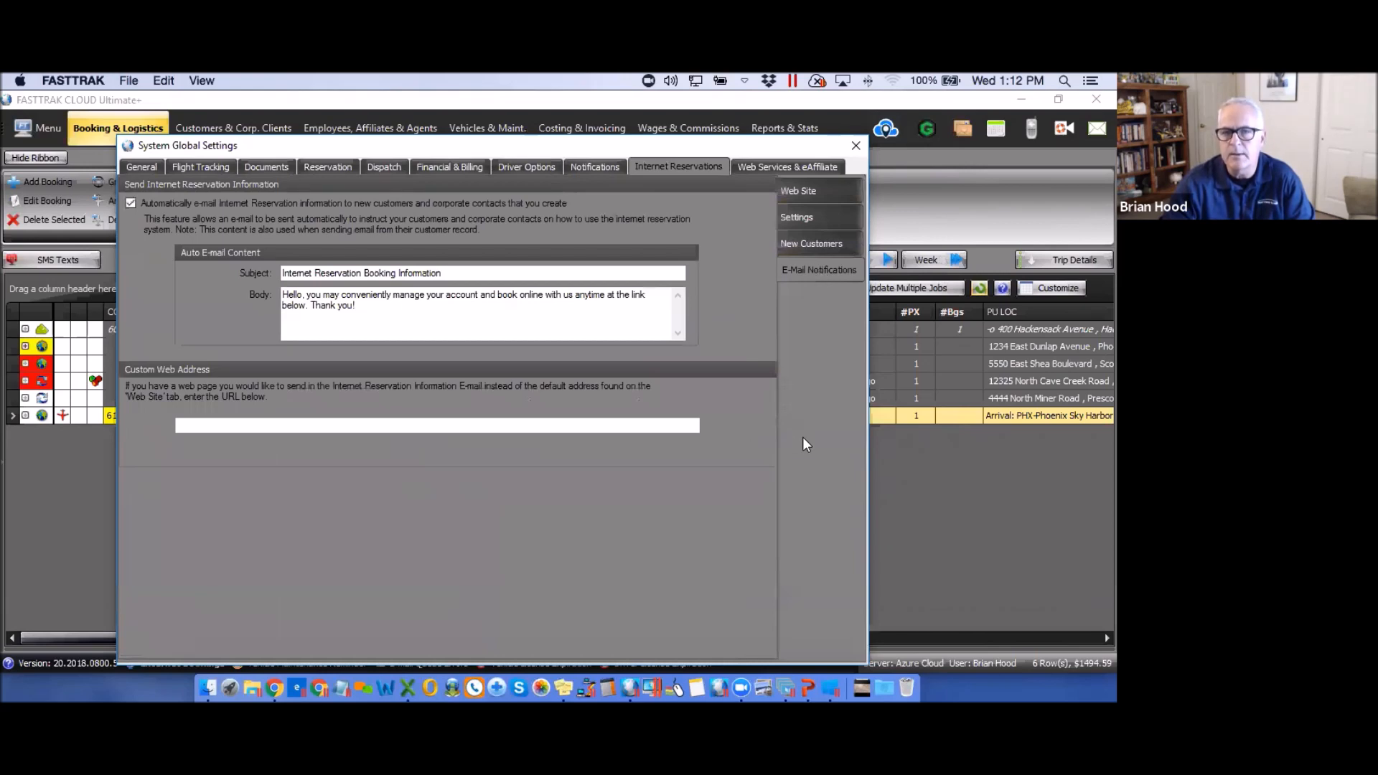
- Review the web services and eAffiliate options, including the Web Service Portal vehicle type mapping, and close the global settings
{"action": "left_click", "coordinate": [776, 166]}
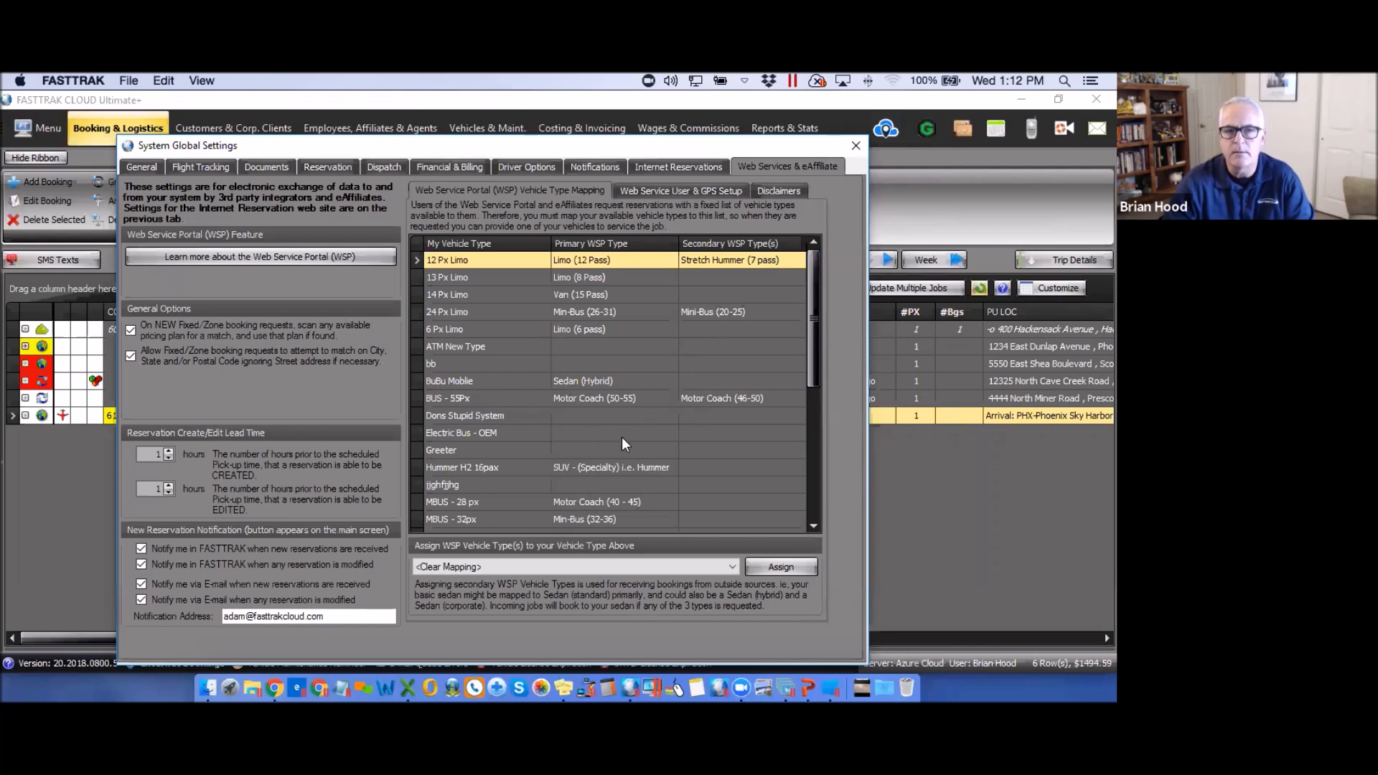
{"action": "left_click", "coordinate": [856, 145]}
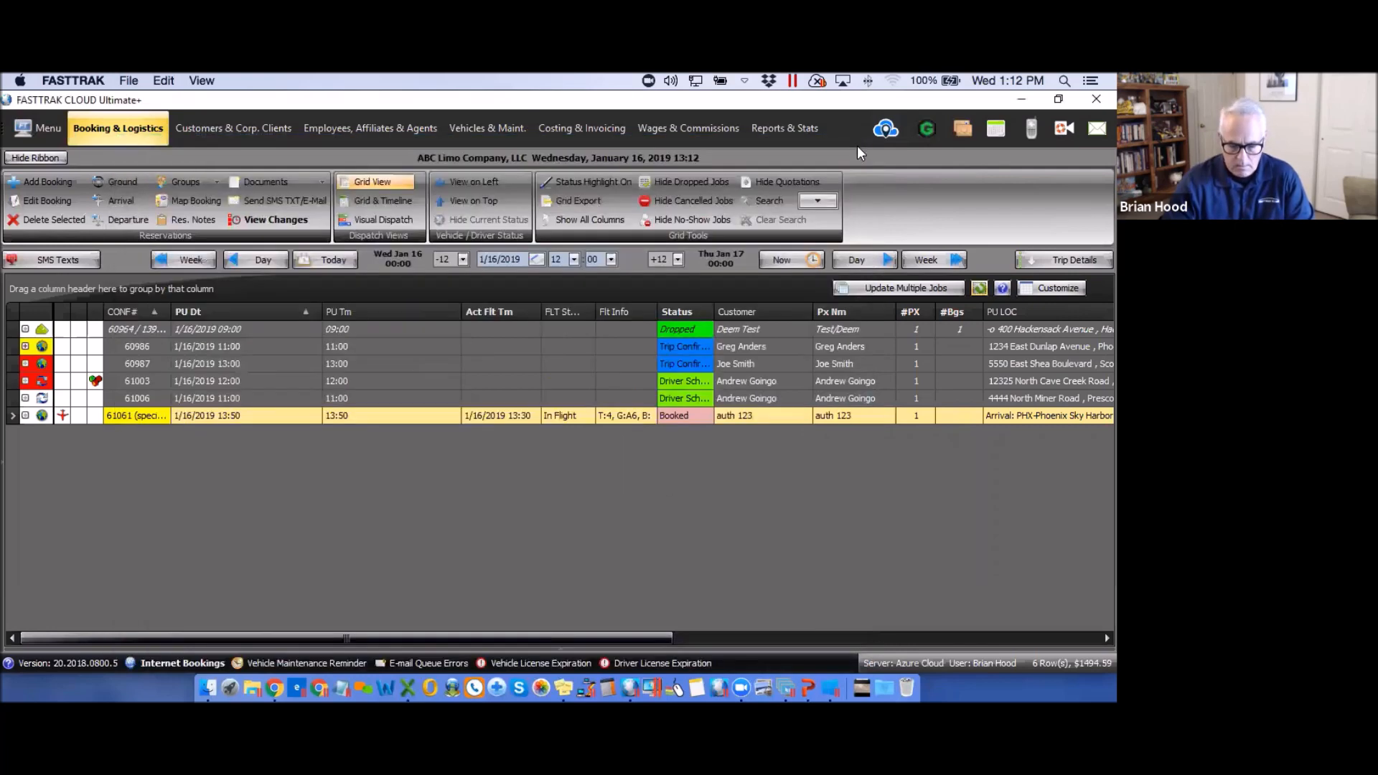
- Open the Ultimate User Security Setup, start a new user and review the security roles available, keeping System Administrator
{"action": "left_click", "coordinate": [47, 131]}
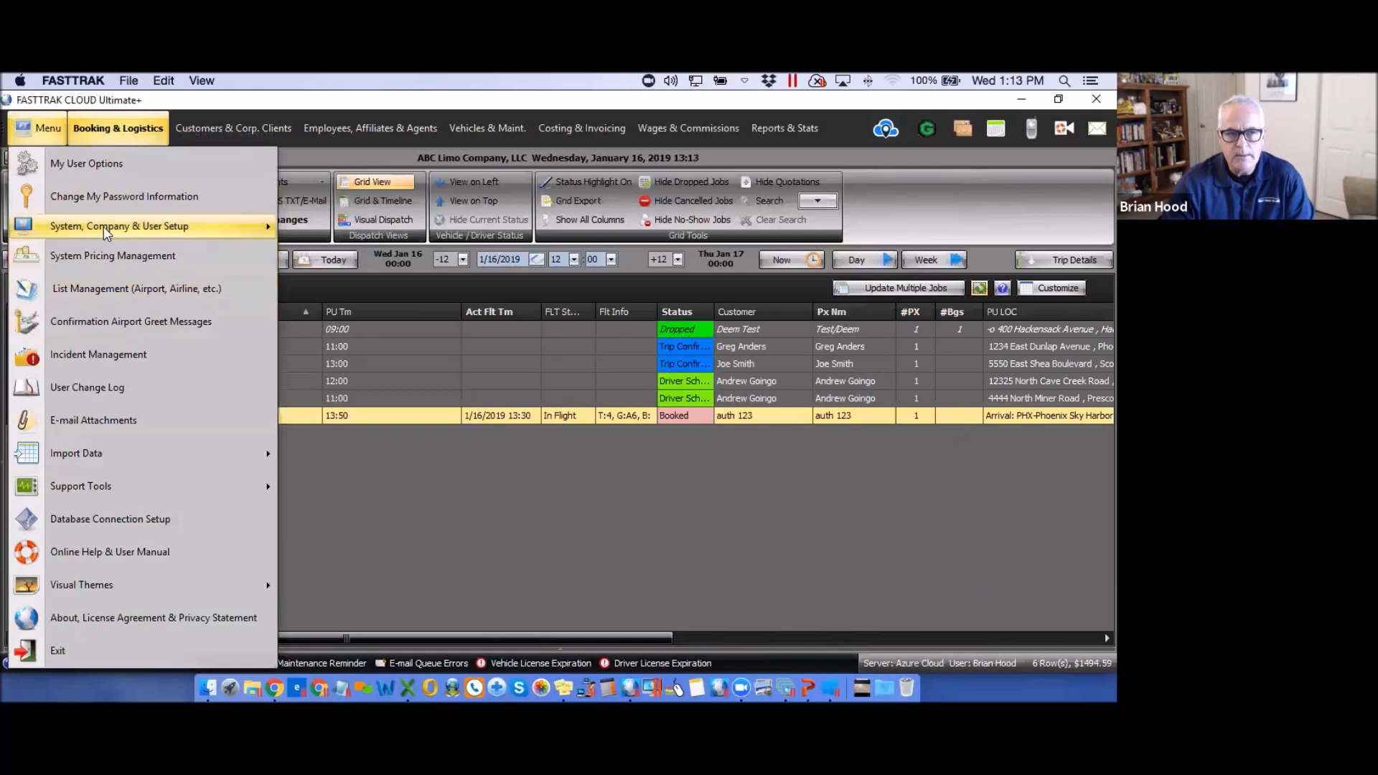
{"action": "mouse_move", "coordinate": [104, 226]}
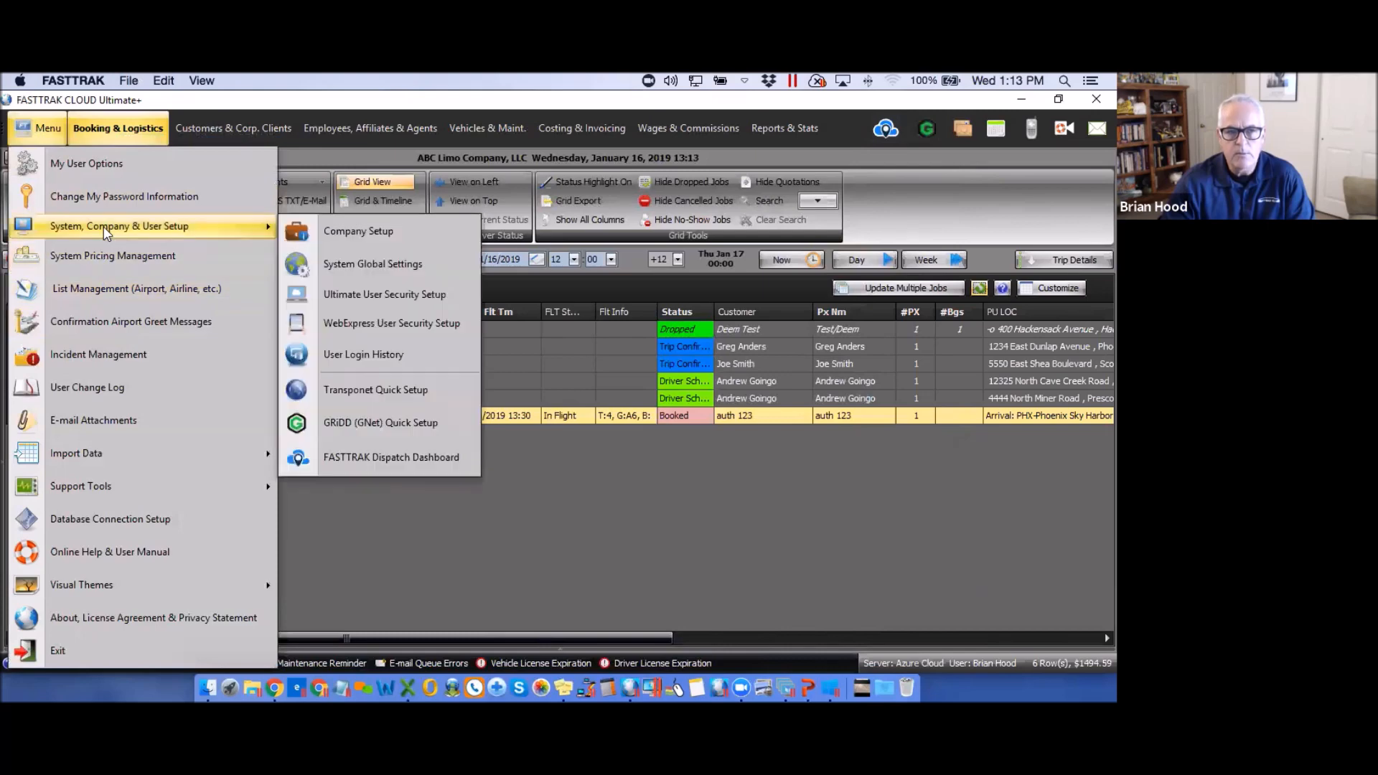
{"action": "left_click", "coordinate": [389, 299]}
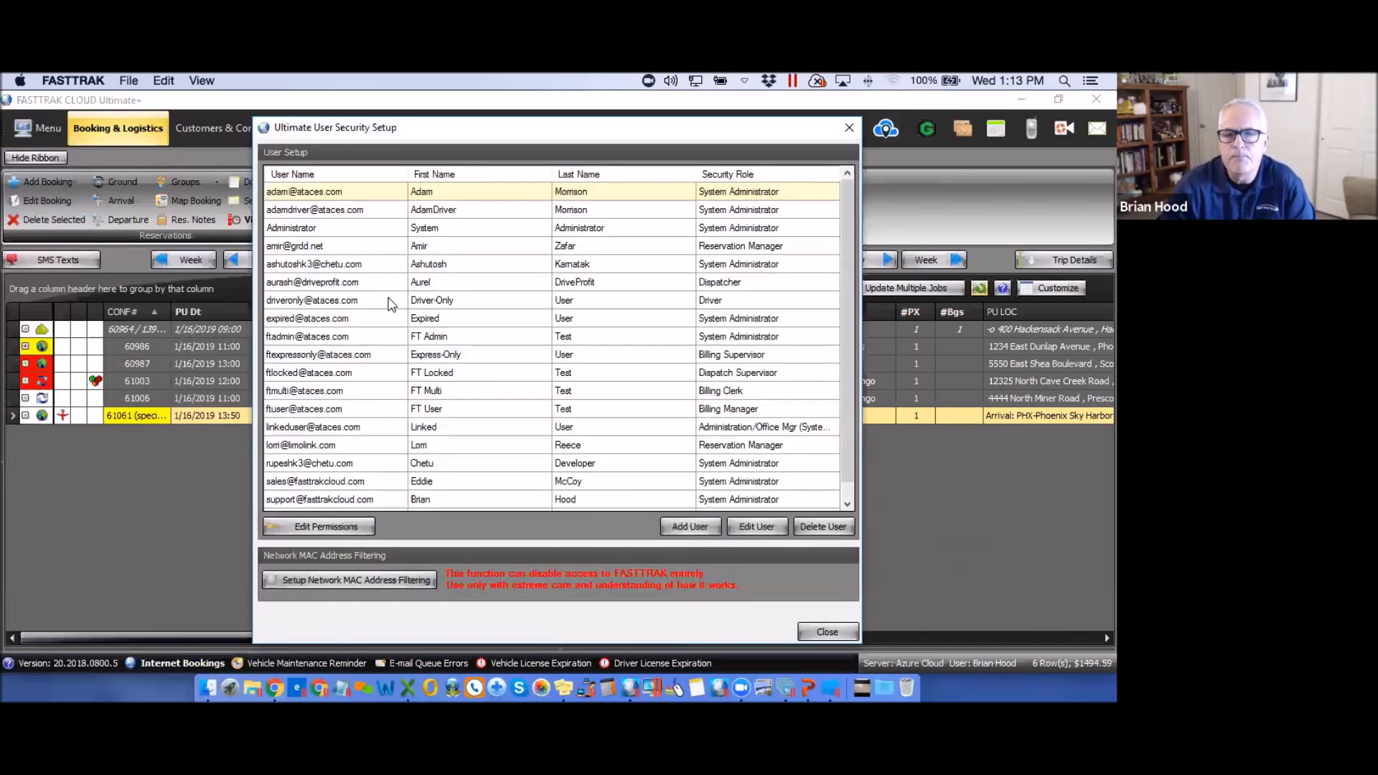
{"action": "left_click", "coordinate": [694, 529]}
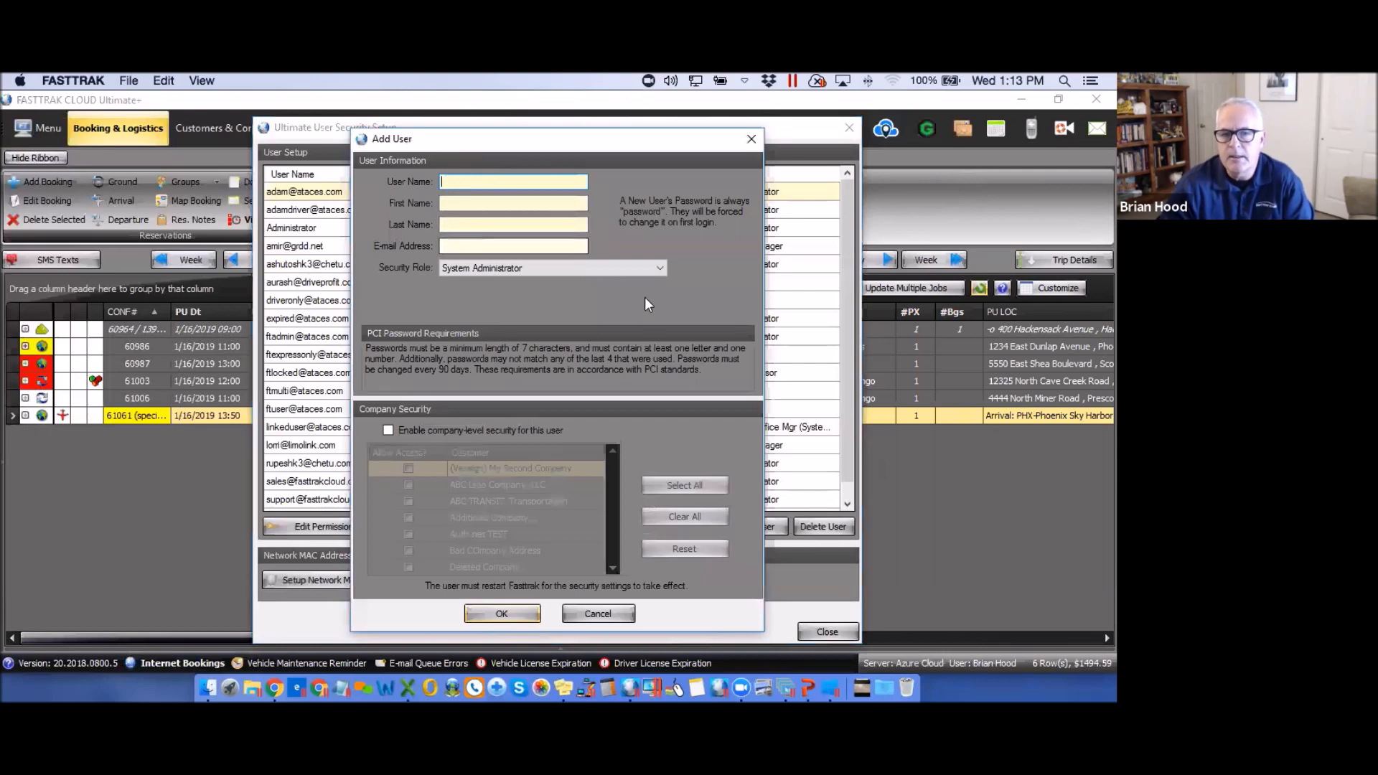
{"action": "left_click", "coordinate": [658, 270]}
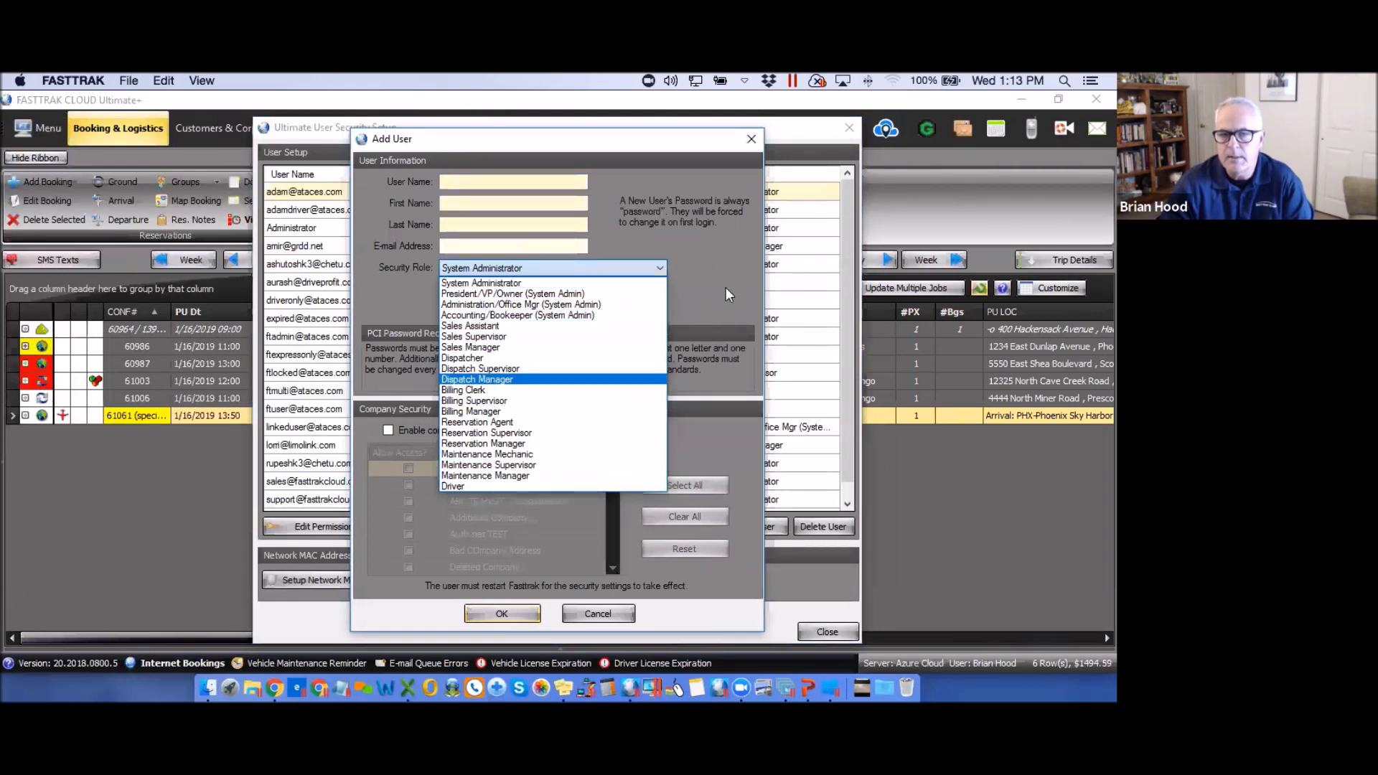
{"action": "left_click", "coordinate": [714, 271]}
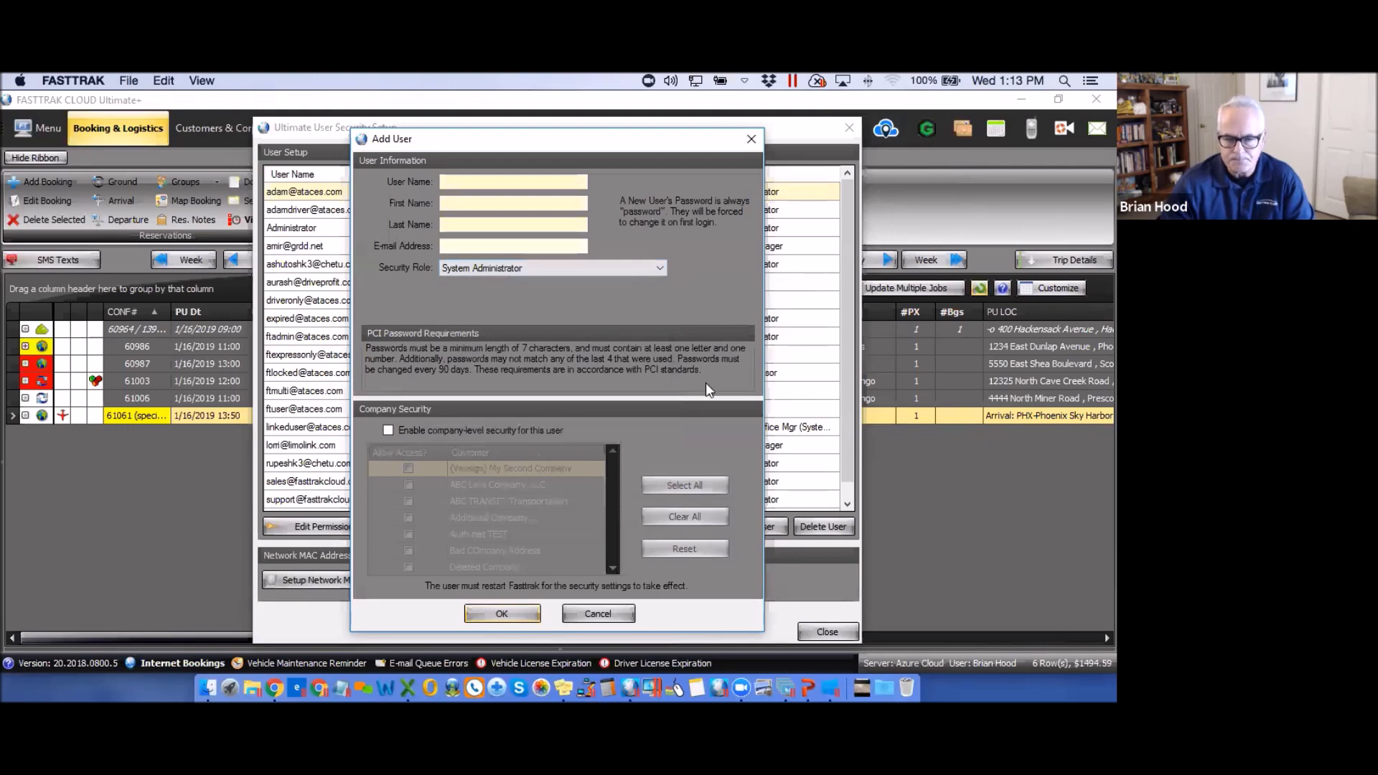
- Try company-level security for the new user with the ABC Limo Company, LLC entry, and discard the new user
{"action": "left_click", "coordinate": [388, 431]}
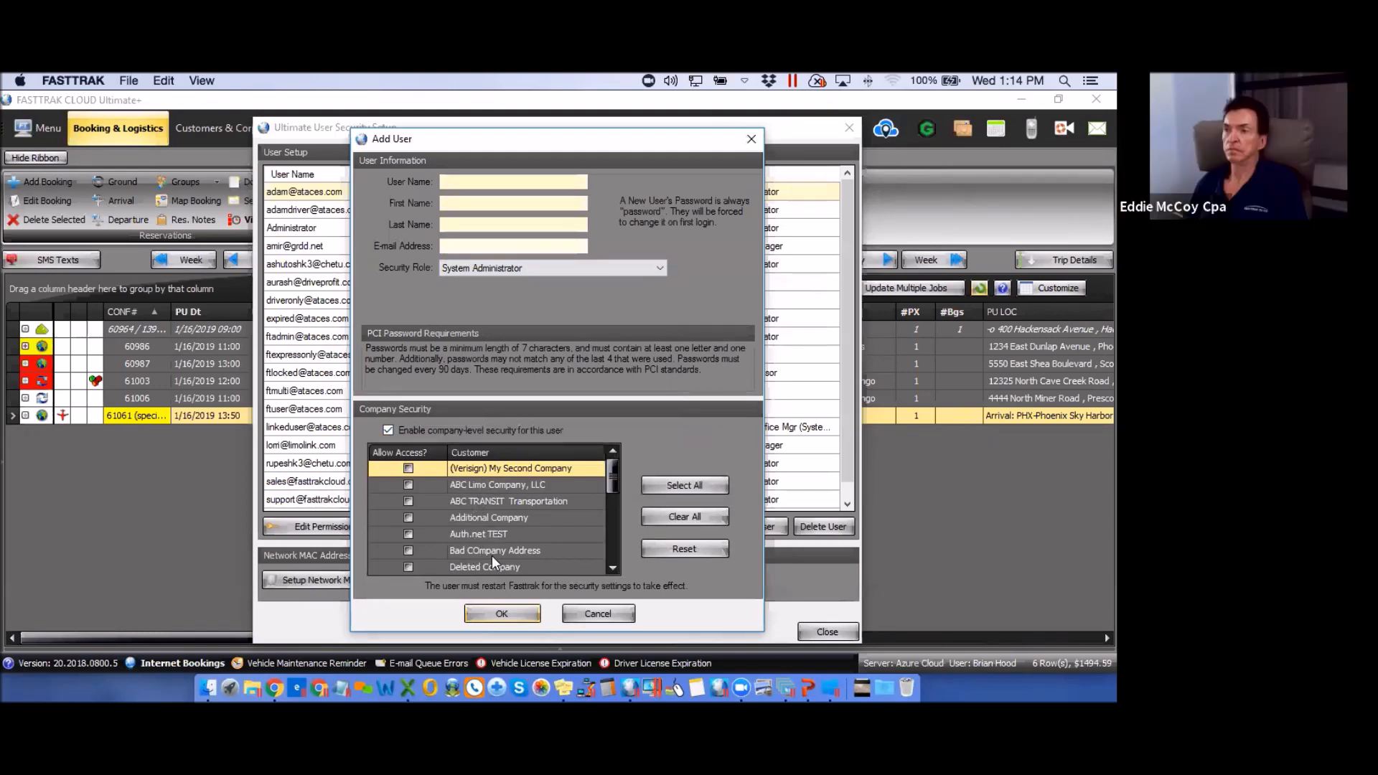
{"action": "left_click", "coordinate": [387, 430]}
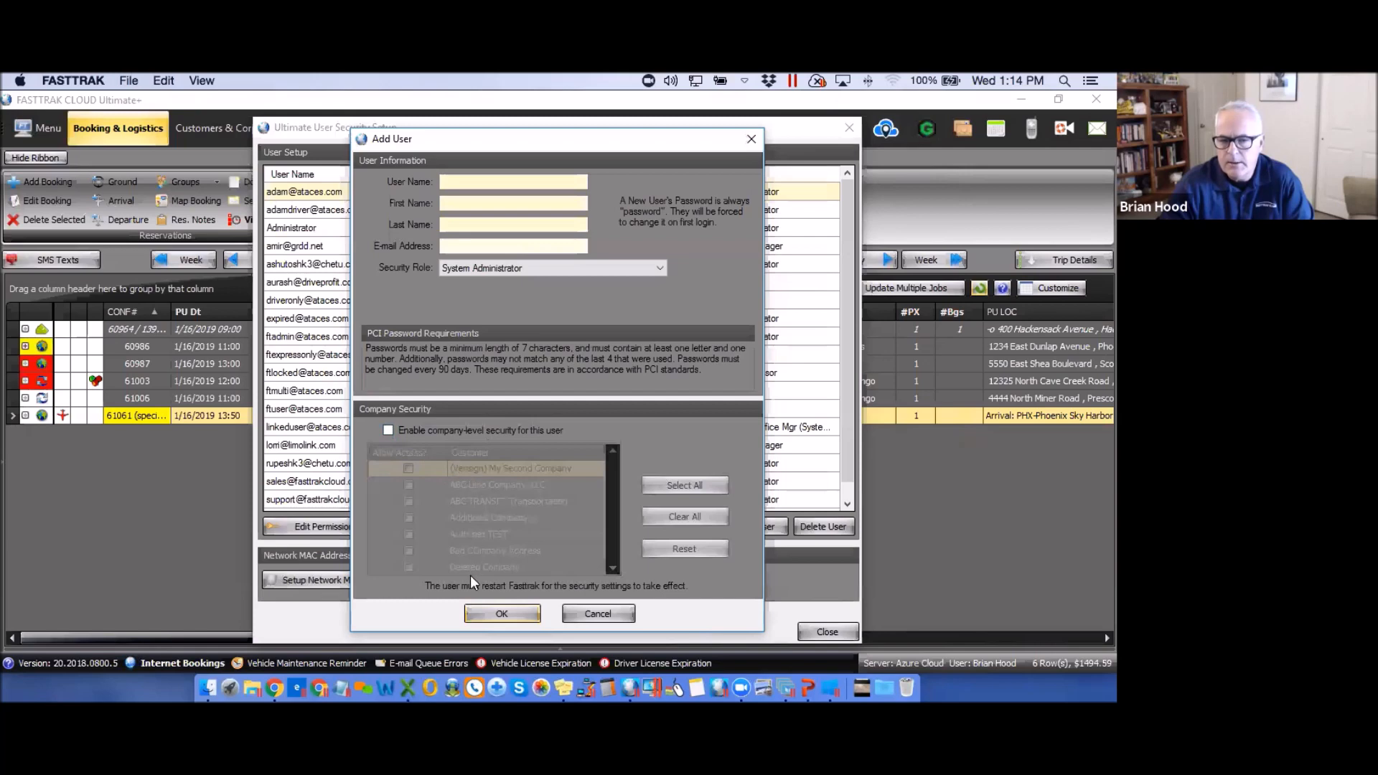
{"action": "left_click", "coordinate": [388, 430]}
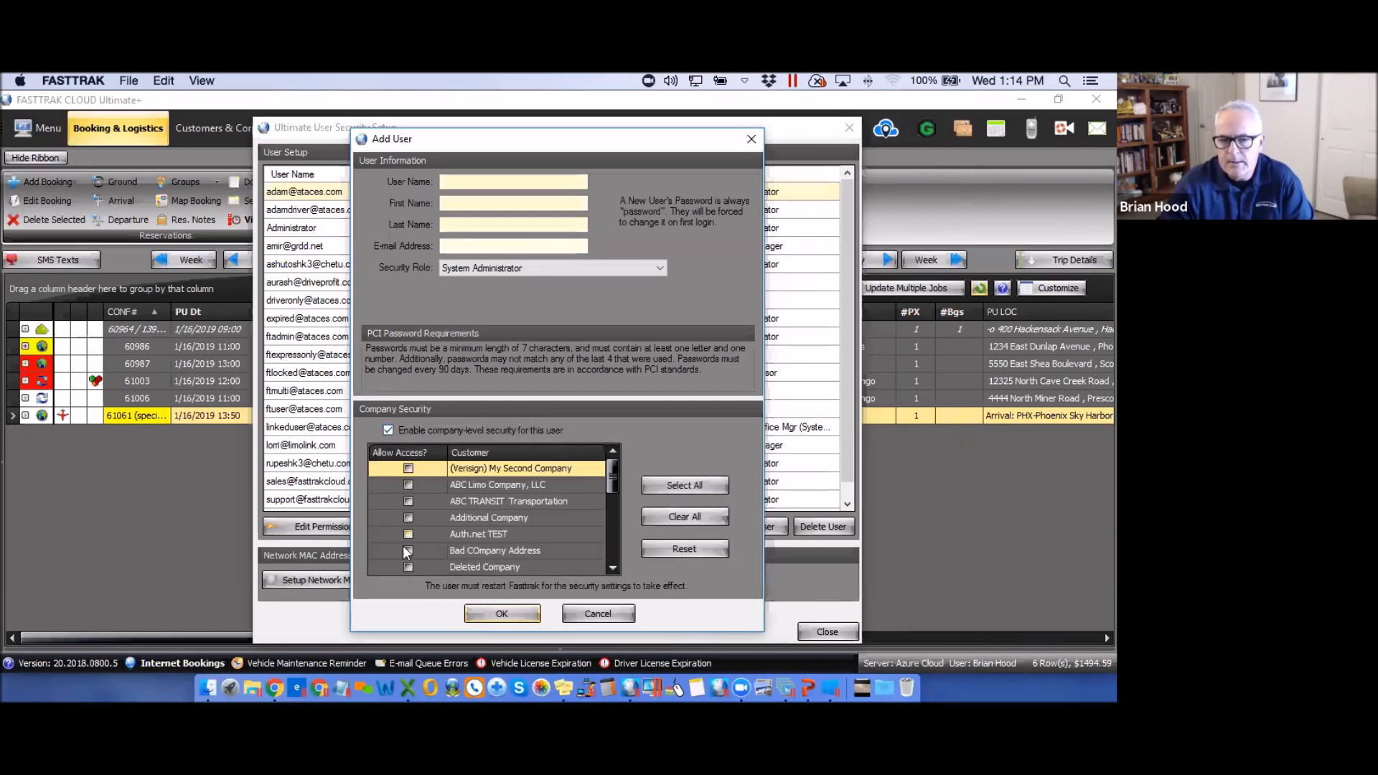
{"action": "left_click", "coordinate": [408, 485]}
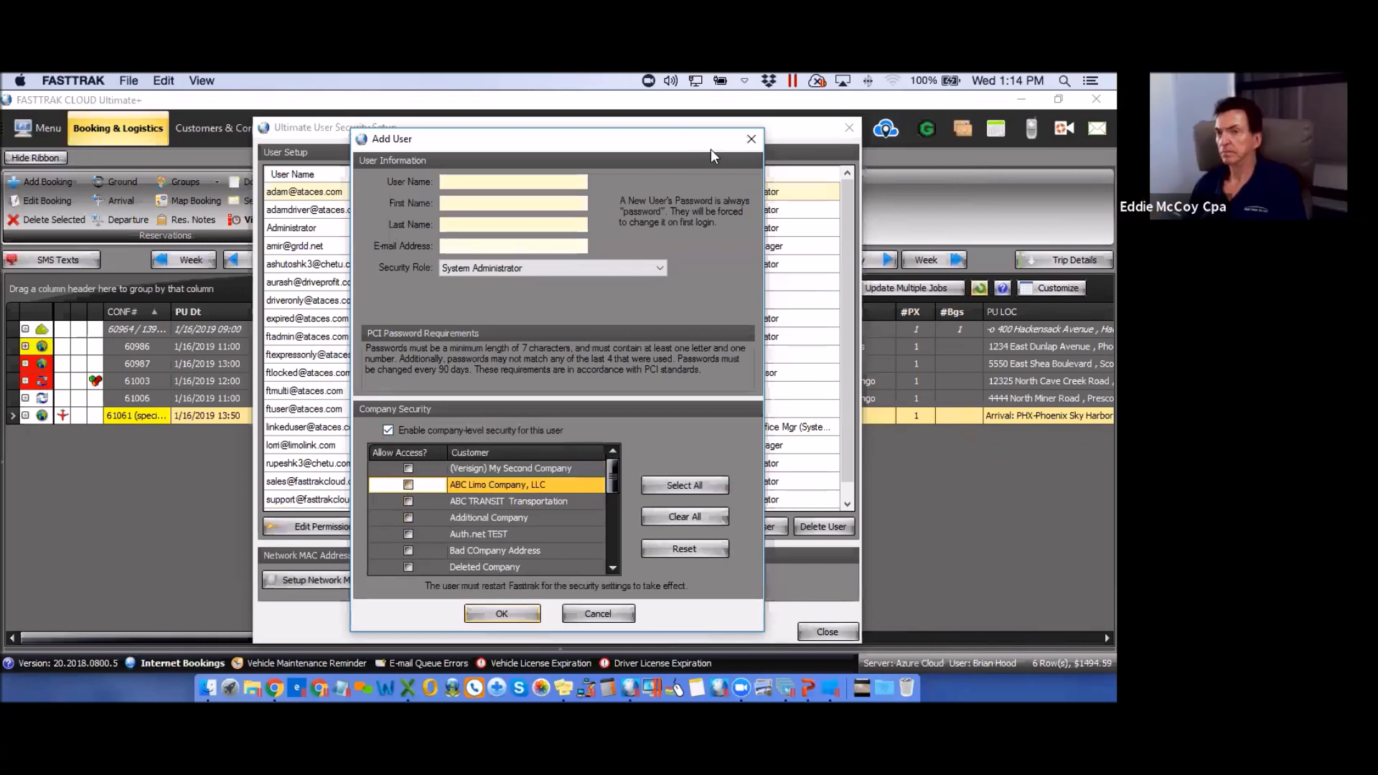
{"action": "left_click", "coordinate": [751, 139]}
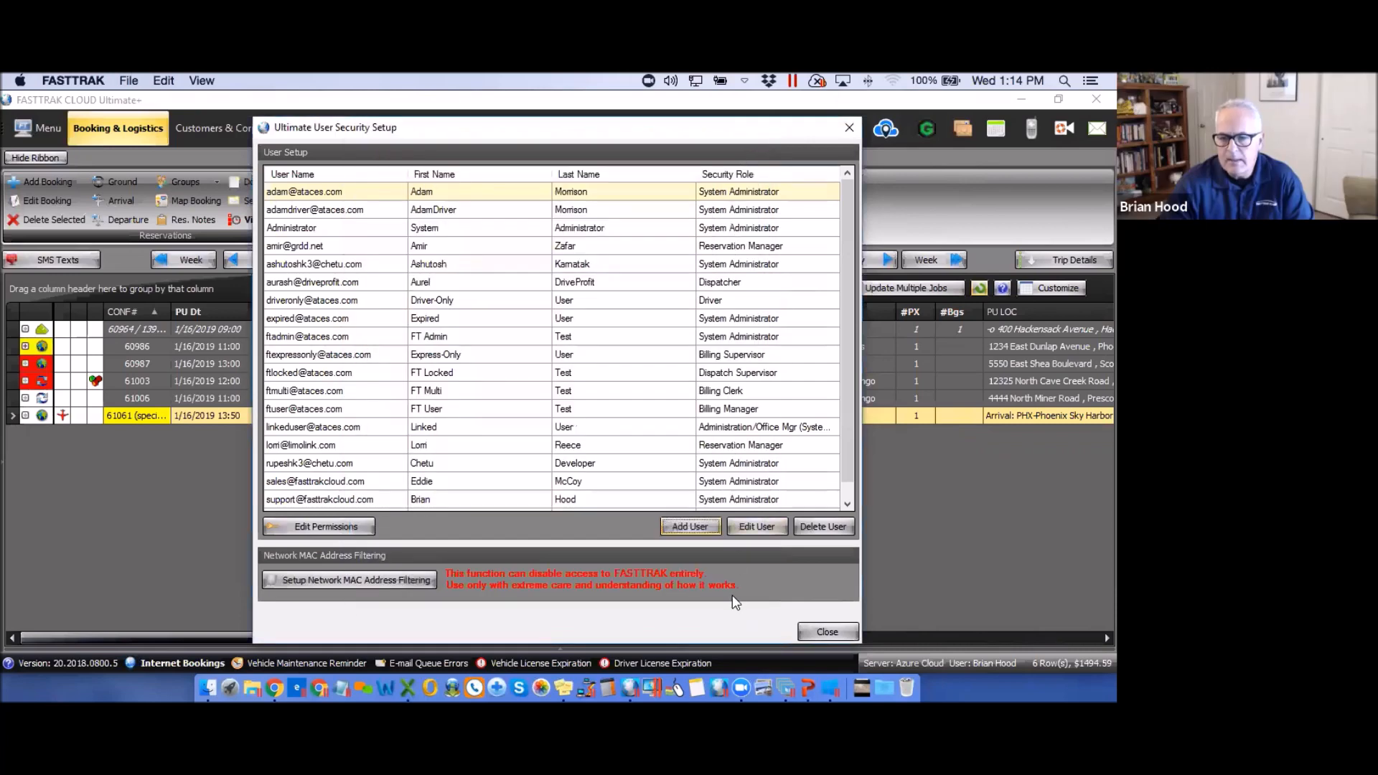
- Review the FT Multi test user's account details, password reset option and security role choices, keeping Billing Clerk
{"action": "left_click", "coordinate": [720, 394]}
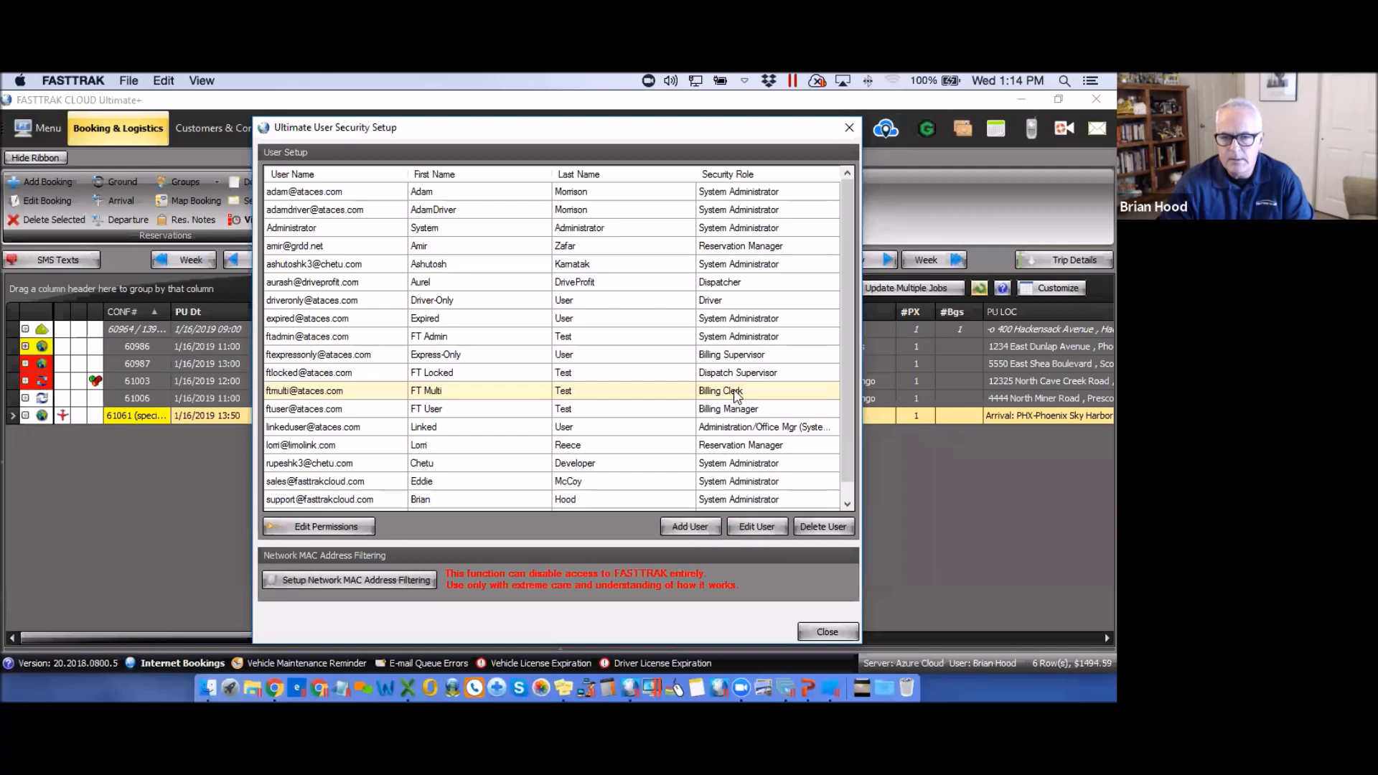
{"action": "left_click", "coordinate": [761, 530]}
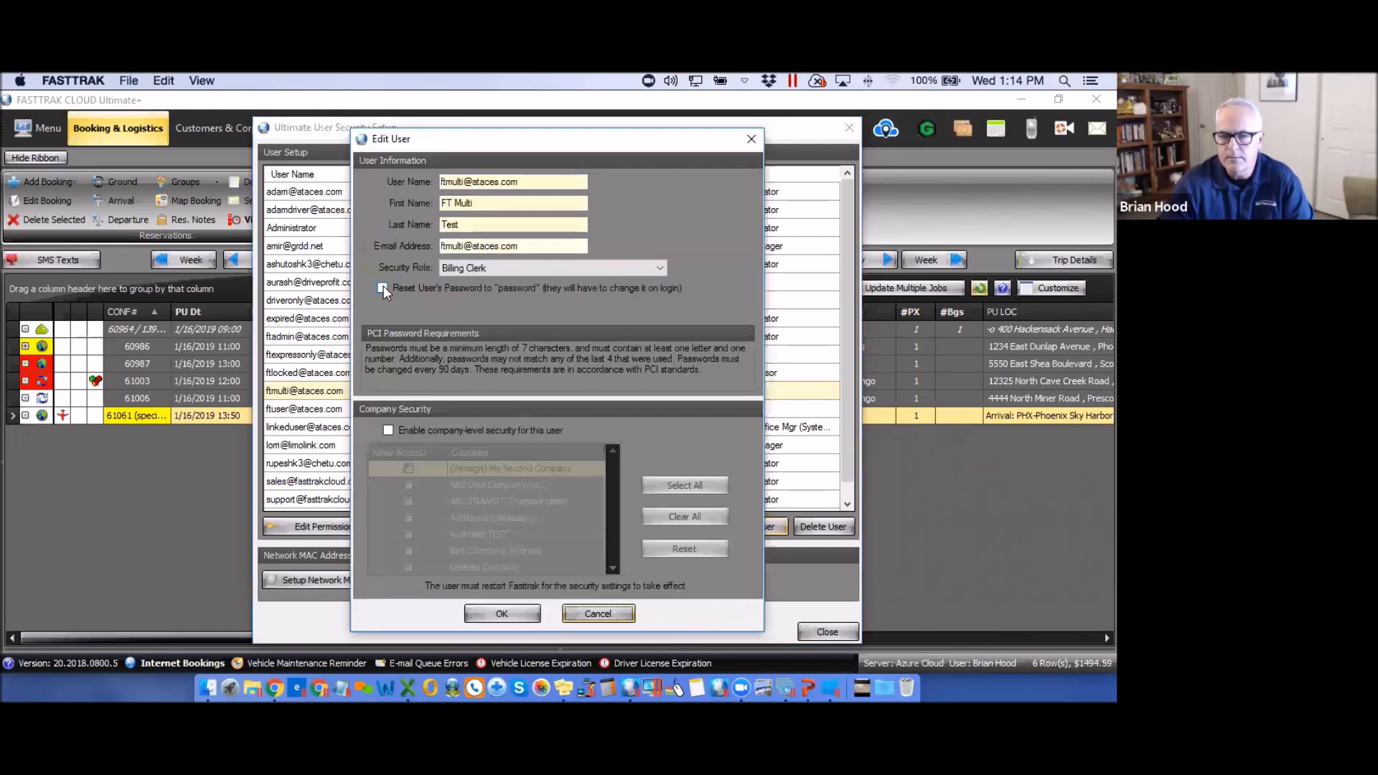
{"action": "left_click", "coordinate": [661, 267]}
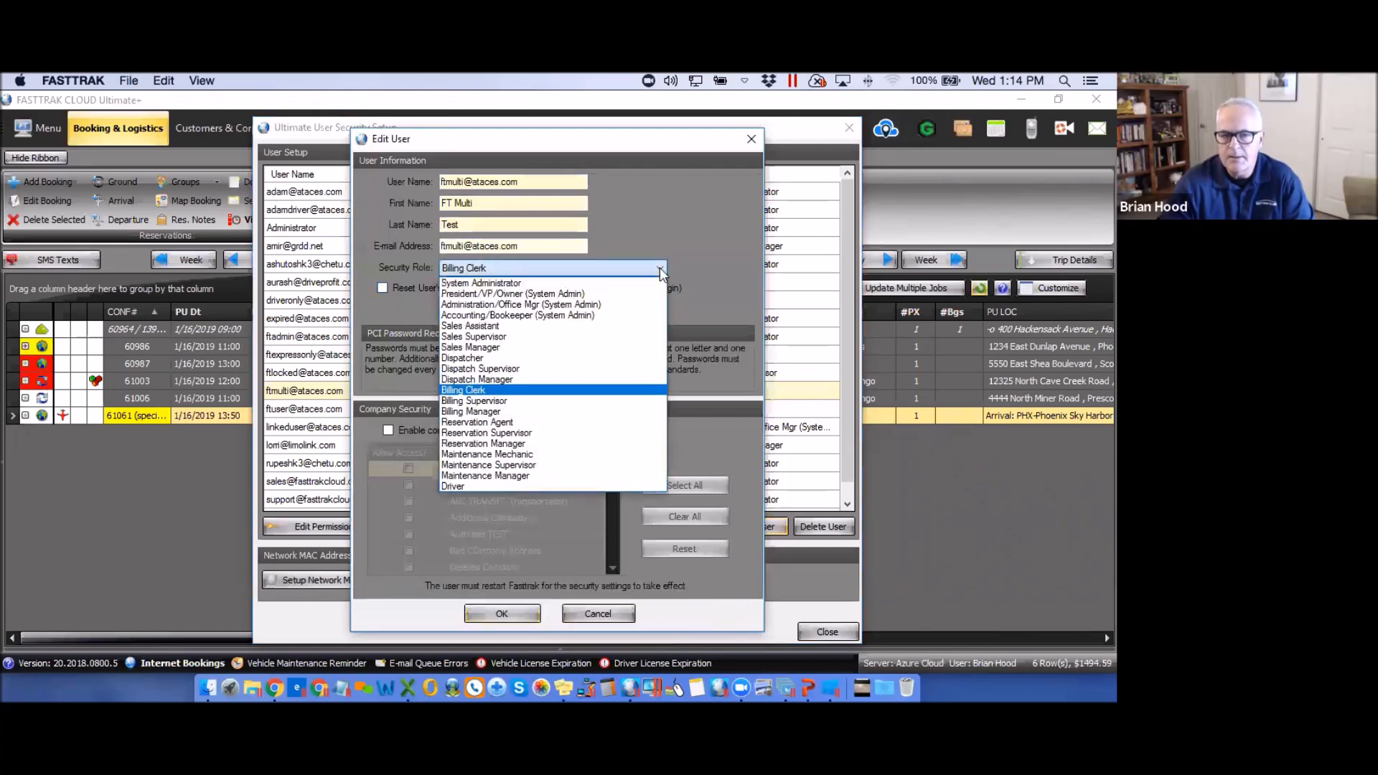
{"action": "left_click", "coordinate": [660, 267]}
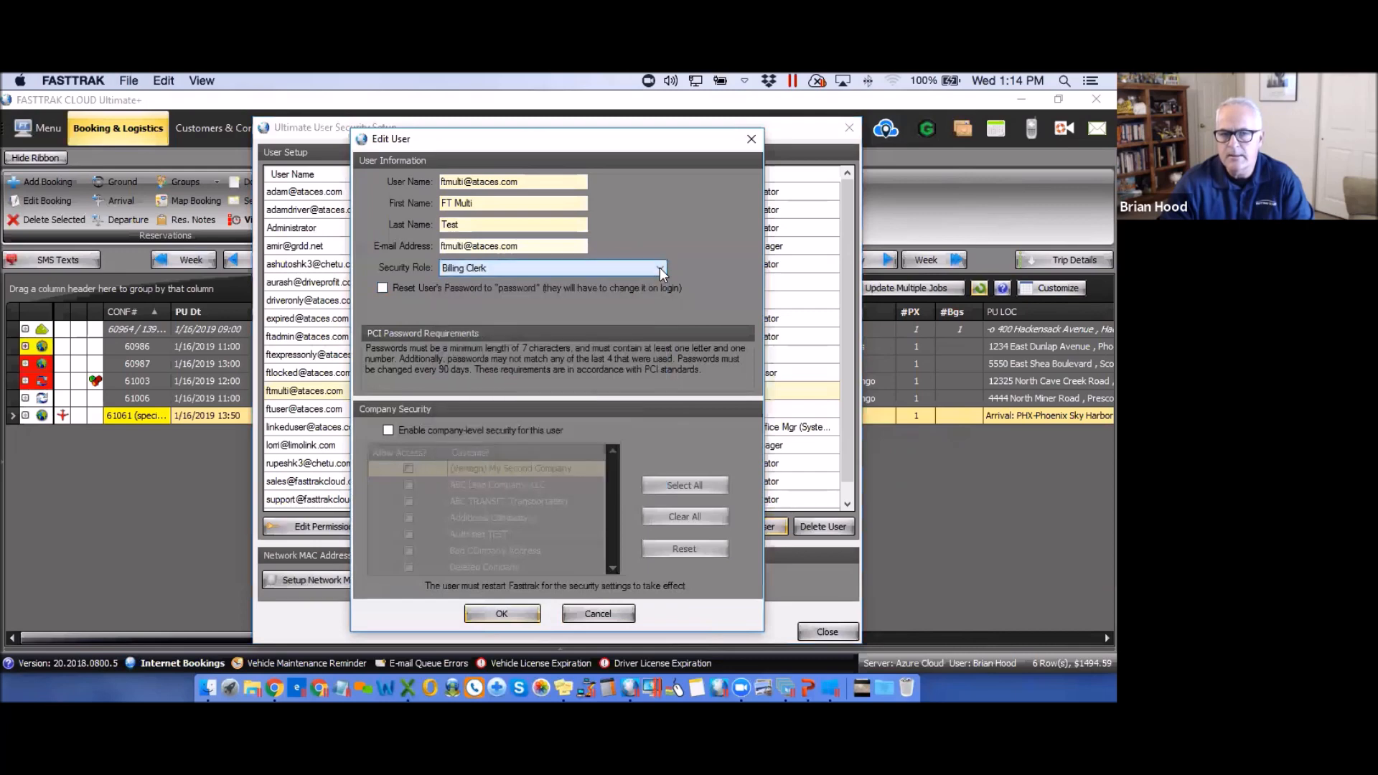
{"action": "left_click", "coordinate": [752, 138]}
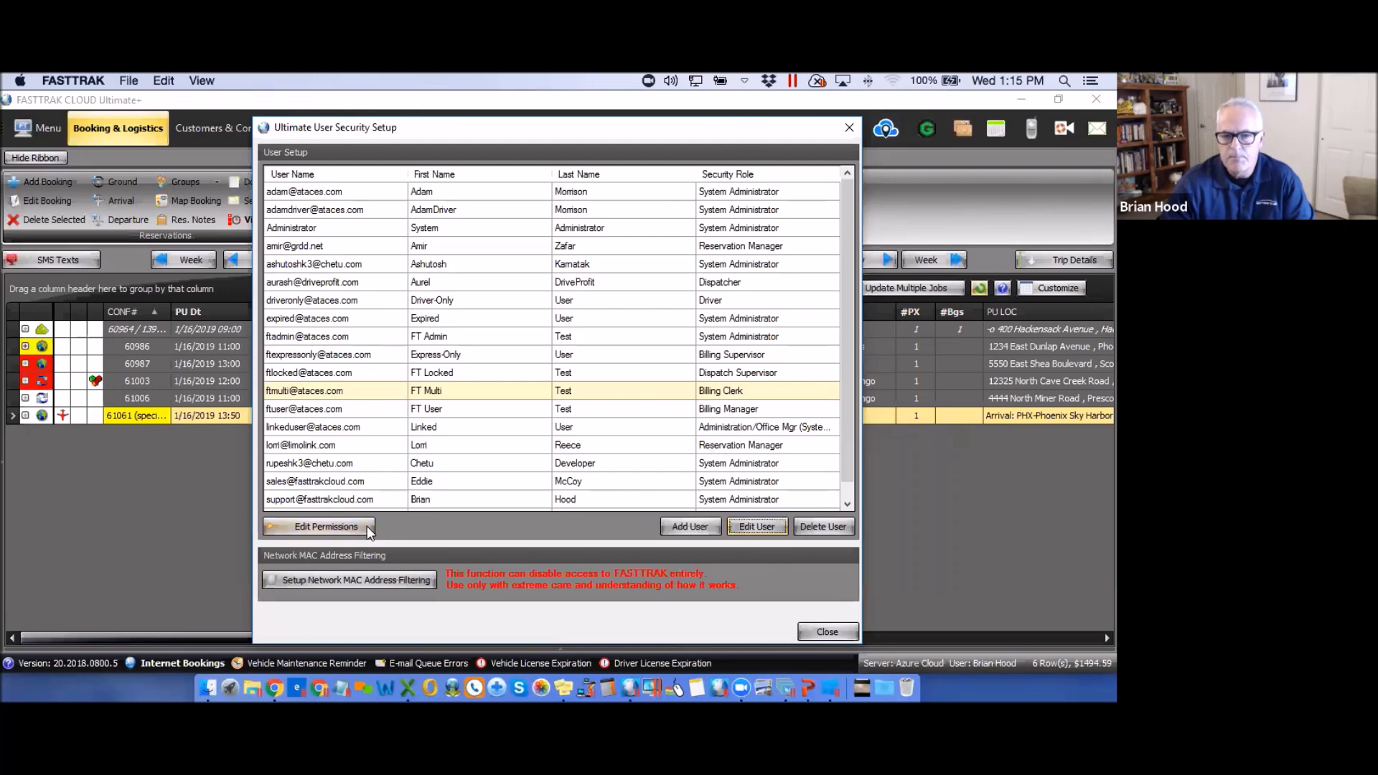
- Grant the Delete Corporate Records permission to the FT Multi test user
{"action": "left_click", "coordinate": [328, 528]}
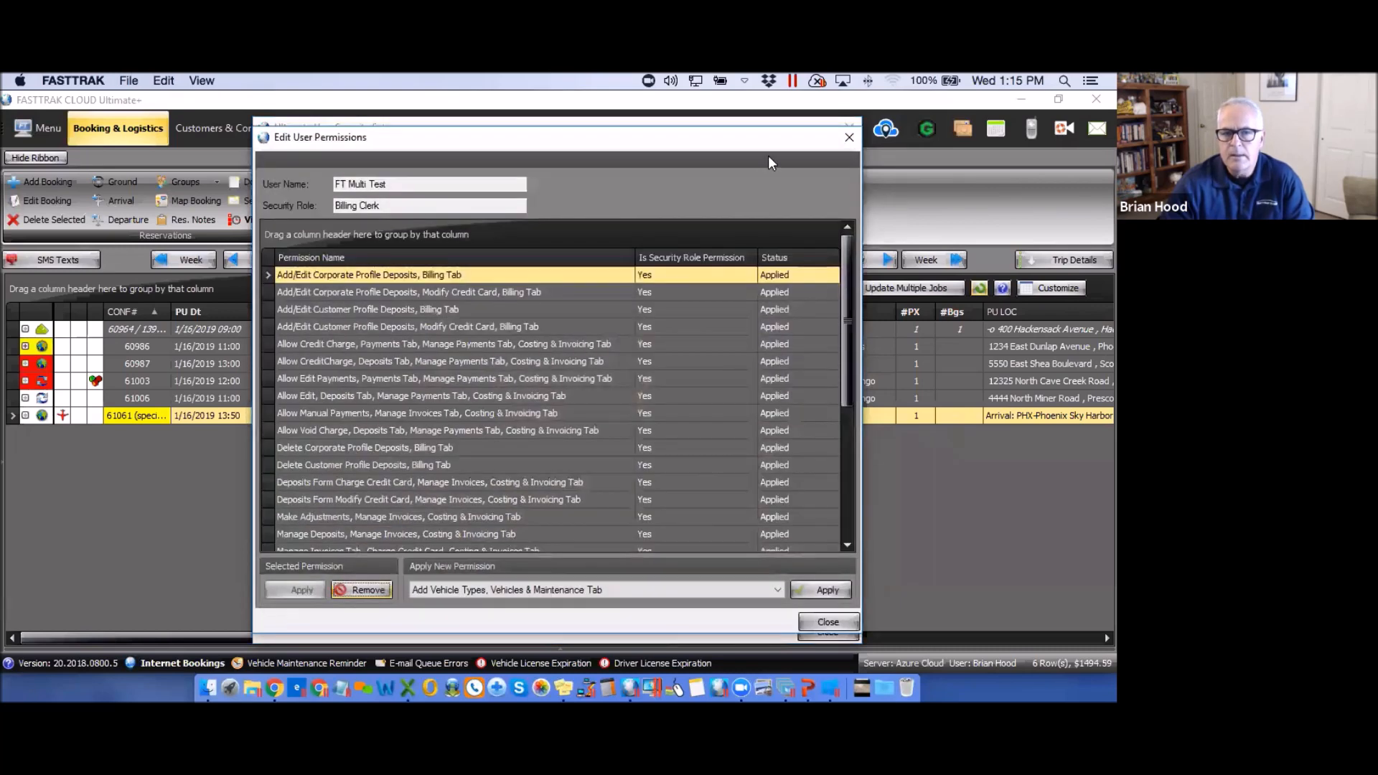
{"action": "left_click_drag", "start_coordinate": [850, 397], "coordinate": [845, 527]}
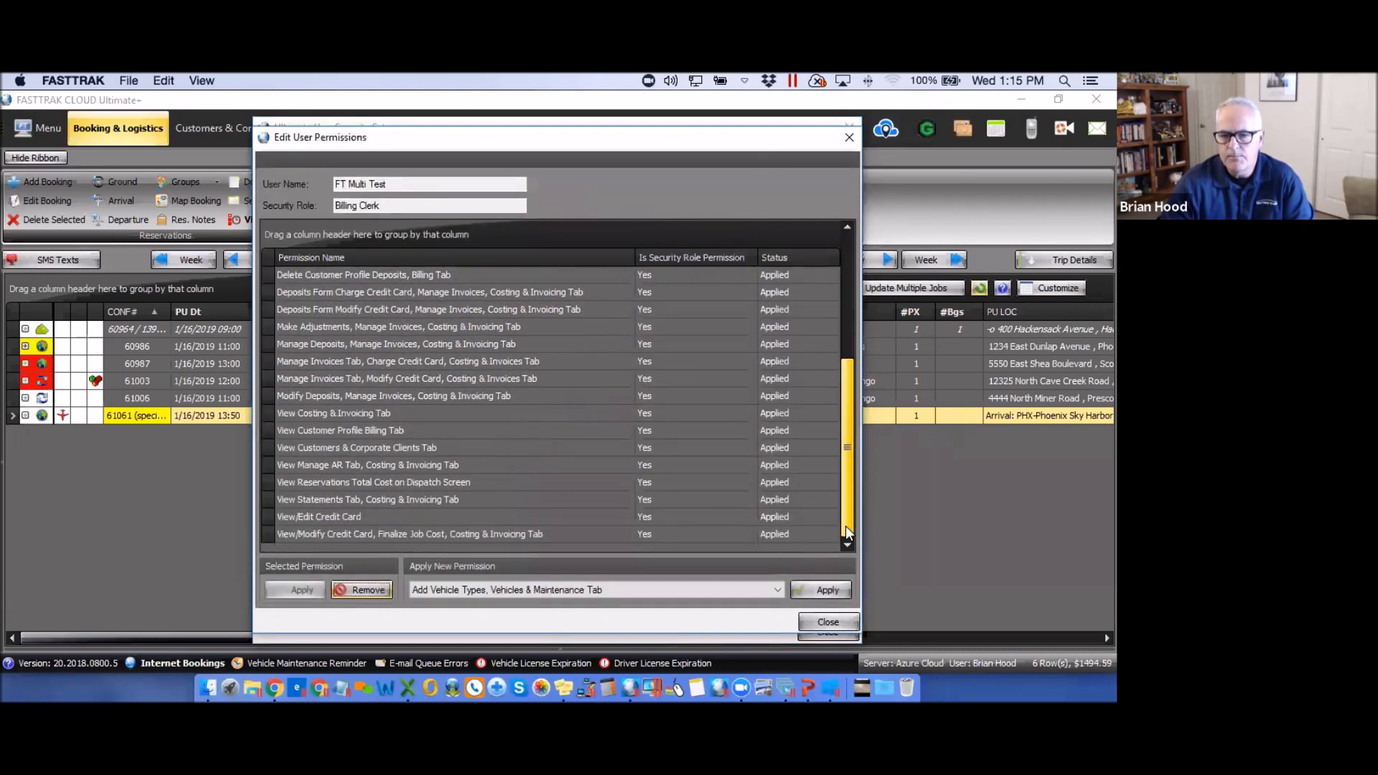
{"action": "left_click", "coordinate": [777, 590]}
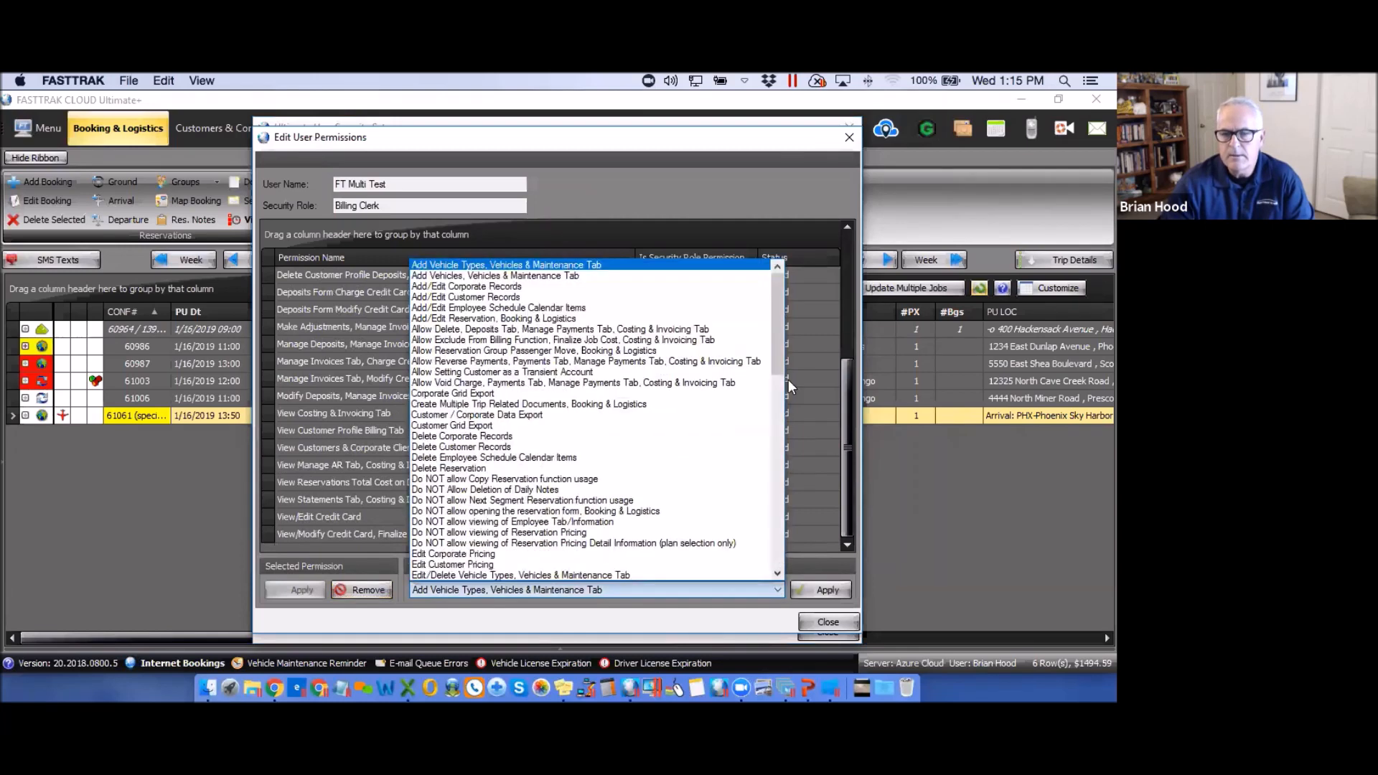
{"action": "left_click_drag", "start_coordinate": [772, 354], "coordinate": [773, 388]}
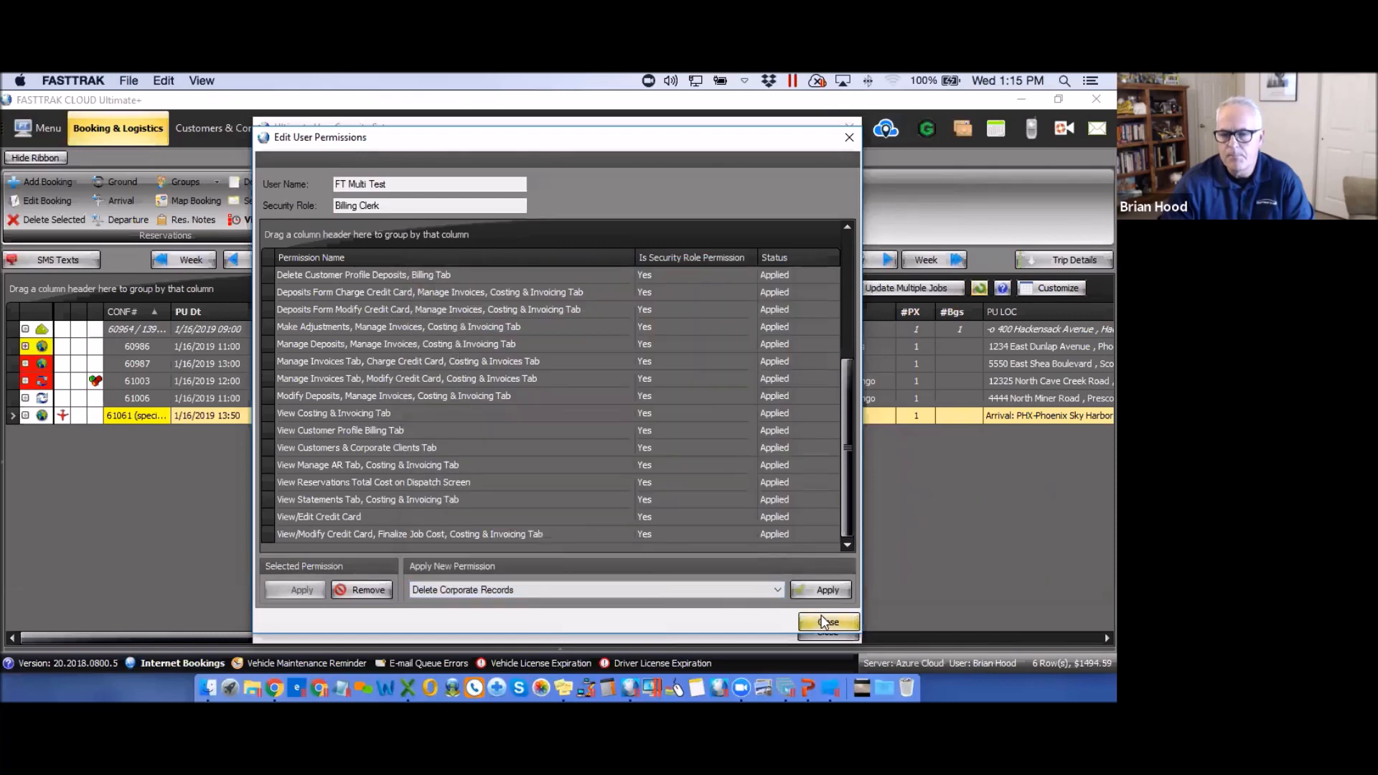
{"action": "left_click", "coordinate": [825, 590]}
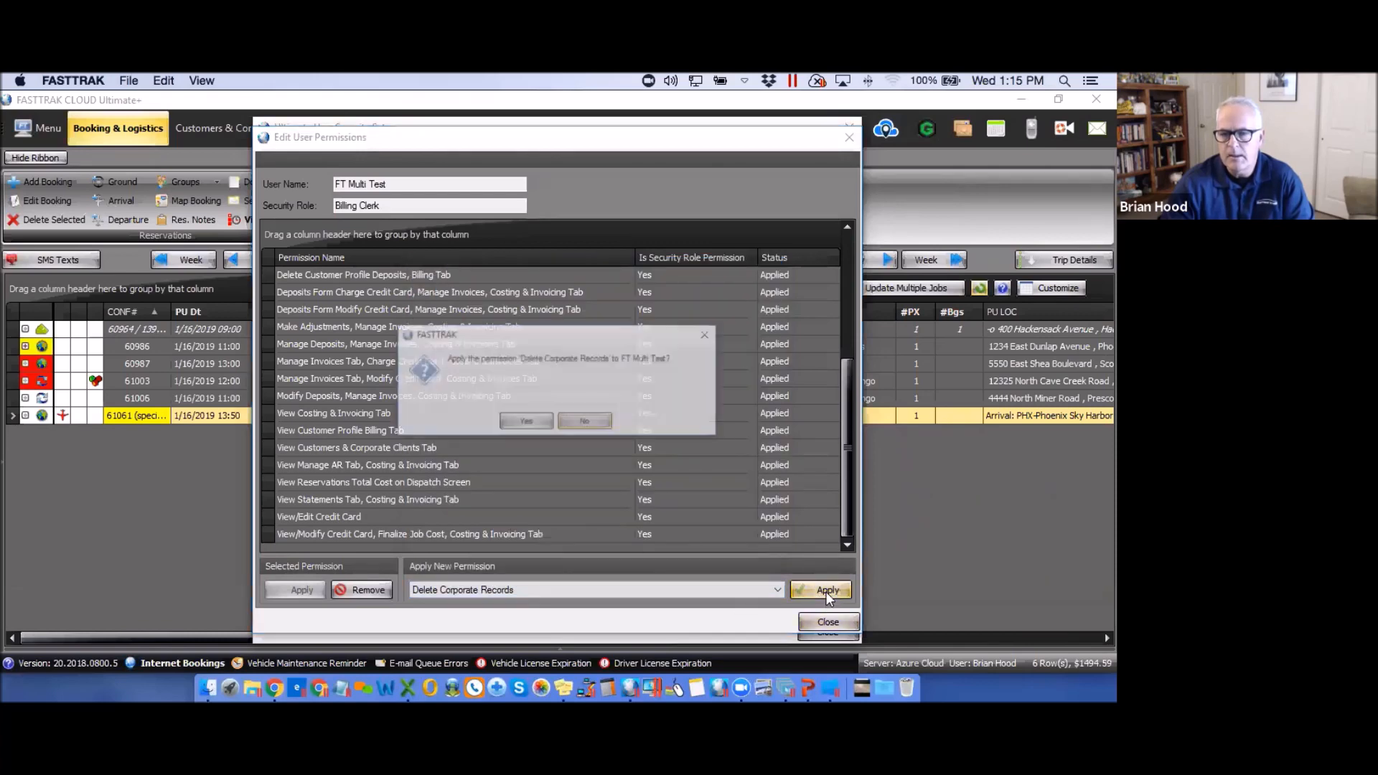
{"action": "left_click", "coordinate": [520, 428]}
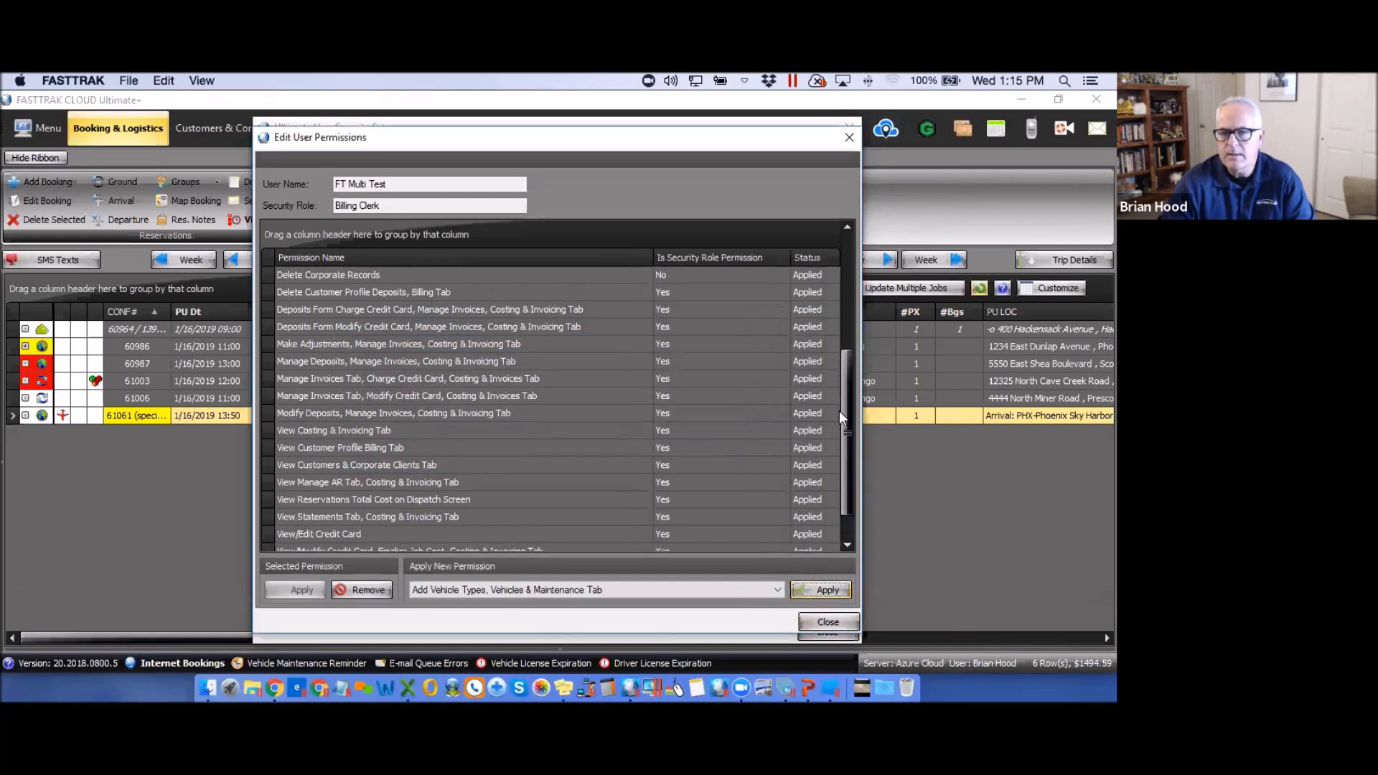
- Remove the "View/Modify Credit Card, Finalize Job Cost, Costing & Invoicing Tab" permission from the FT Multi test user and close the Ultimate user setup
{"action": "left_click_drag", "start_coordinate": [847, 412], "coordinate": [847, 445]}
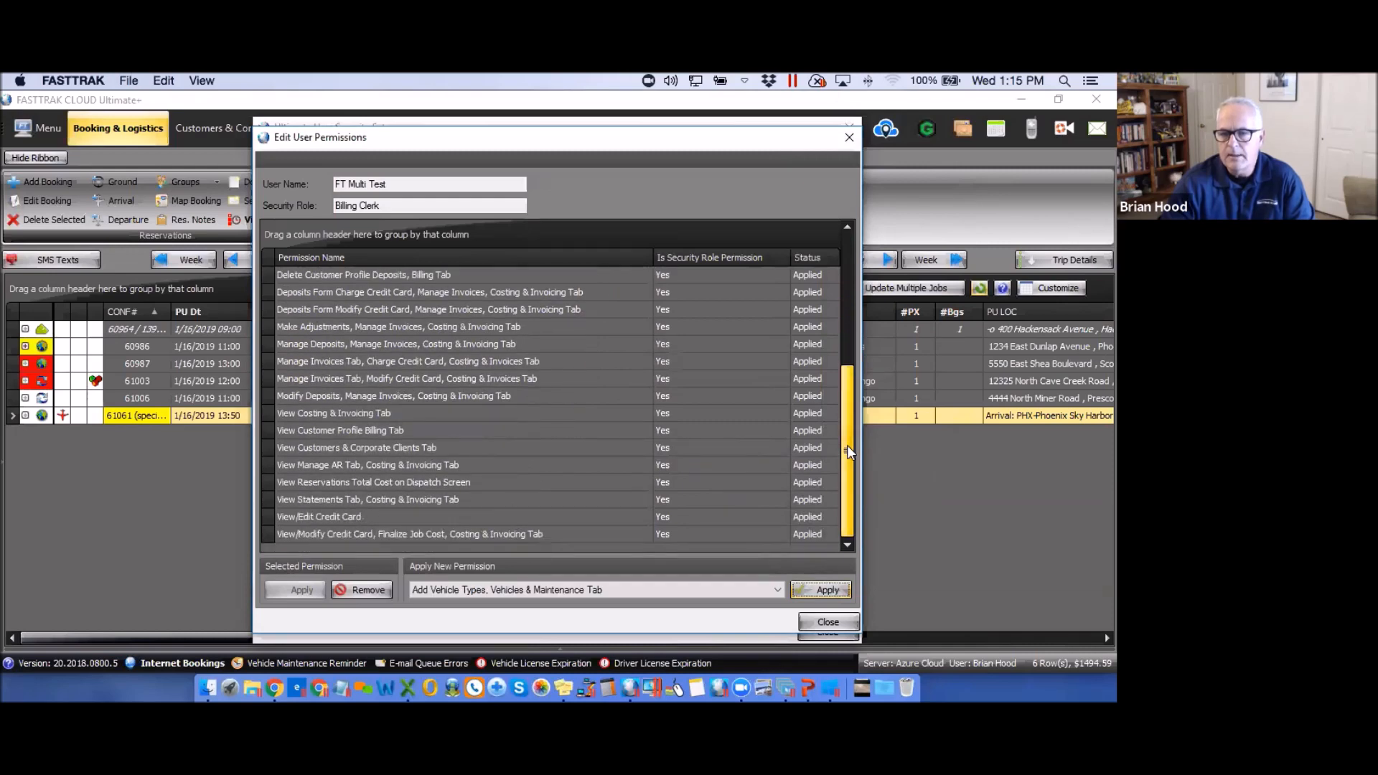
{"action": "left_click", "coordinate": [794, 532]}
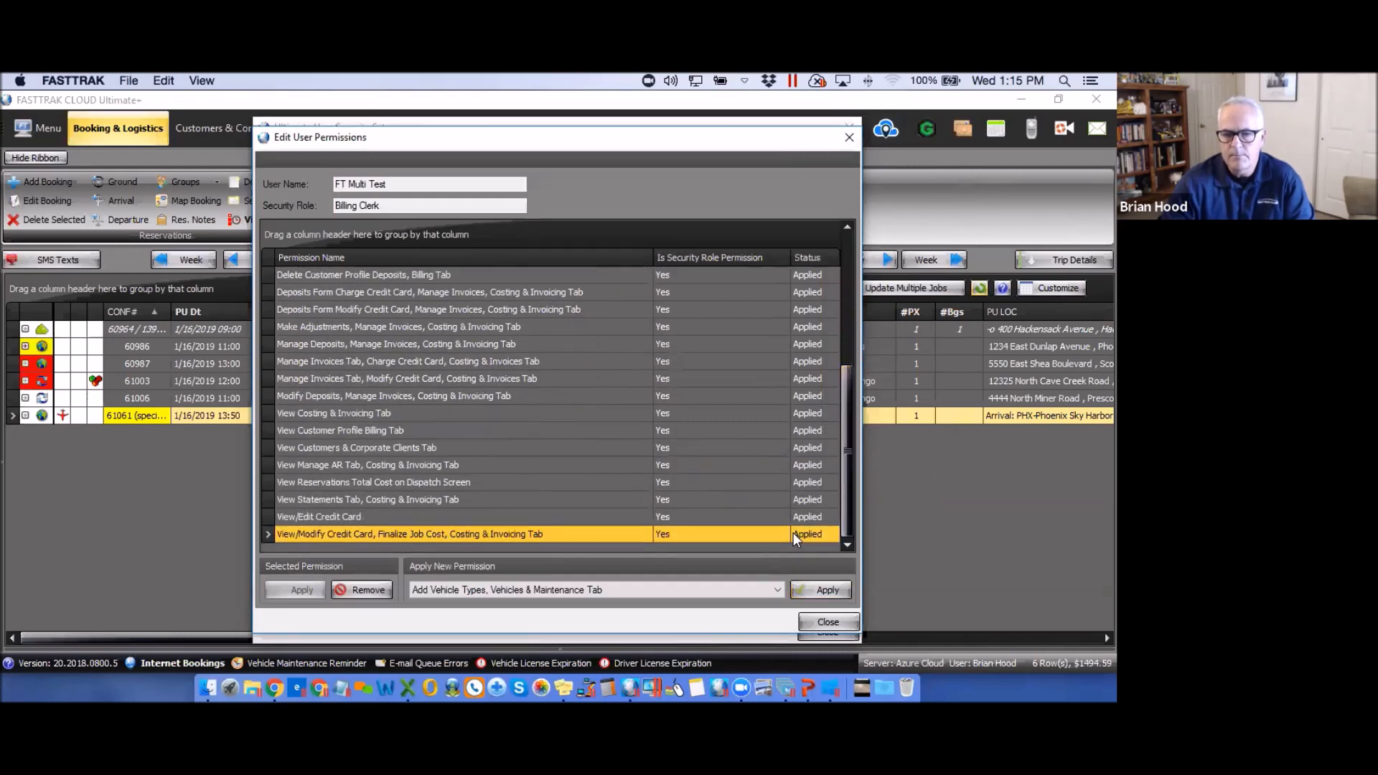
{"action": "left_click", "coordinate": [355, 591]}
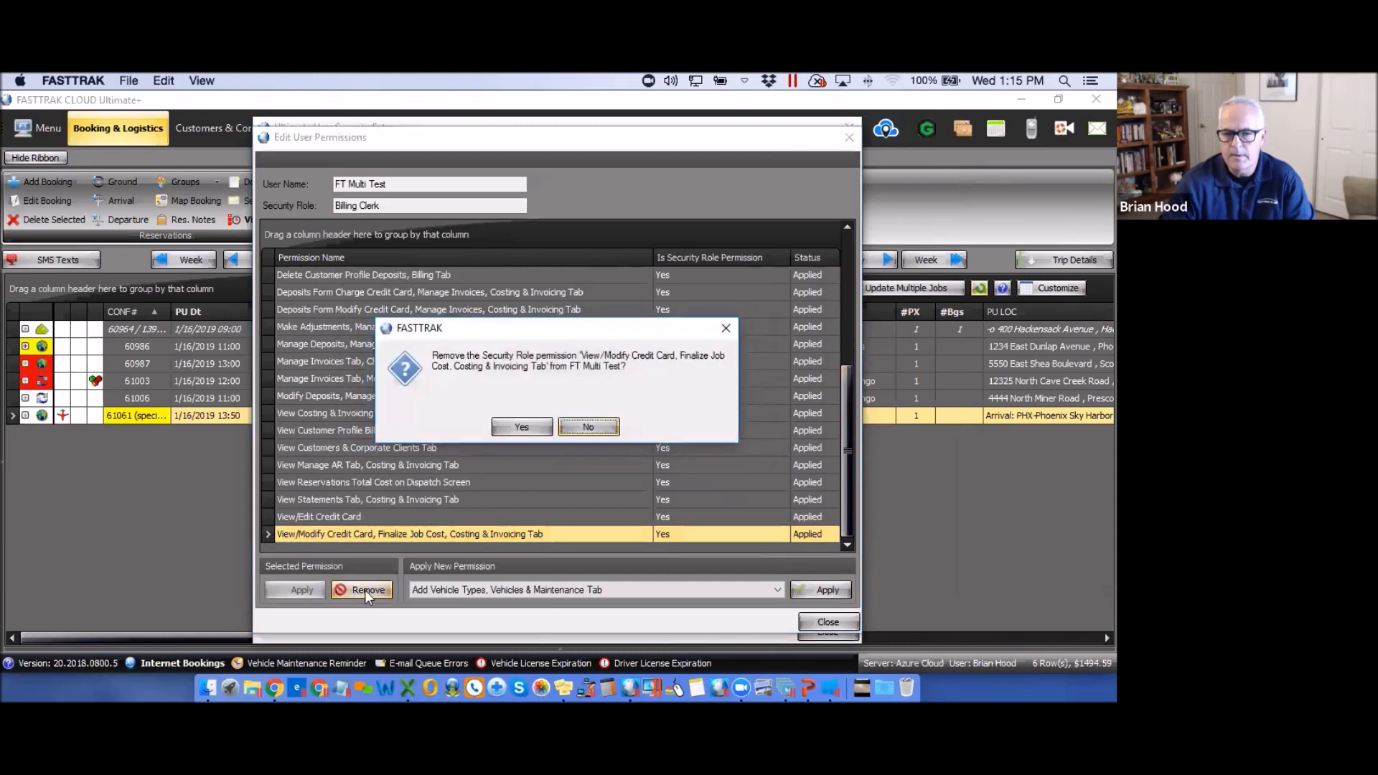
{"action": "left_click", "coordinate": [530, 425]}
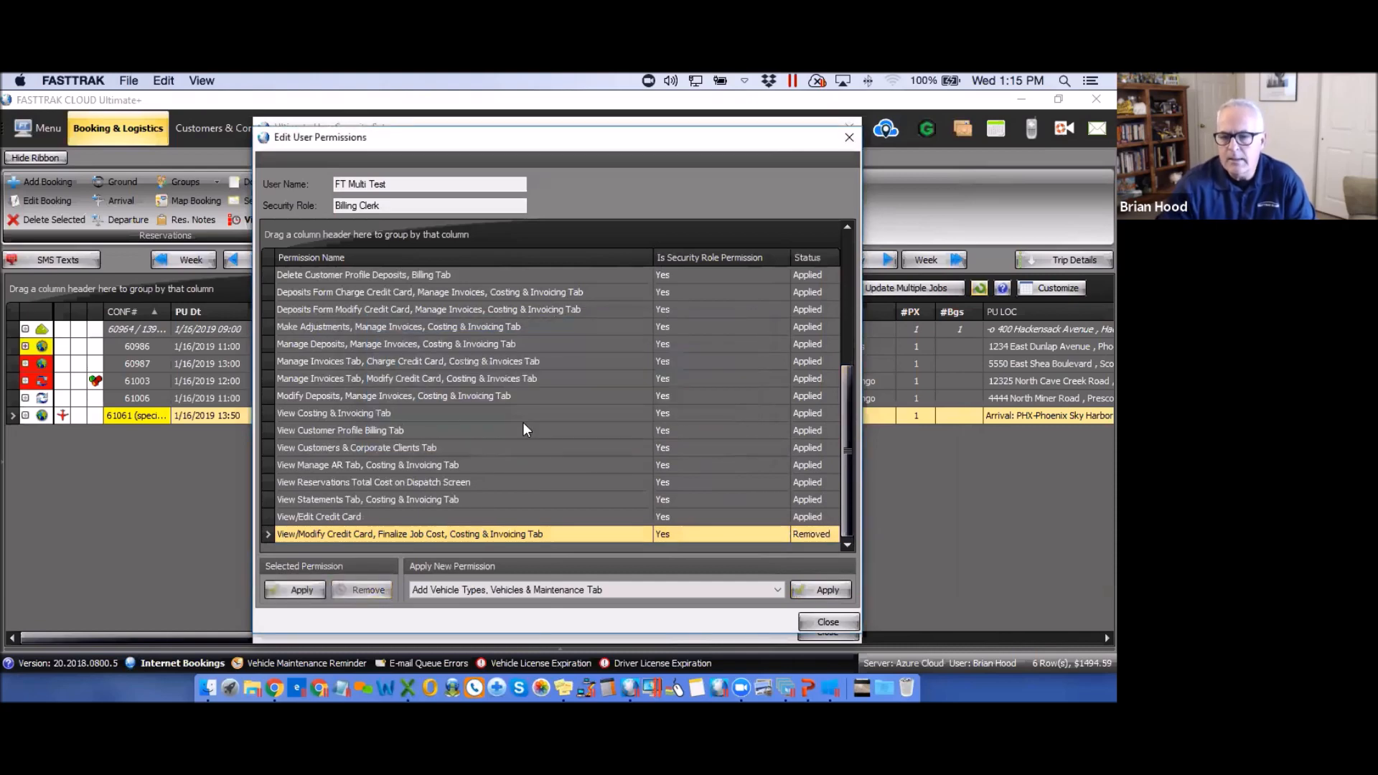
{"action": "left_click", "coordinate": [848, 137]}
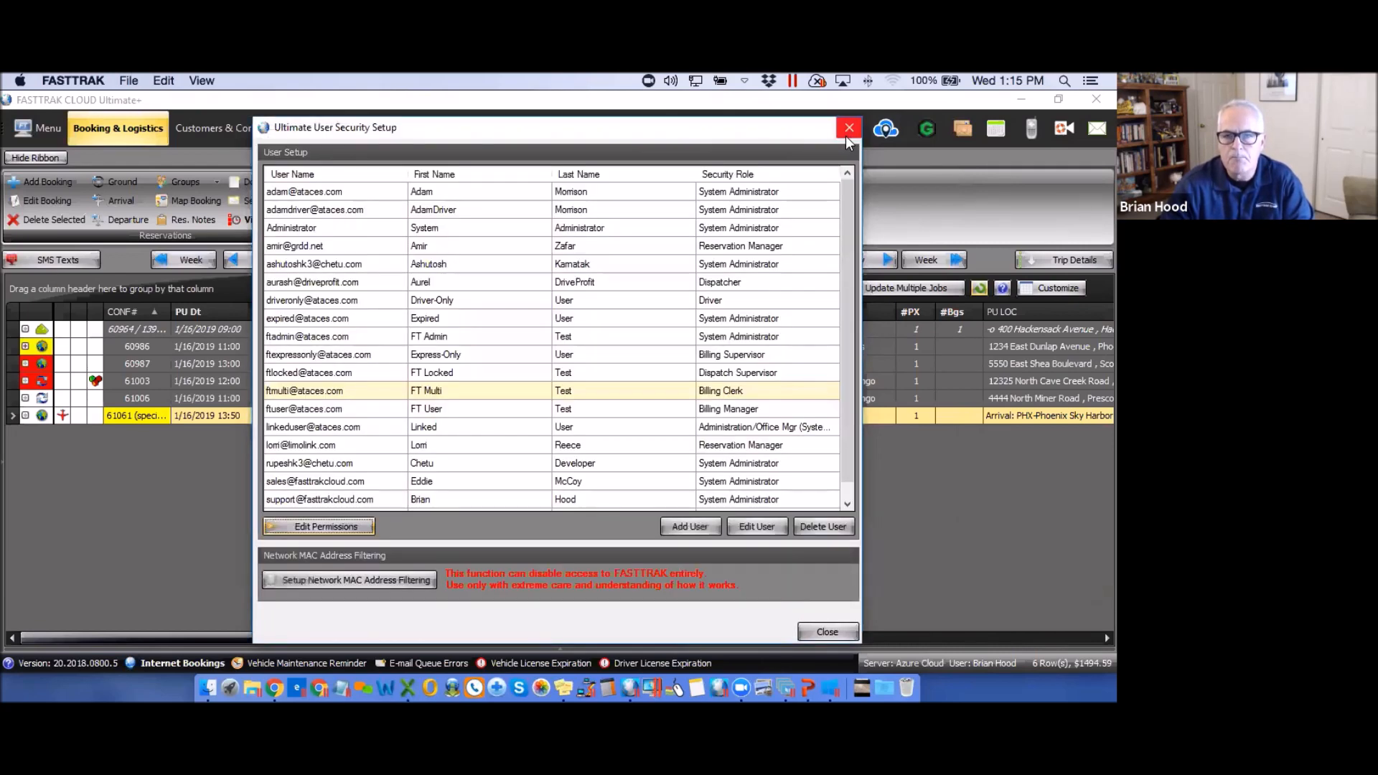
{"action": "left_click", "coordinate": [847, 127]}
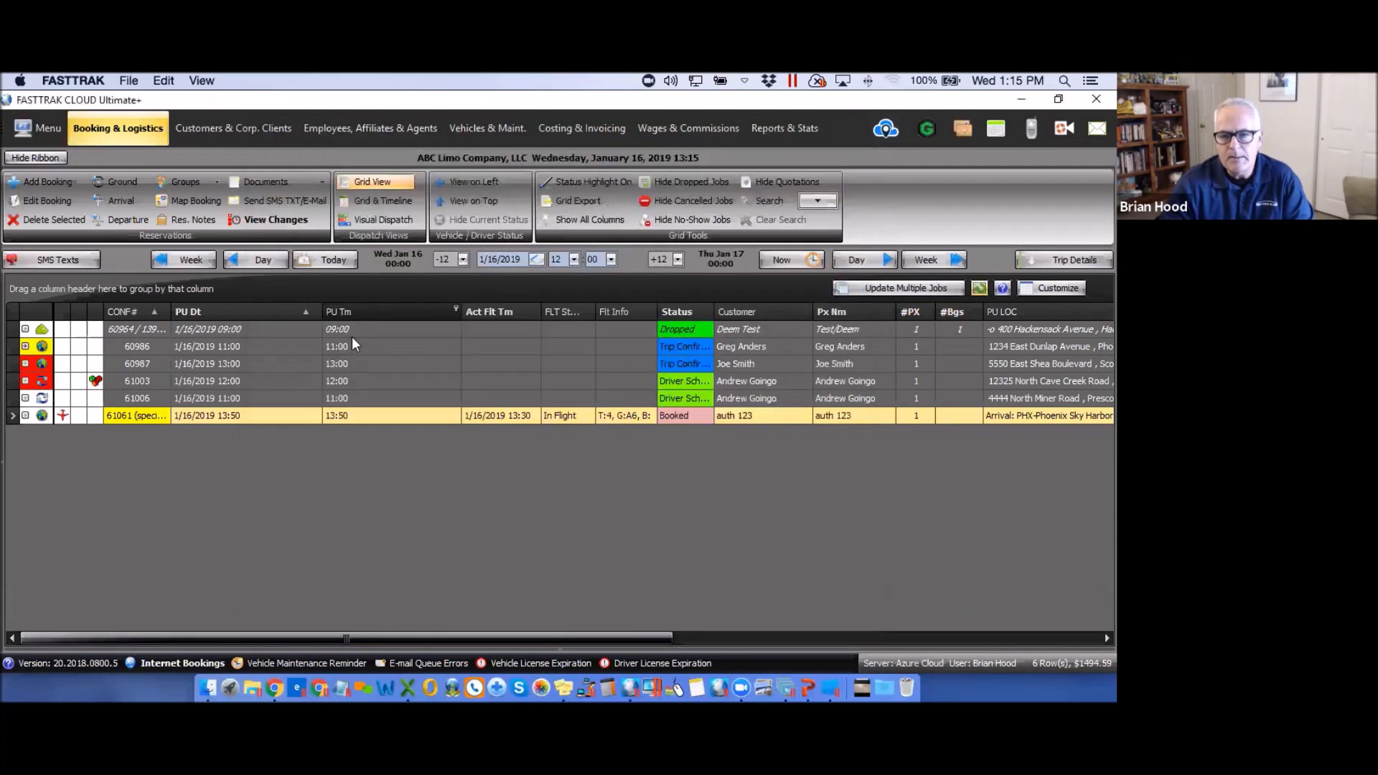
- Start a new account in WebExpress User Security Setup with permissions copied from an existing Ultimate user
{"action": "left_click", "coordinate": [32, 130]}
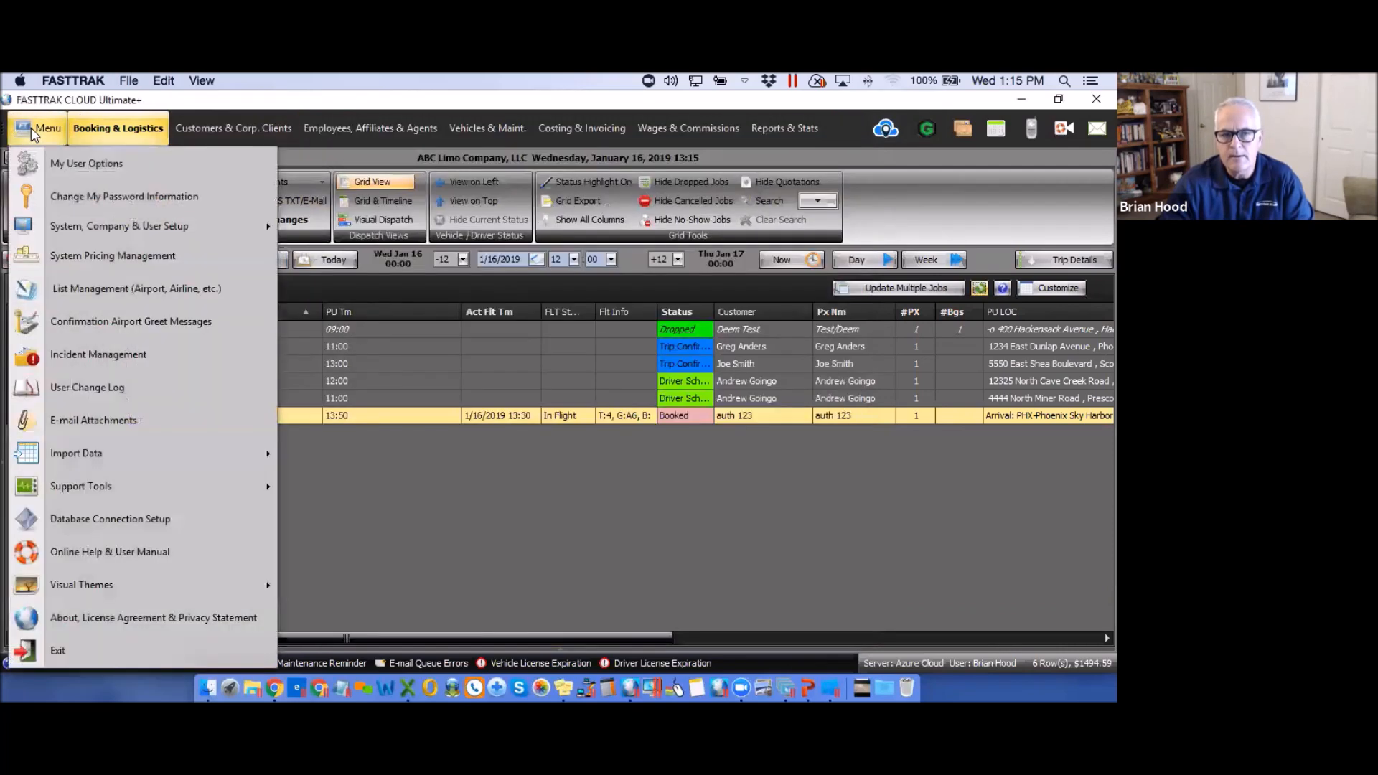
{"action": "mouse_move", "coordinate": [67, 226]}
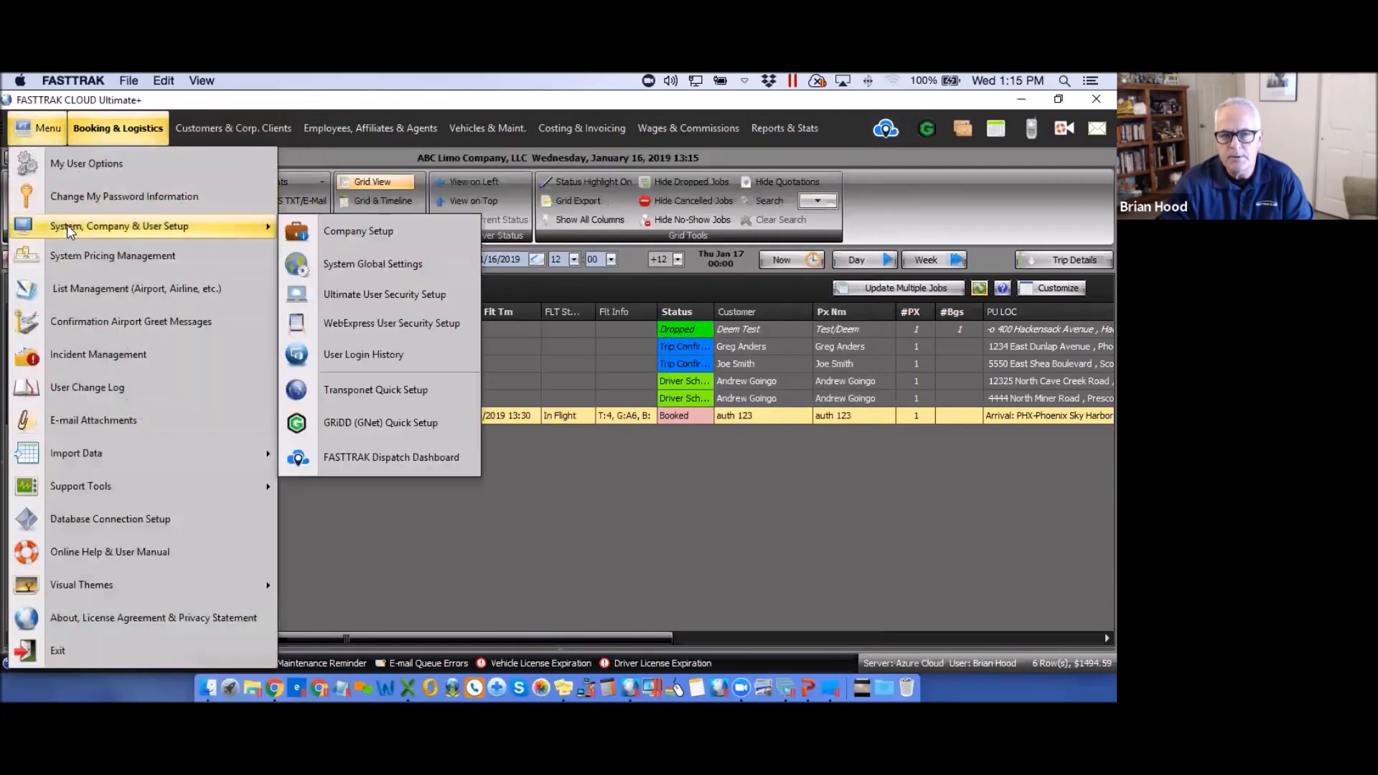
{"action": "left_click", "coordinate": [386, 327]}
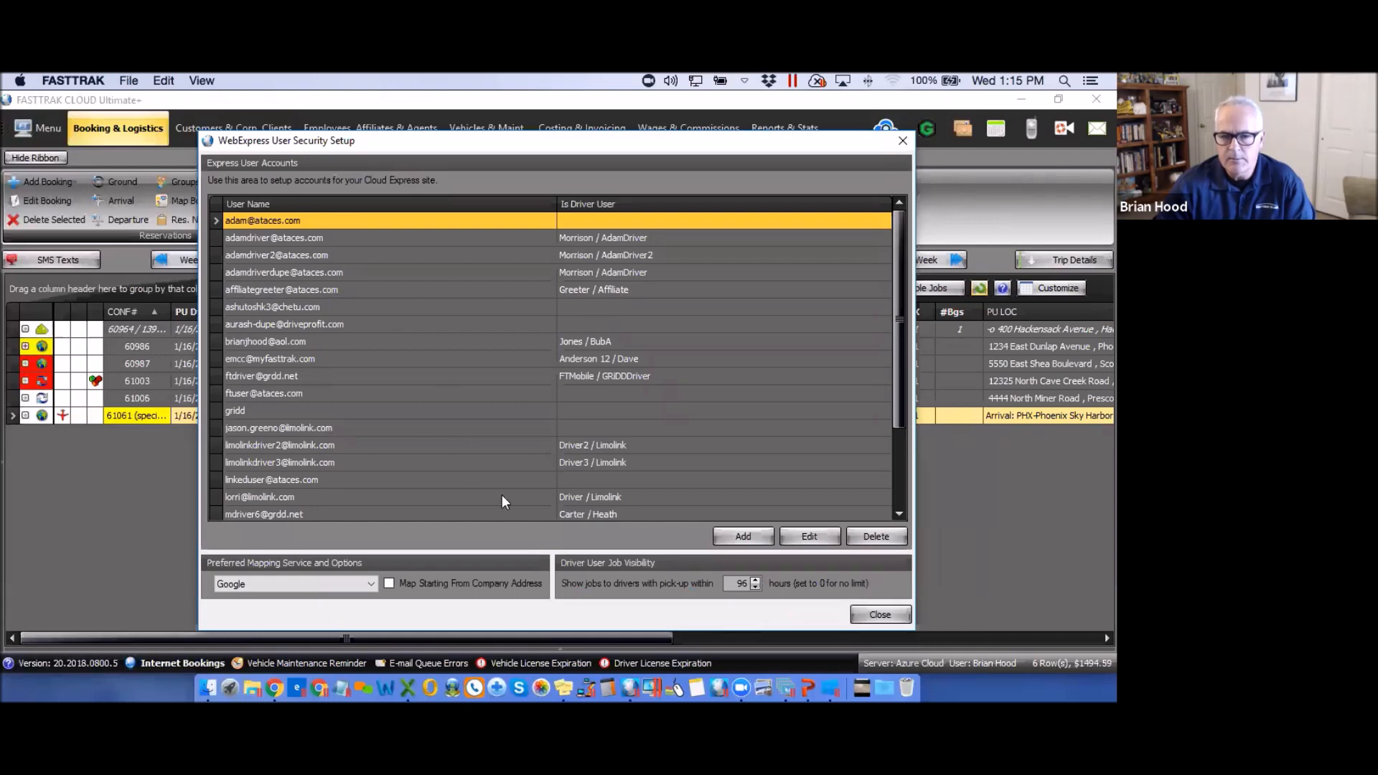
{"action": "left_click", "coordinate": [744, 537]}
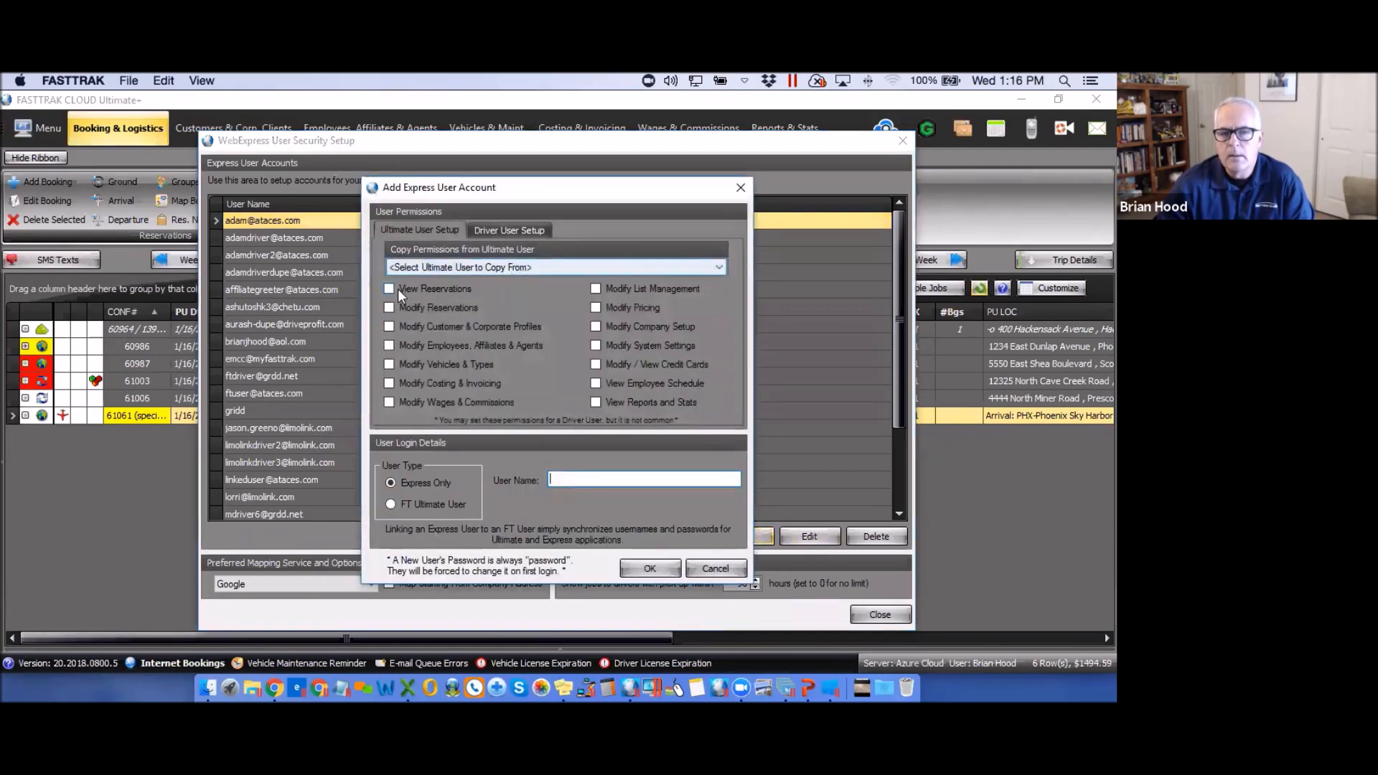
{"action": "left_click", "coordinate": [719, 268]}
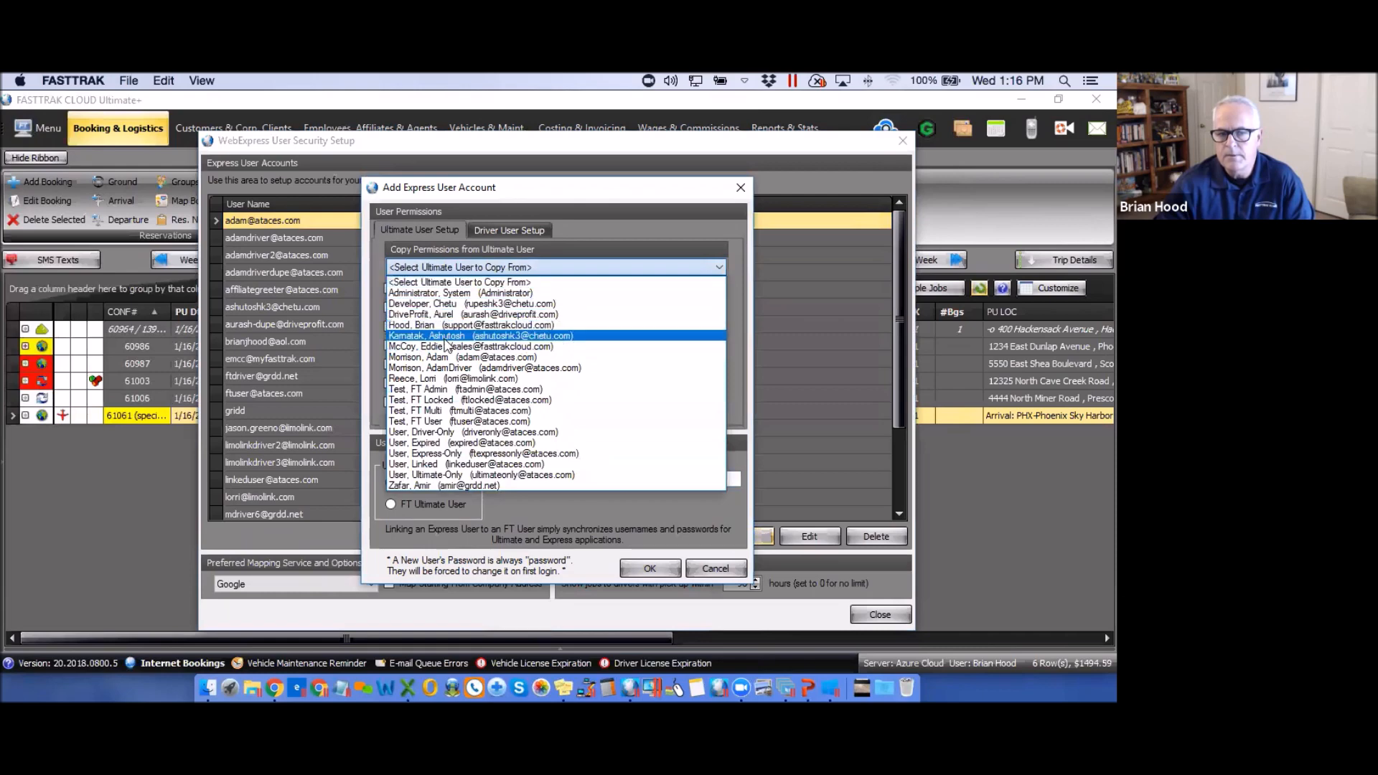
{"action": "left_click", "coordinate": [437, 336]}
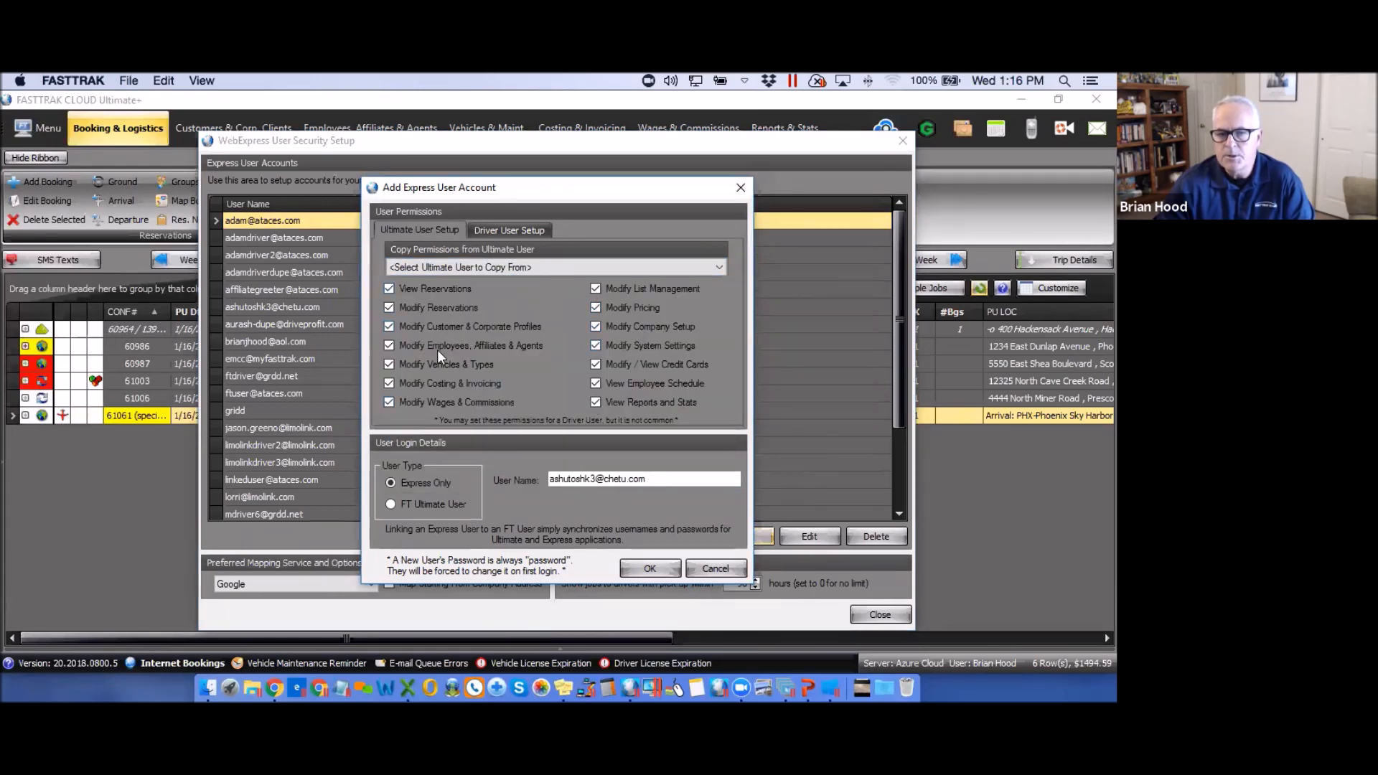
- Set the new Express account's user type to FT Ultimate User and link it to an existing Ultimate user
{"action": "left_click", "coordinate": [390, 505]}
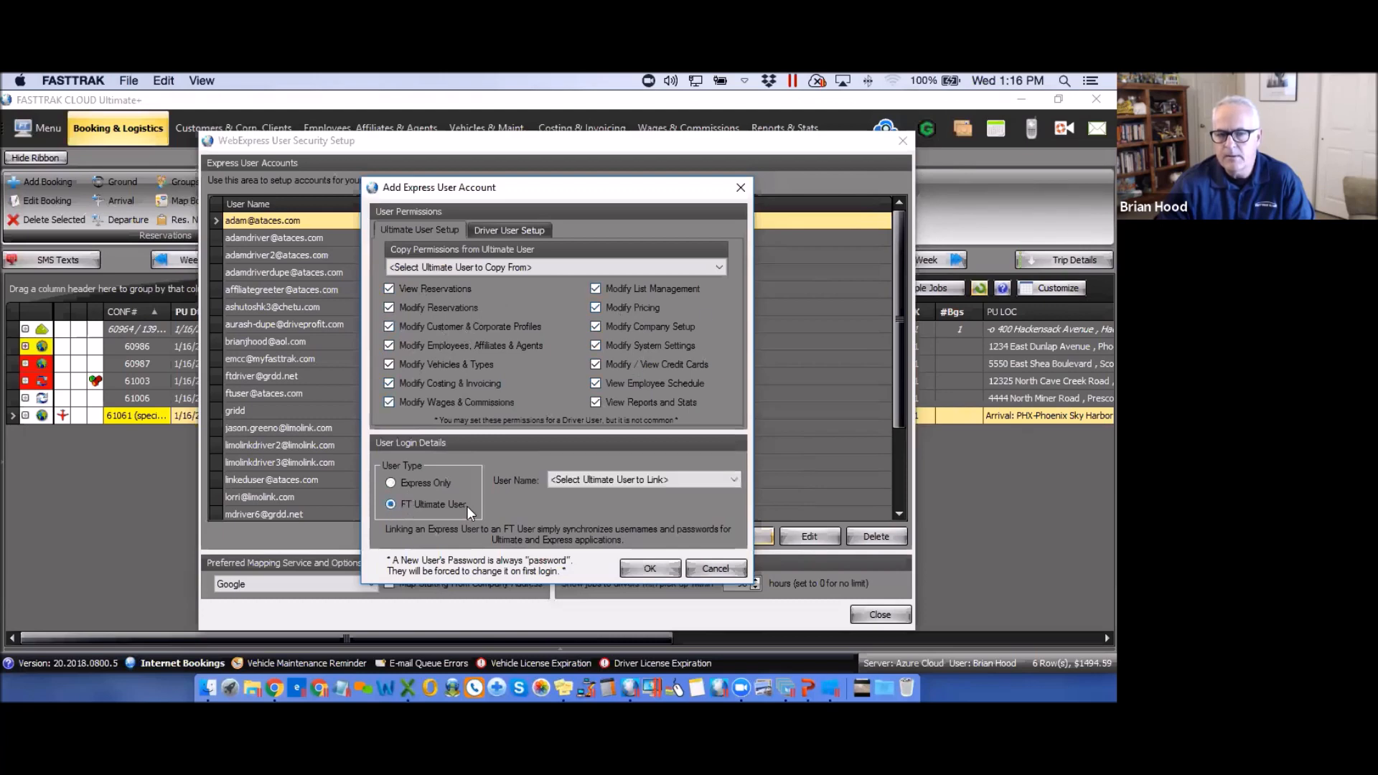
{"action": "left_click", "coordinate": [733, 479]}
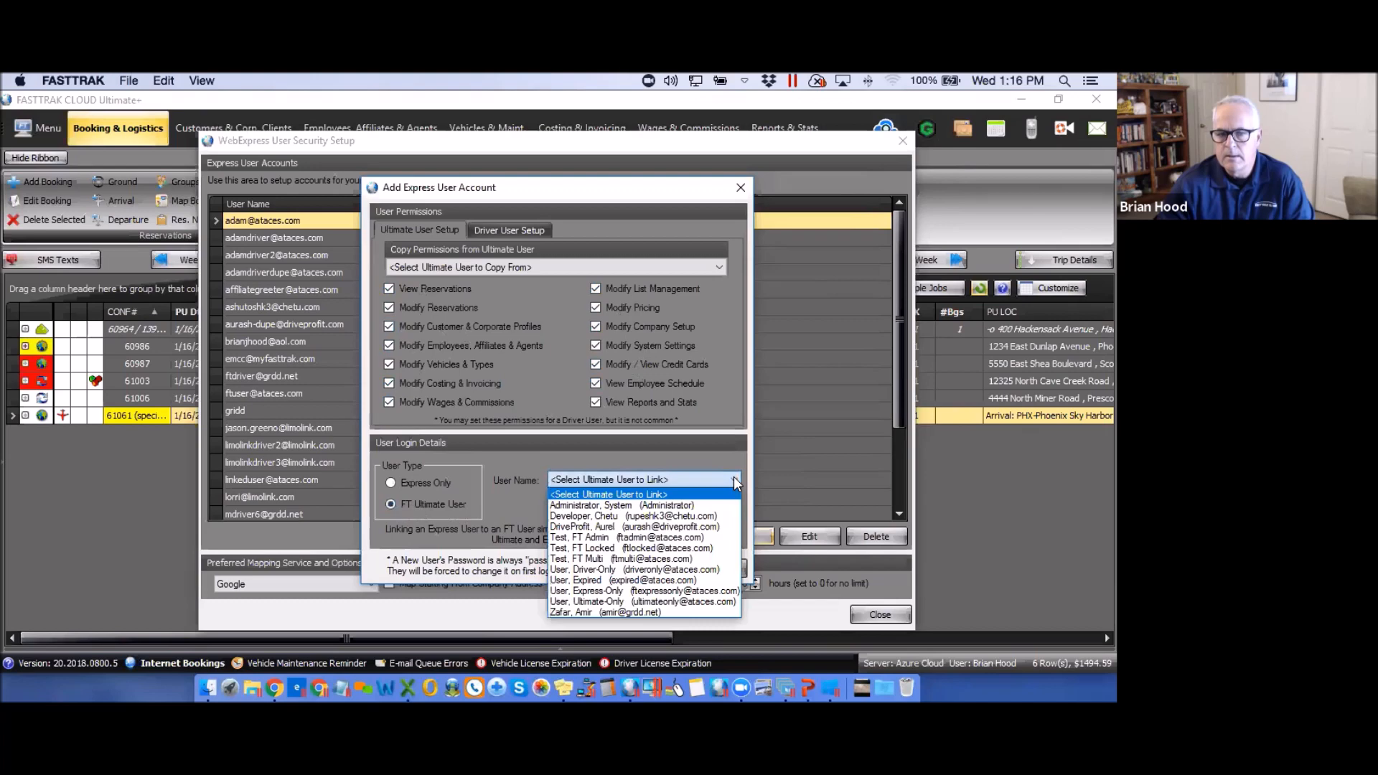
{"action": "left_click", "coordinate": [593, 516]}
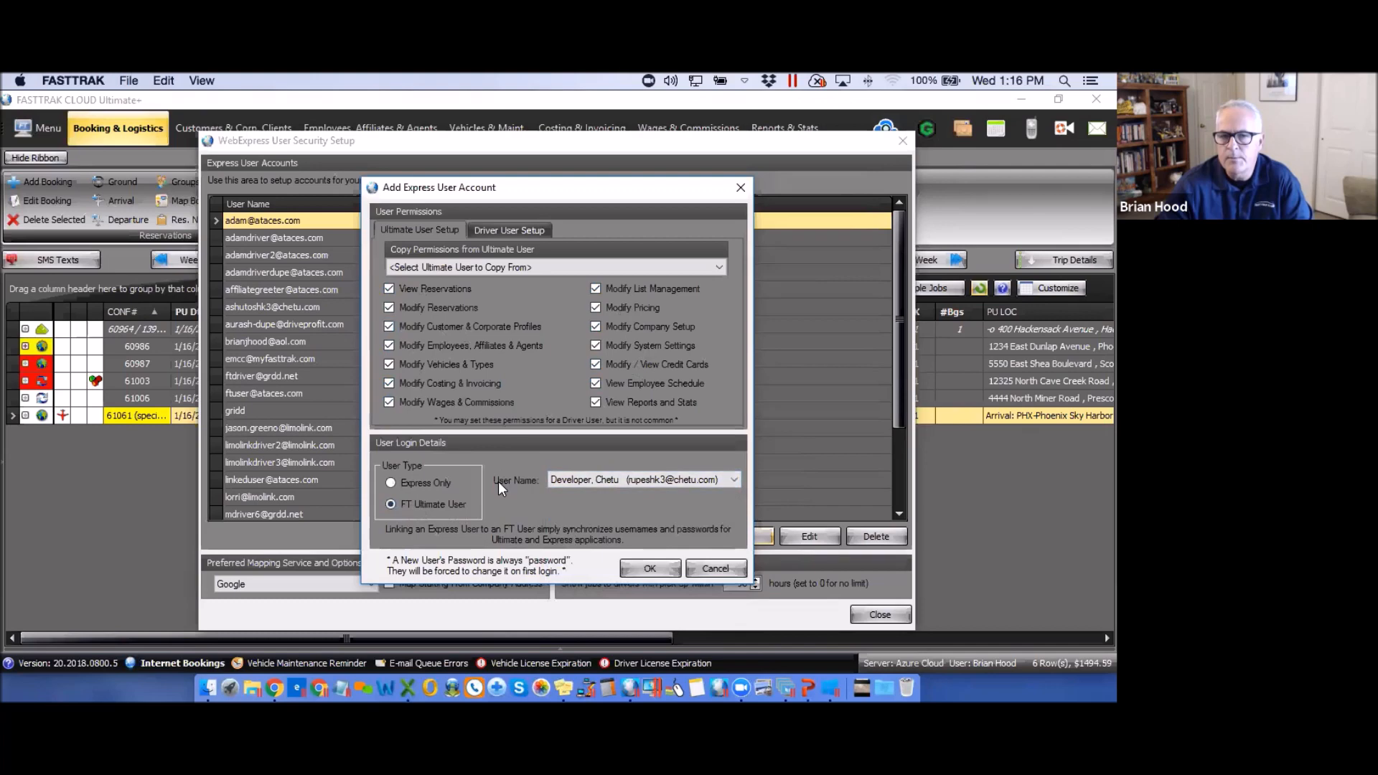
- Try designating the new Express account as a driver, browse the drivers available to link, and discard the account
{"action": "left_click", "coordinate": [516, 229]}
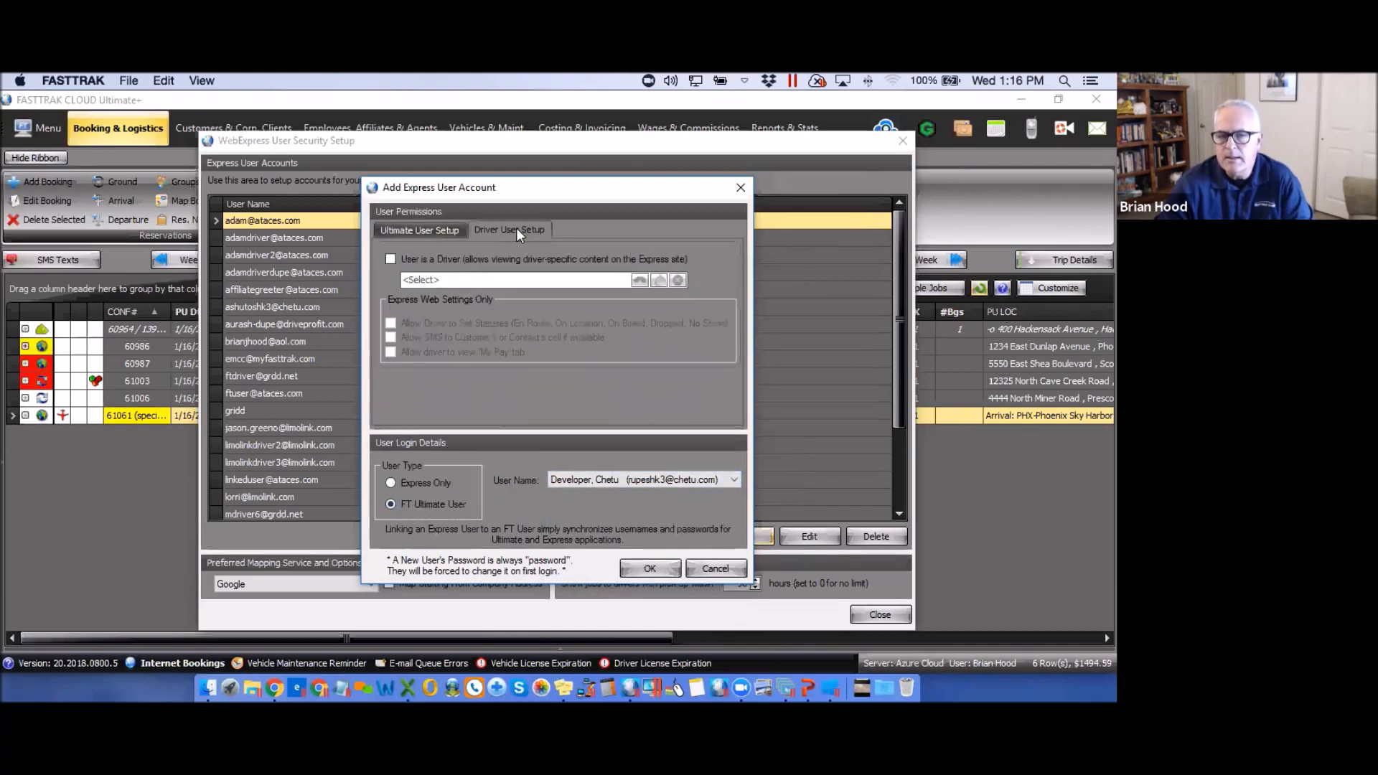
{"action": "left_click", "coordinate": [390, 259]}
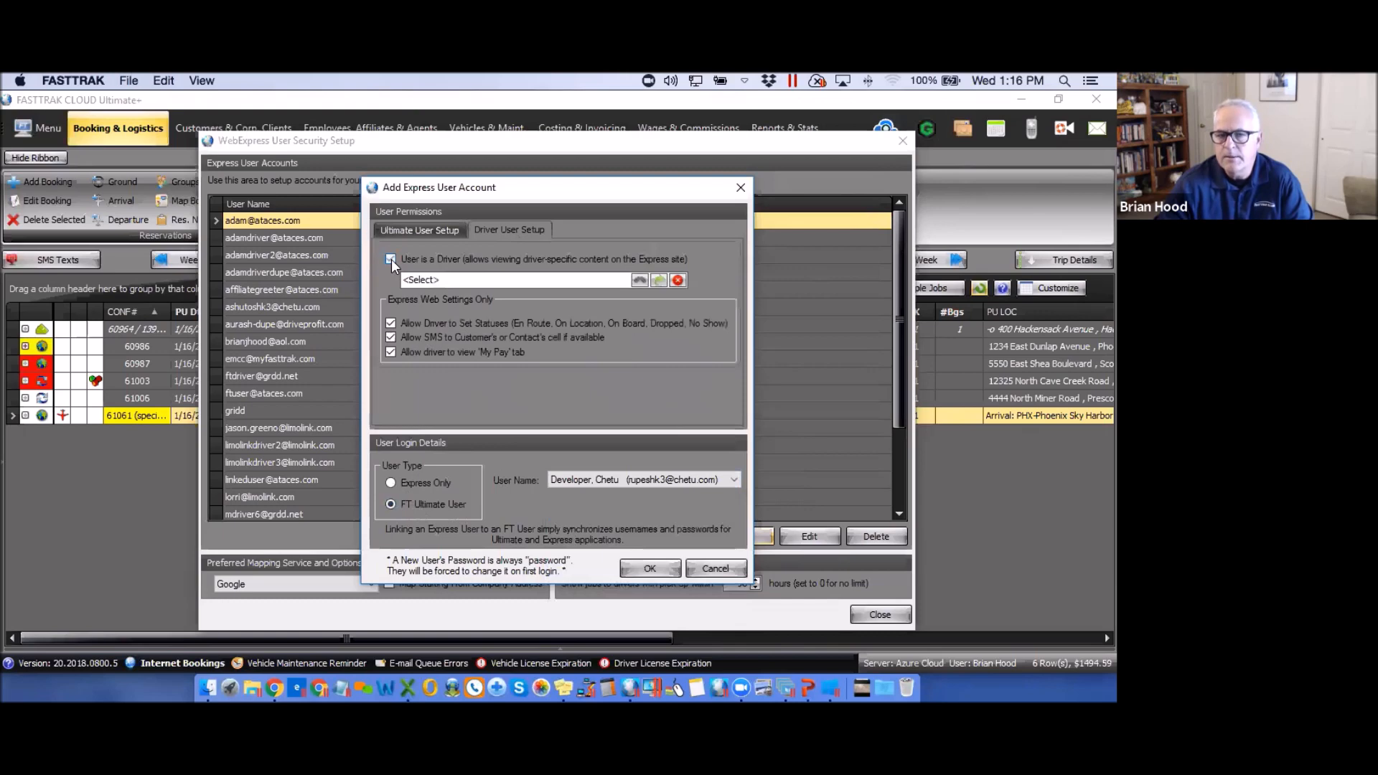
{"action": "left_click", "coordinate": [391, 258]}
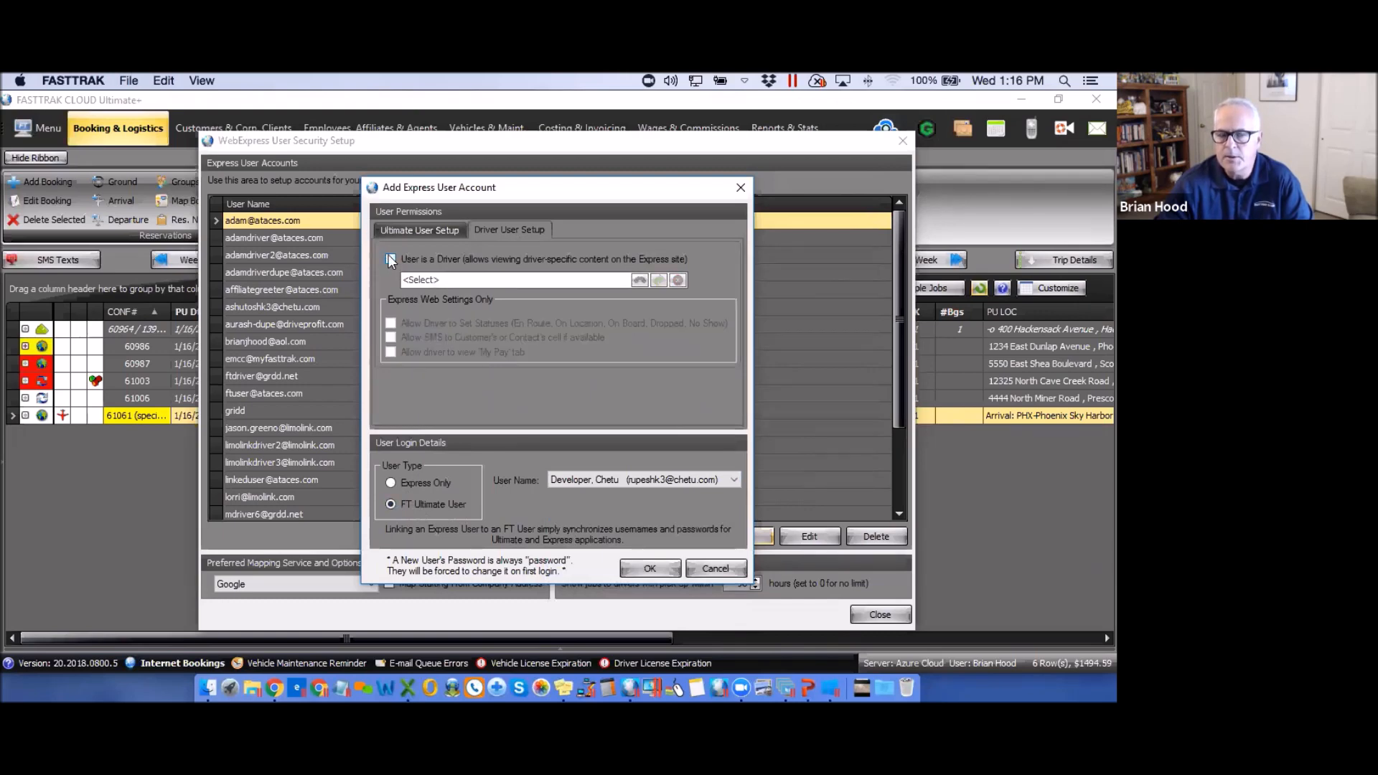
{"action": "left_click", "coordinate": [390, 259]}
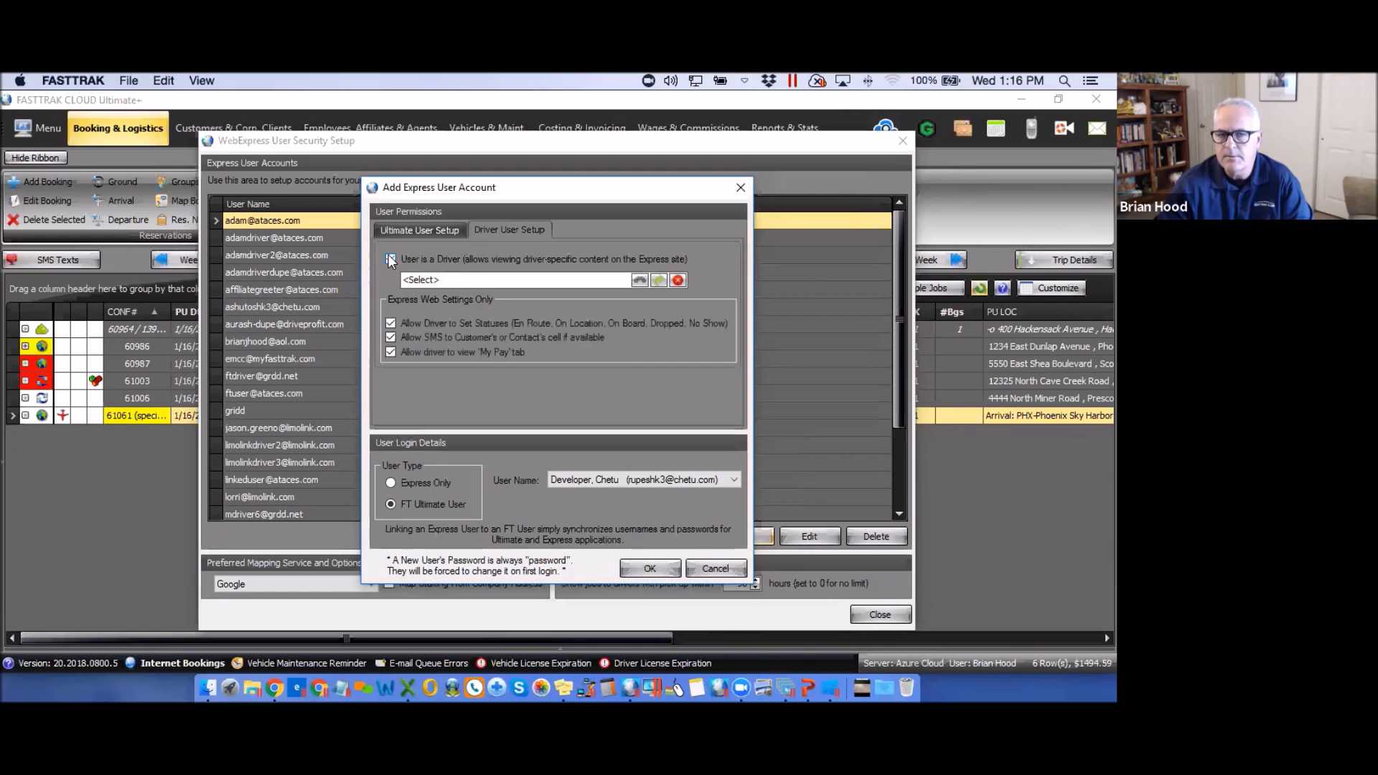
{"action": "left_click", "coordinate": [639, 280]}
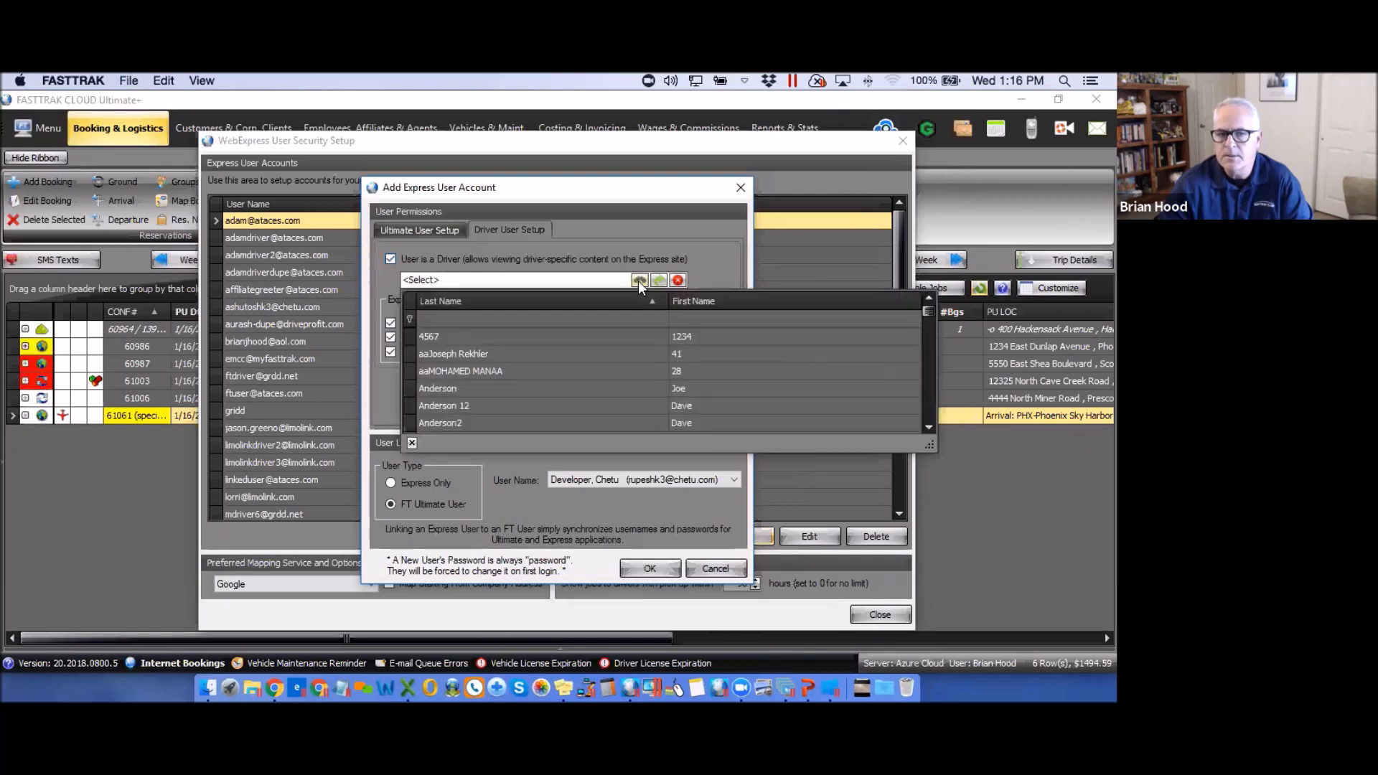
{"action": "left_click", "coordinate": [738, 185]}
{"action": "left_click", "coordinate": [738, 186]}
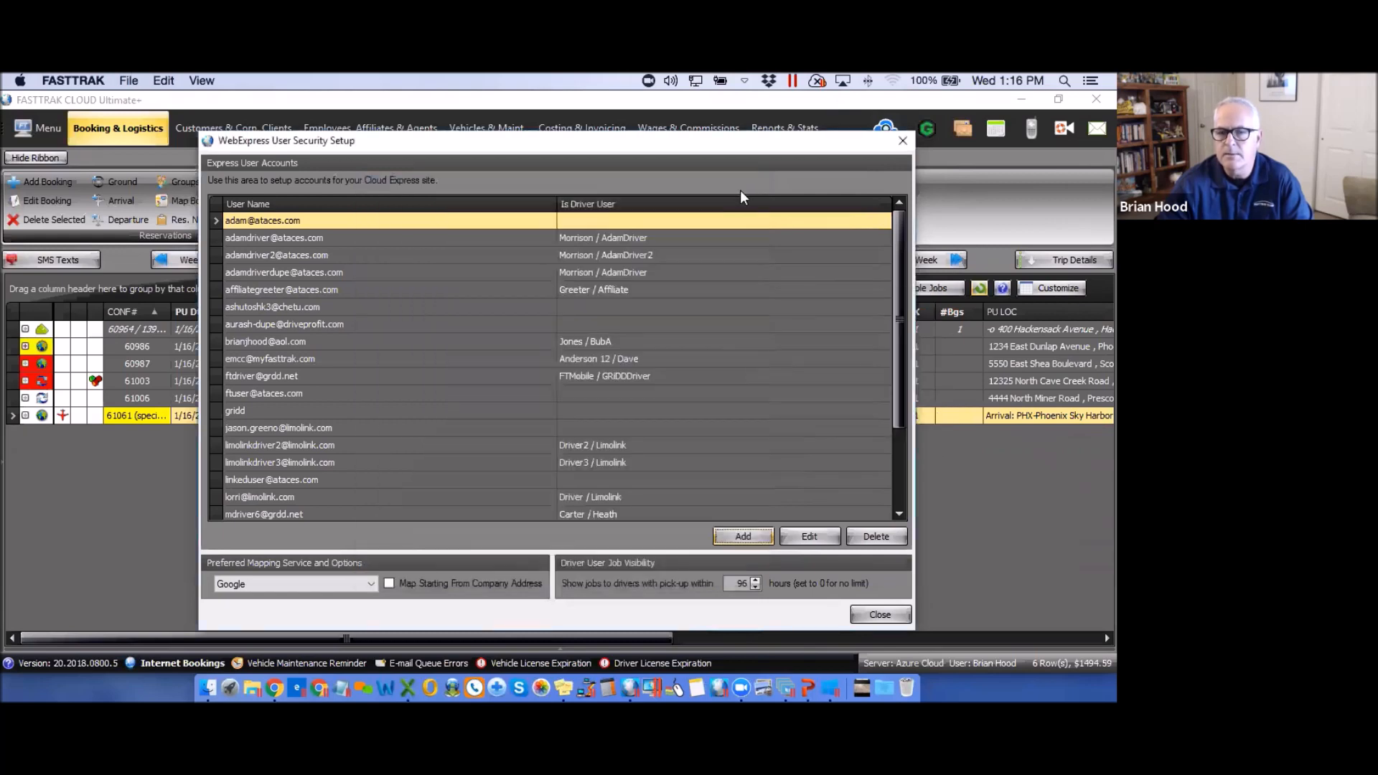
{"action": "left_click", "coordinate": [902, 142]}
- Examine the Airline list in List Management and the fields for adding an airline, without adding one
{"action": "left_click", "coordinate": [33, 132]}
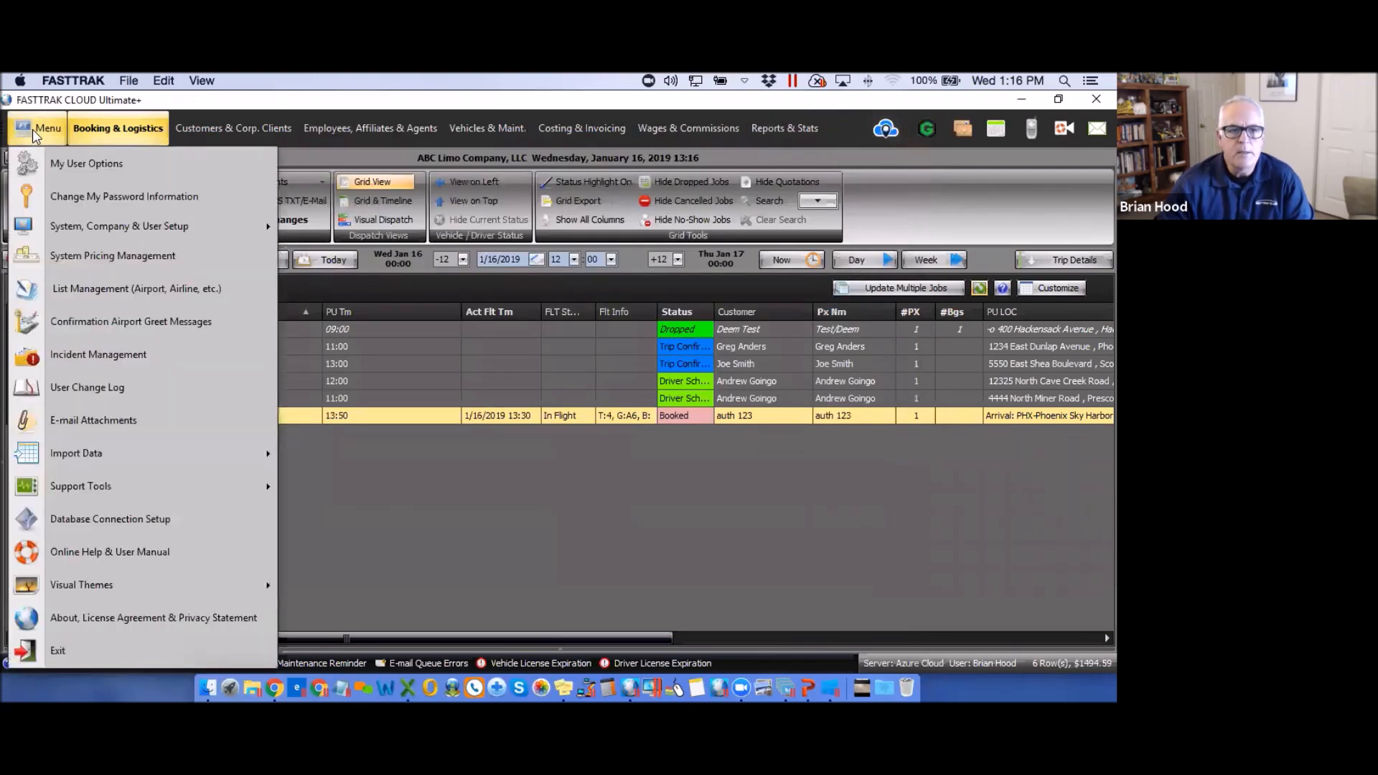
{"action": "left_click", "coordinate": [91, 288]}
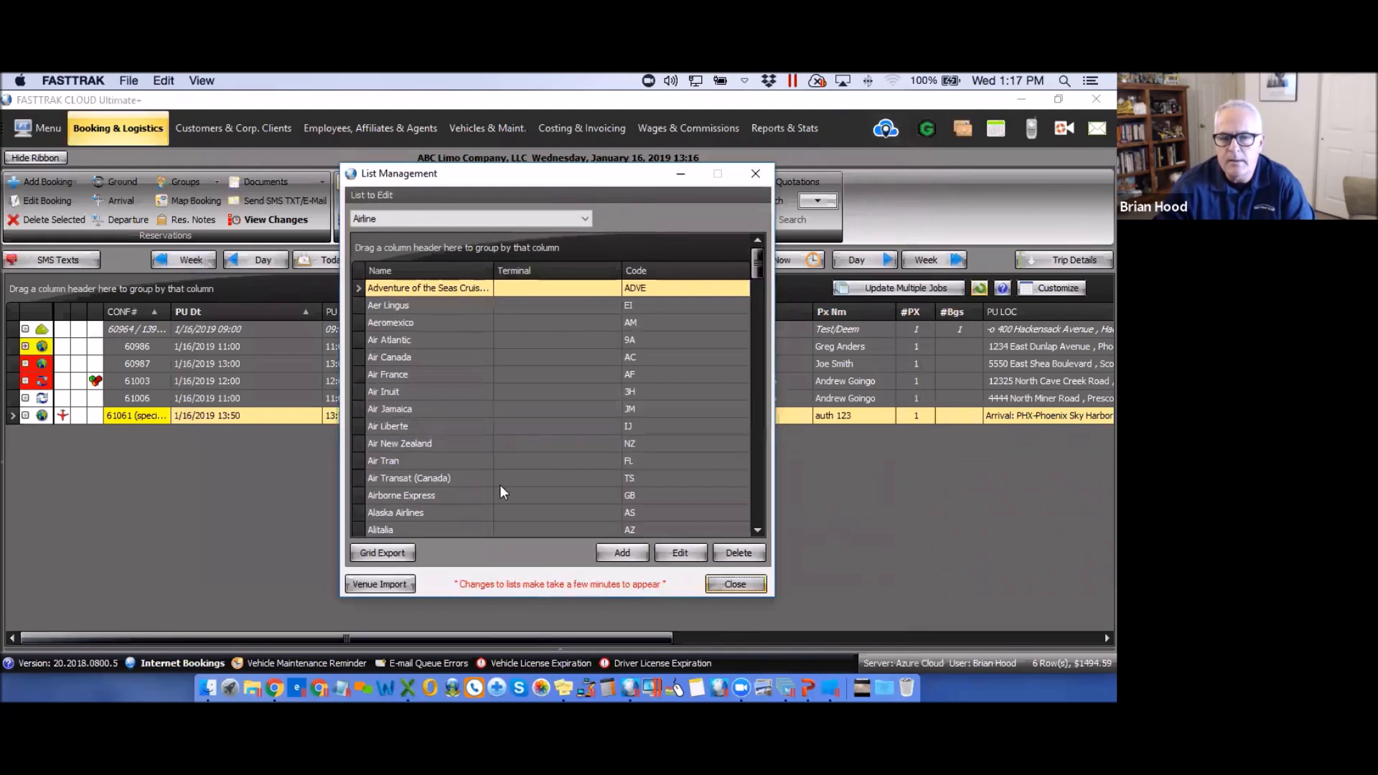
{"action": "left_click", "coordinate": [623, 555]}
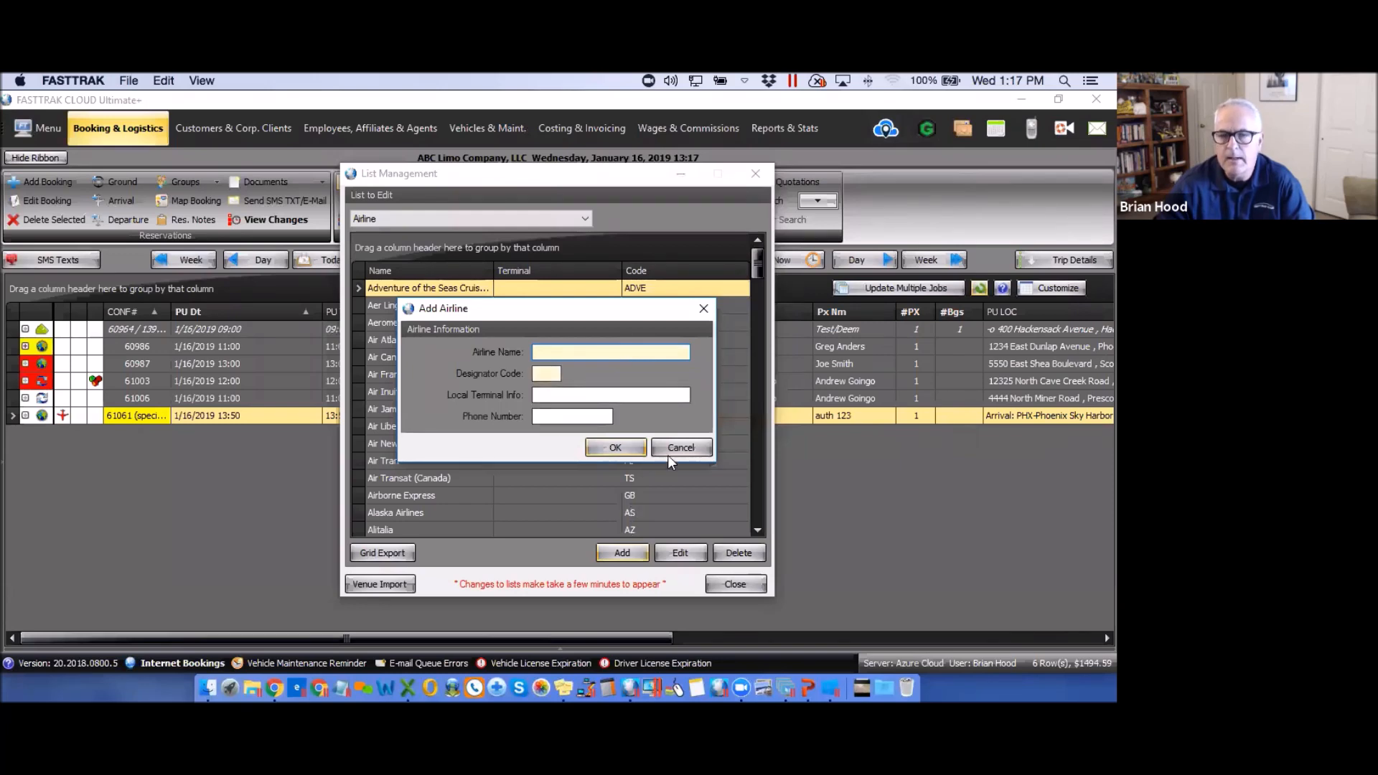
{"action": "left_click", "coordinate": [702, 308]}
{"action": "mouse_move", "coordinate": [757, 266]}
{"action": "left_mouse_down"}
{"action": "mouse_move", "coordinate": [756, 327]}
{"action": "mouse_move", "coordinate": [751, 291]}
{"action": "left_mouse_up"}
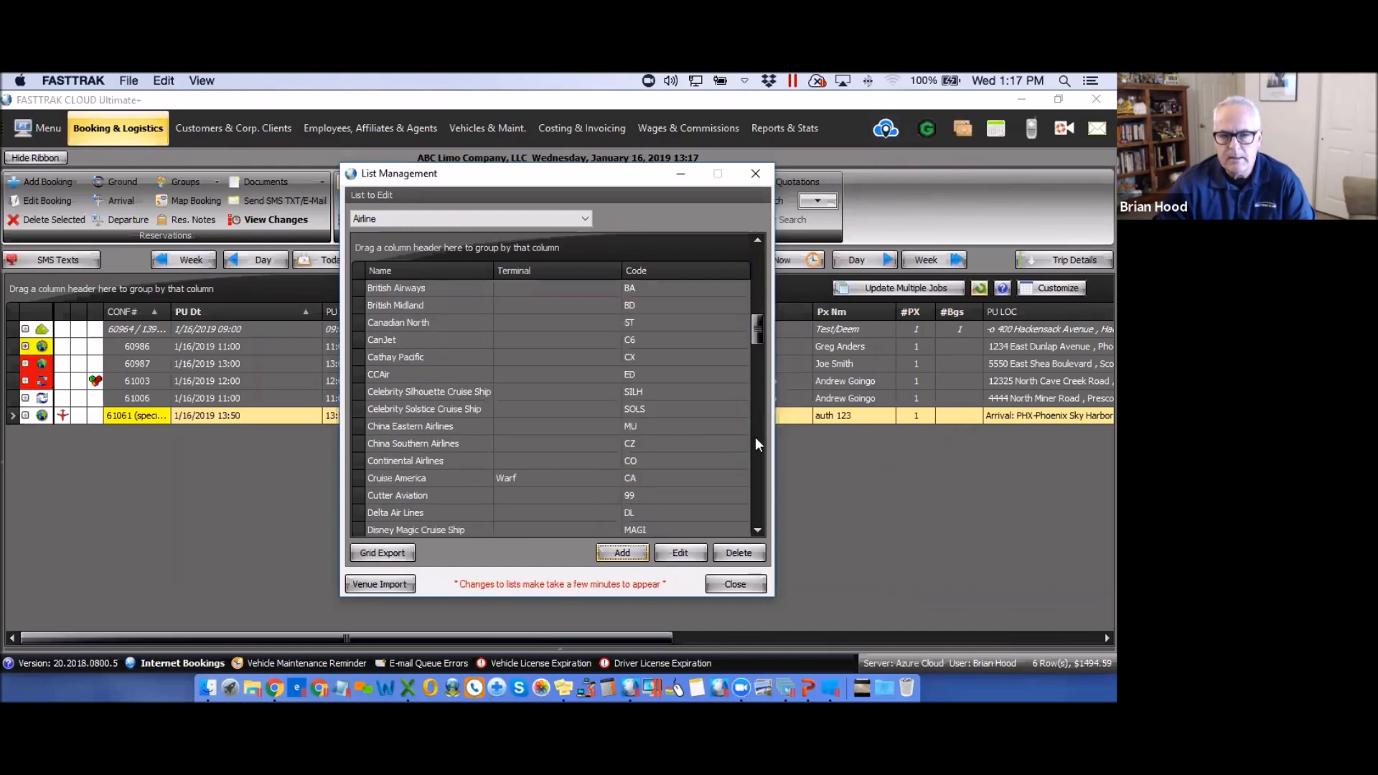
{"action": "left_click", "coordinate": [758, 241]}
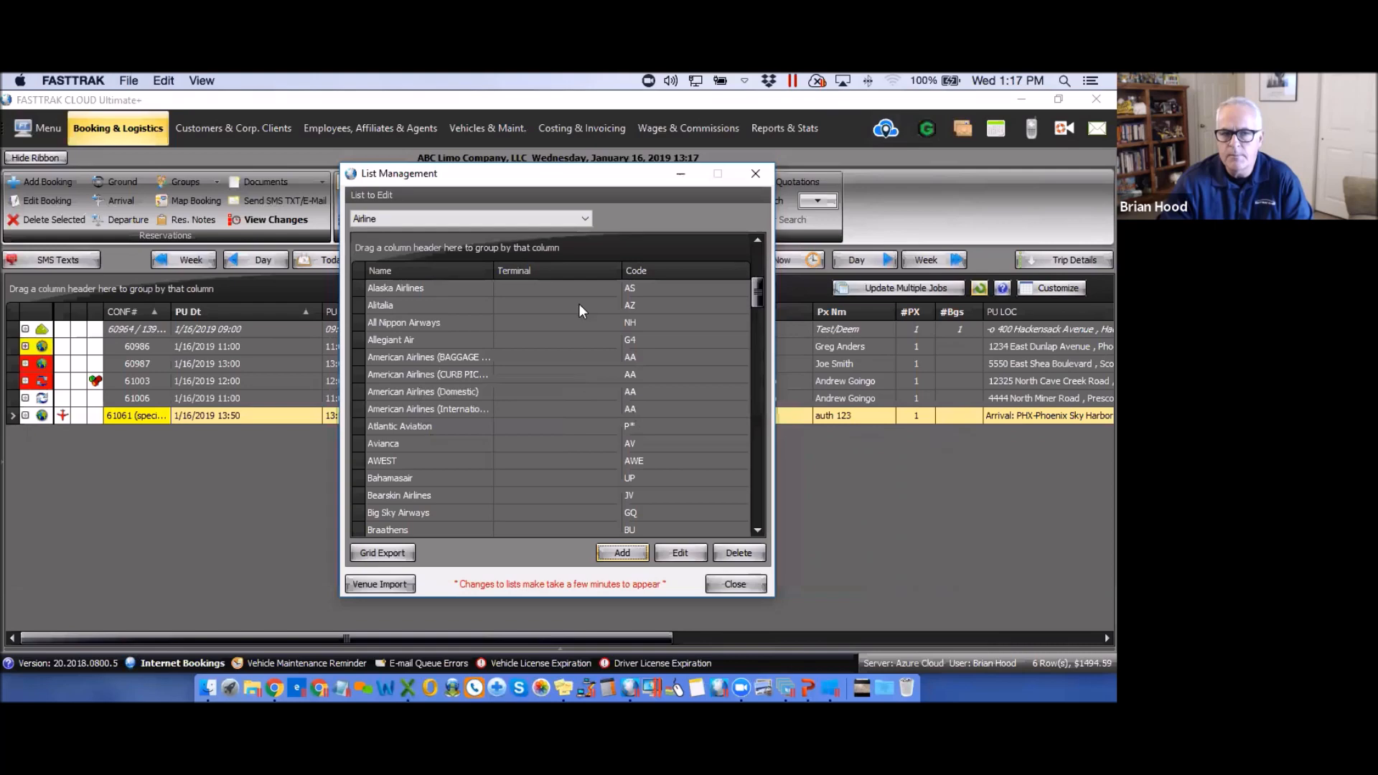
- Examine the Airport list and the fields for adding an airport, without adding one
{"action": "left_click", "coordinate": [585, 218]}
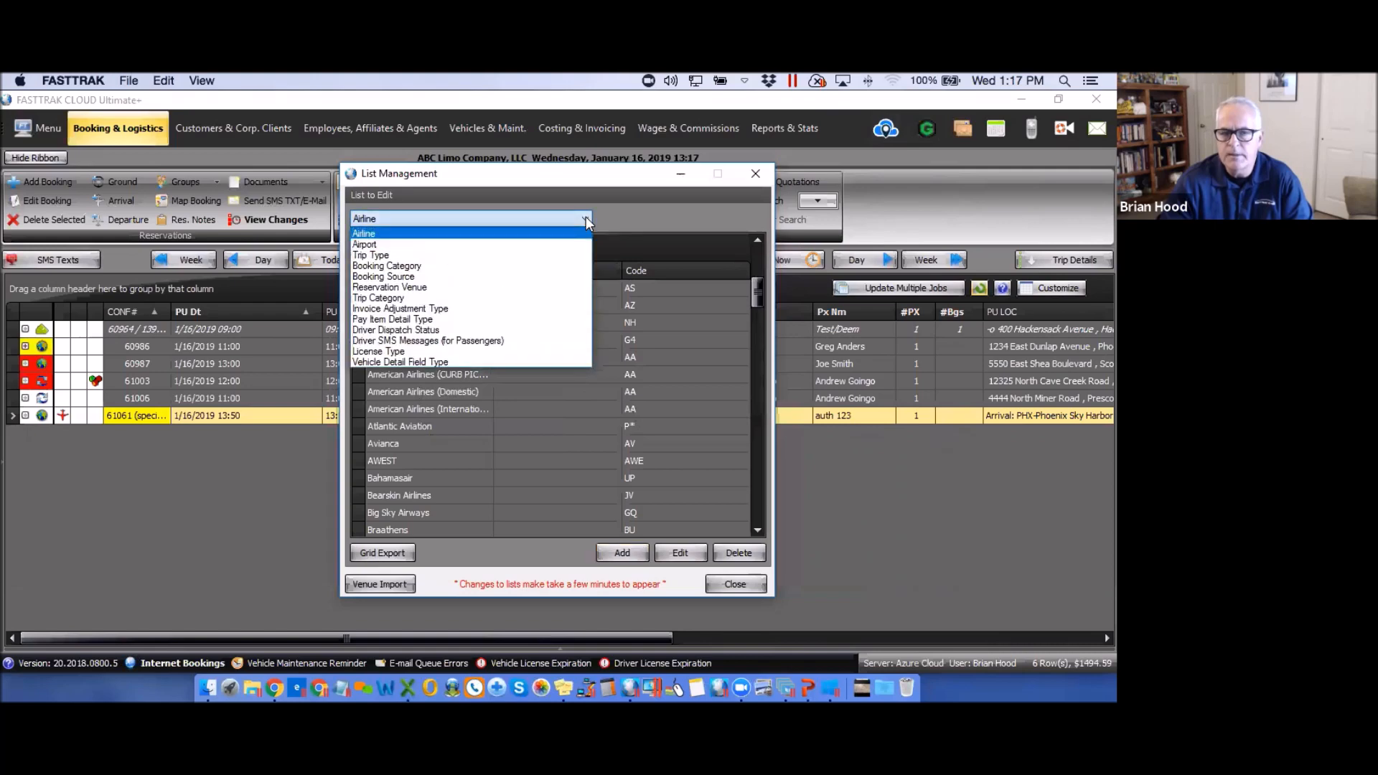
{"action": "left_click", "coordinate": [363, 244]}
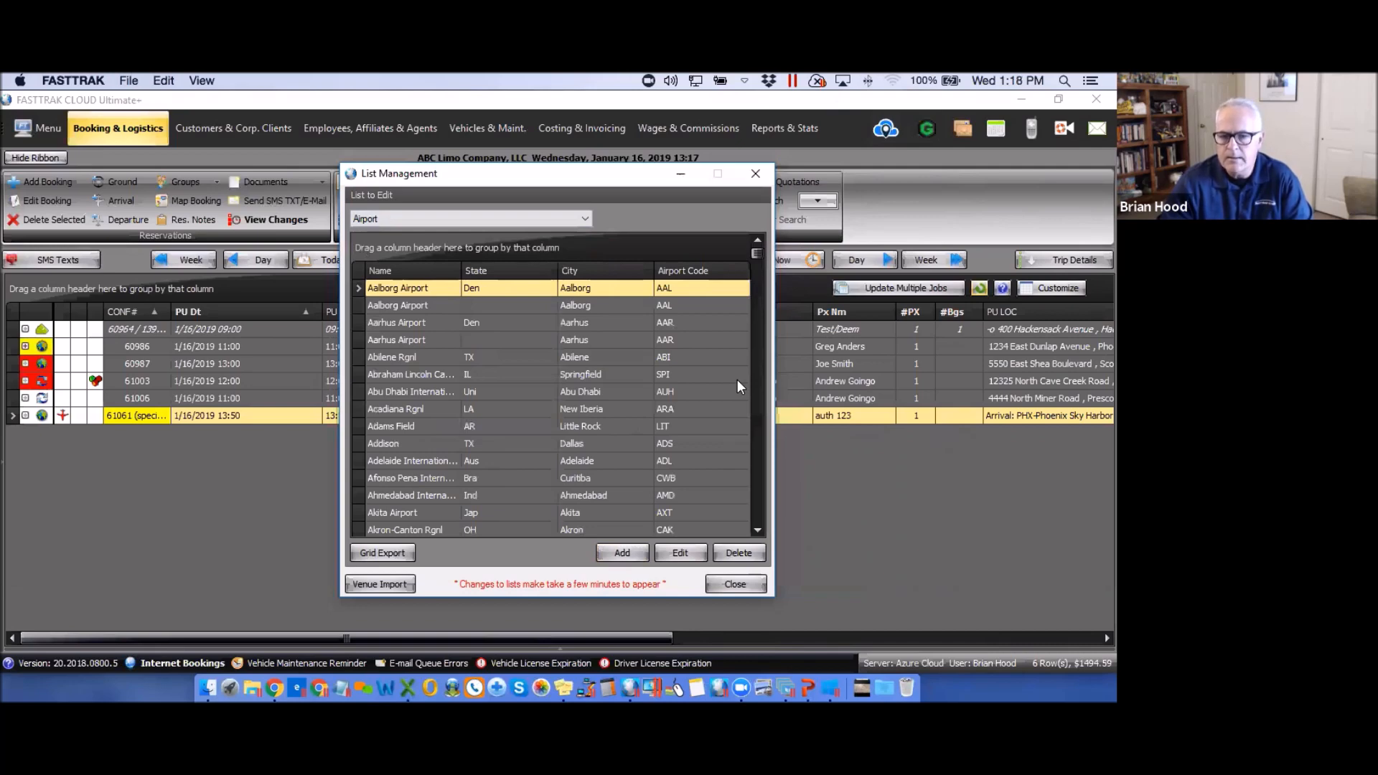
{"action": "left_click", "coordinate": [622, 556]}
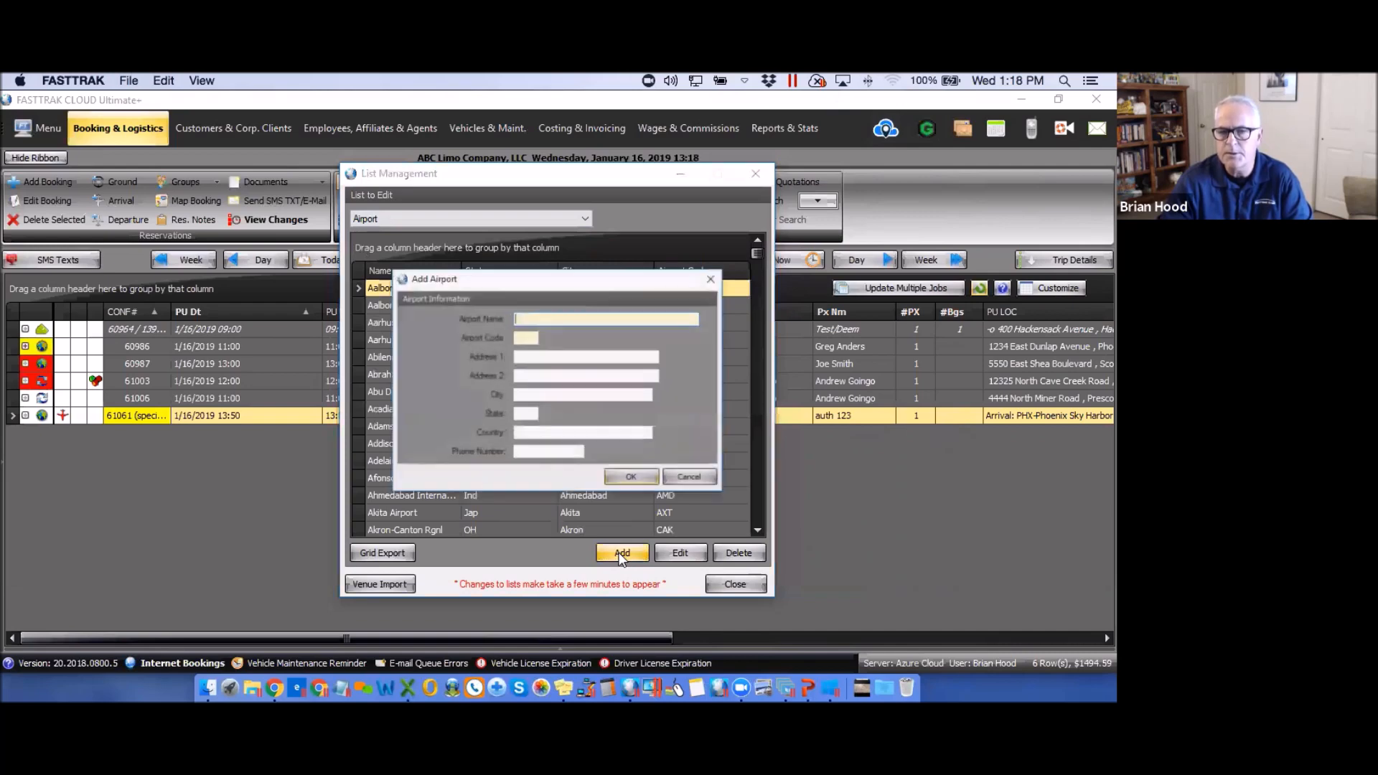
{"action": "left_click", "coordinate": [526, 333]}
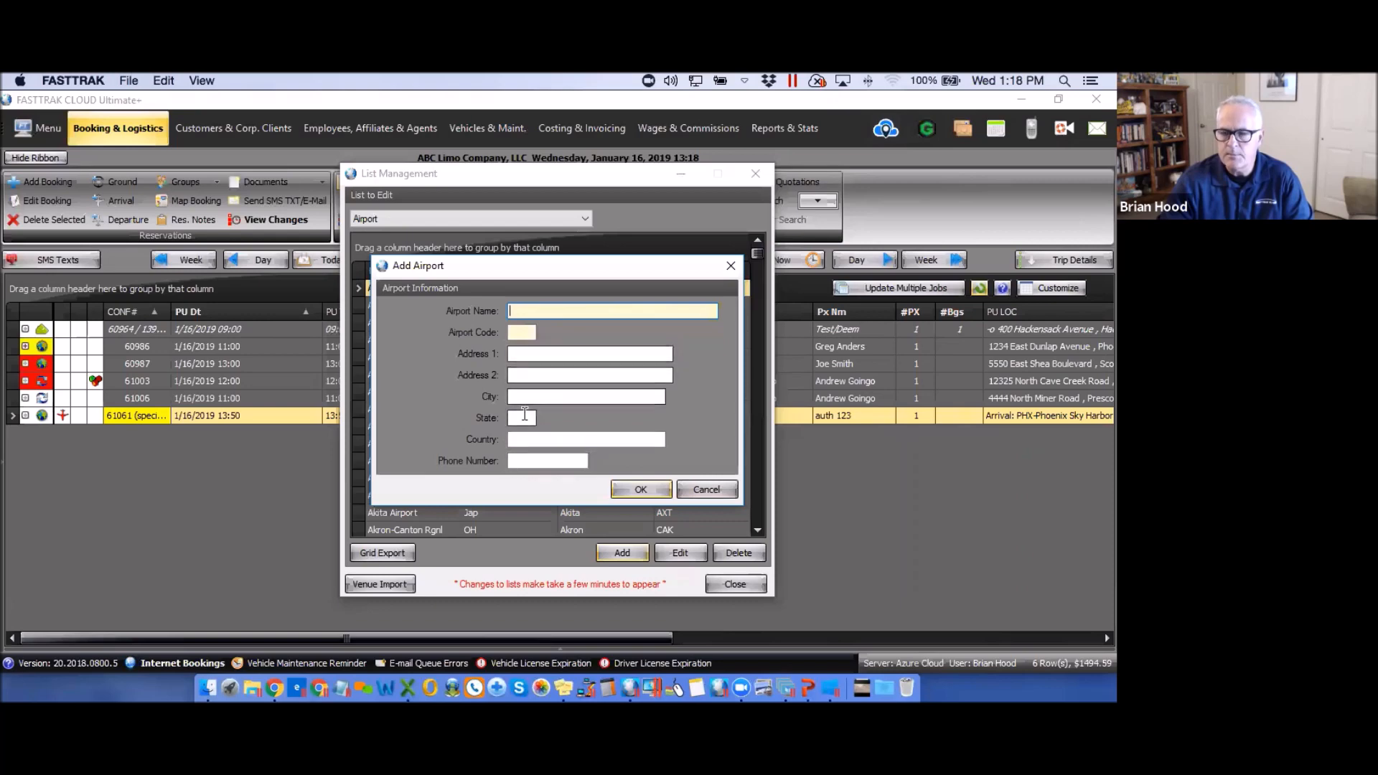
{"action": "left_click", "coordinate": [731, 265]}
- Review the Trip Category list, including the Wedding item, and the Trip Type list
{"action": "left_click", "coordinate": [584, 217]}
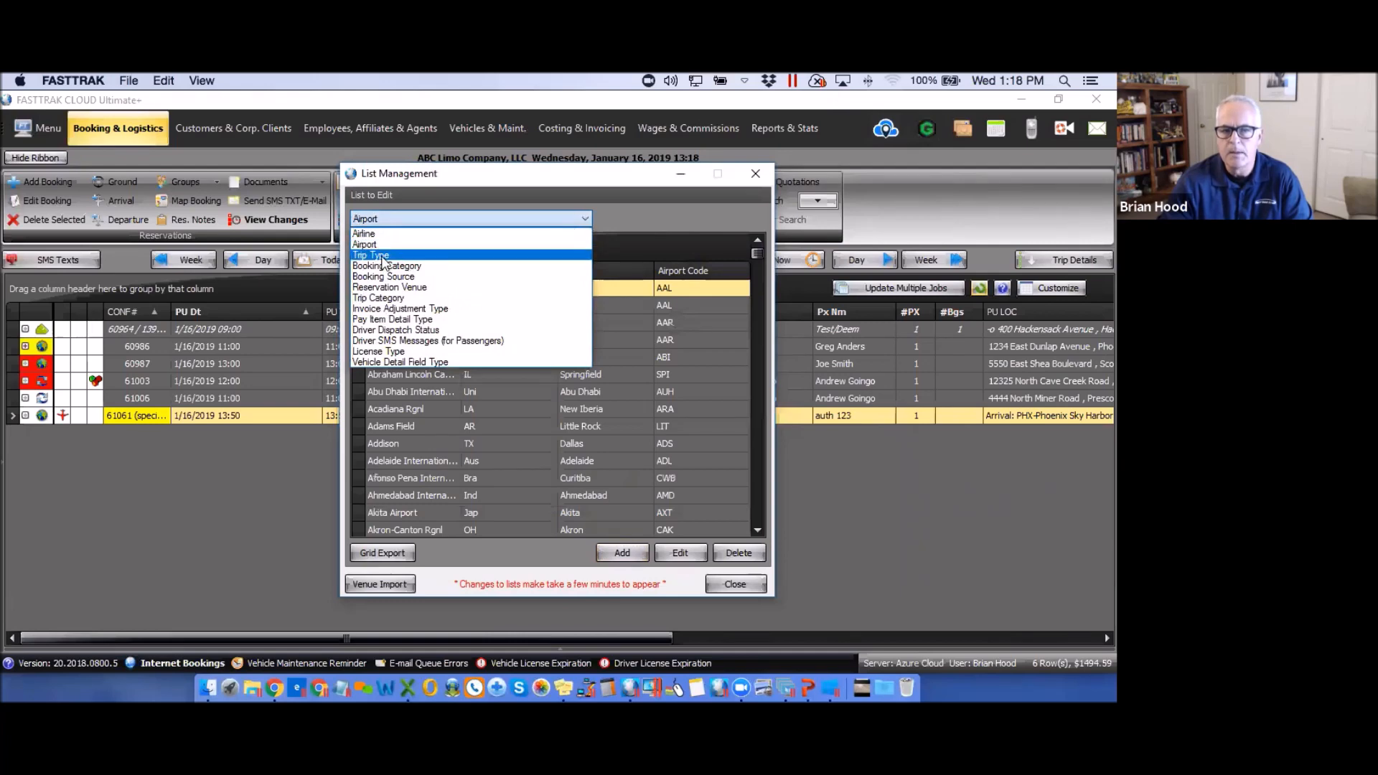
{"action": "left_click", "coordinate": [395, 297]}
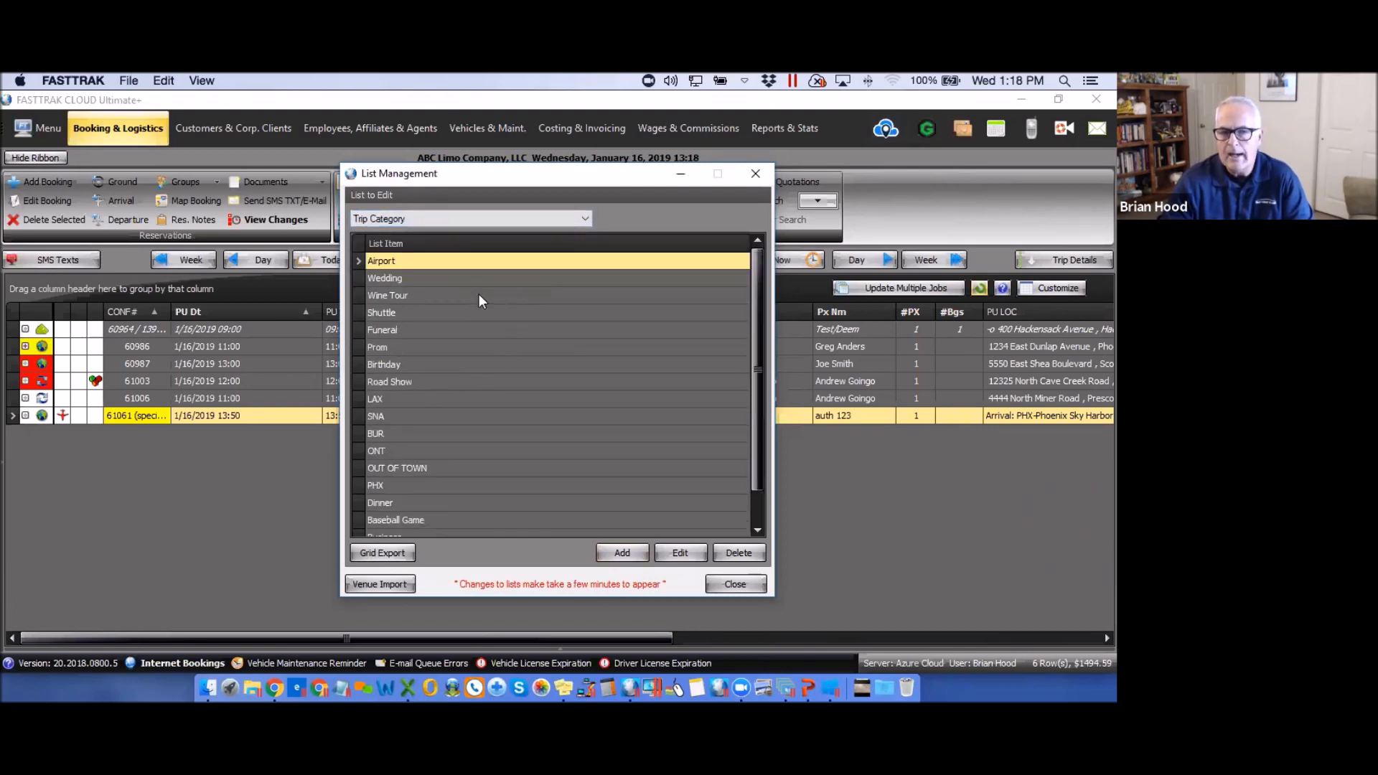
{"action": "left_click", "coordinate": [390, 281]}
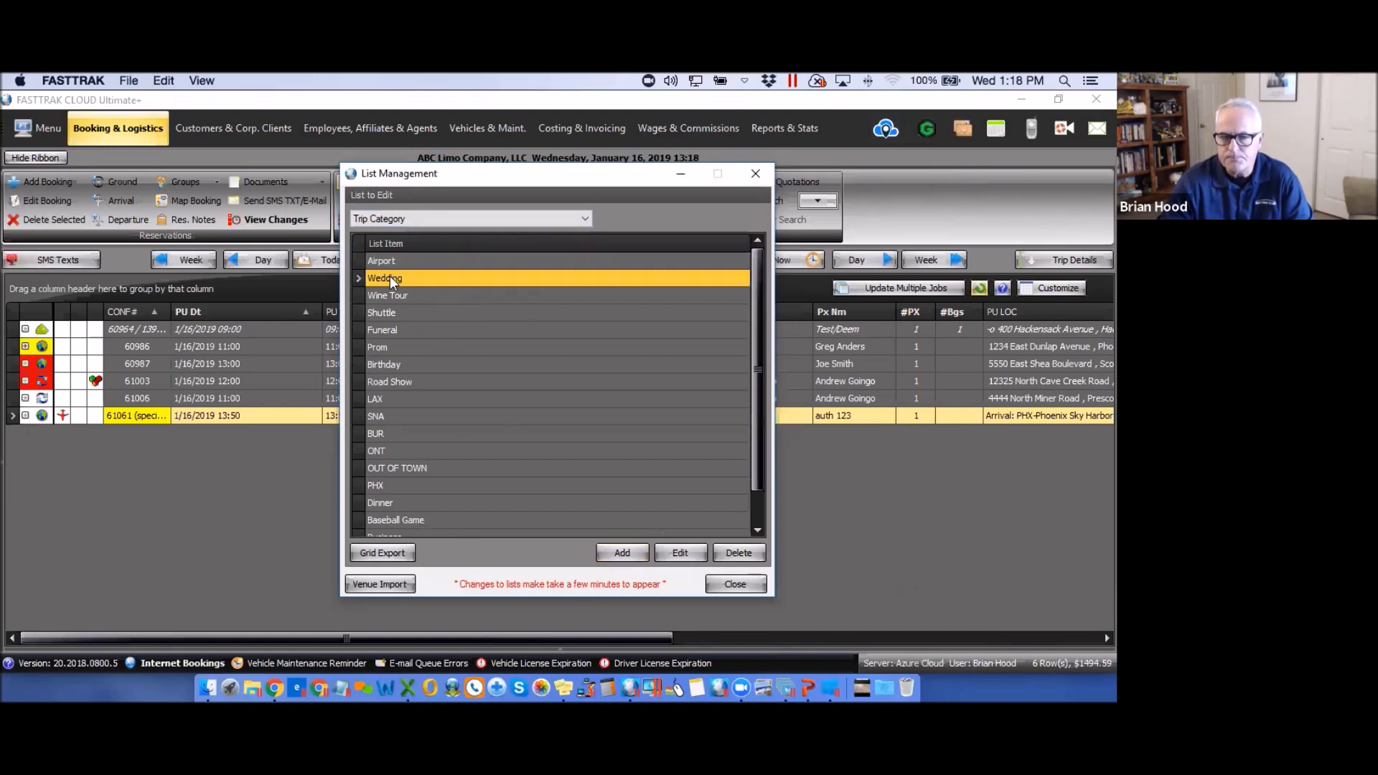
{"action": "left_click", "coordinate": [588, 217]}
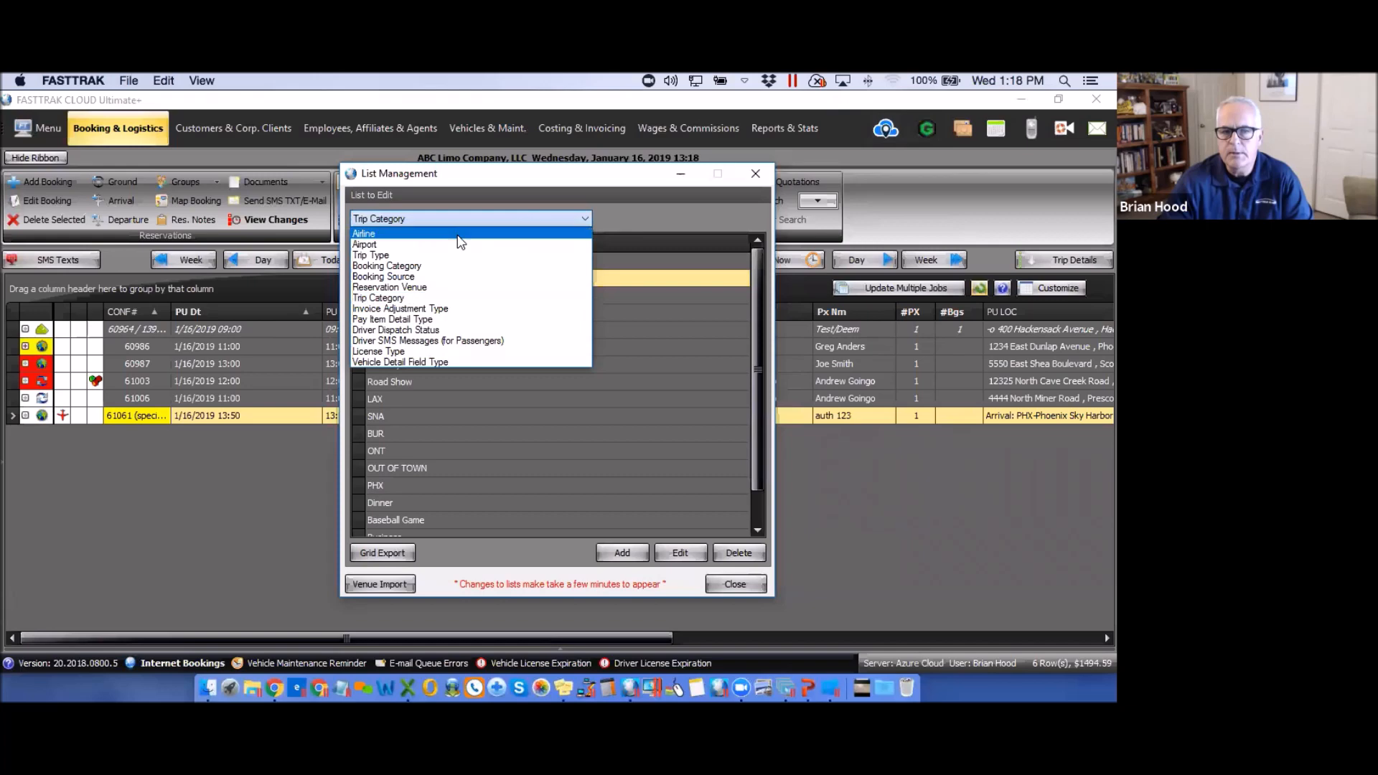
{"action": "left_click", "coordinate": [372, 256]}
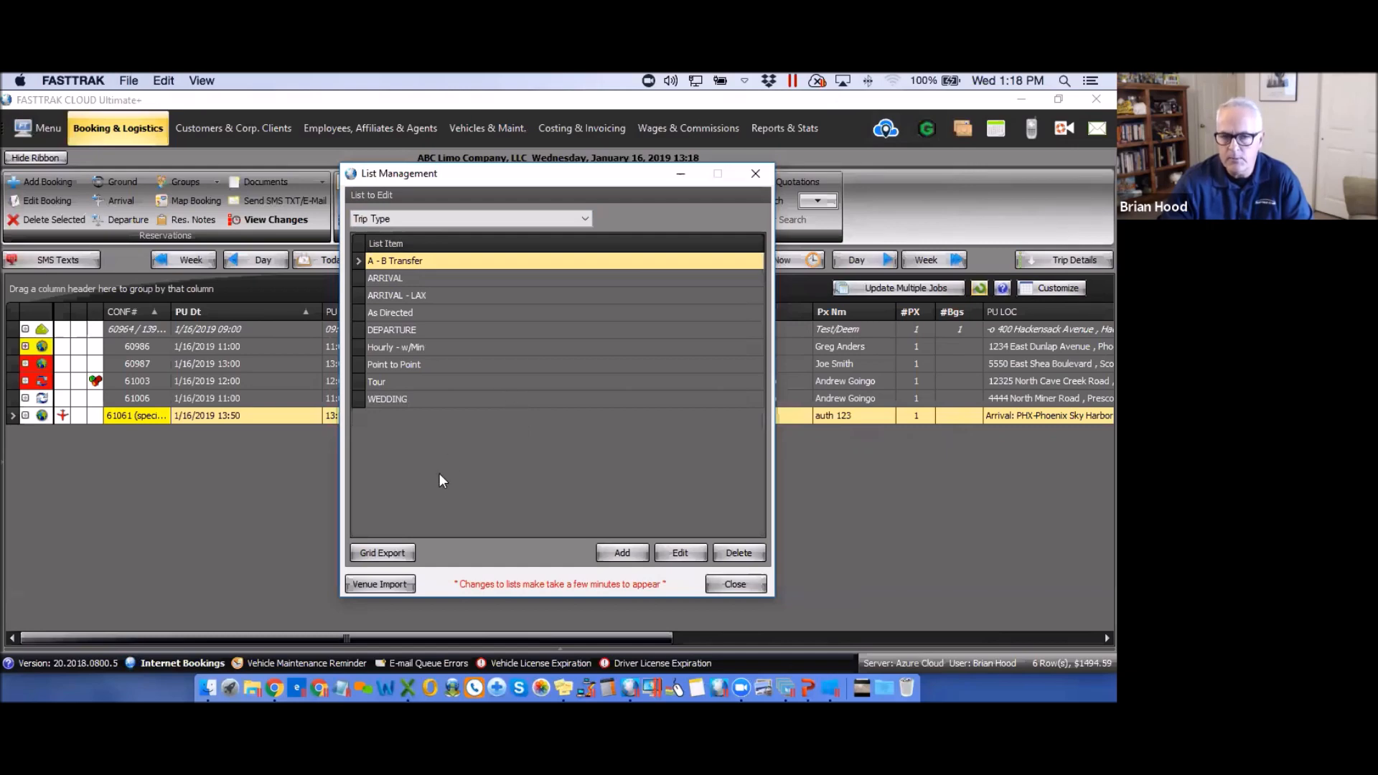
- Review the items in the Booking Category and Booking Source lists
{"action": "left_click", "coordinate": [585, 219]}
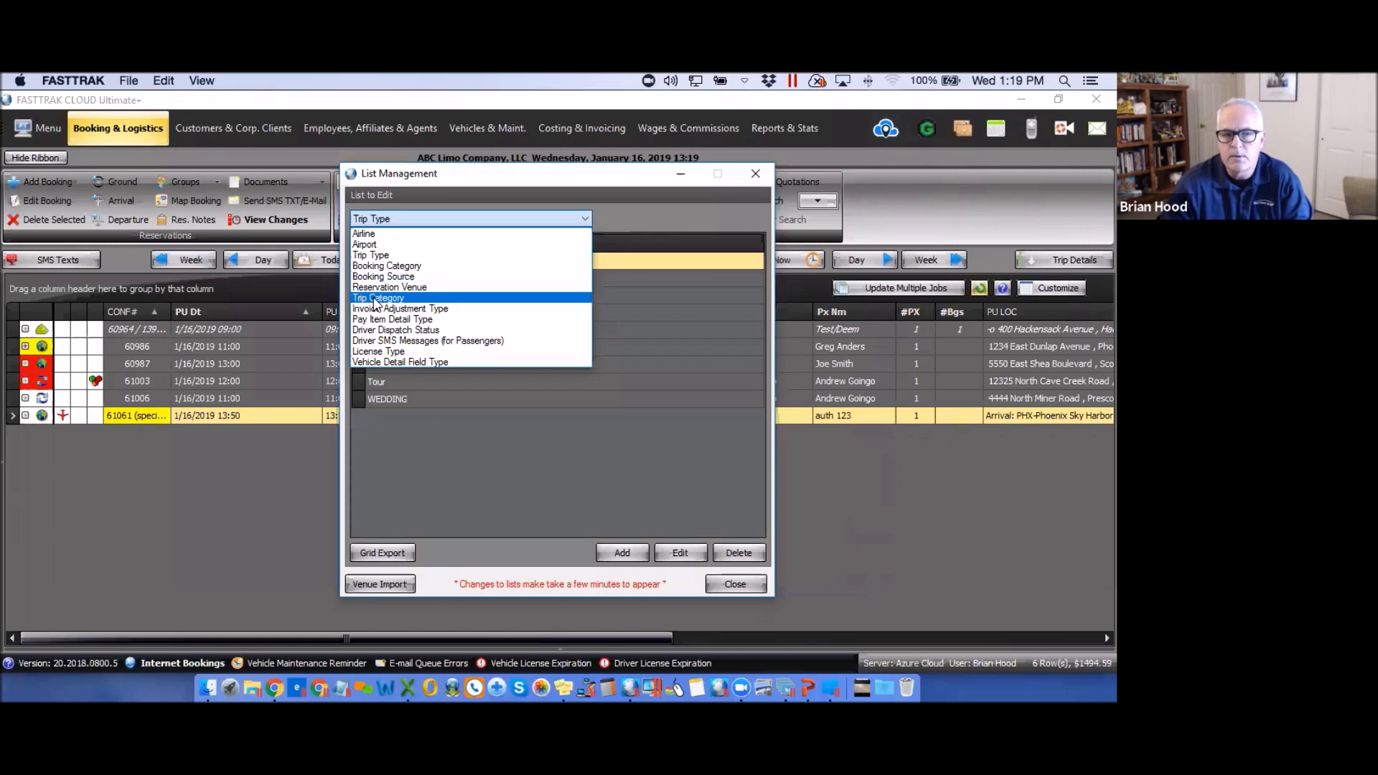
{"action": "left_click", "coordinate": [381, 266]}
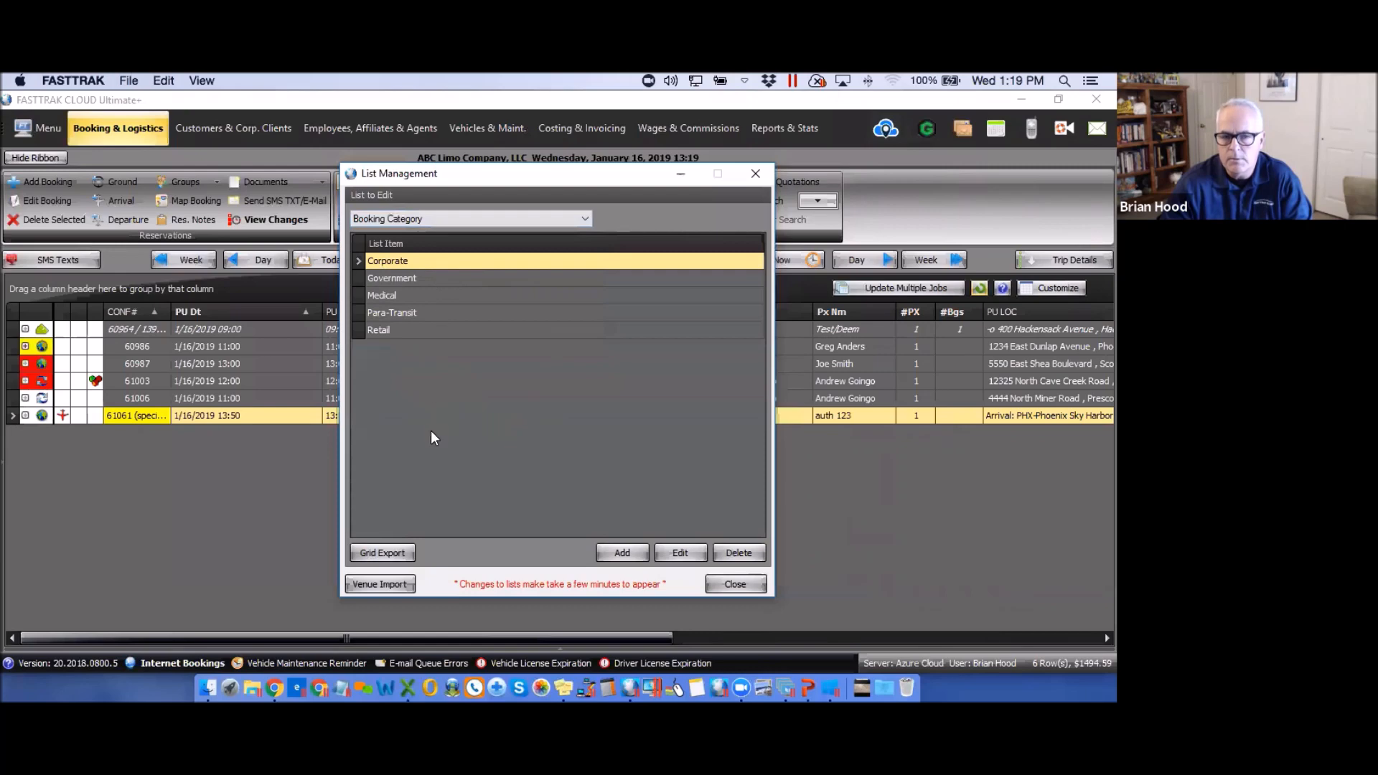
{"action": "left_click", "coordinate": [585, 219]}
{"action": "left_click", "coordinate": [394, 277]}
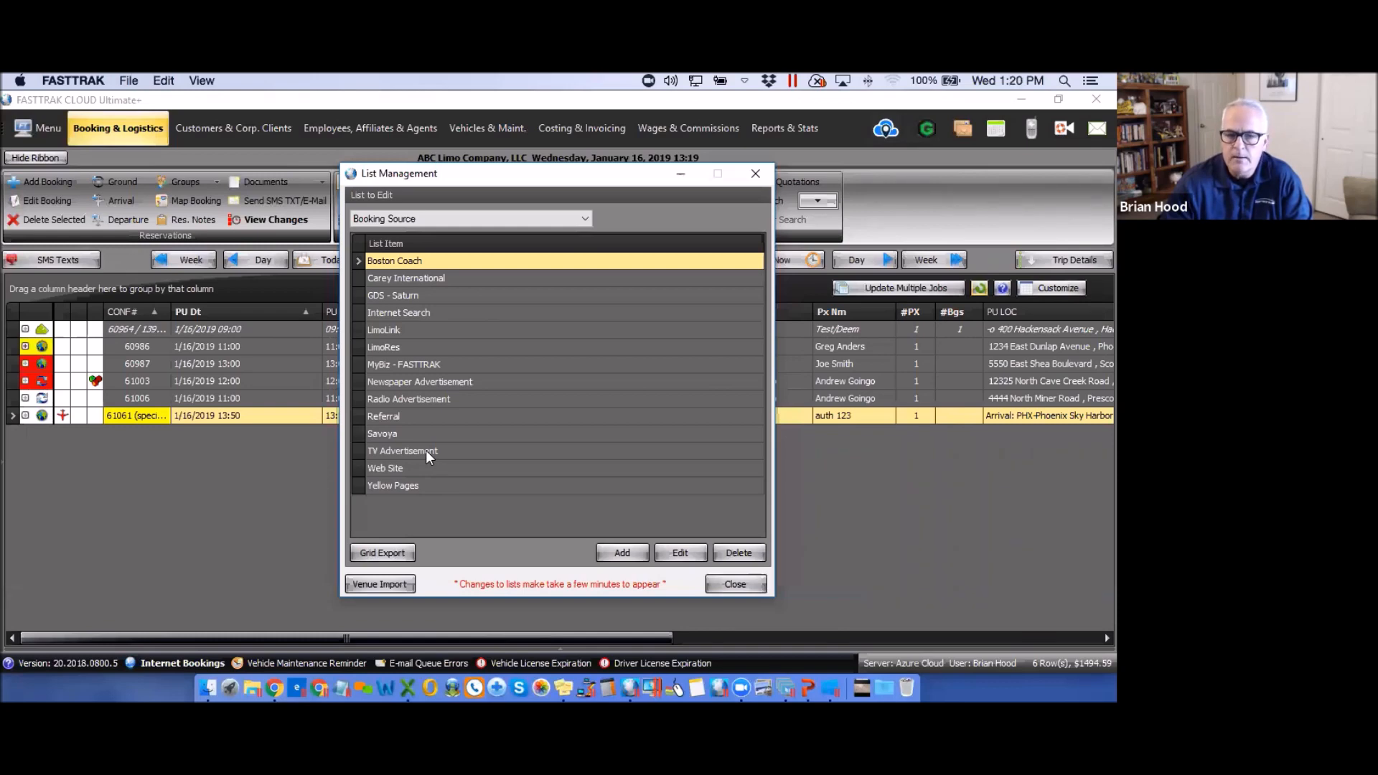
- Review the Reservation Venue list and the Invoice Adjustment Type list in List Management
{"action": "left_click", "coordinate": [585, 219]}
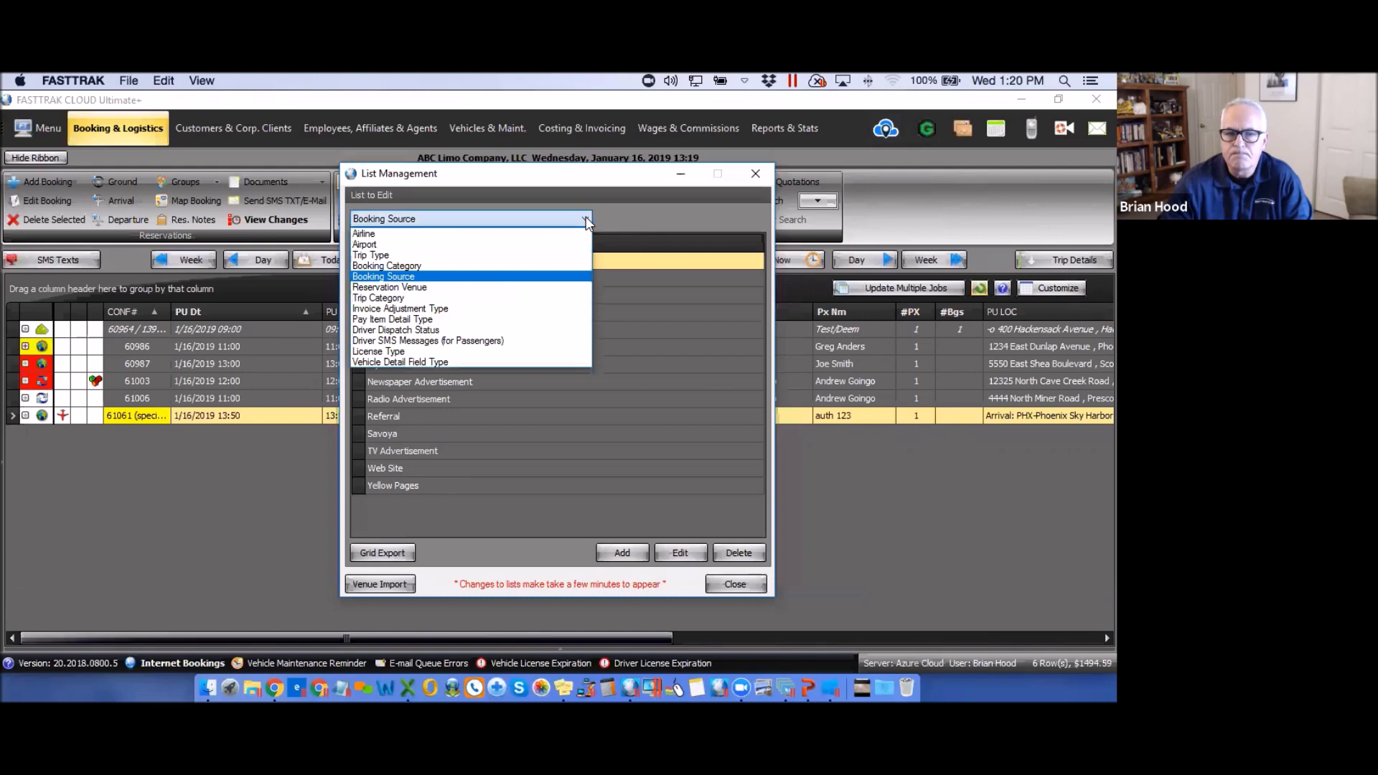
{"action": "left_click", "coordinate": [402, 288]}
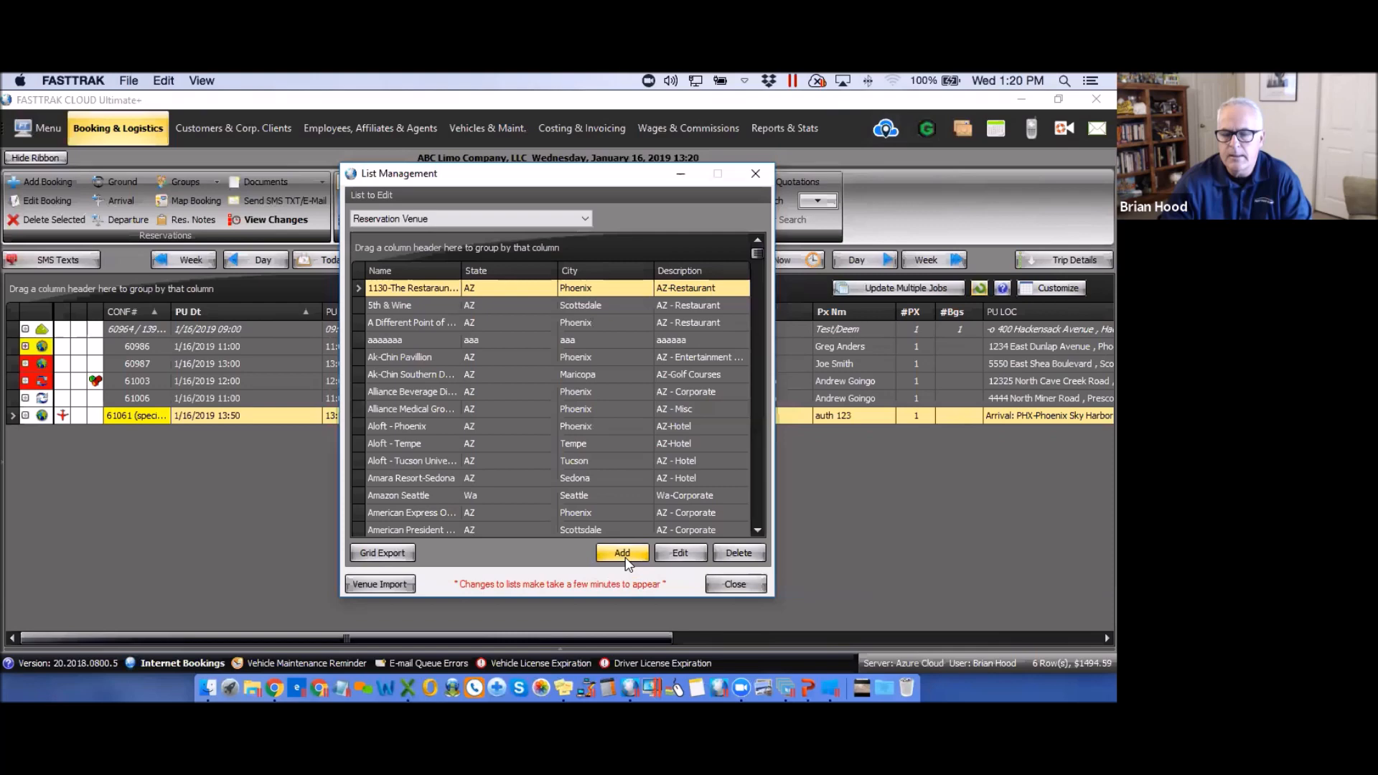
{"action": "left_click", "coordinate": [585, 219]}
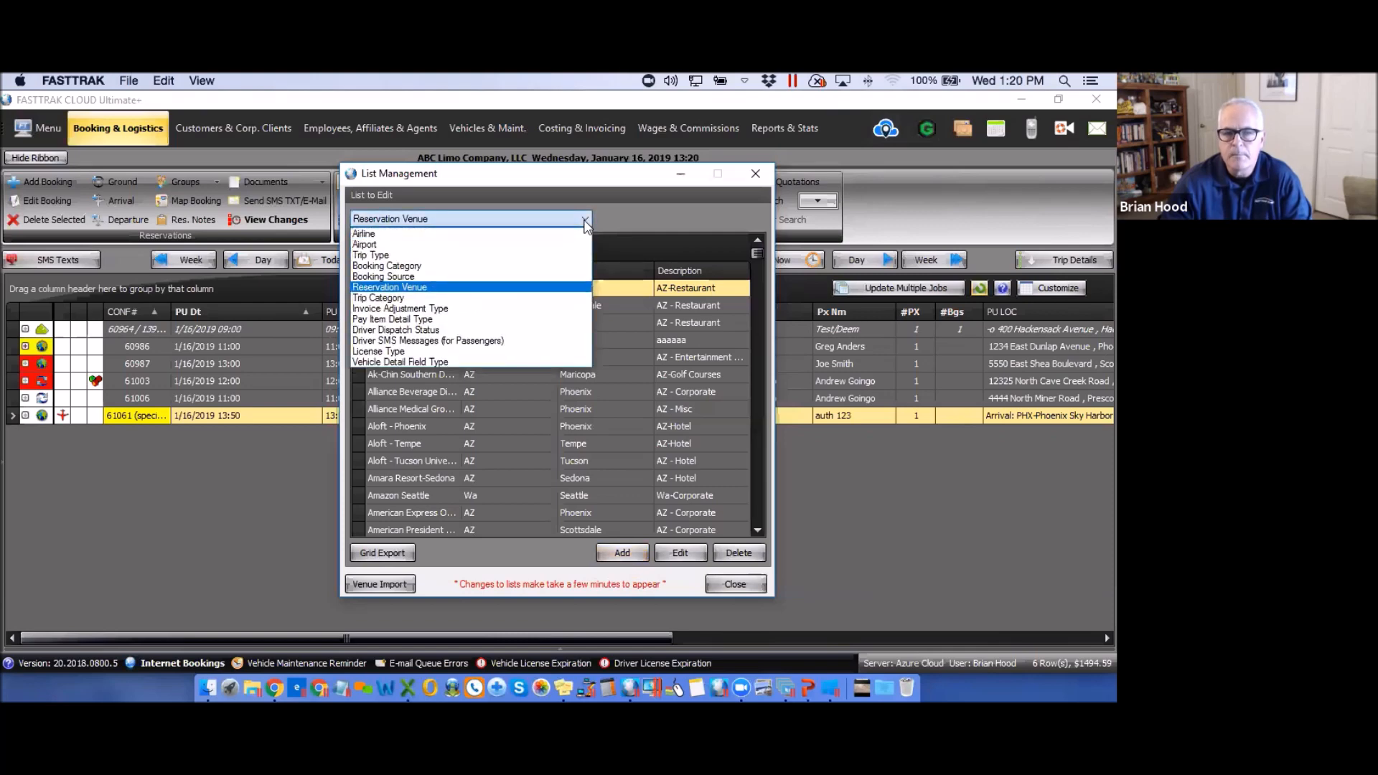
{"action": "left_click", "coordinate": [409, 309]}
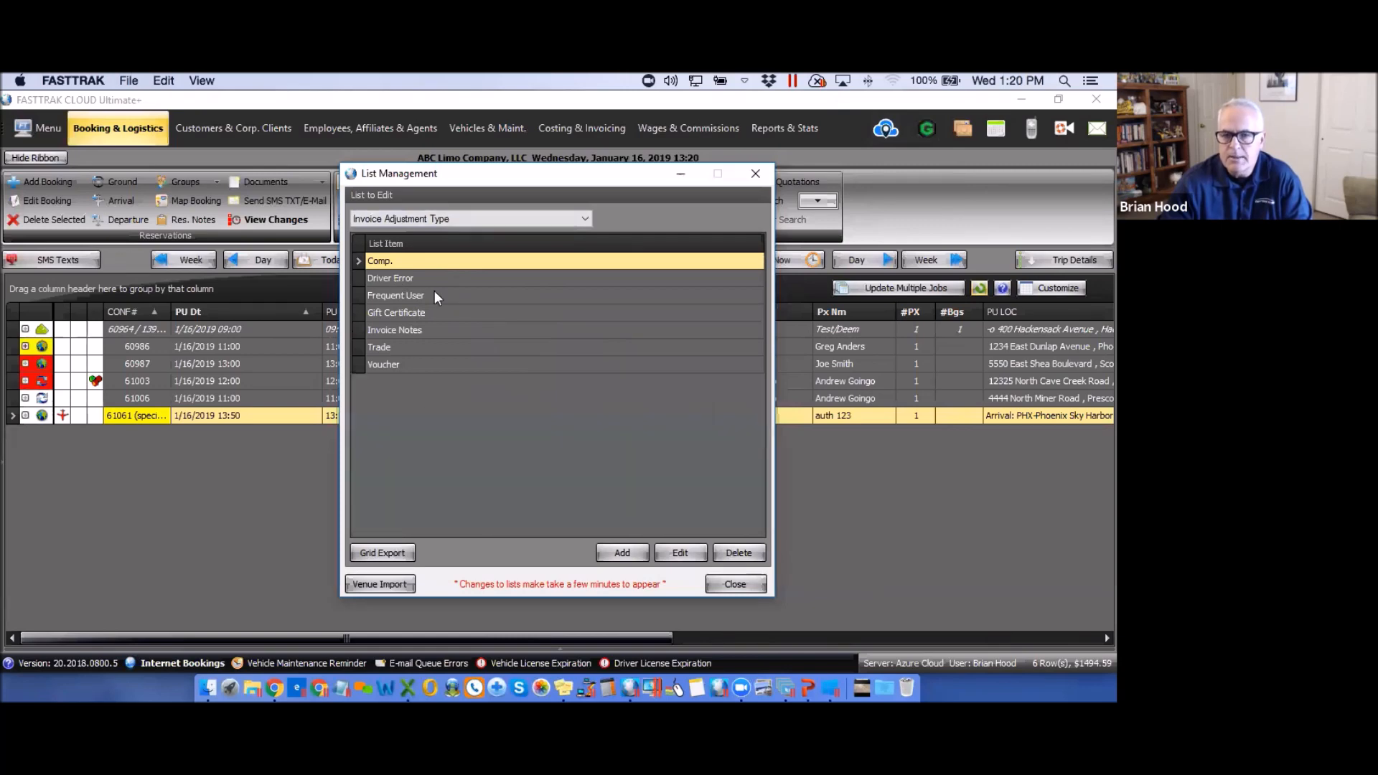
- Review the Pay Item Detail Type list, including the Fuel Reimbursement item
{"action": "left_click", "coordinate": [585, 219]}
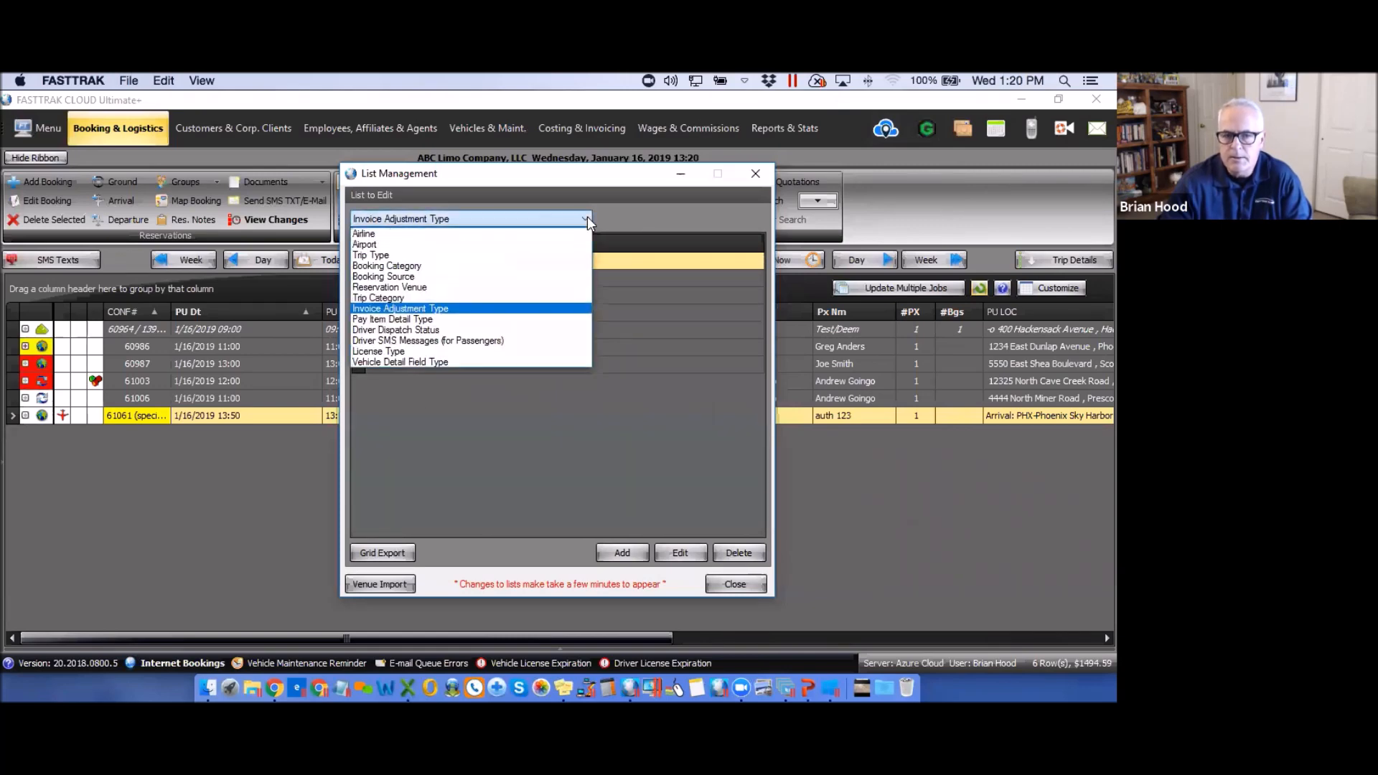
{"action": "left_click", "coordinate": [410, 322]}
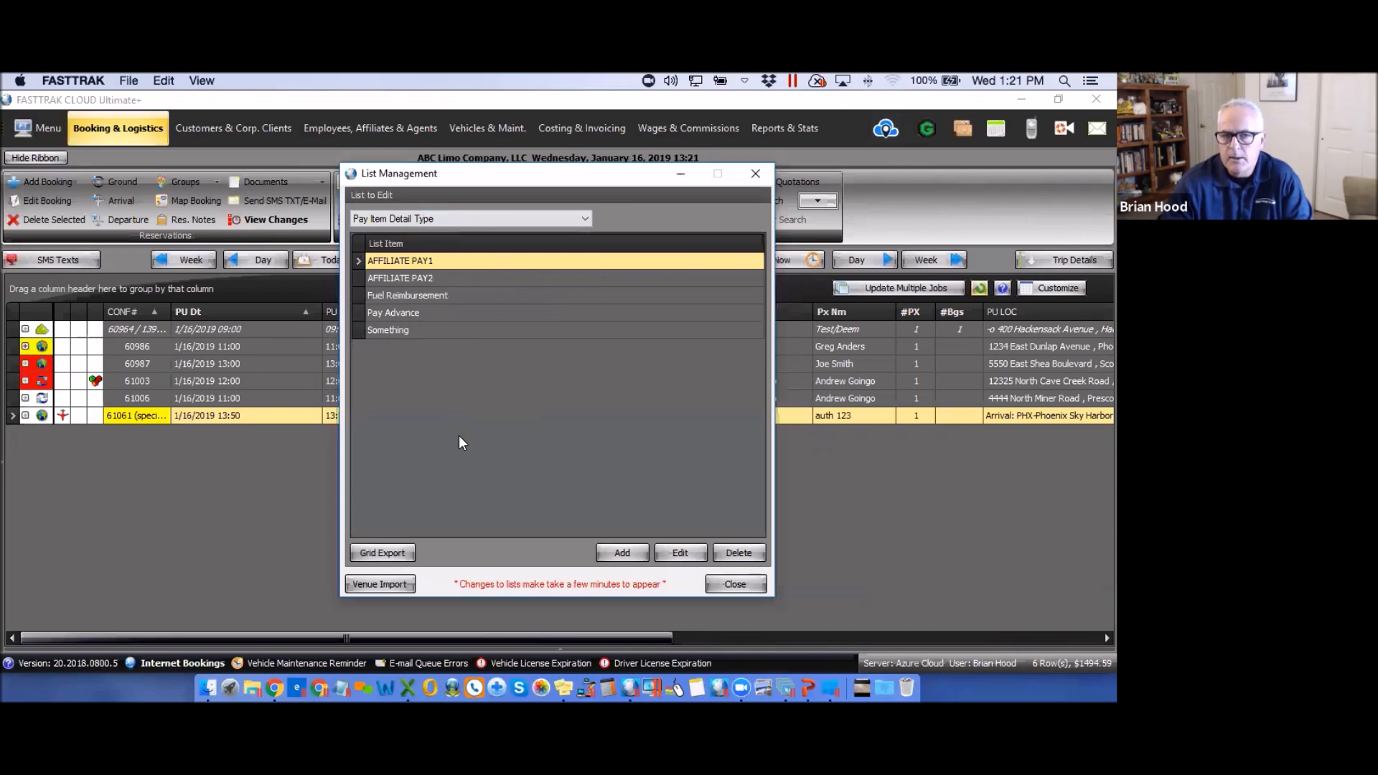
{"action": "left_click", "coordinate": [409, 295]}
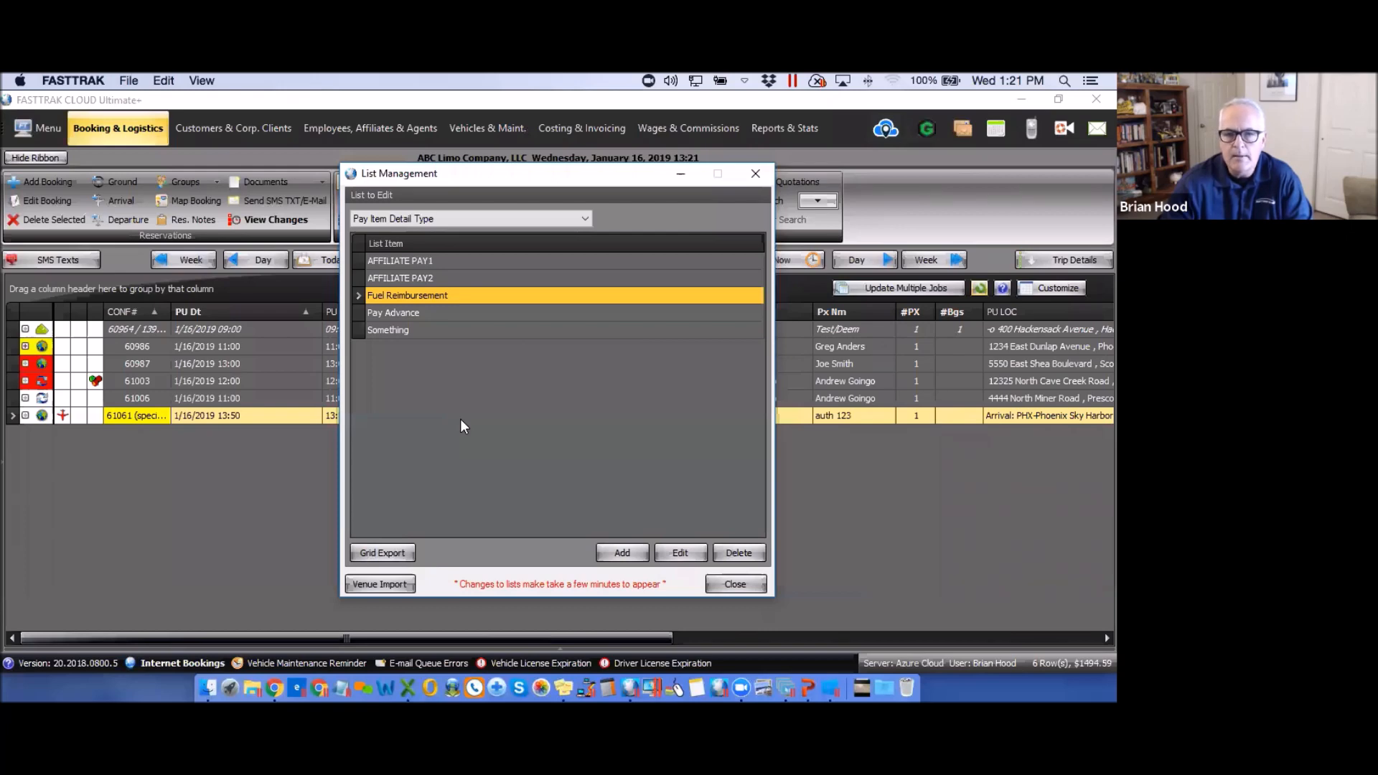
- Review the Driver Dispatch Status list and the Driver SMS Messages (for Passengers) list
{"action": "left_click", "coordinate": [585, 220]}
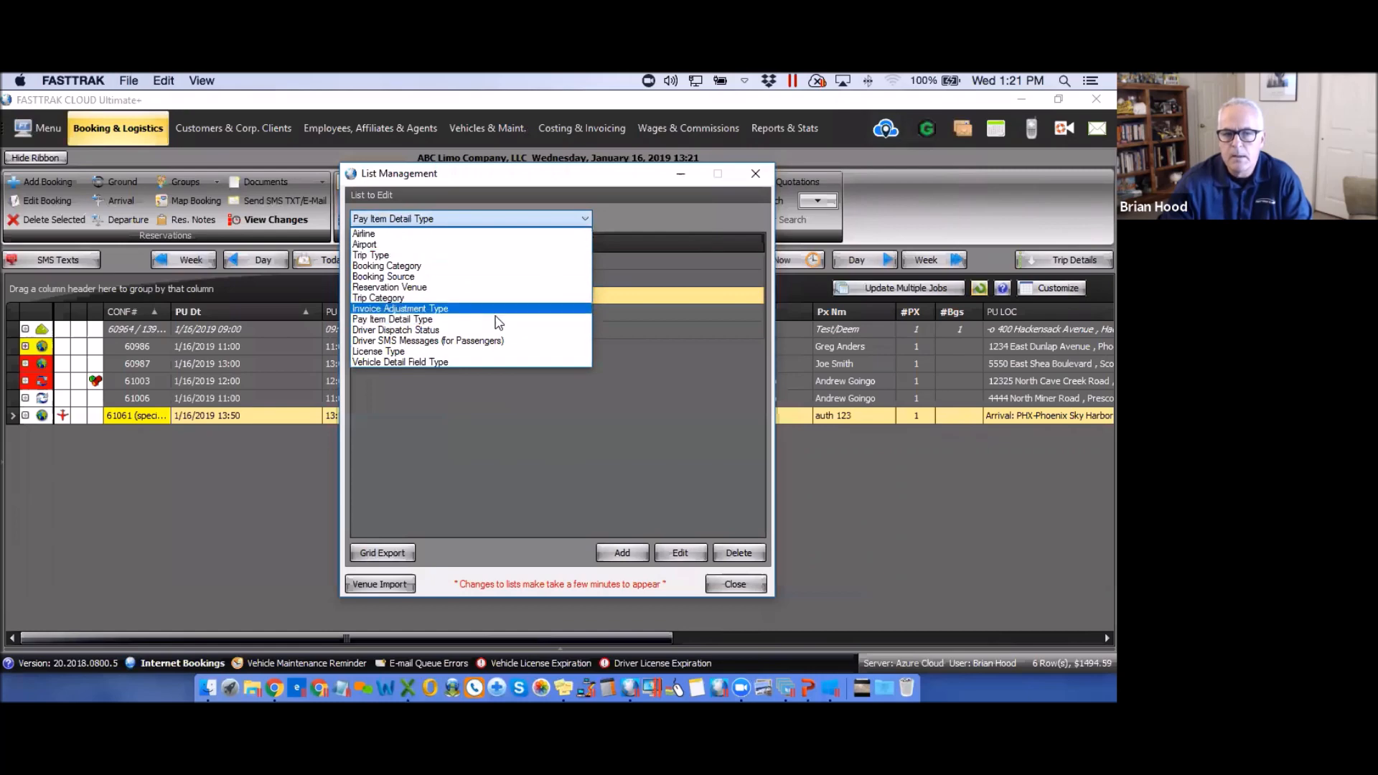
{"action": "left_click", "coordinate": [414, 329]}
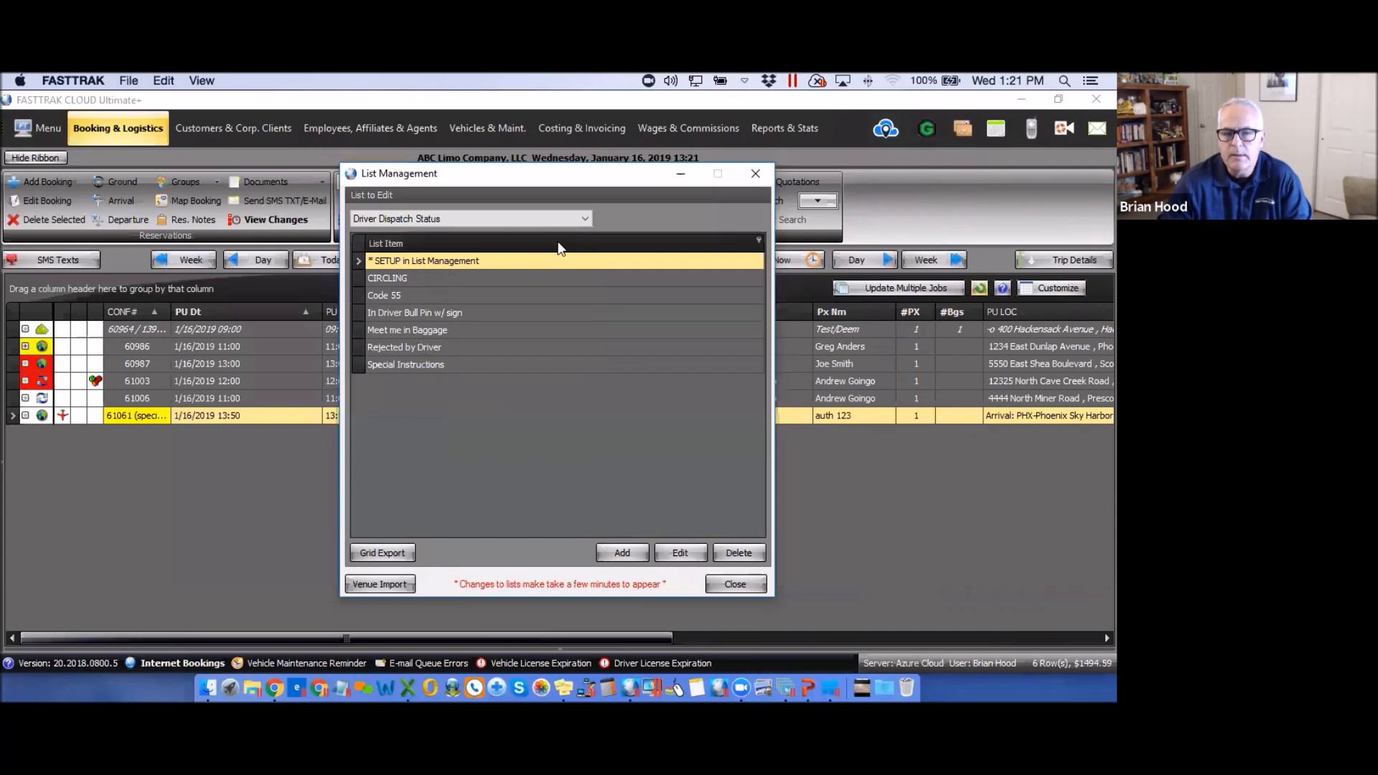
{"action": "left_click", "coordinate": [585, 219]}
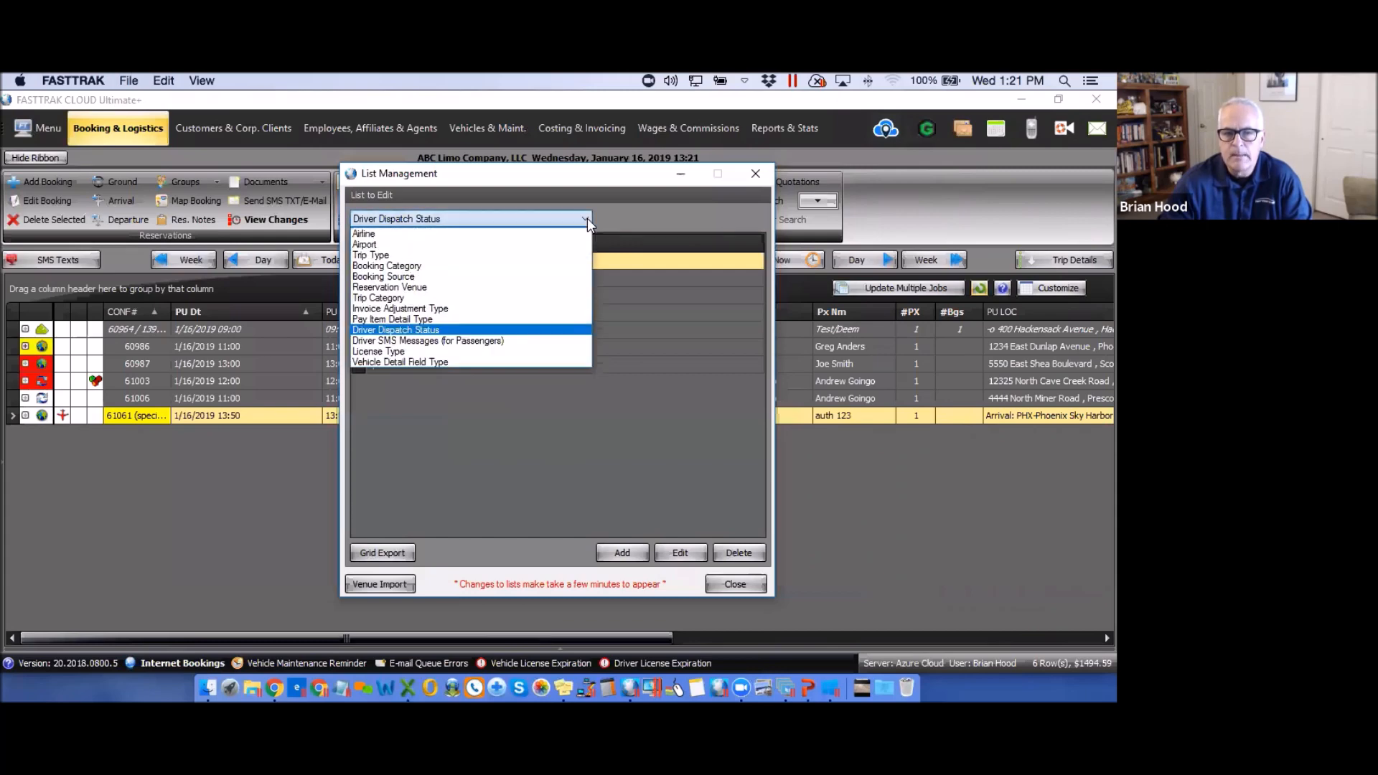
{"action": "left_click", "coordinate": [414, 342]}
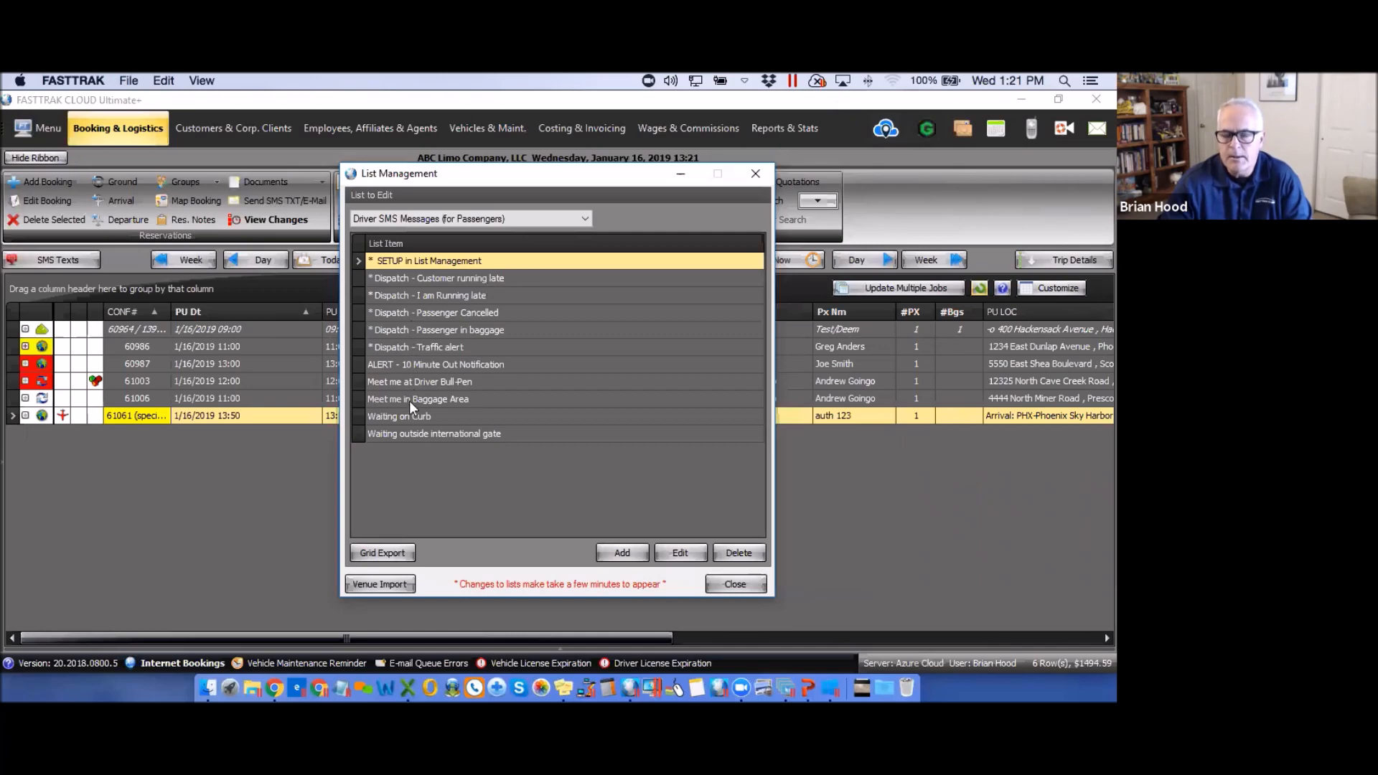
- Examine the Airport Card license type's regulatory type options and expiration notice setting in the License Type list, without changing them
{"action": "left_click", "coordinate": [585, 218]}
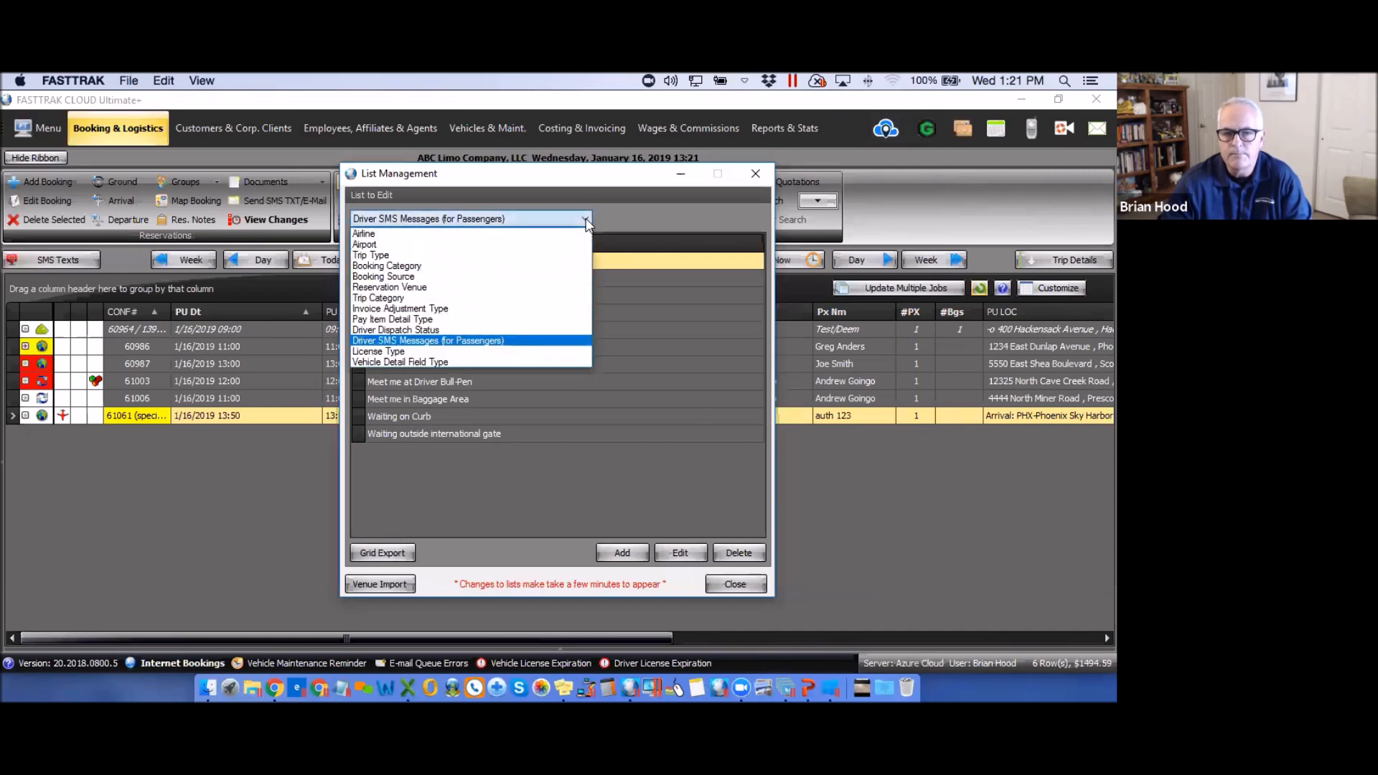
{"action": "left_click", "coordinate": [385, 351]}
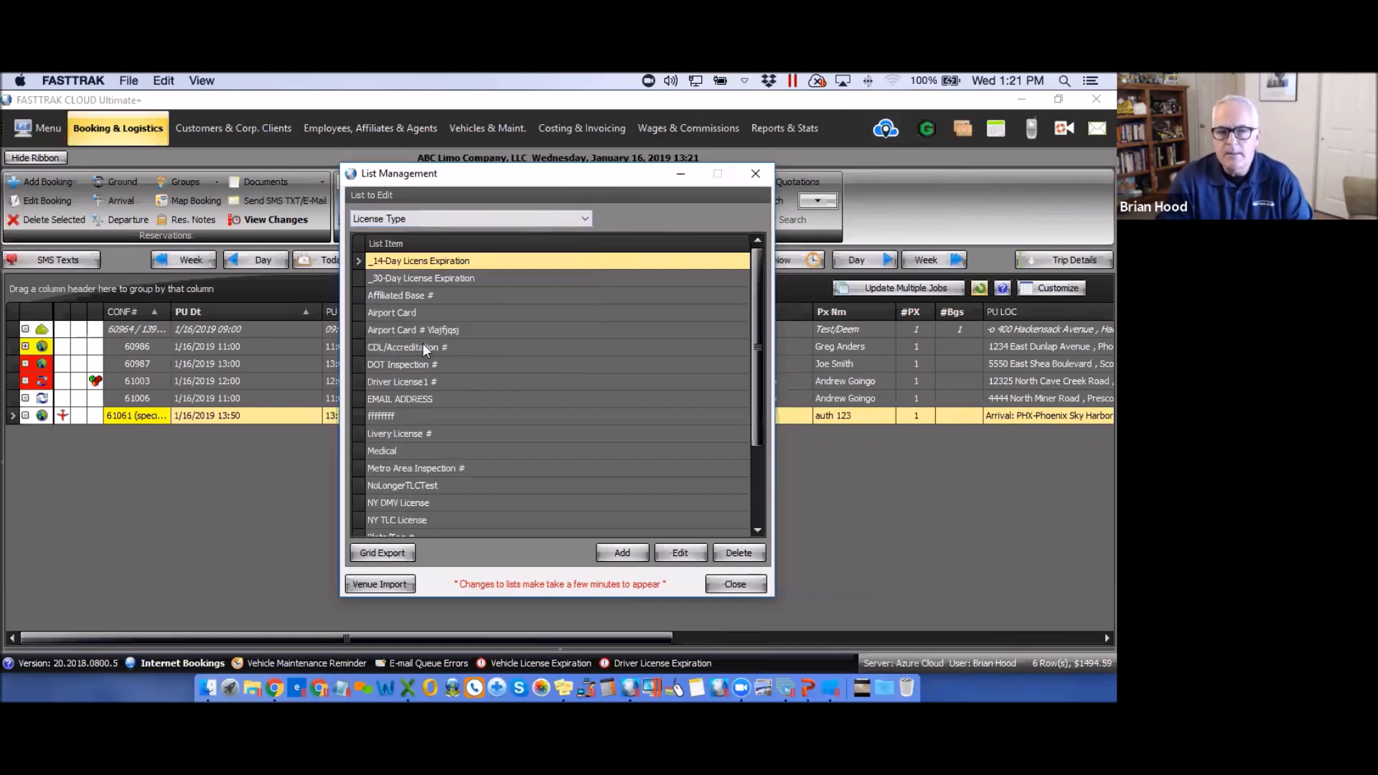
{"action": "double_click", "coordinate": [562, 312]}
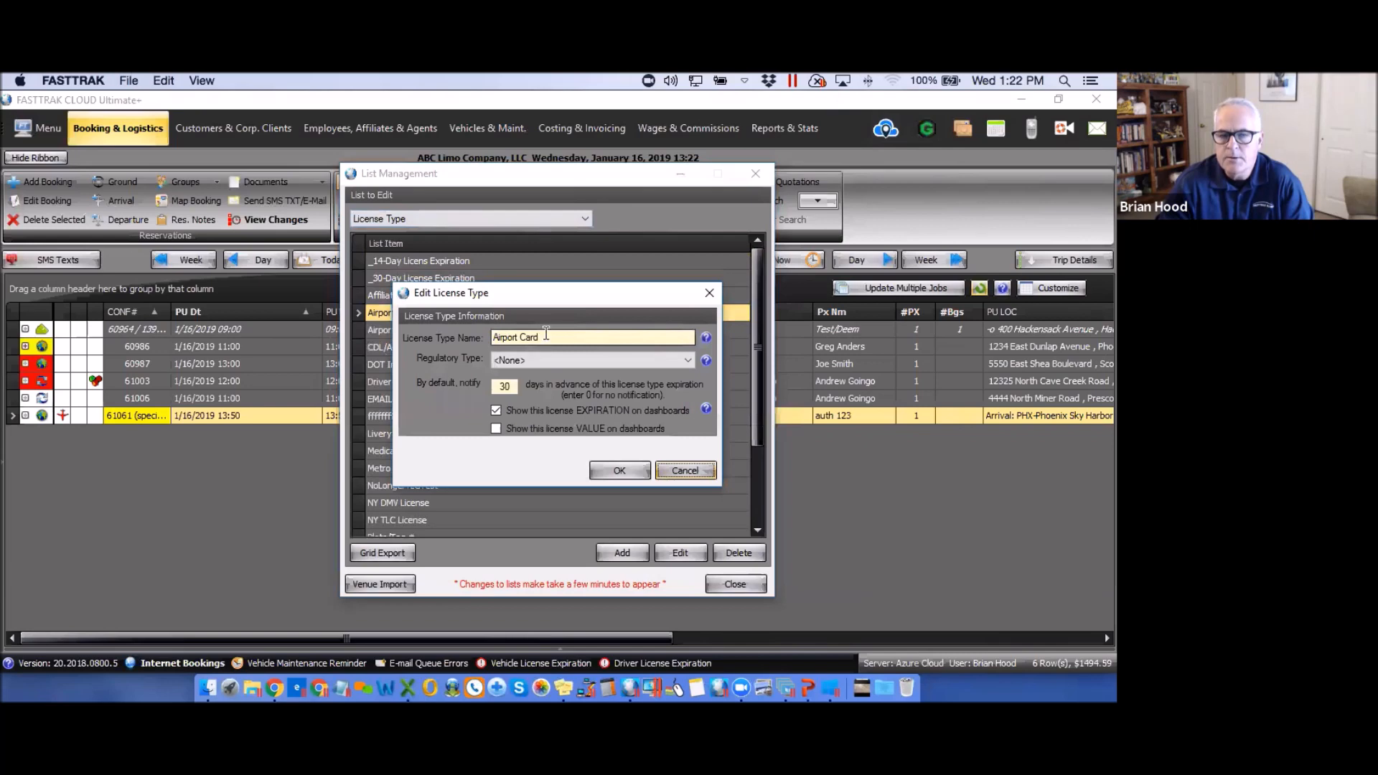
{"action": "left_click", "coordinate": [688, 360]}
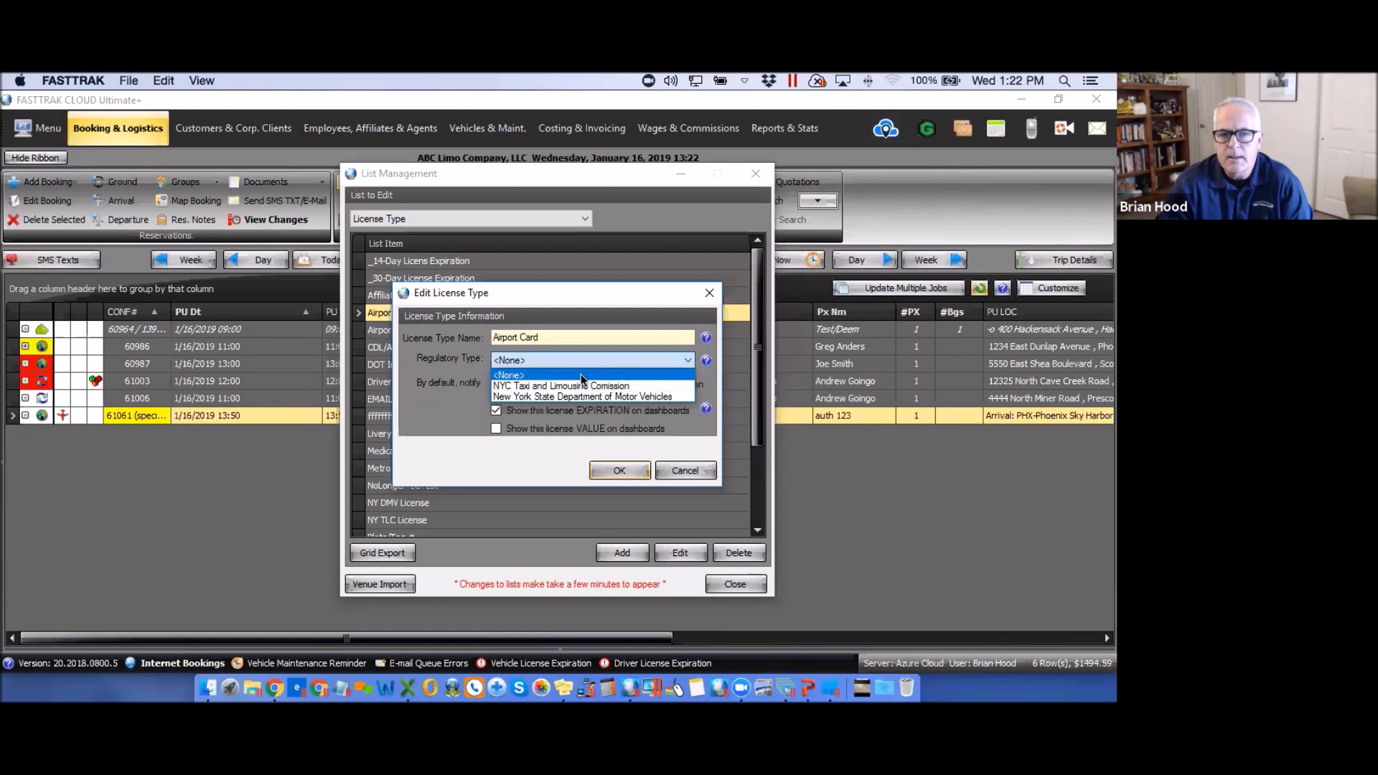
{"action": "left_click", "coordinate": [579, 293]}
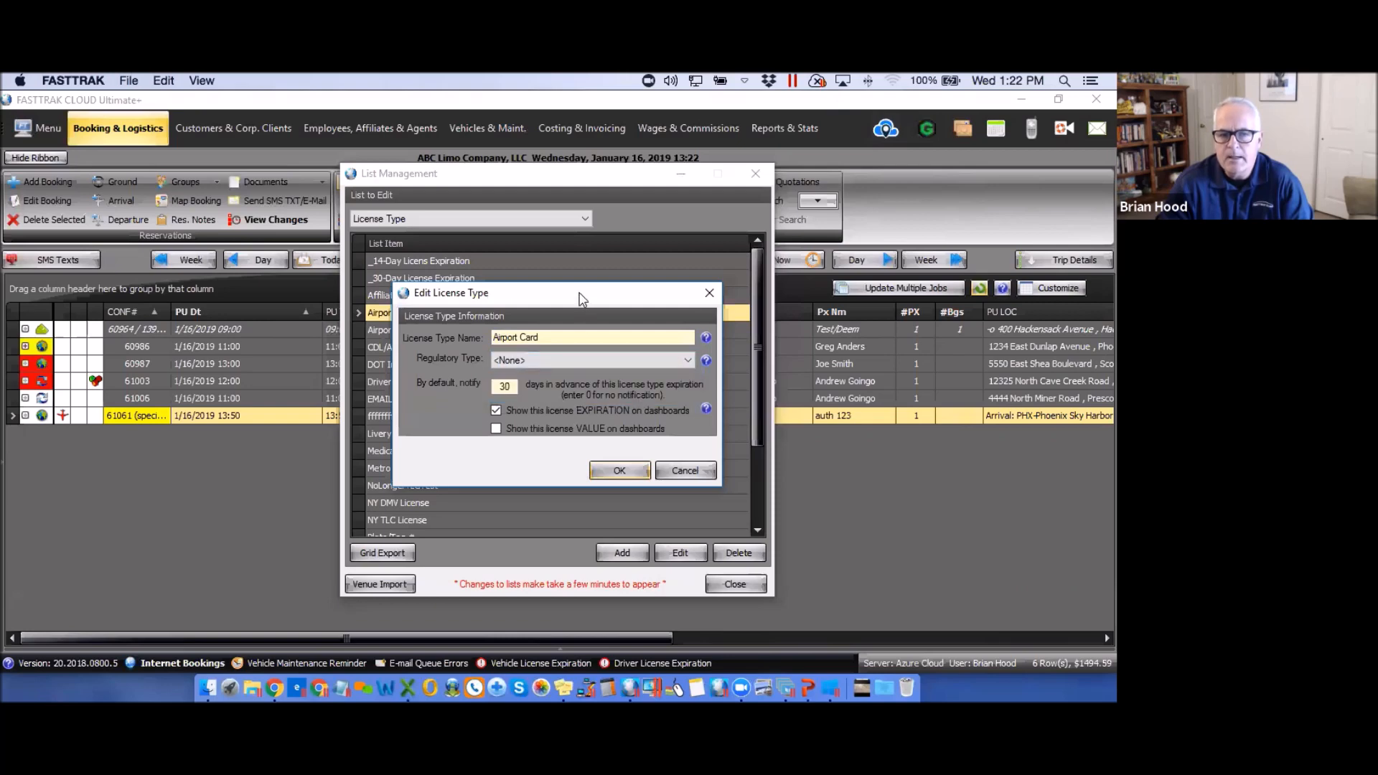
{"action": "double_click", "coordinate": [516, 385]}
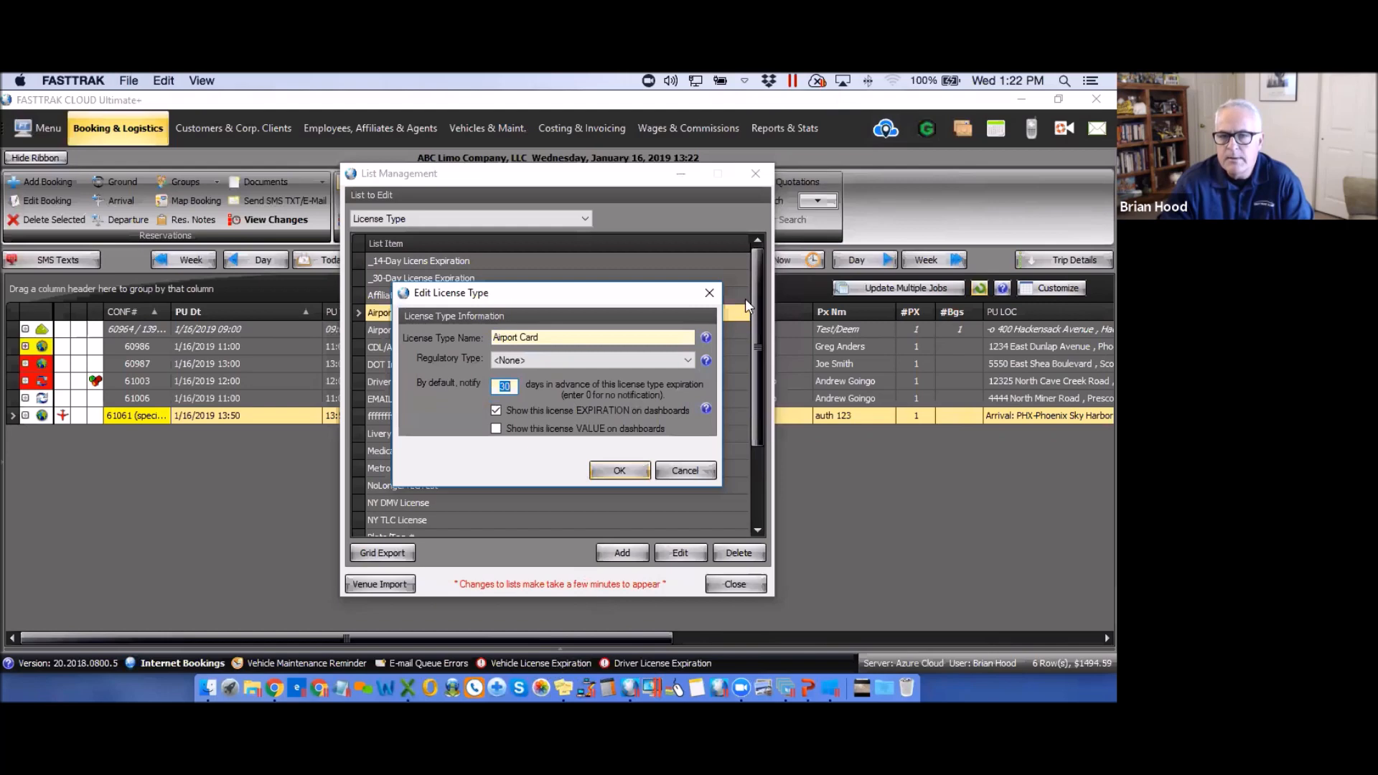
{"action": "left_click", "coordinate": [708, 294]}
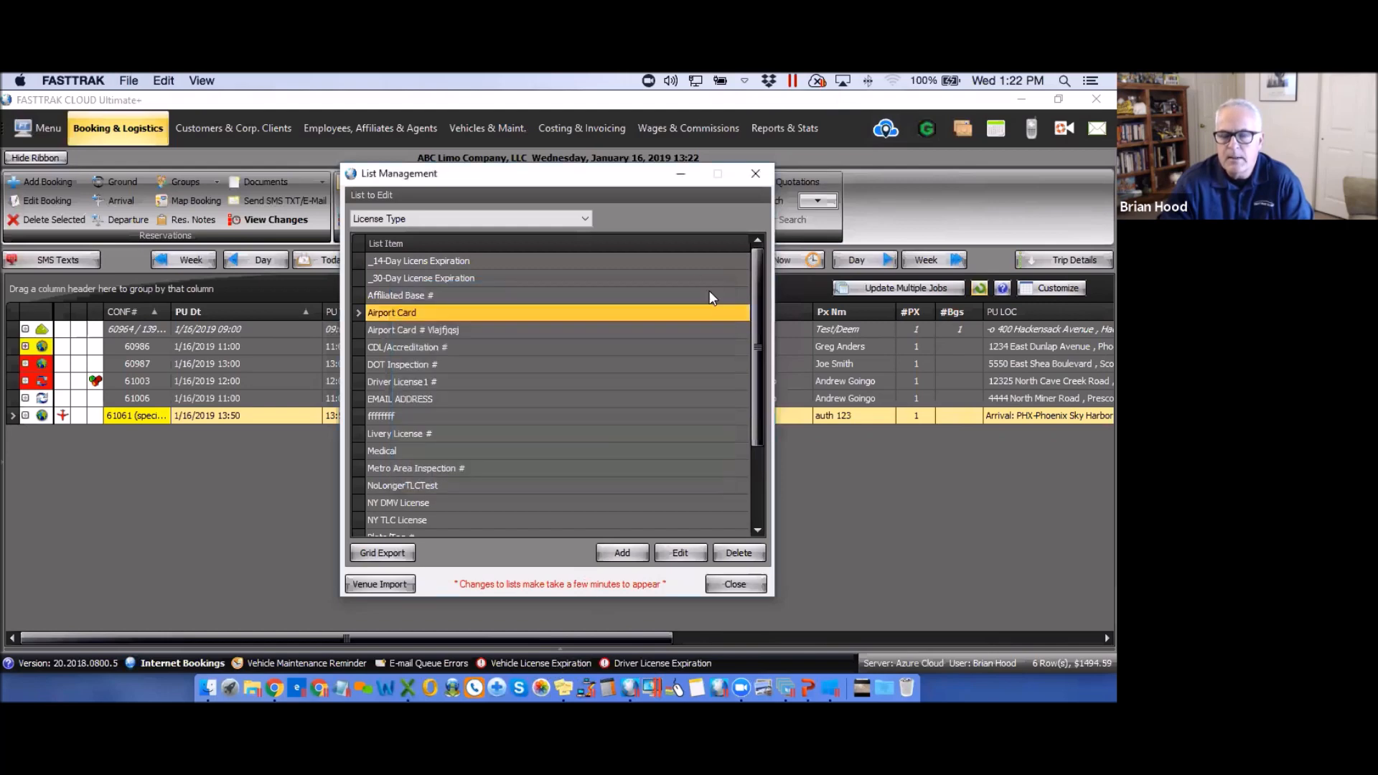
- Review the Vehicle Detail Field Type list and close List Management
{"action": "left_click", "coordinate": [584, 219]}
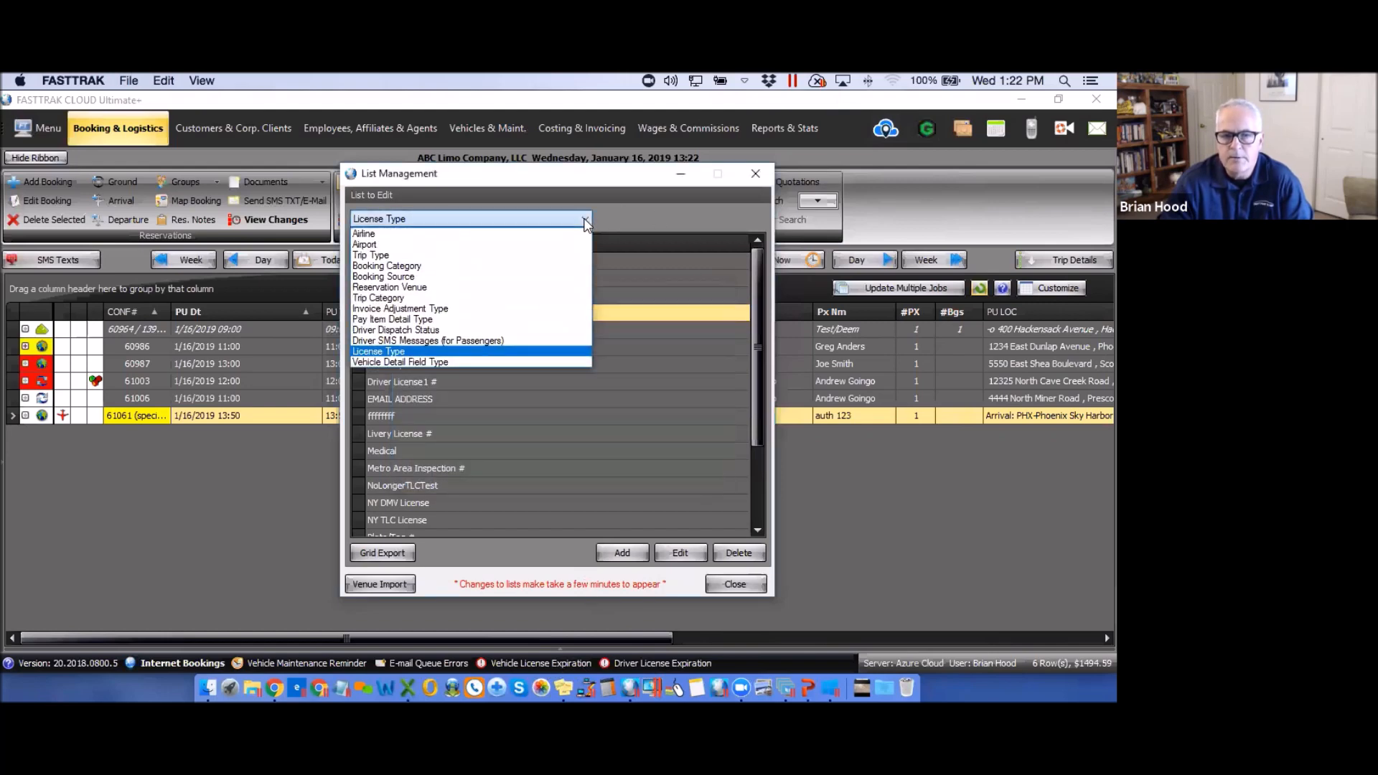
{"action": "left_click", "coordinate": [394, 363]}
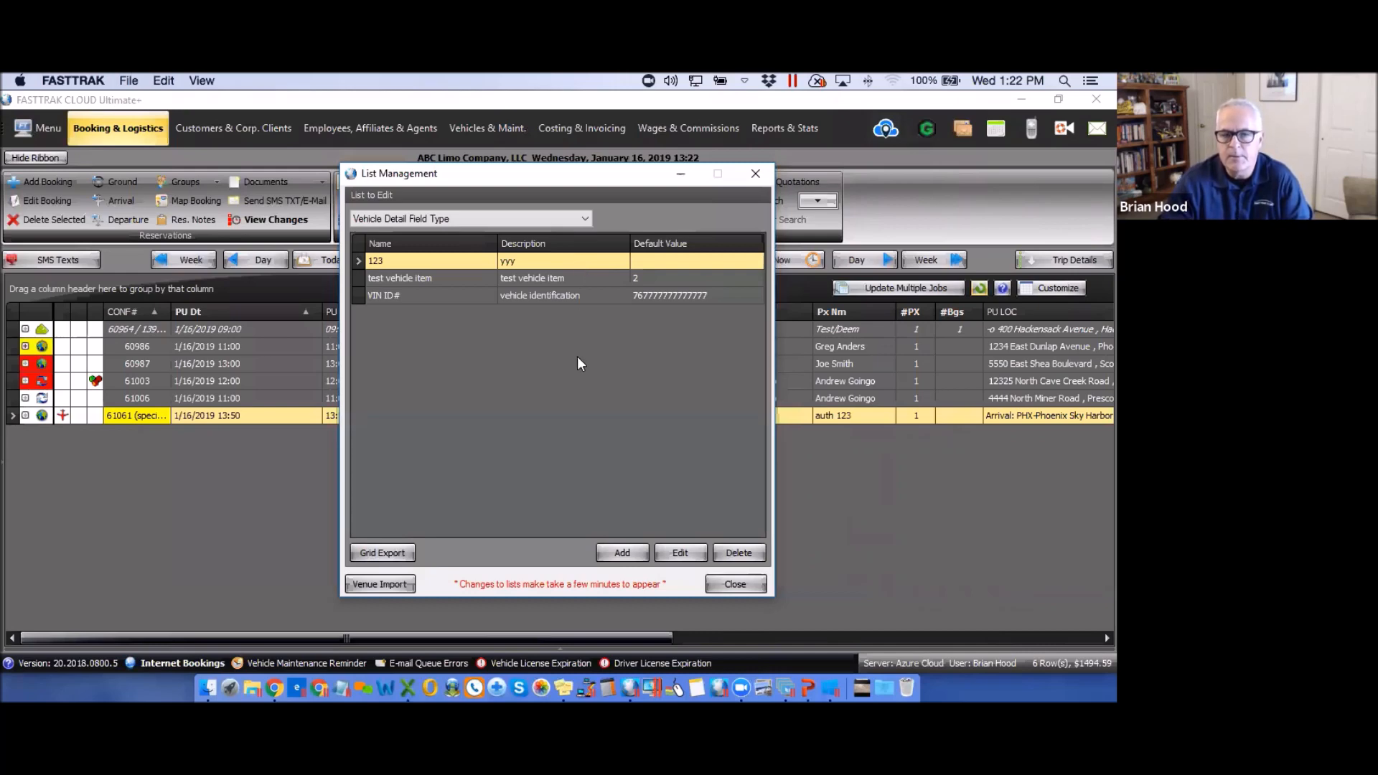
{"action": "left_click", "coordinate": [755, 172]}
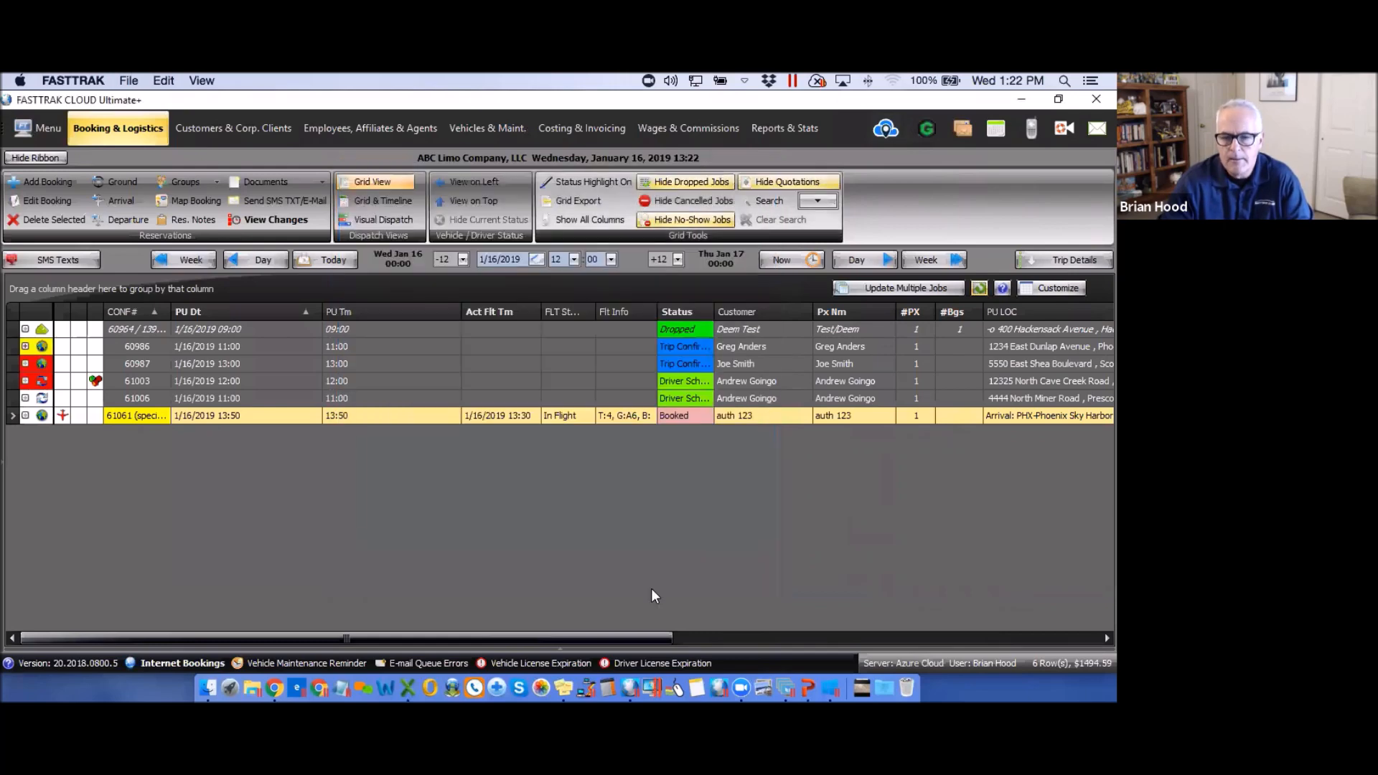
- Open the La Guardia confirmation airport greet message "meet at door 3...bullpin 5" for editing and examine its message text
{"action": "mouse_move", "coordinate": [645, 662]}
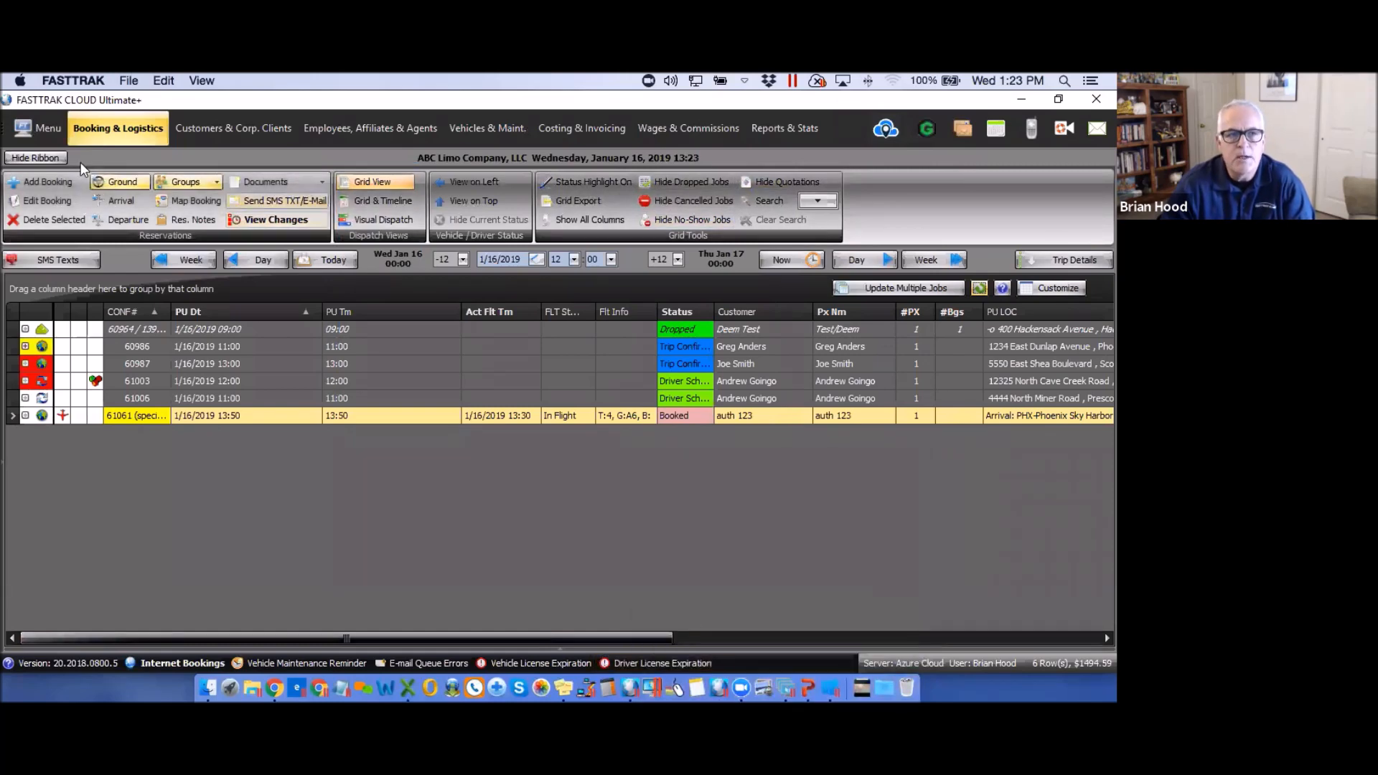
{"action": "left_click", "coordinate": [38, 127]}
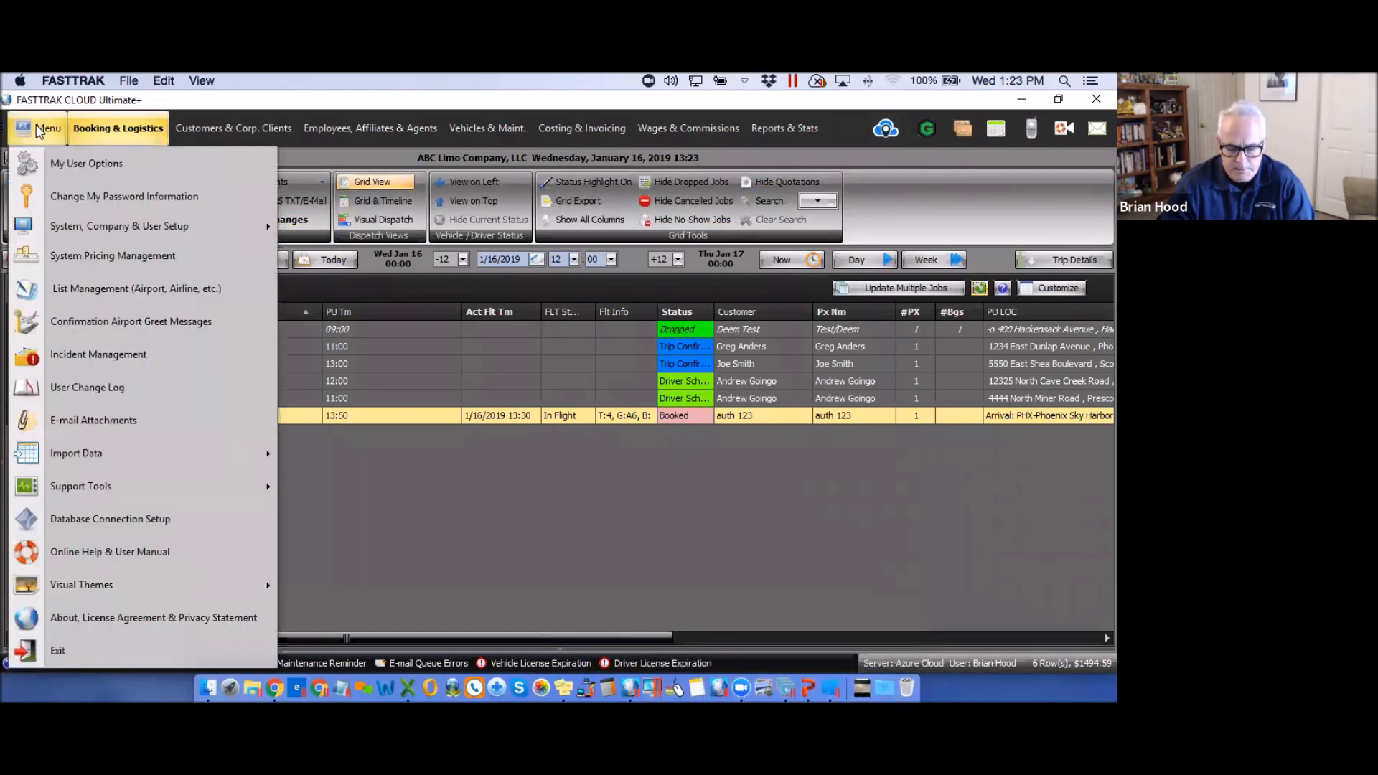
{"action": "left_click", "coordinate": [101, 320]}
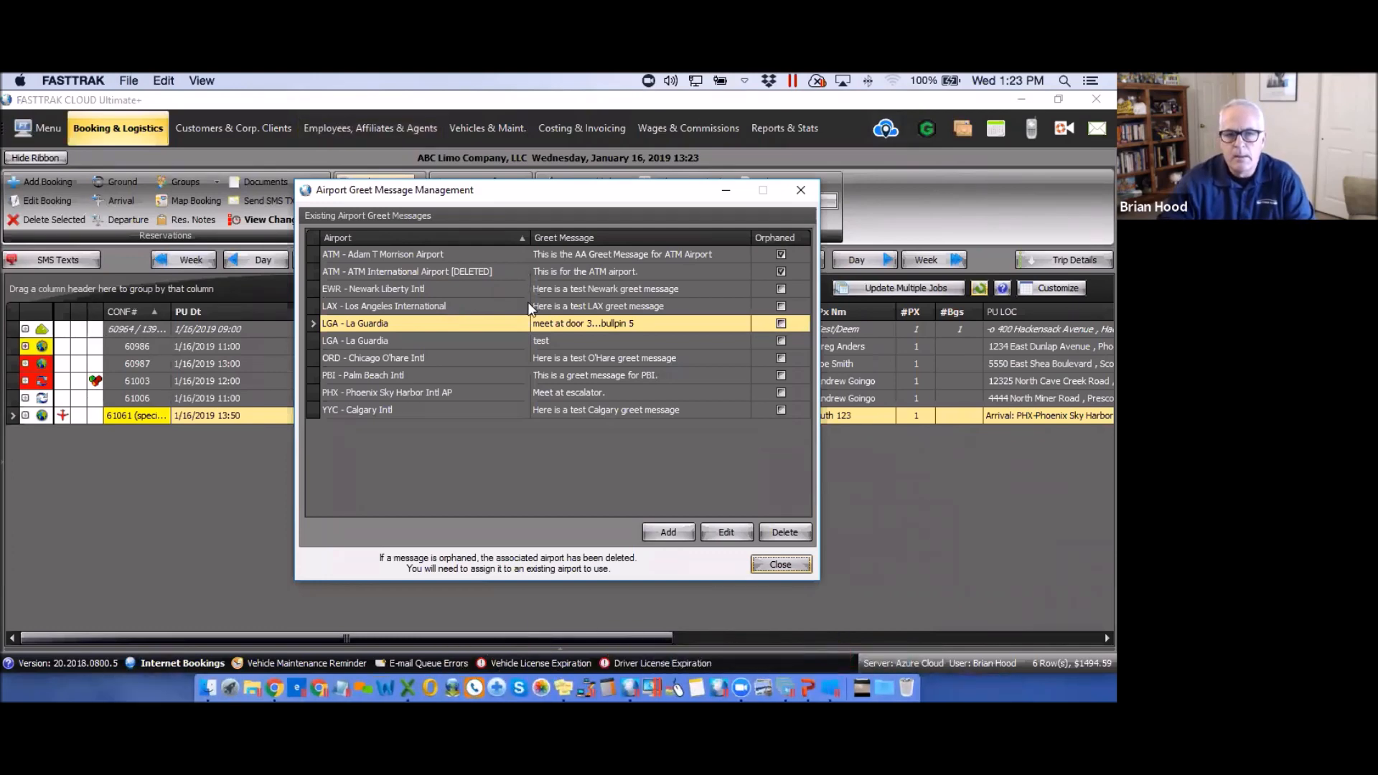
{"action": "left_click", "coordinate": [543, 324]}
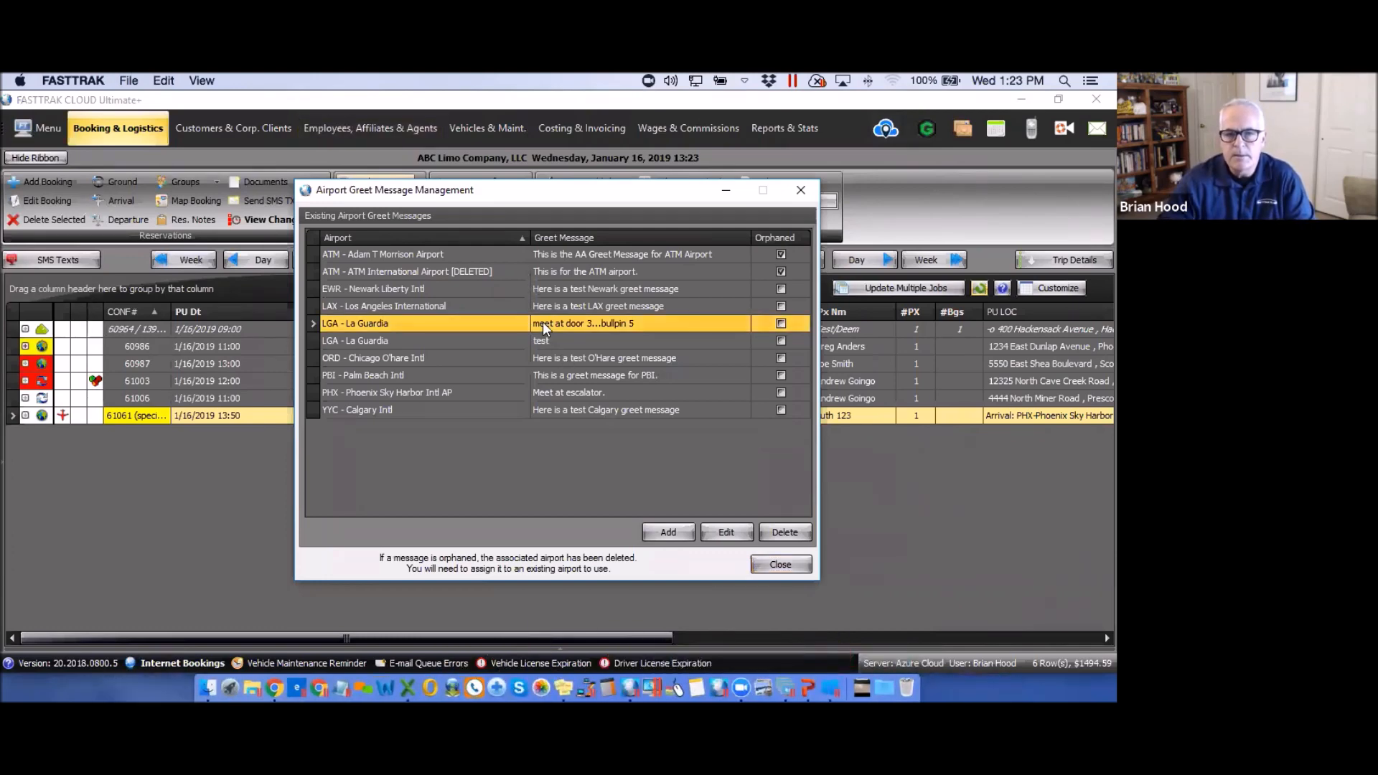
{"action": "left_click", "coordinate": [726, 535]}
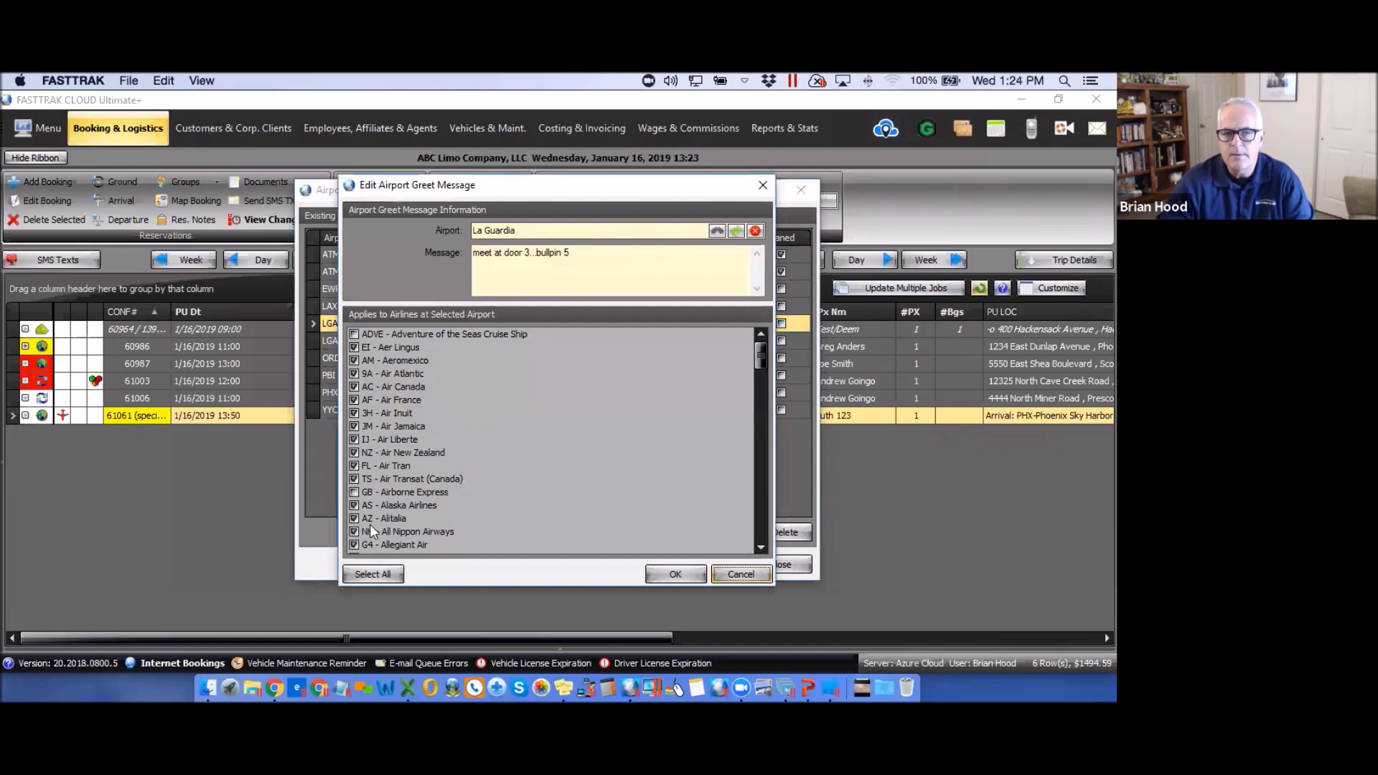
{"action": "left_click_drag", "start_coordinate": [572, 253], "coordinate": [475, 254]}
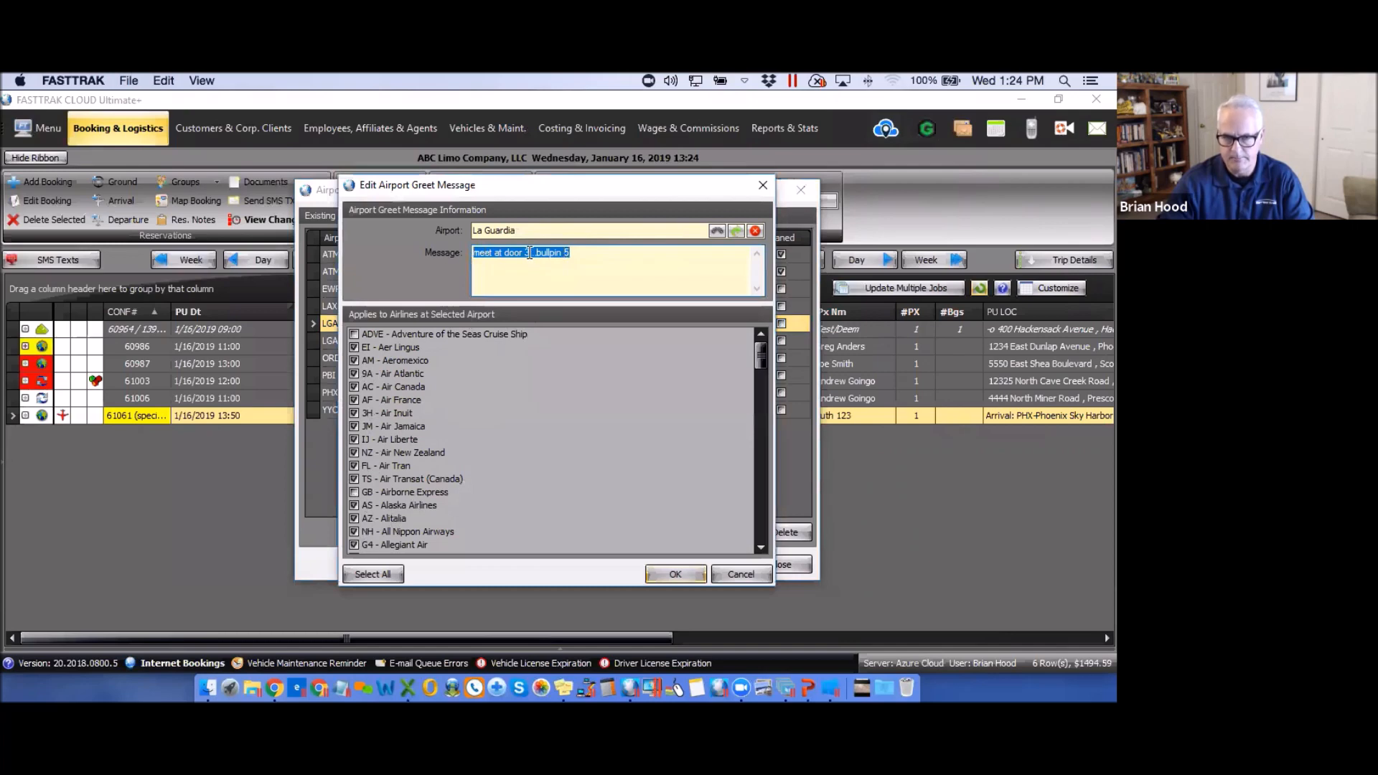
- Examine which airlines the La Guardia greet message applies to, and close the greet message management without saving changes
{"action": "left_click", "coordinate": [760, 548]}
{"action": "left_click", "coordinate": [760, 548]}
{"action": "left_click", "coordinate": [761, 549]}
{"action": "left_click", "coordinate": [761, 549]}
{"action": "left_click", "coordinate": [760, 548]}
{"action": "left_click", "coordinate": [760, 549]}
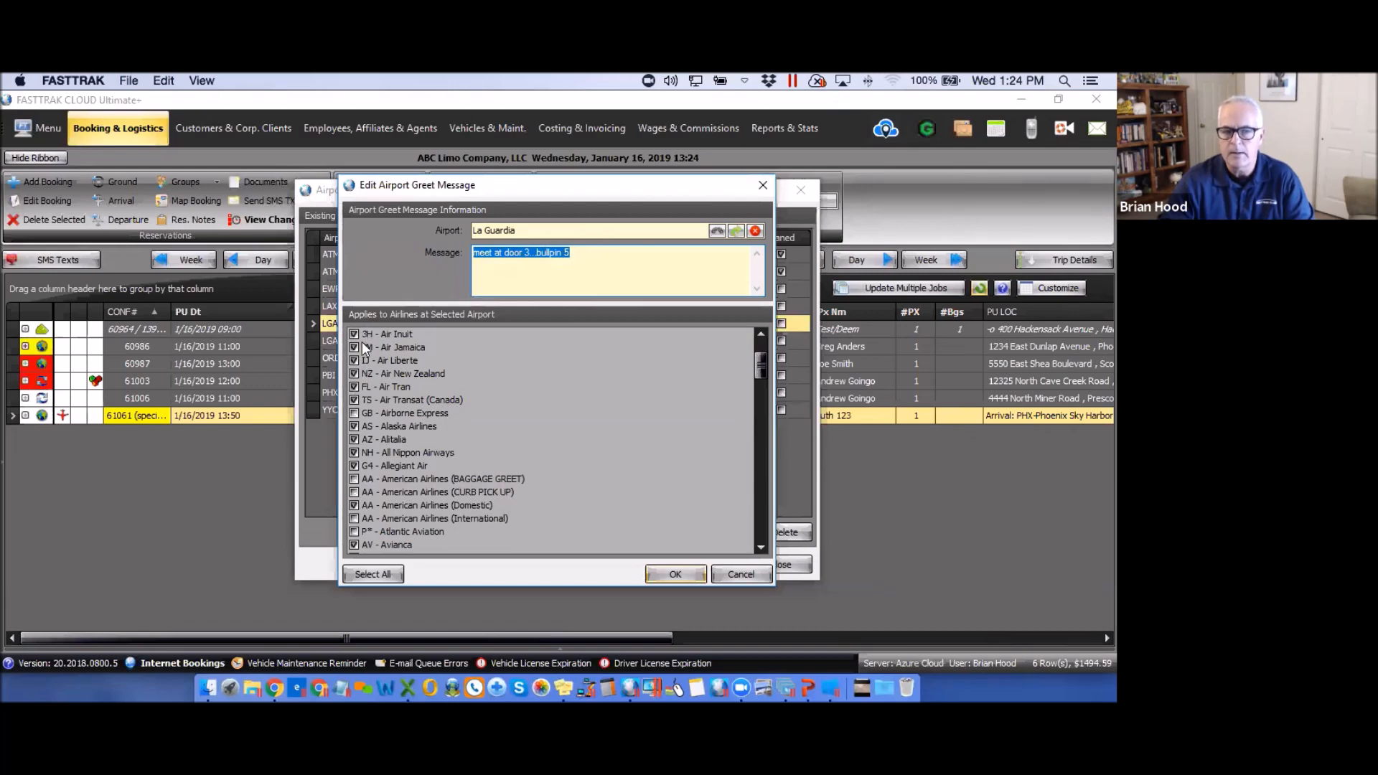
{"action": "left_click", "coordinate": [763, 186]}
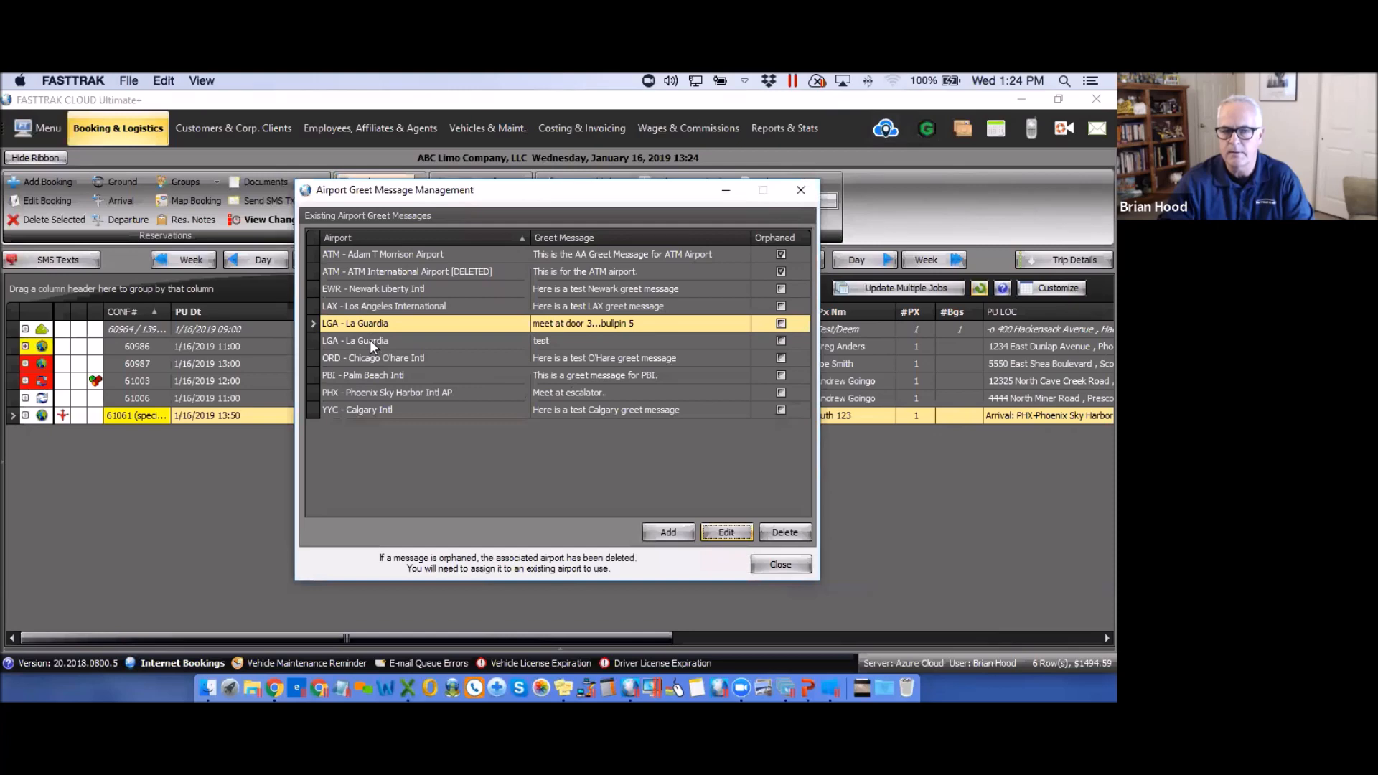
{"action": "left_click", "coordinate": [801, 190]}
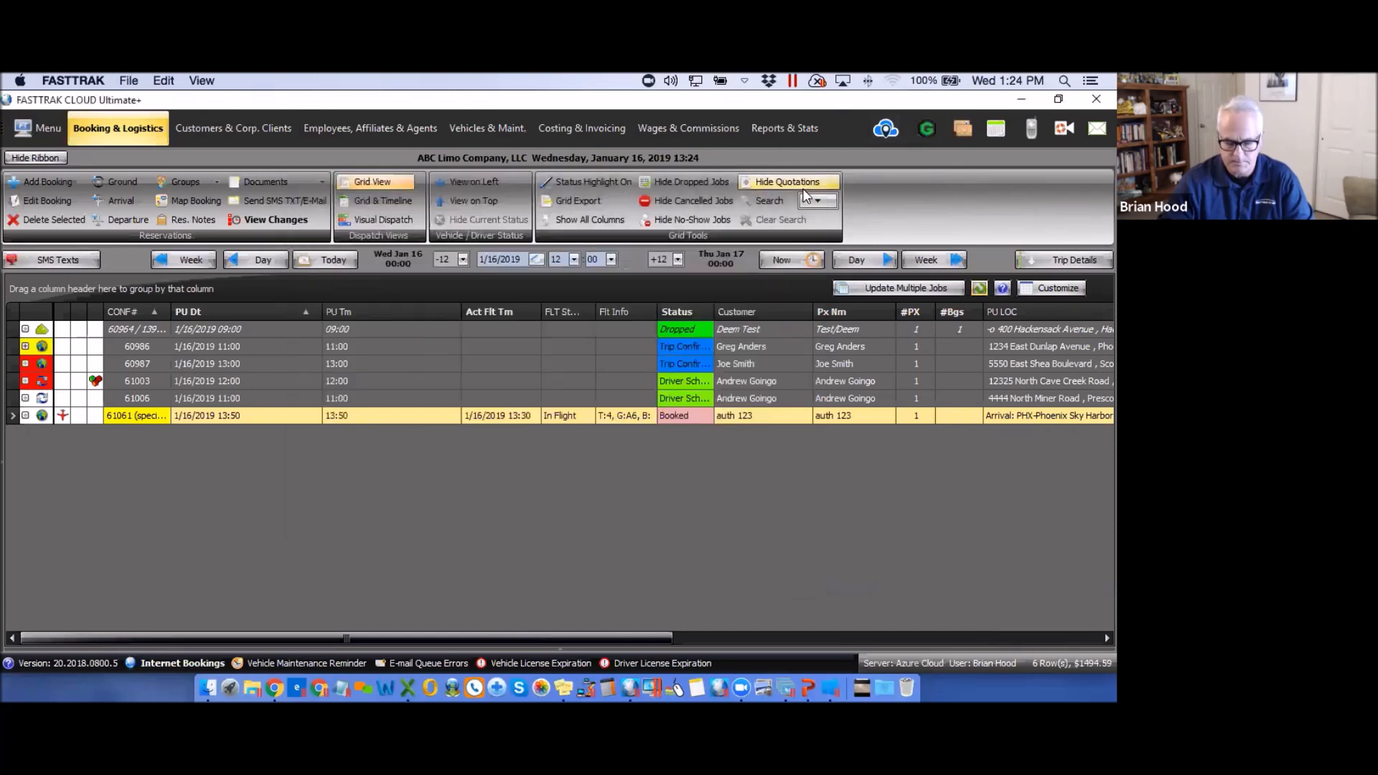
- Review the stored E-mail Attachments and the fields for adding an attachment, without adding one
{"action": "left_click", "coordinate": [41, 132]}
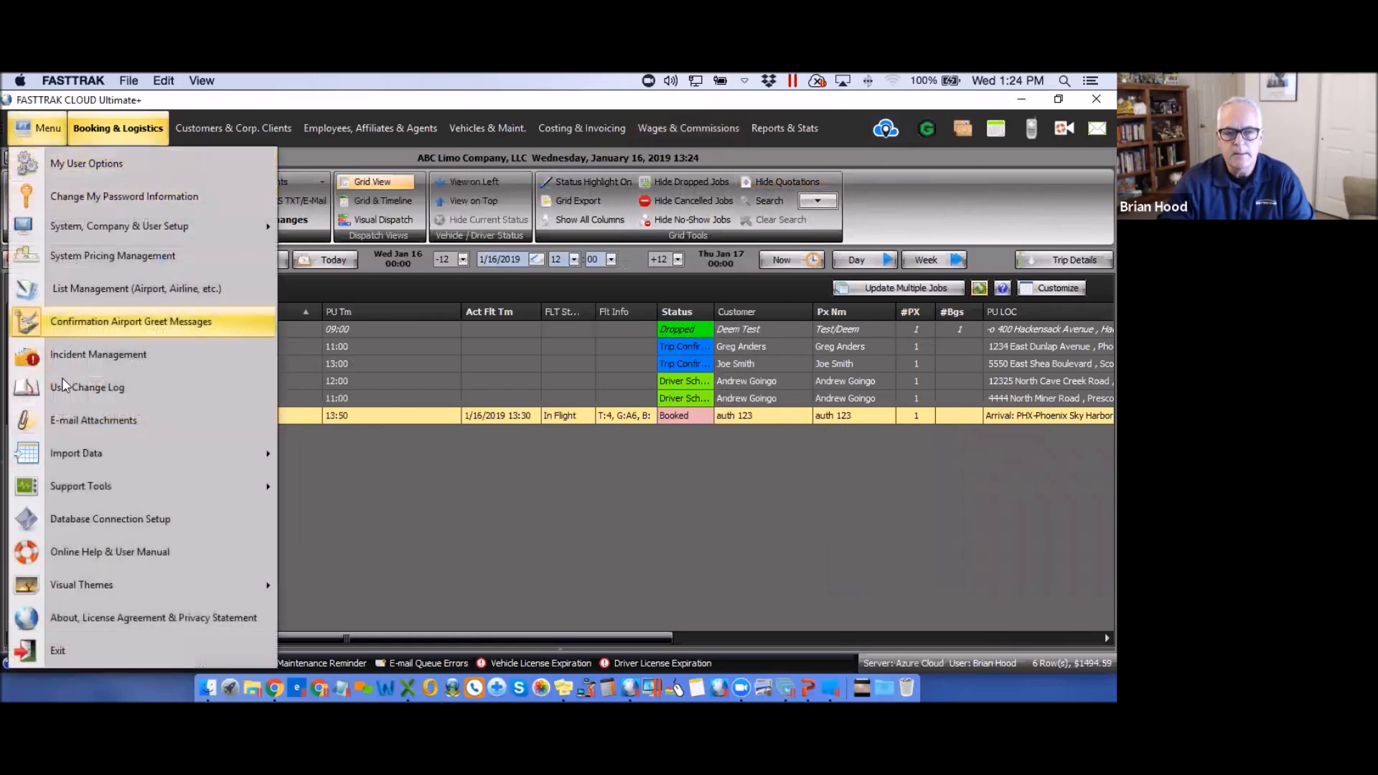
{"action": "left_click", "coordinate": [94, 422]}
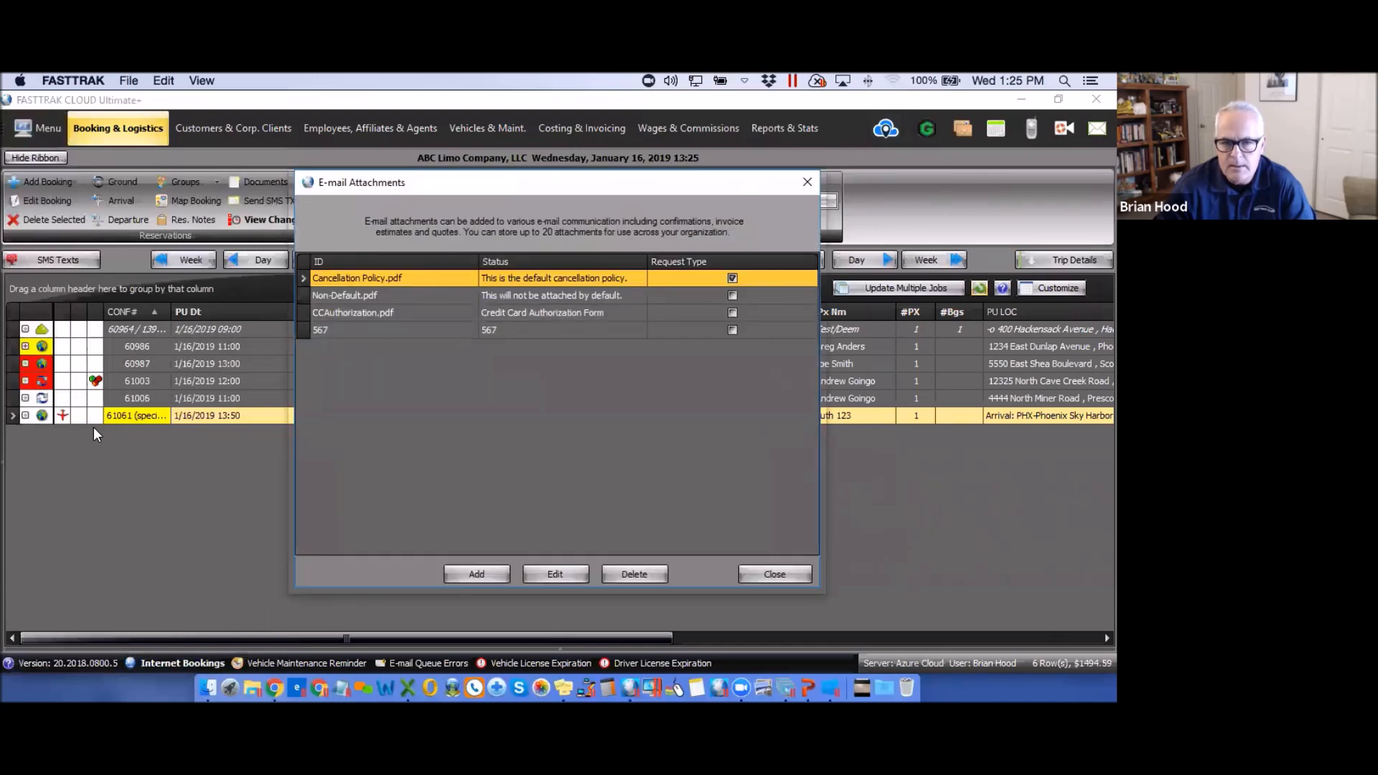
{"action": "left_click", "coordinate": [474, 576]}
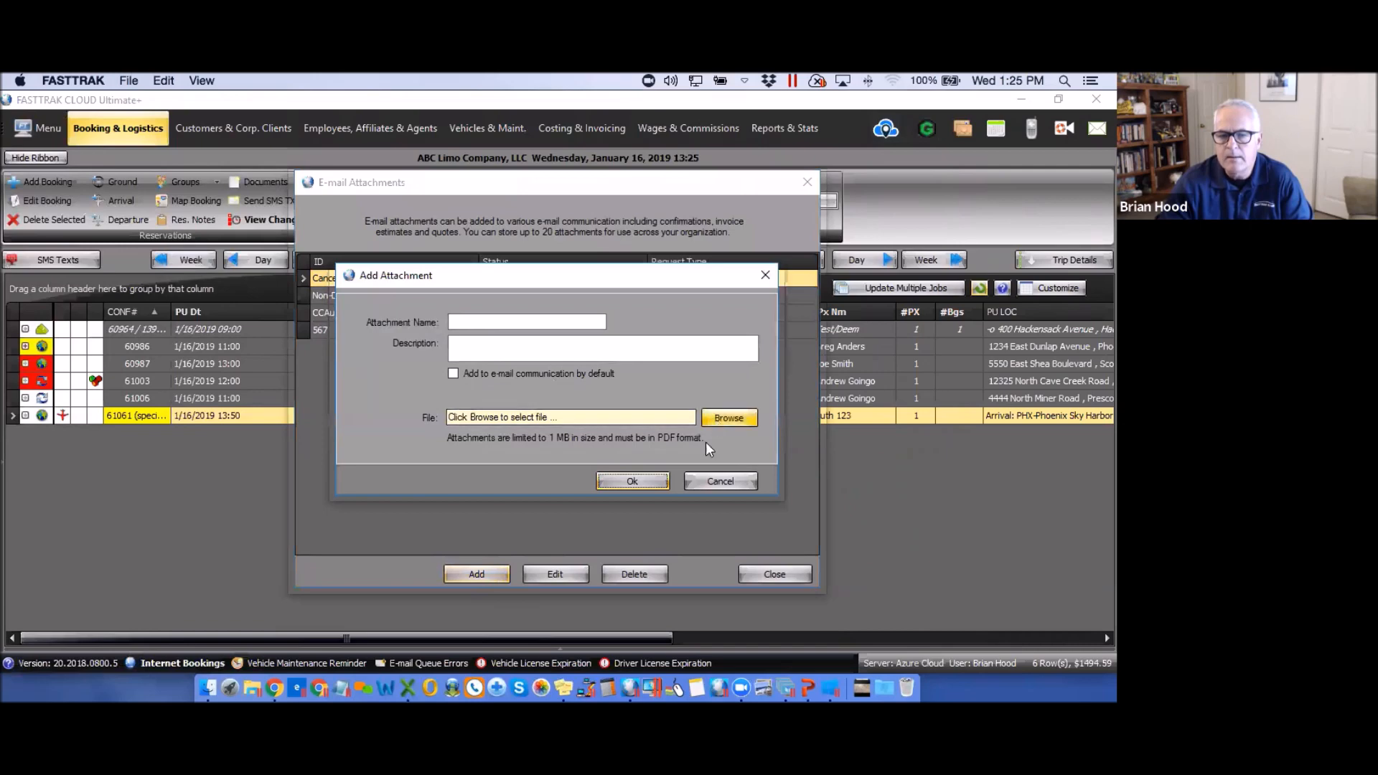
{"action": "left_click", "coordinate": [767, 276]}
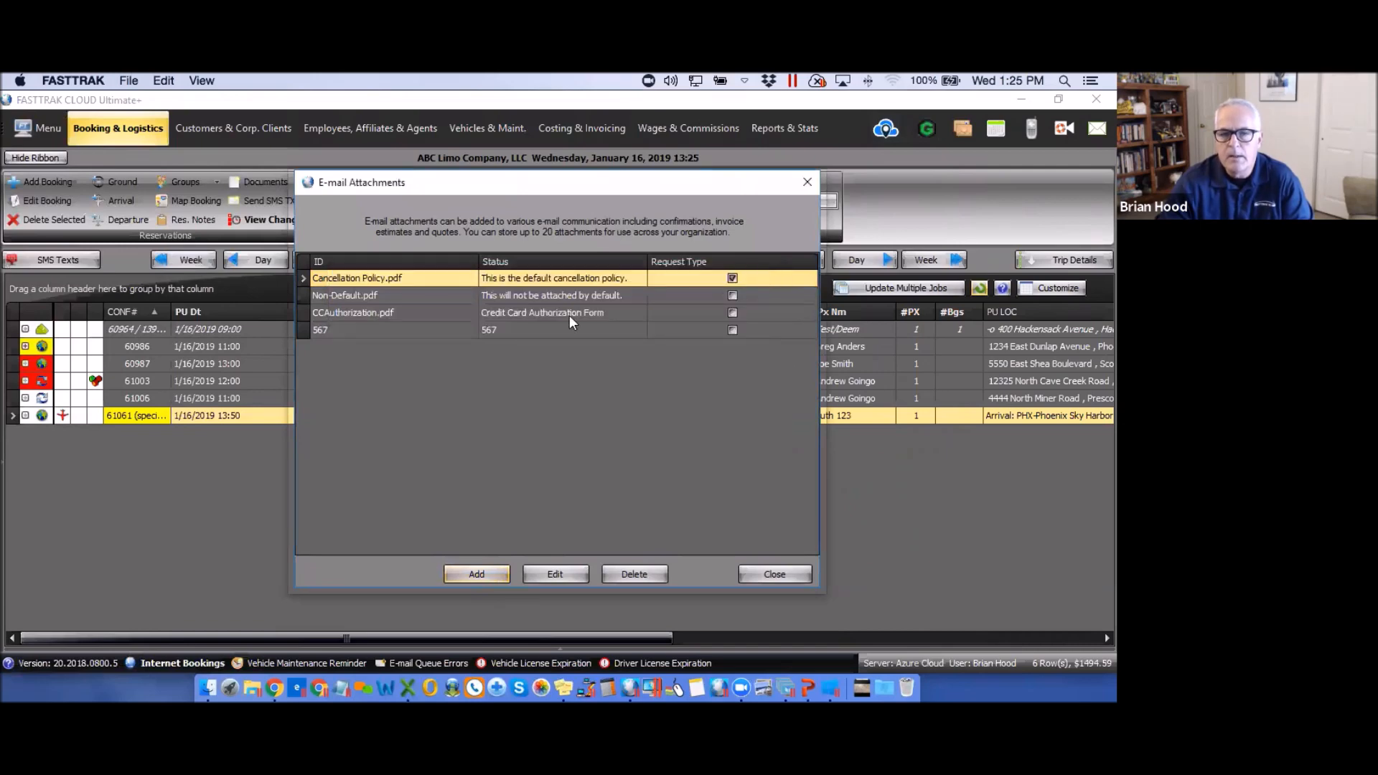
- Open the Non-Default.pdf attachment for editing to review its settings, and close the e-mail attachments without changing anything
{"action": "left_click", "coordinate": [542, 295]}
{"action": "double_click", "coordinate": [541, 294]}
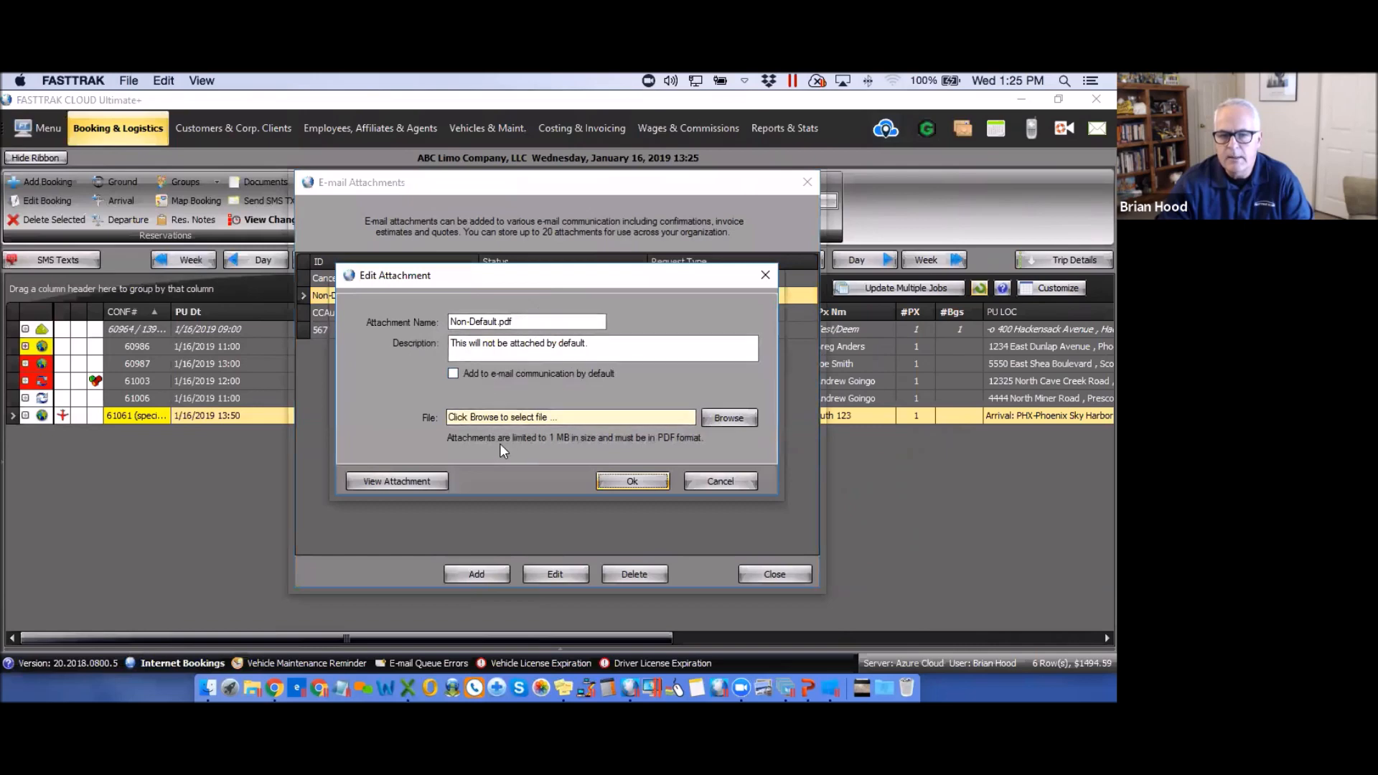
{"action": "left_click", "coordinate": [765, 277]}
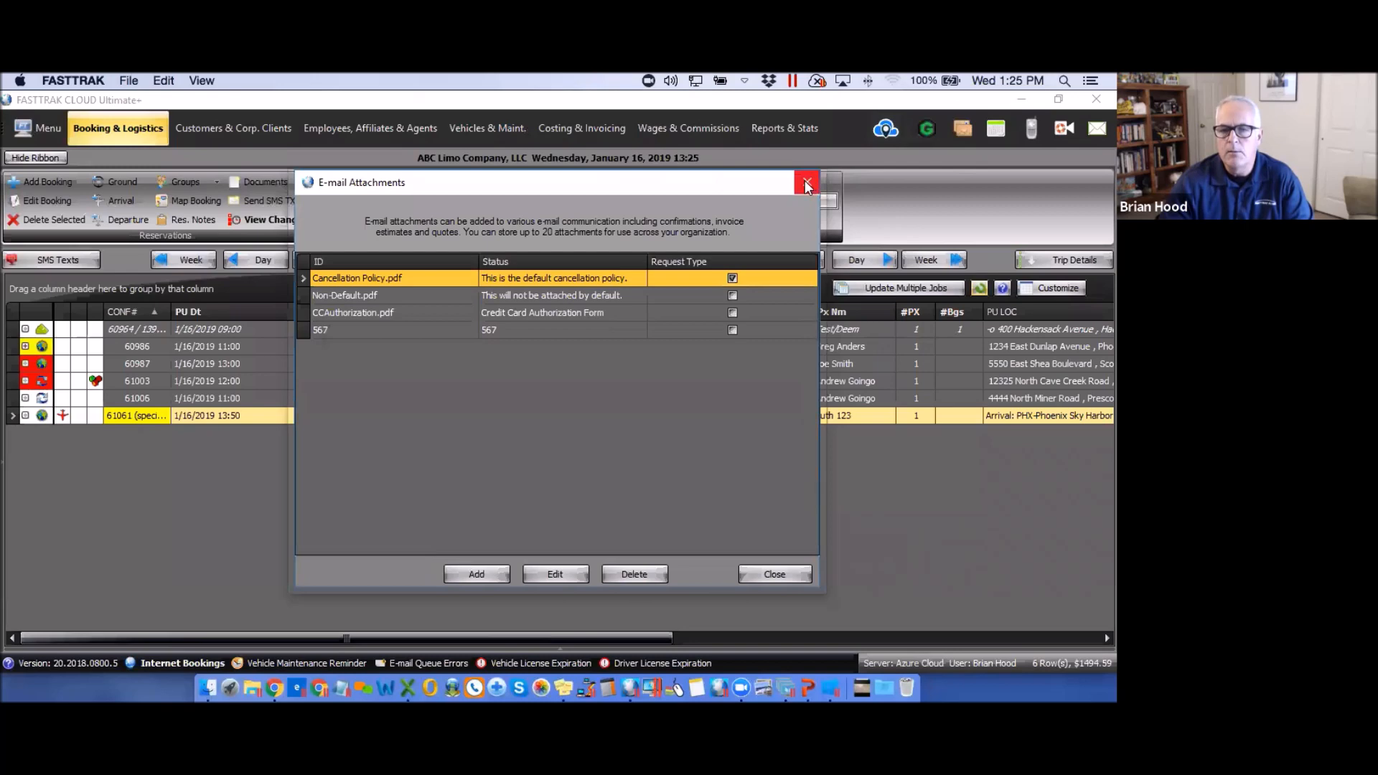
{"action": "left_click", "coordinate": [805, 181]}
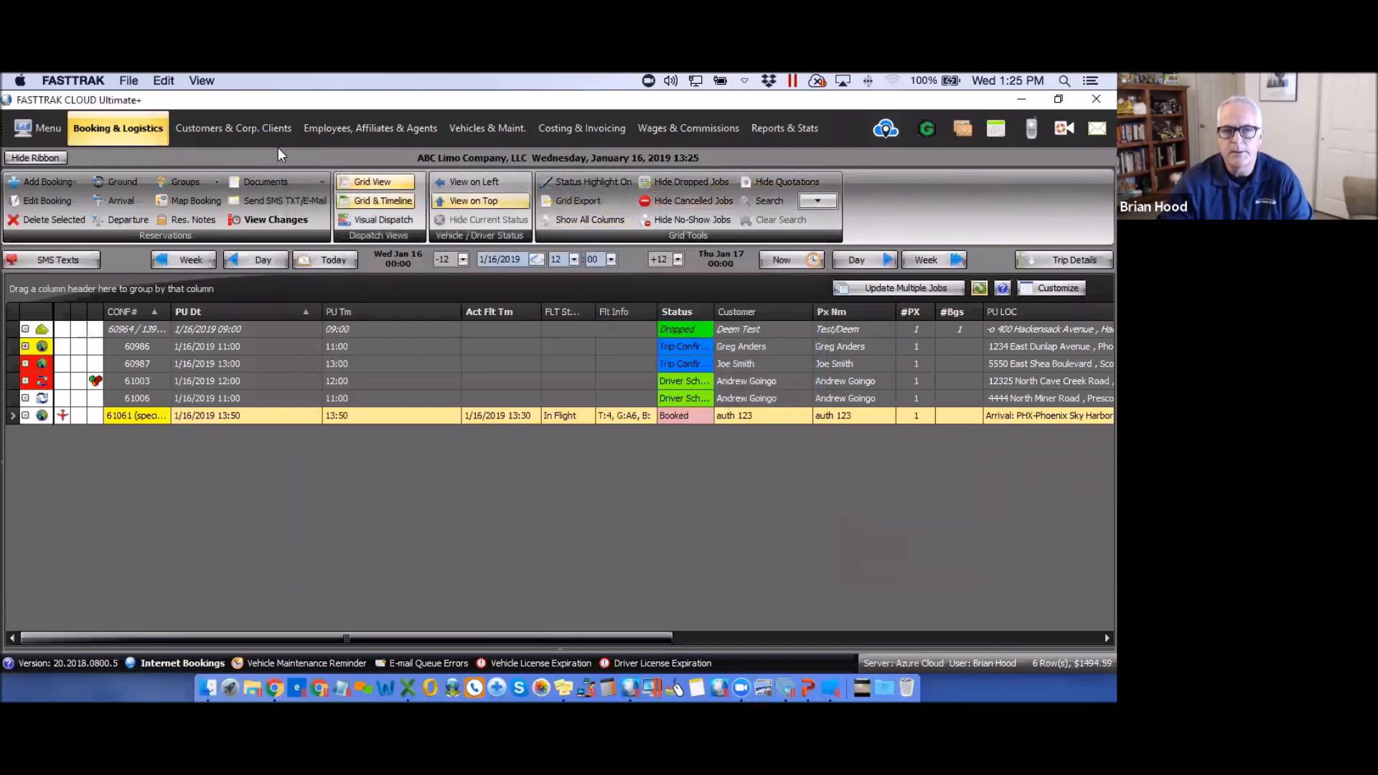
- Start an e-mail confirmation for the selected 13:50 booking, review the PDFs available as attachments, and close it without sending
{"action": "left_click", "coordinate": [269, 181]}
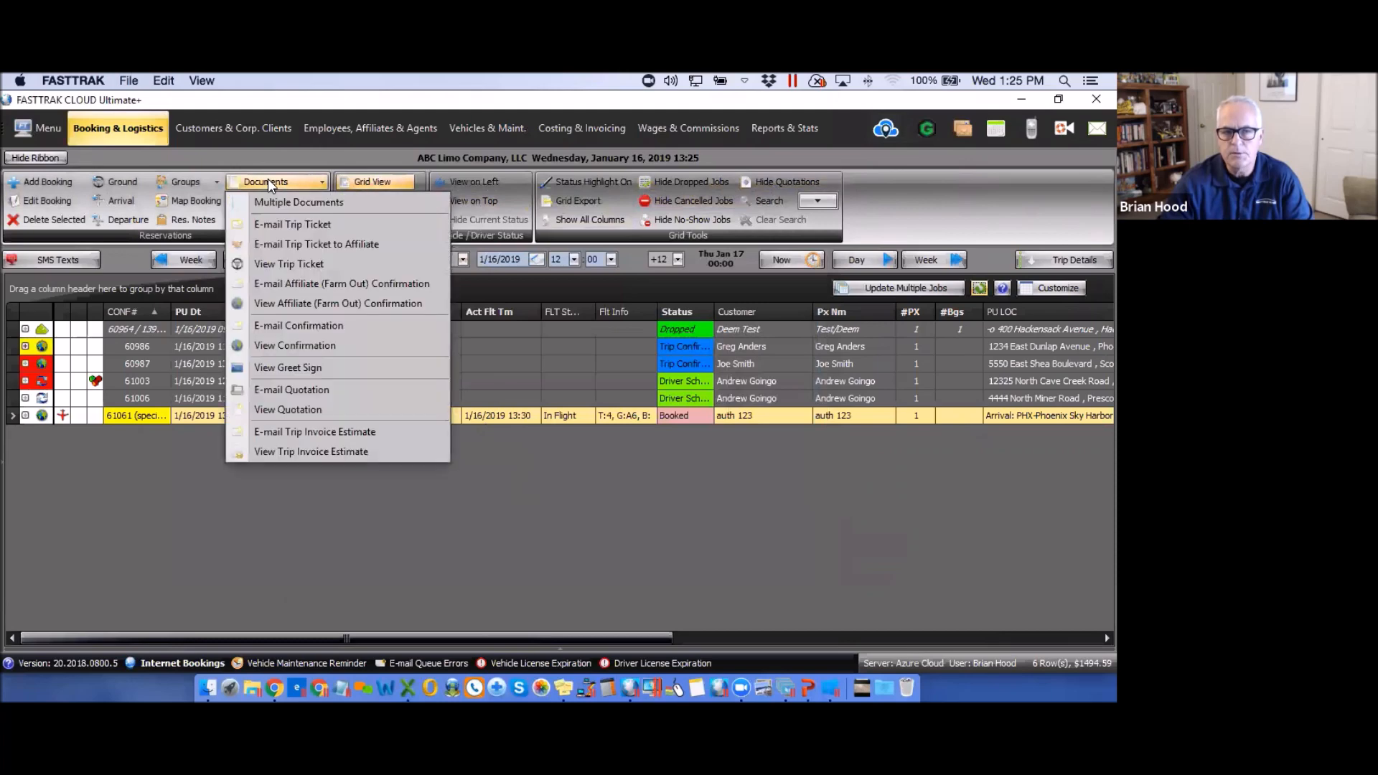
{"action": "left_click", "coordinate": [278, 326]}
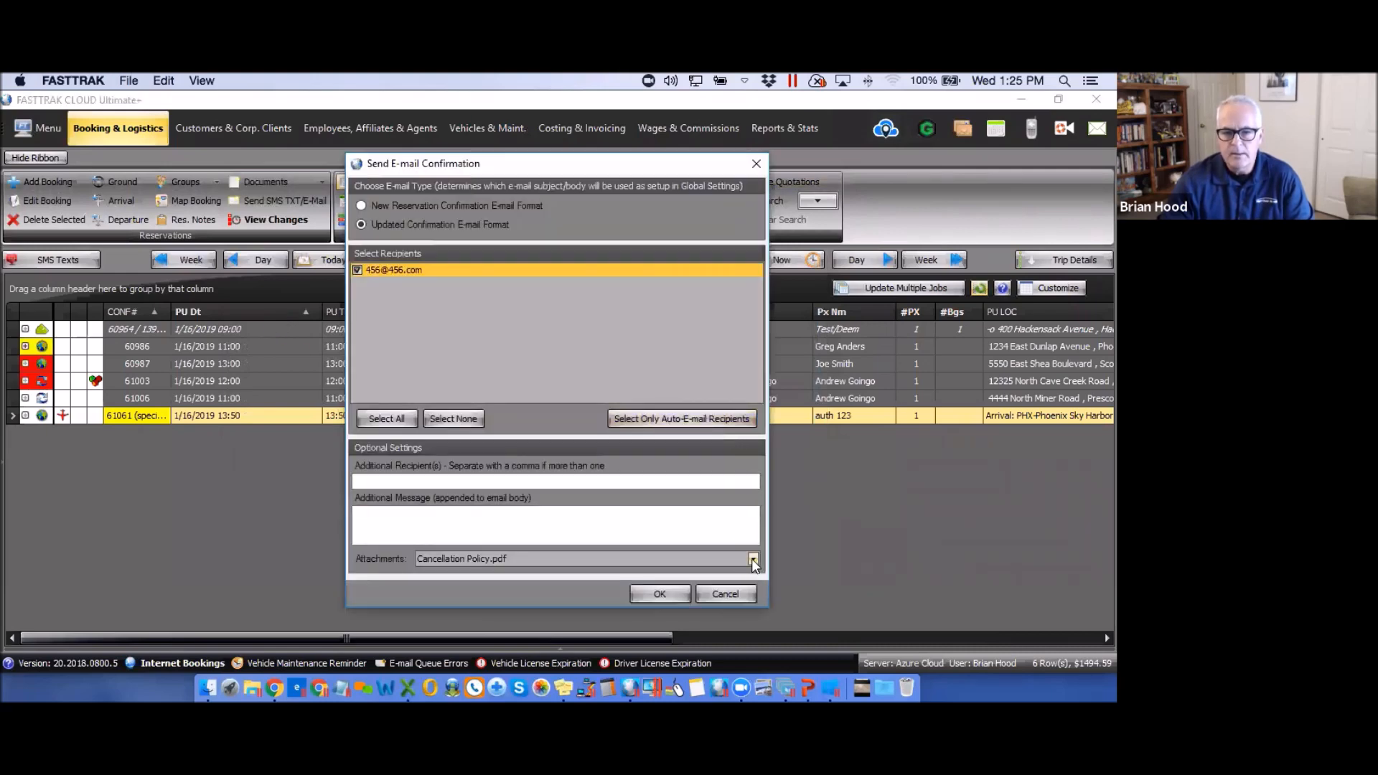
{"action": "left_click", "coordinate": [752, 559]}
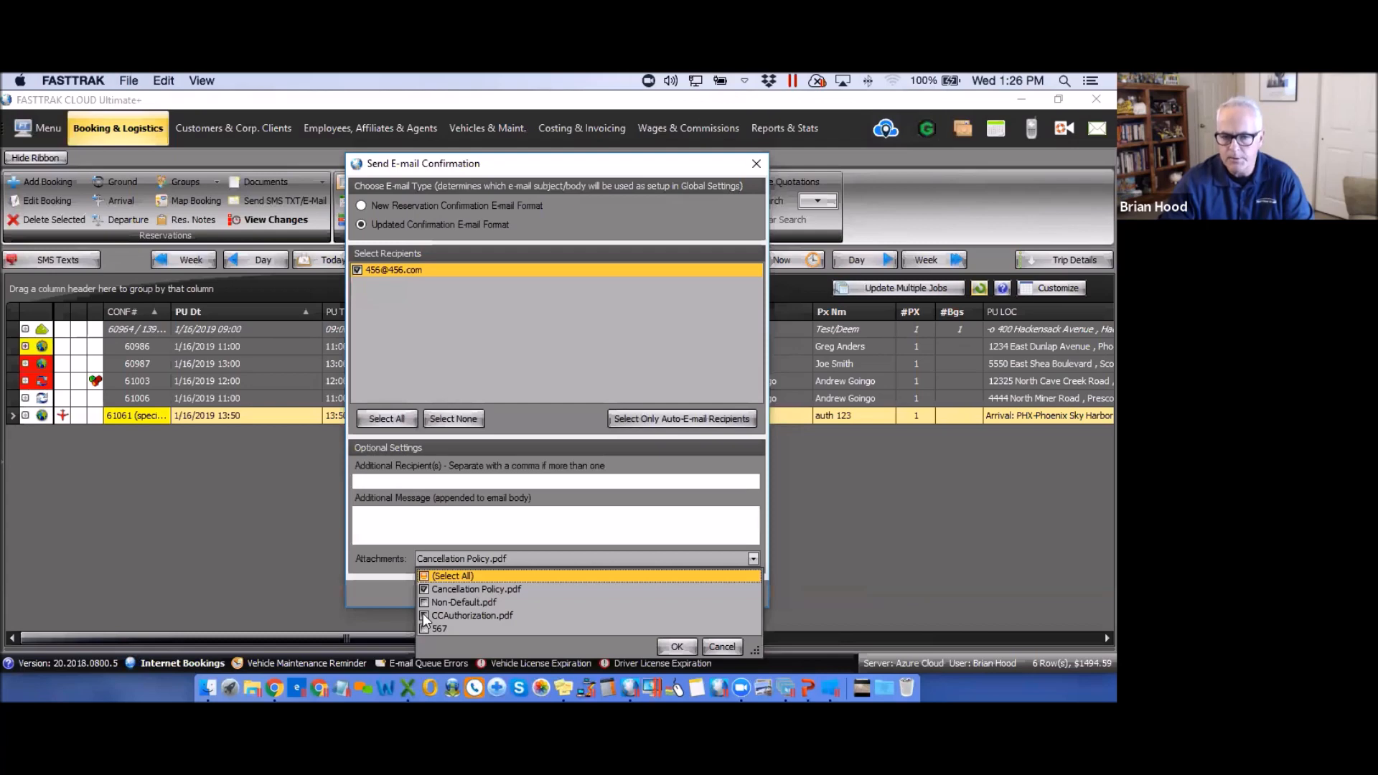
{"action": "left_click", "coordinate": [755, 164]}
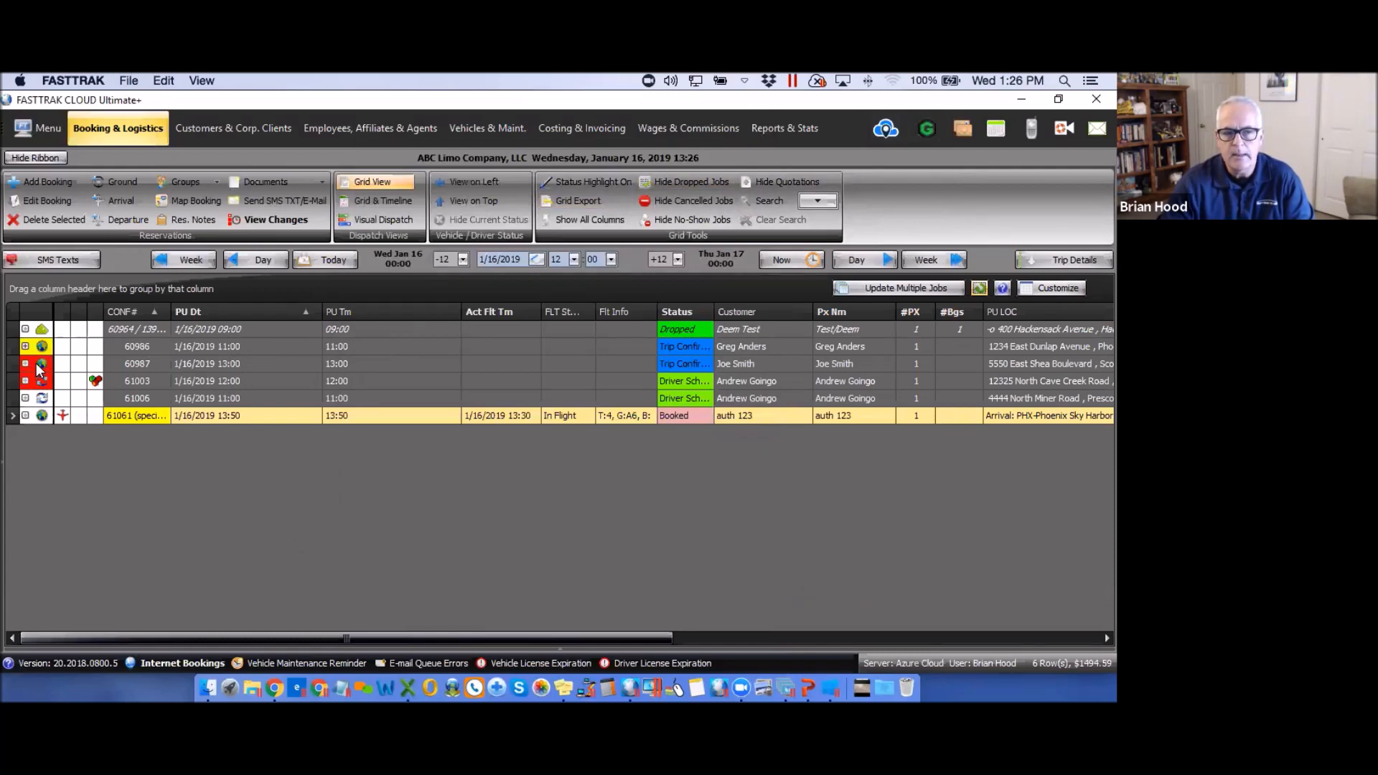
- View the change log of the red-flagged 13:00 reservation and decode the 1/10/2019 iEmployeeID change from 54 to 0
{"action": "mouse_move", "coordinate": [37, 367]}
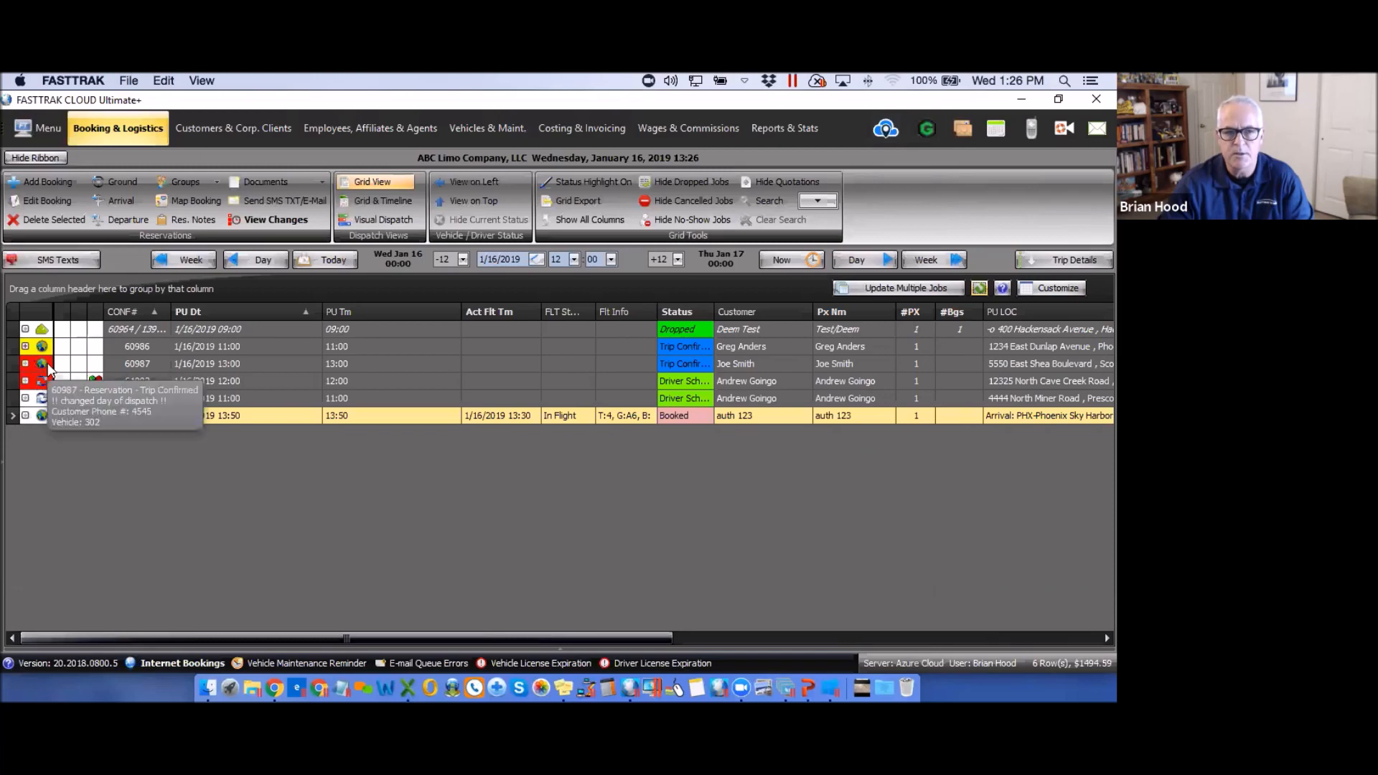
{"action": "left_click", "coordinate": [49, 366]}
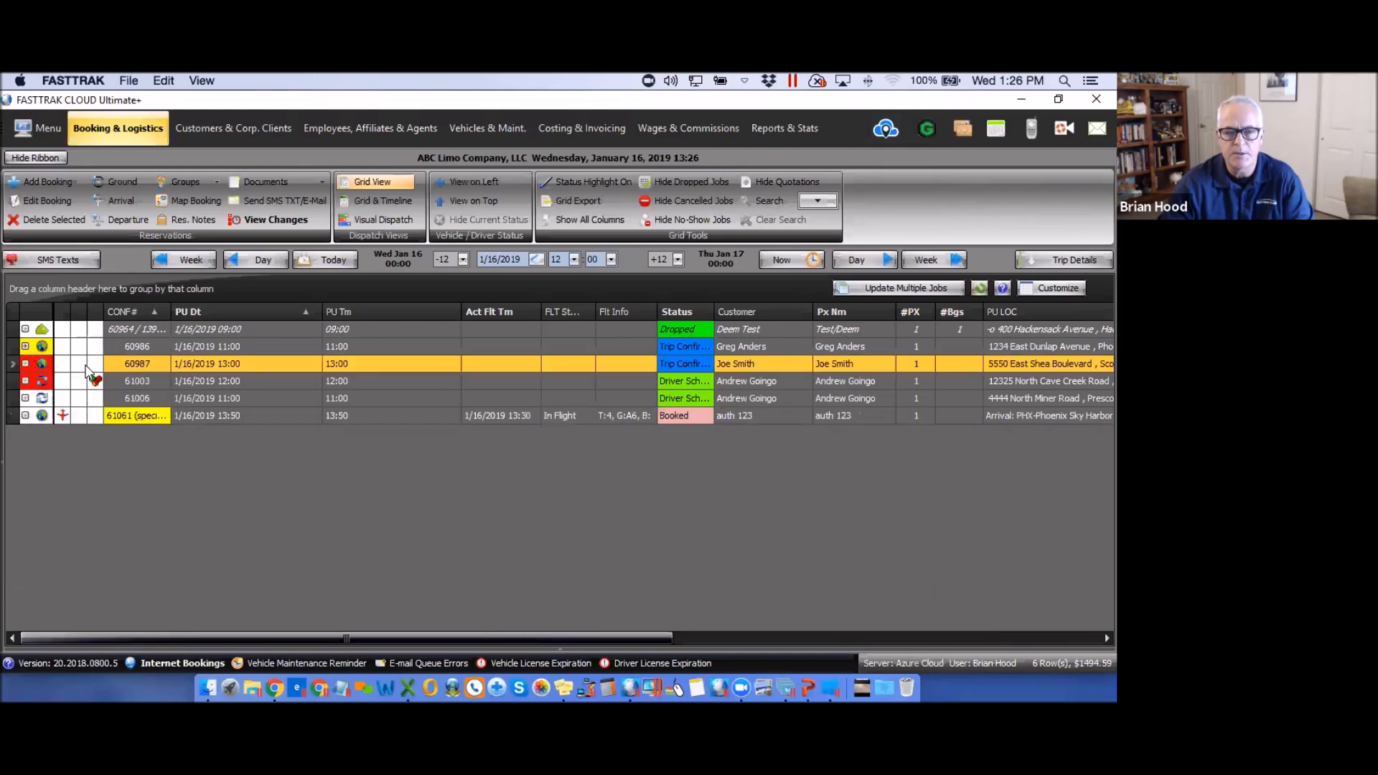
{"action": "left_click", "coordinate": [277, 221]}
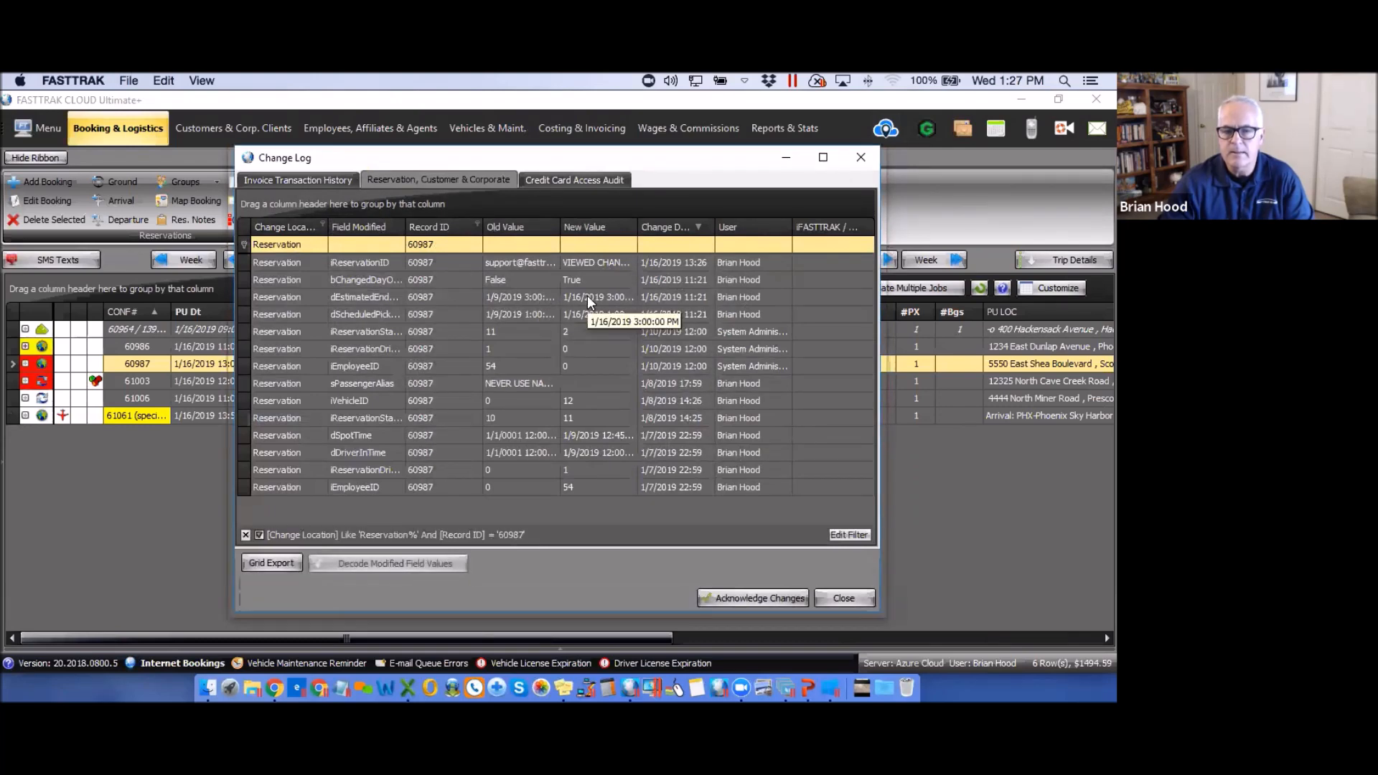
{"action": "left_click", "coordinate": [514, 365]}
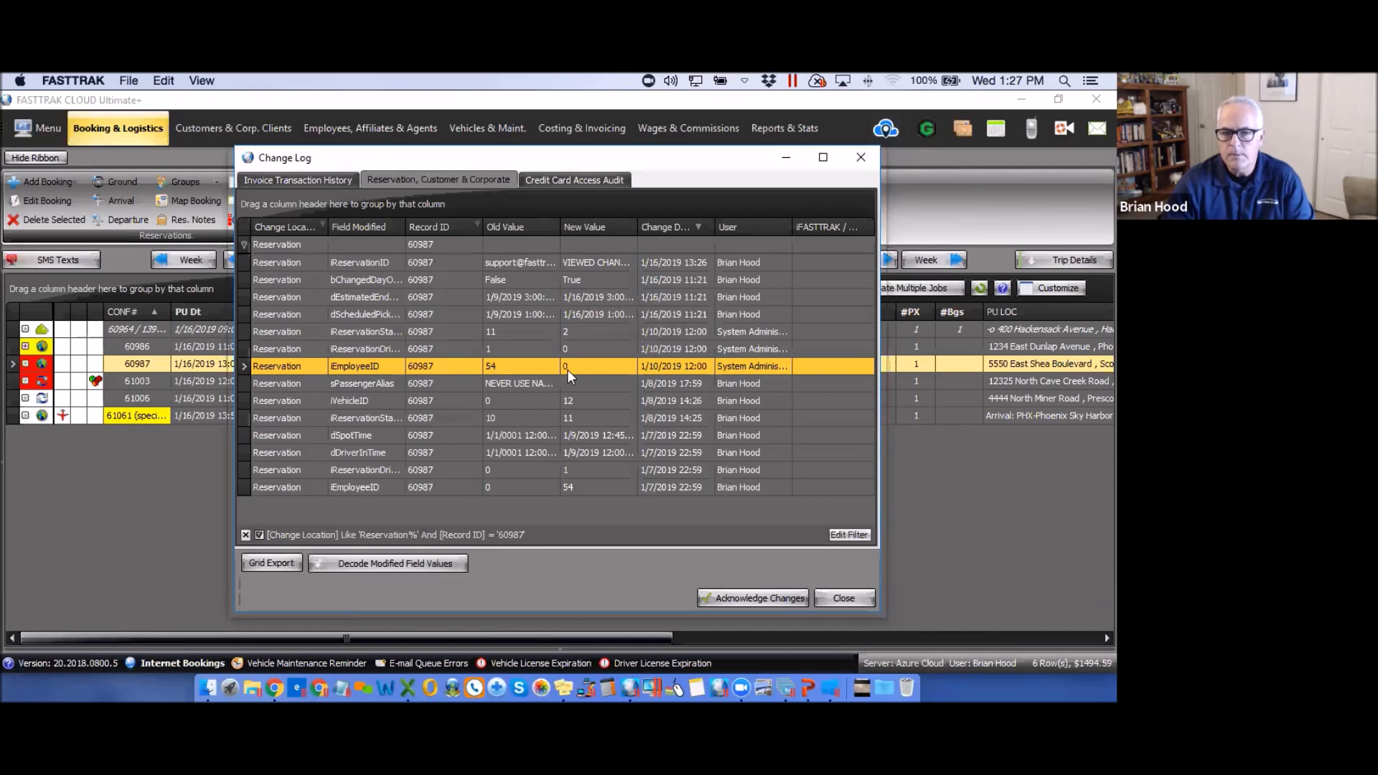
{"action": "left_click", "coordinate": [390, 563]}
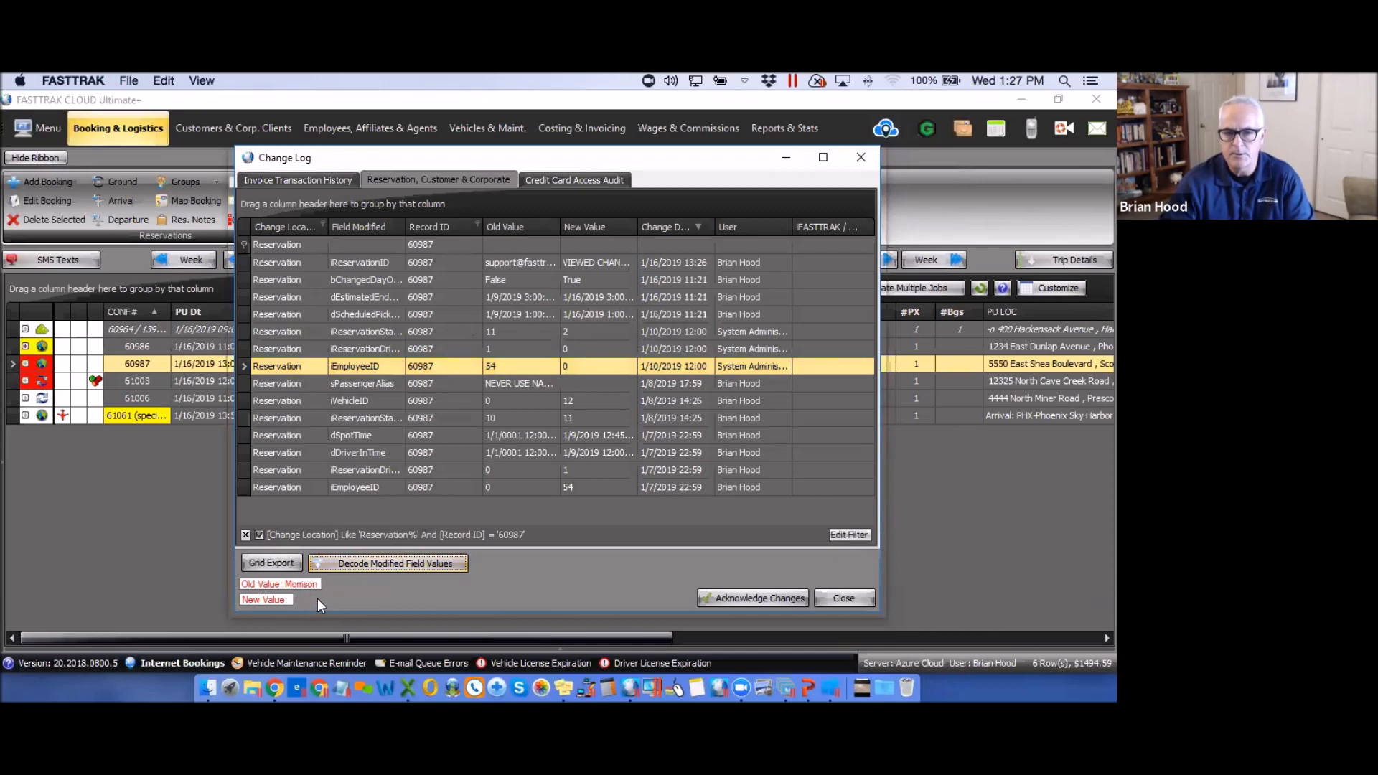
- Decode the reservation status change from 11 to 2, examine the latest viewed-changes entry, and close the change log
{"action": "left_click", "coordinate": [544, 331]}
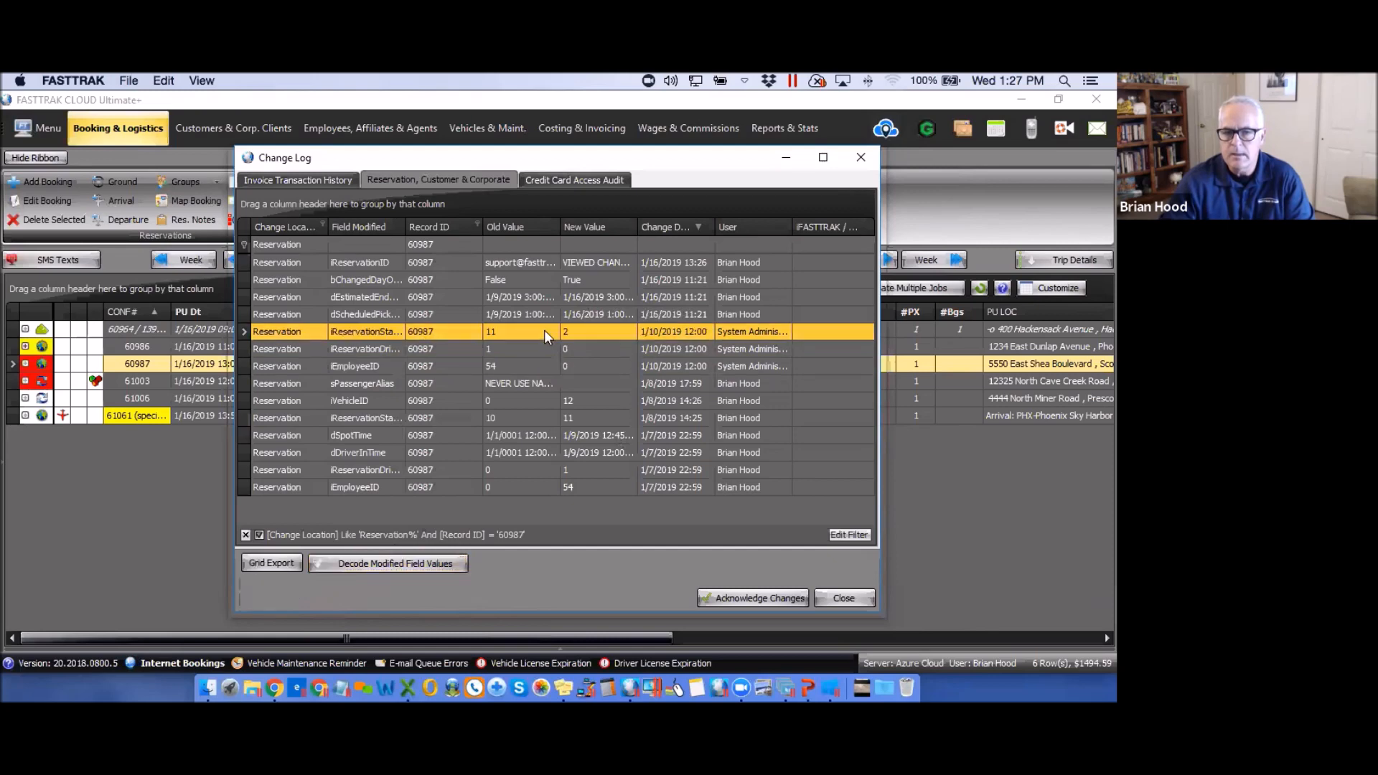
{"action": "left_click", "coordinate": [411, 566]}
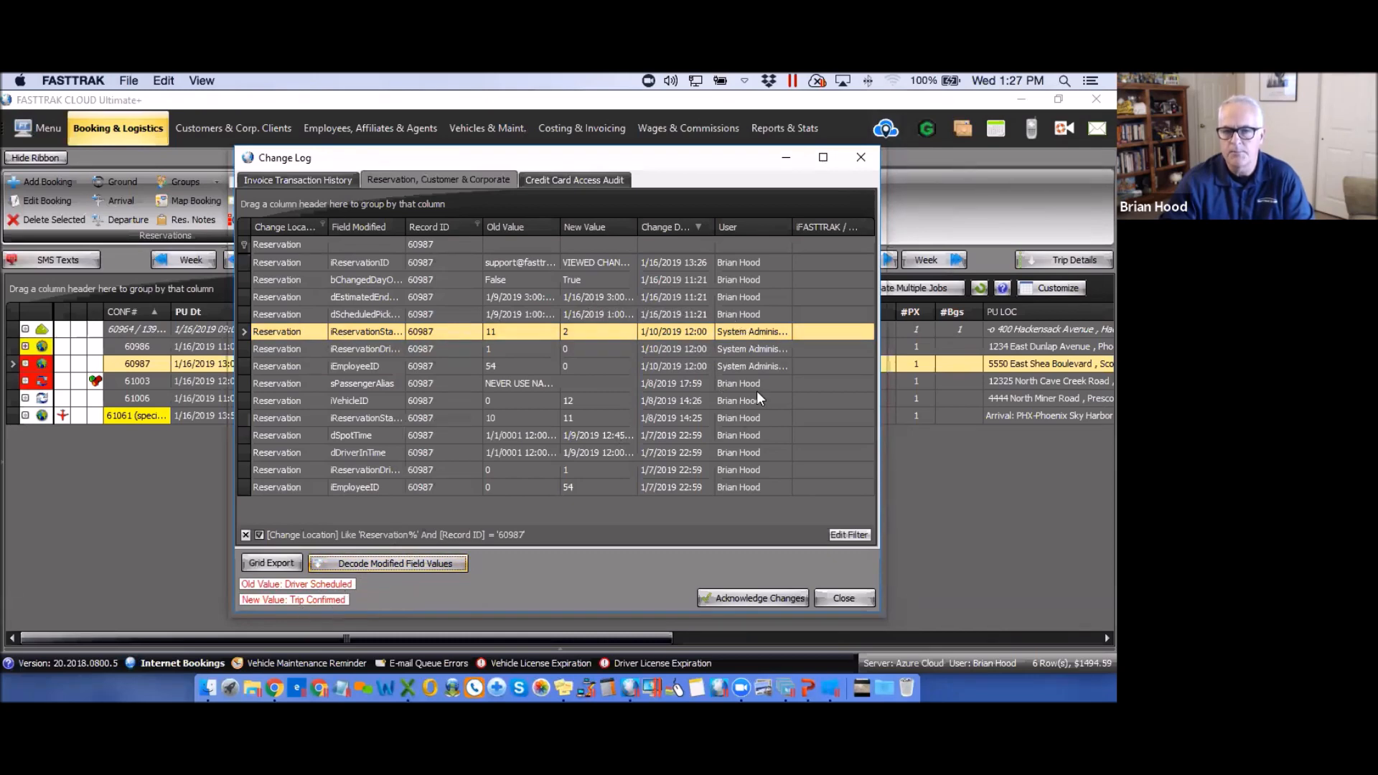
{"action": "left_click", "coordinate": [542, 263]}
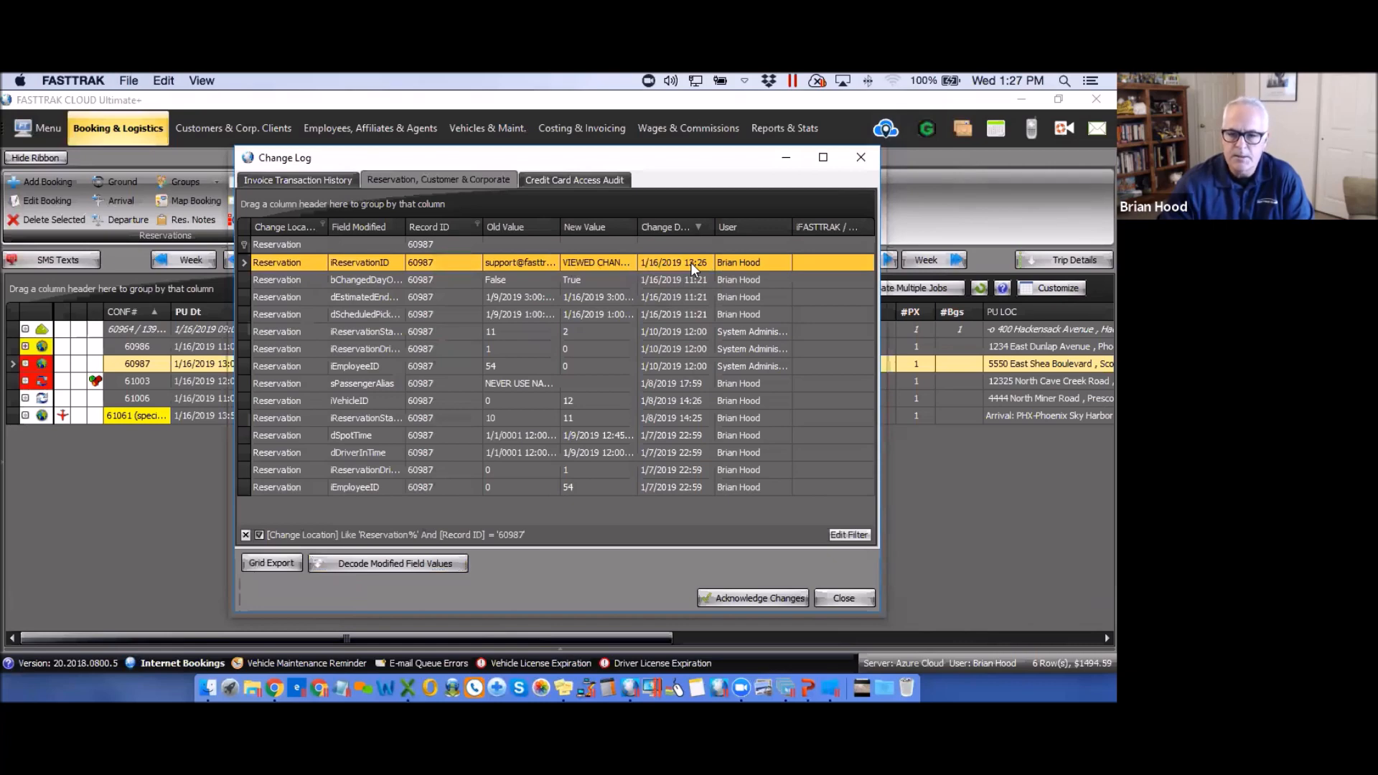
{"action": "left_click", "coordinate": [846, 598]}
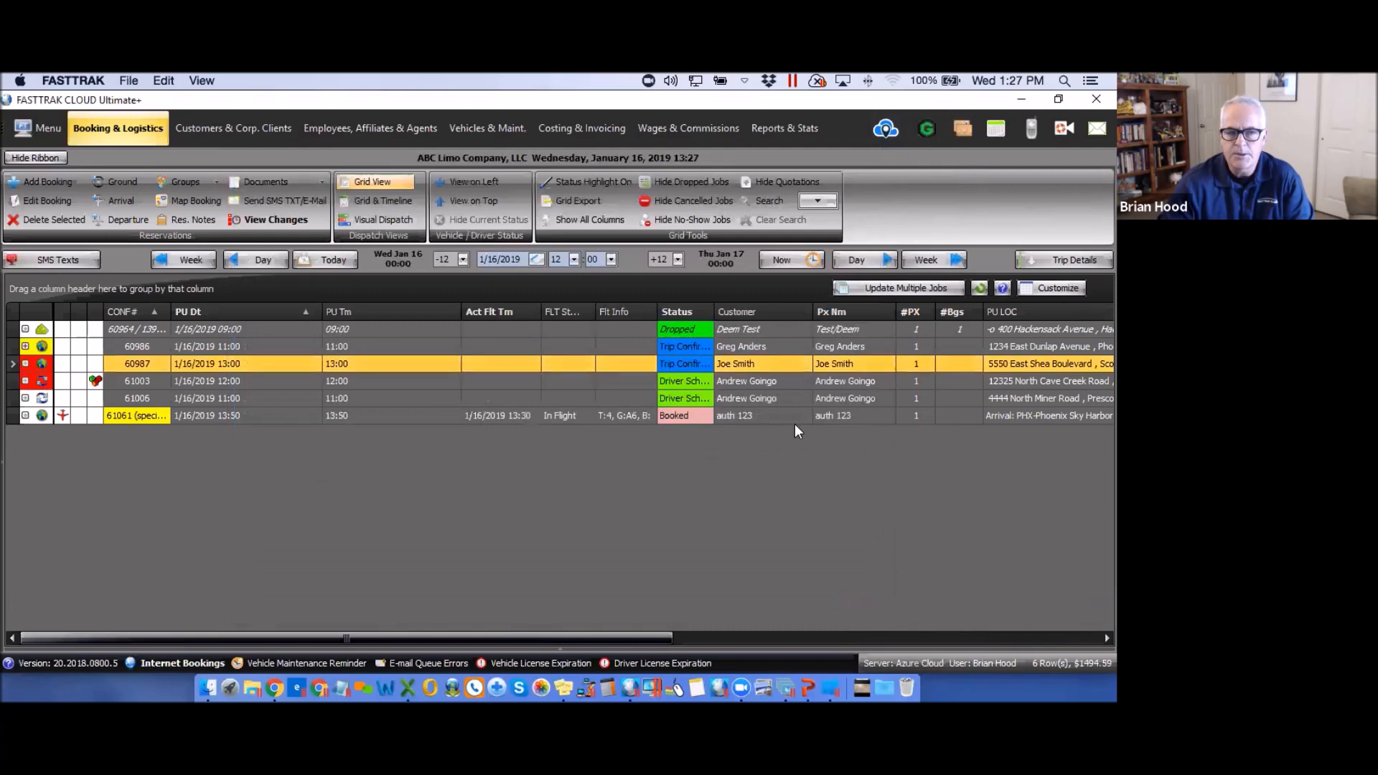
- Reopen the 13:00 reservation's change log and acknowledge its changes
{"action": "left_click", "coordinate": [284, 218]}
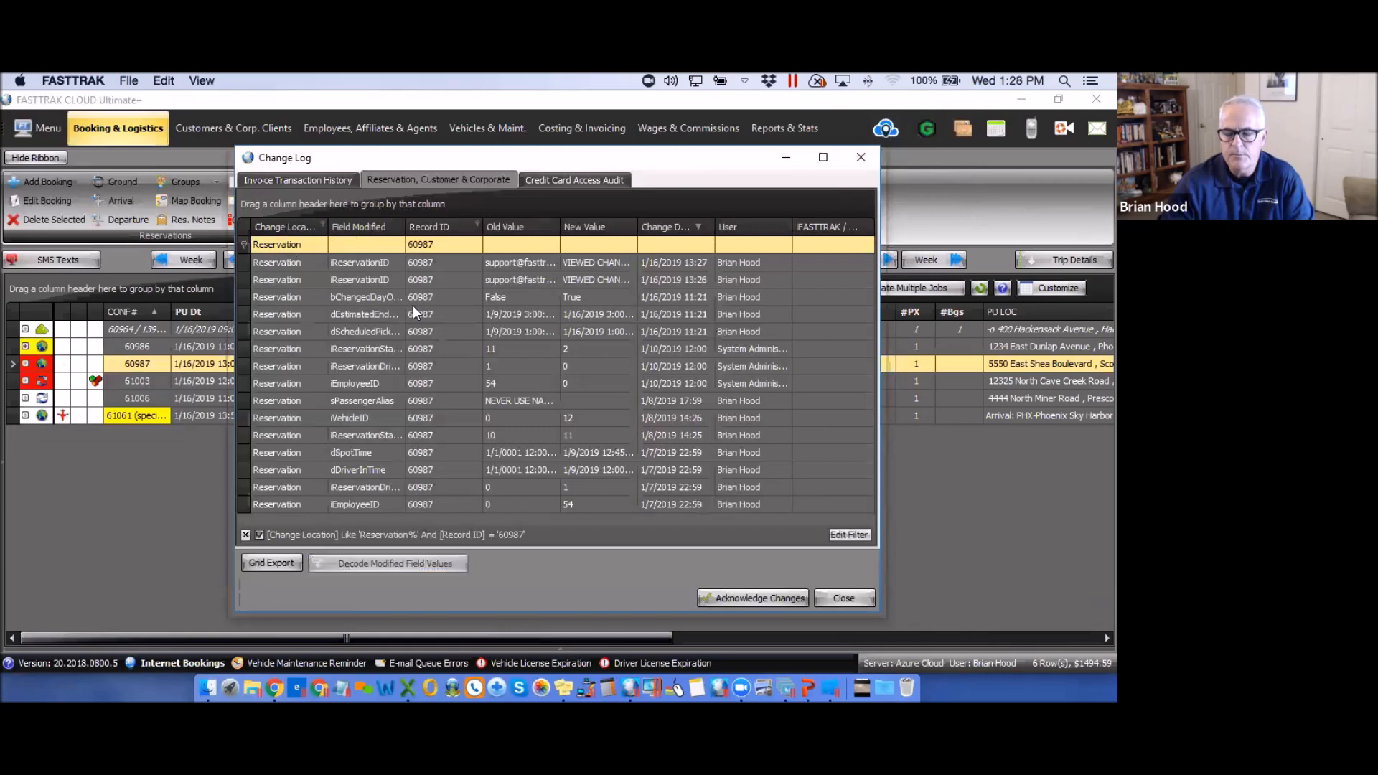
{"action": "left_click", "coordinate": [761, 596]}
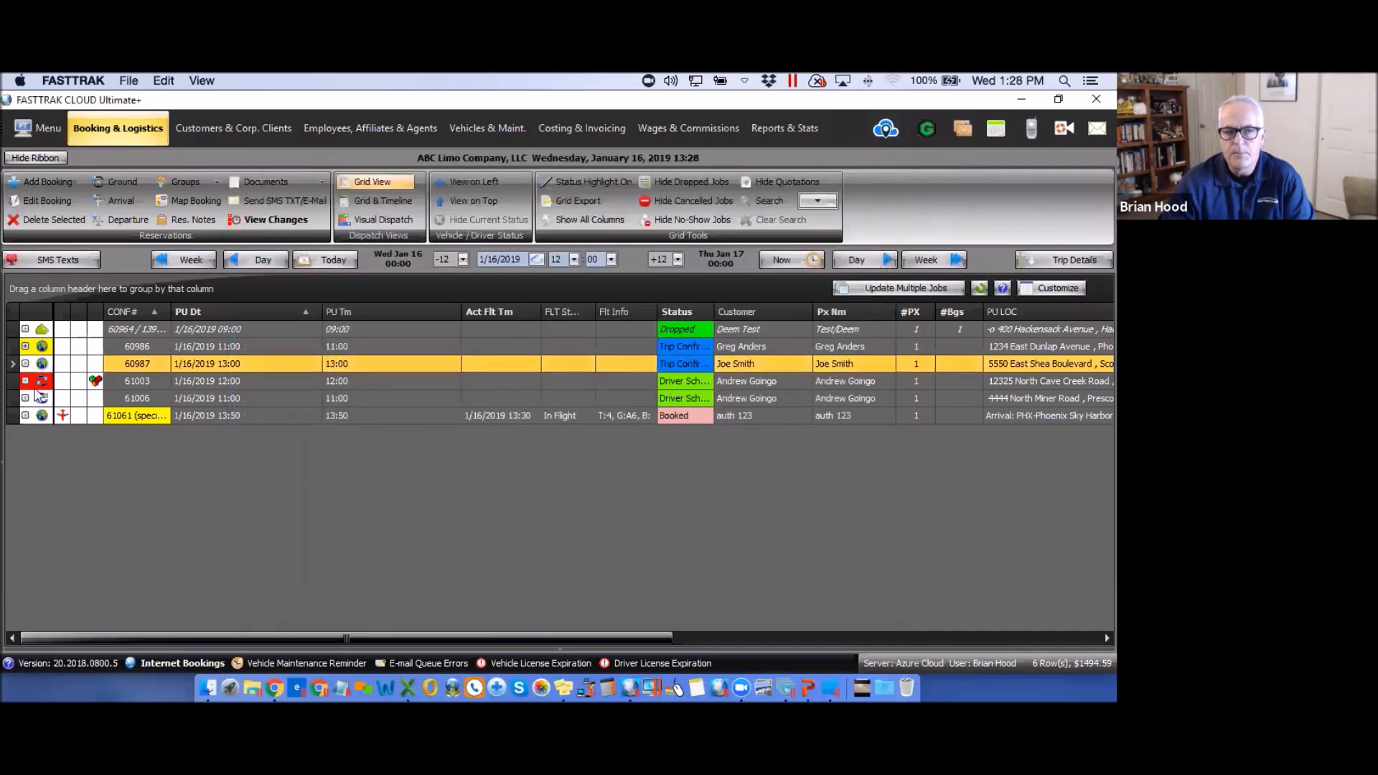
{"action": "mouse_move", "coordinate": [32, 363]}
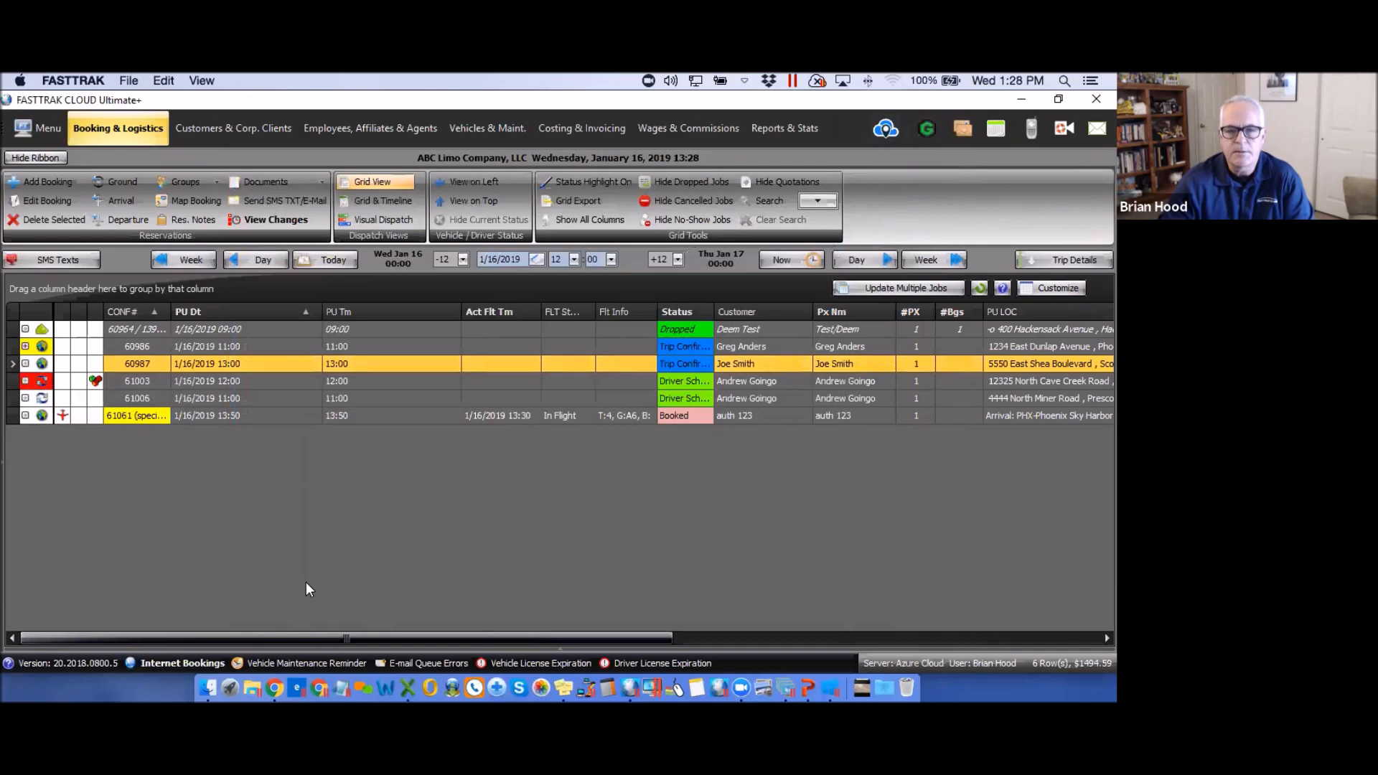
- Check the 13:00 reservation's change log for the acknowledgement entry, close it, and switch to the GLOBAL SETTINGS.pptx presentation in PowerPoint
{"action": "left_click", "coordinate": [255, 221]}
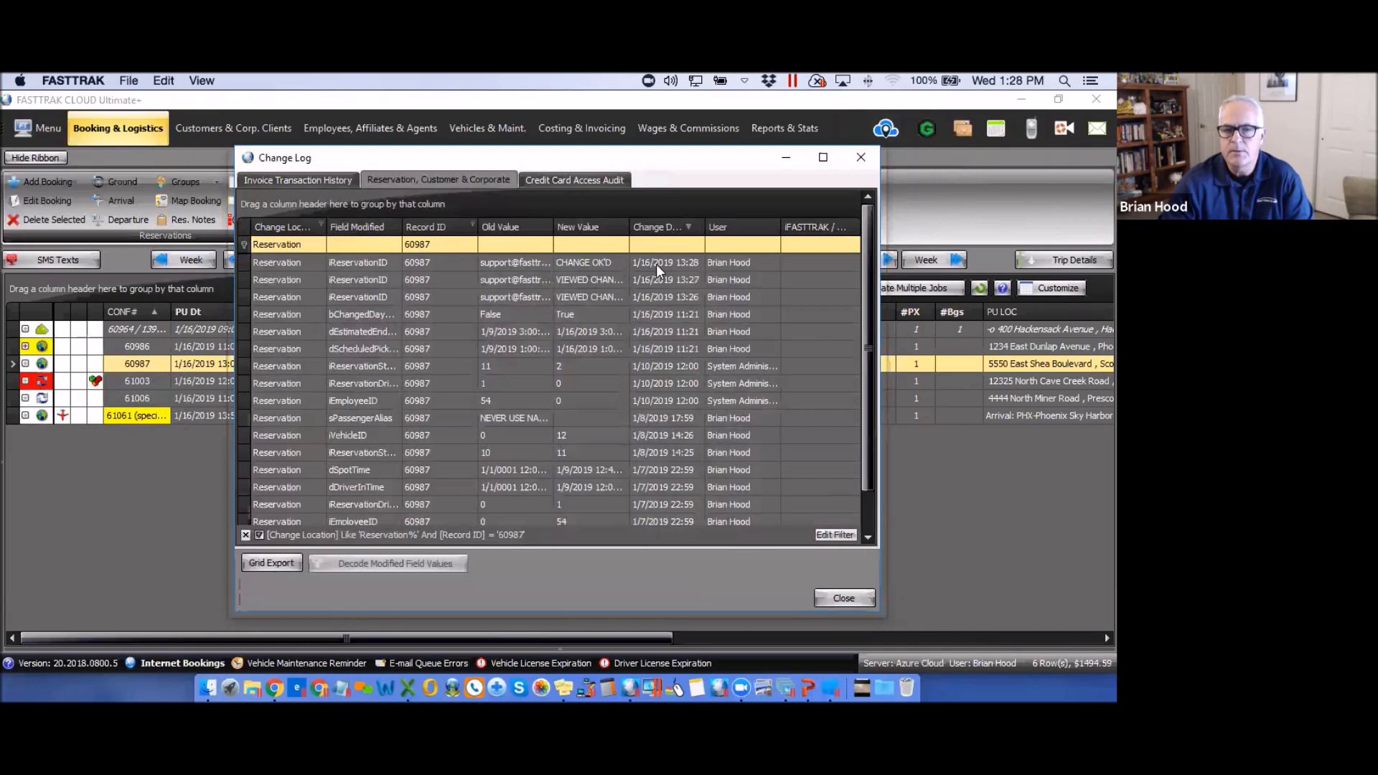
{"action": "left_click", "coordinate": [861, 155]}
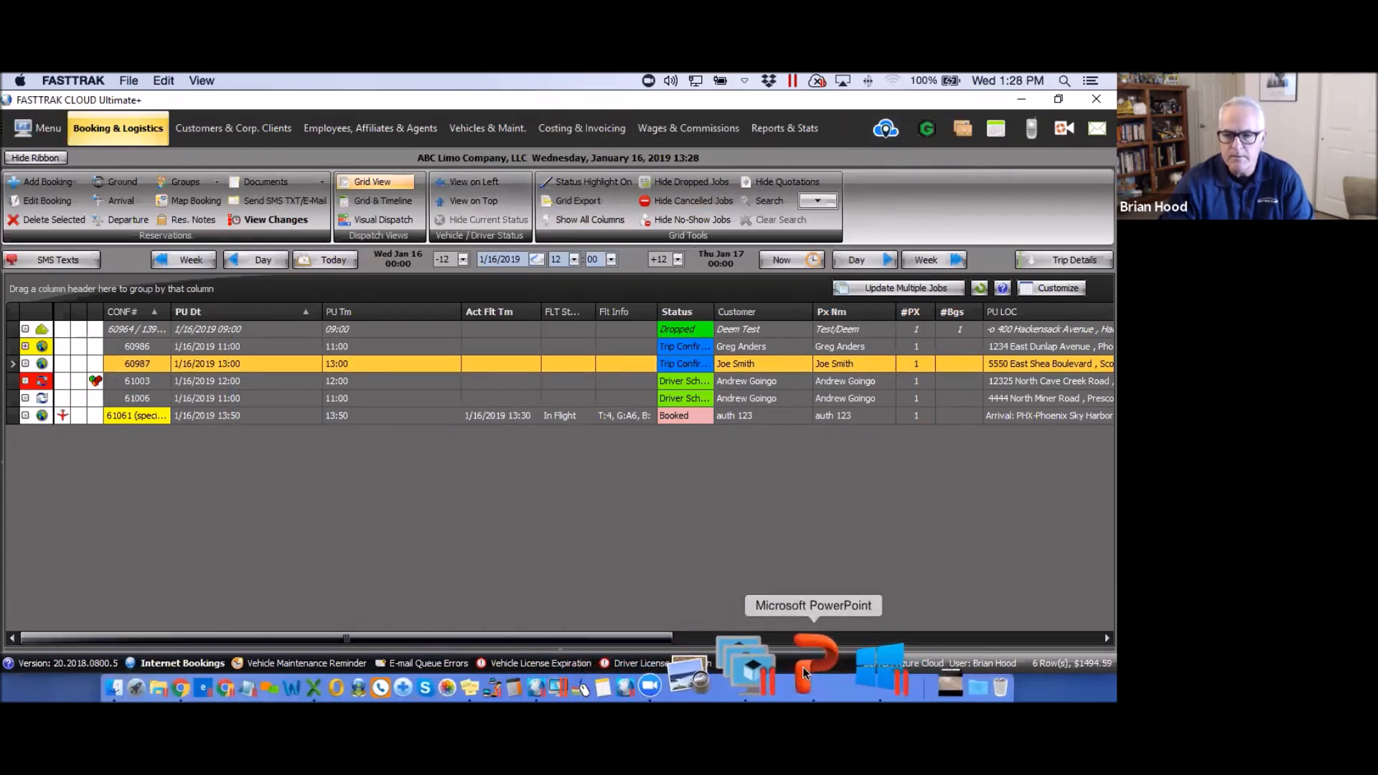
{"action": "left_click", "coordinate": [805, 673]}
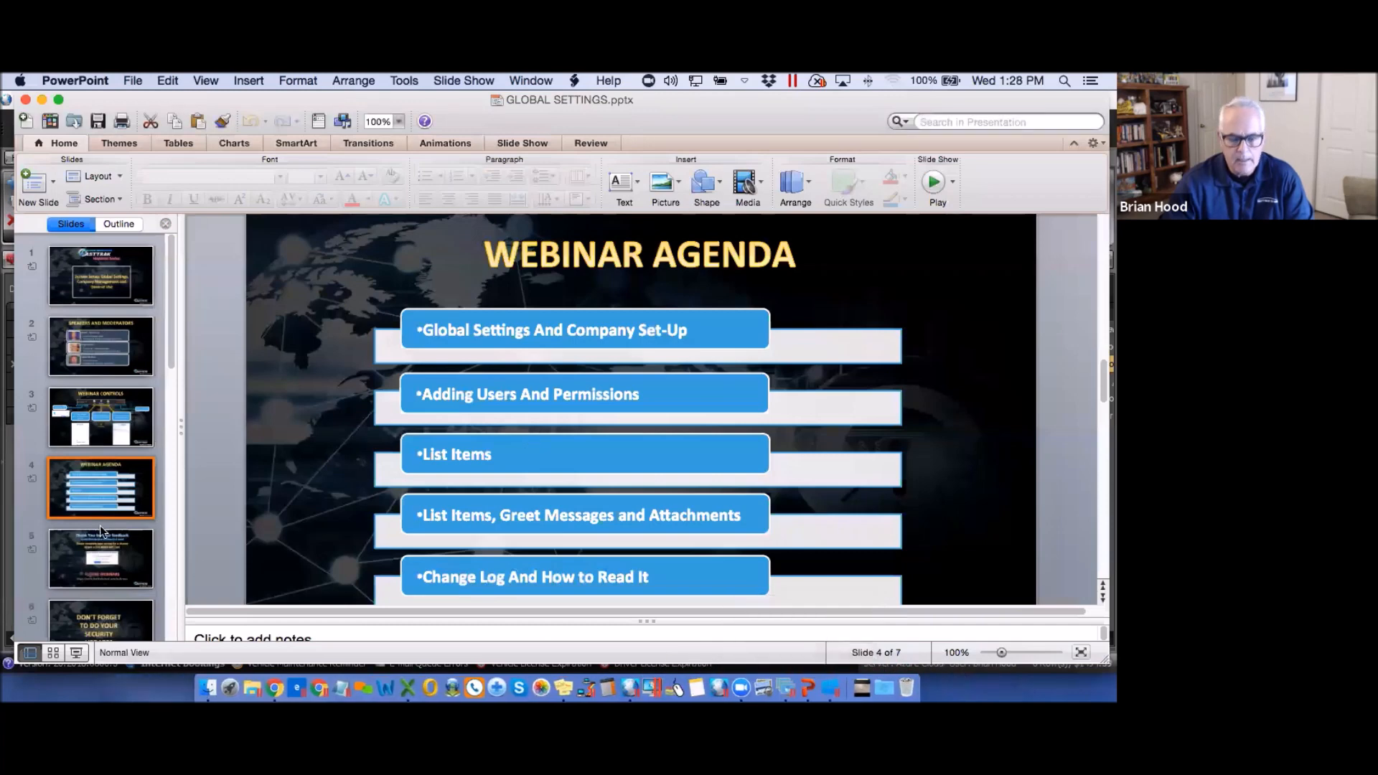